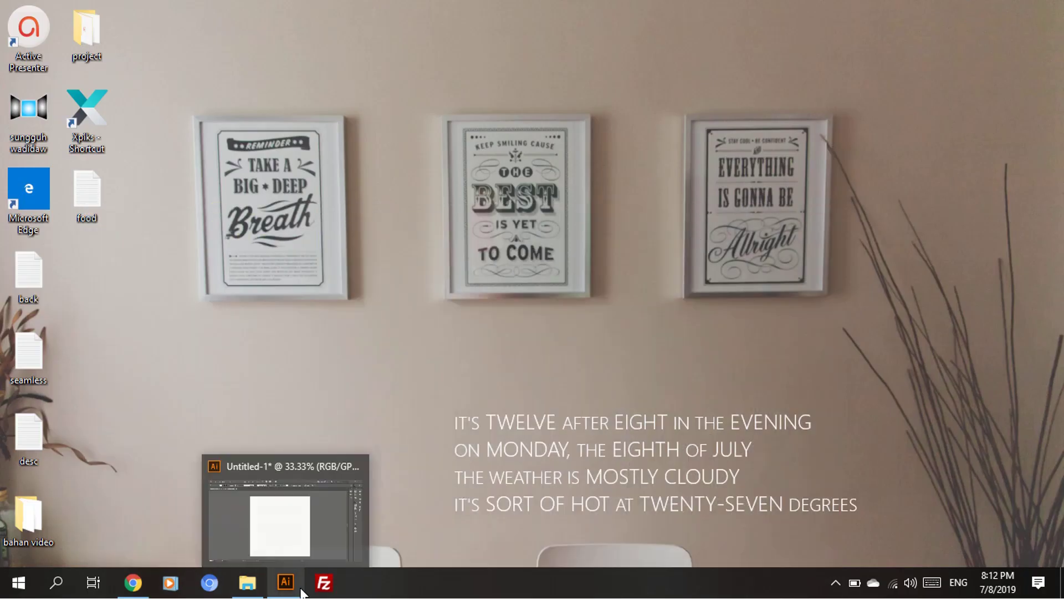
Scale the placed photo to fill the artboard, deselect it, and show the Layers list.
left_click(302, 592)
scroll(527, 337, "down", 2)
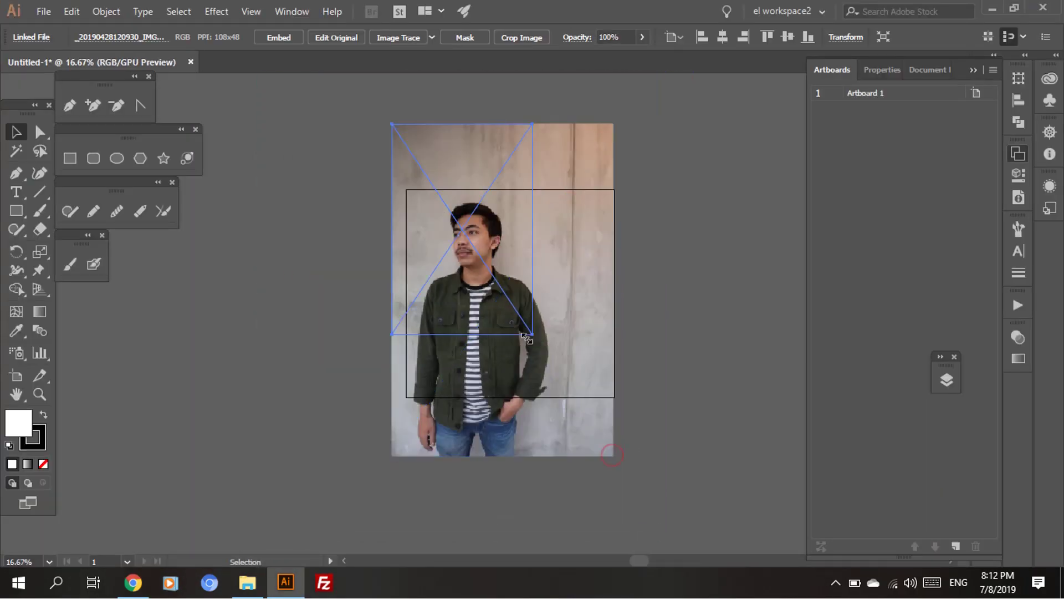
left_click_drag(527, 337, 514, 438)
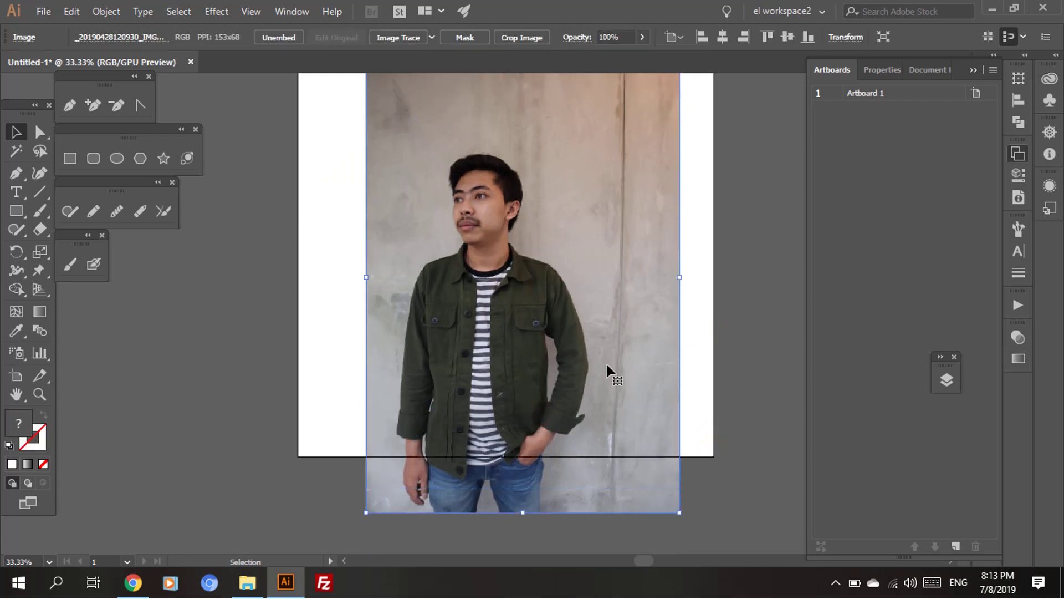
scroll(606, 361, "up", 3)
left_click(683, 363)
scroll(660, 363, "down", 2)
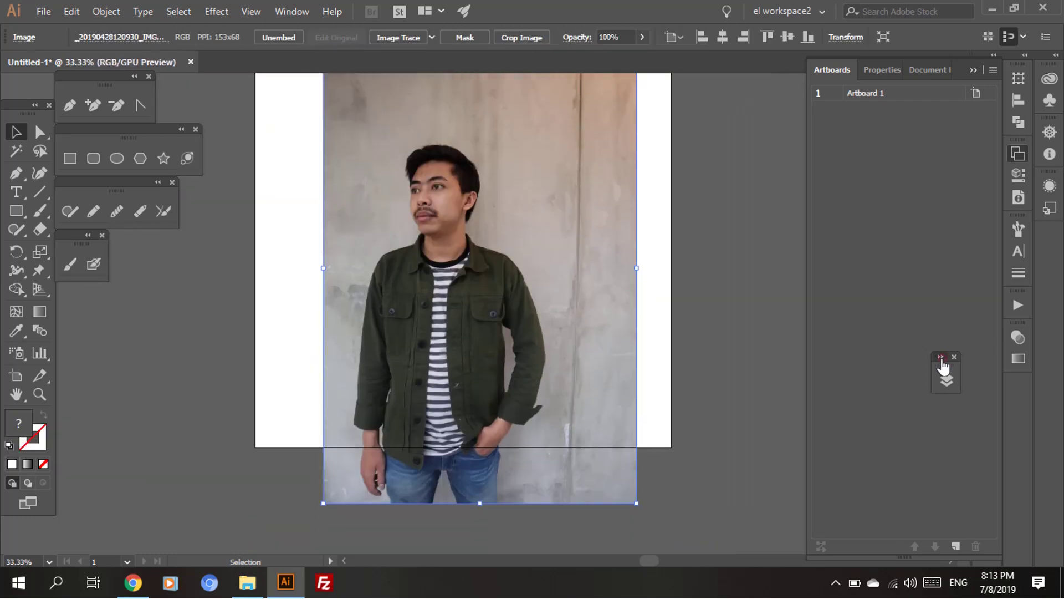
left_click(946, 380)
Add Layer 2 above the photo and set up the Pencil with a bright green #0DE700 fill.
left_click(221, 514)
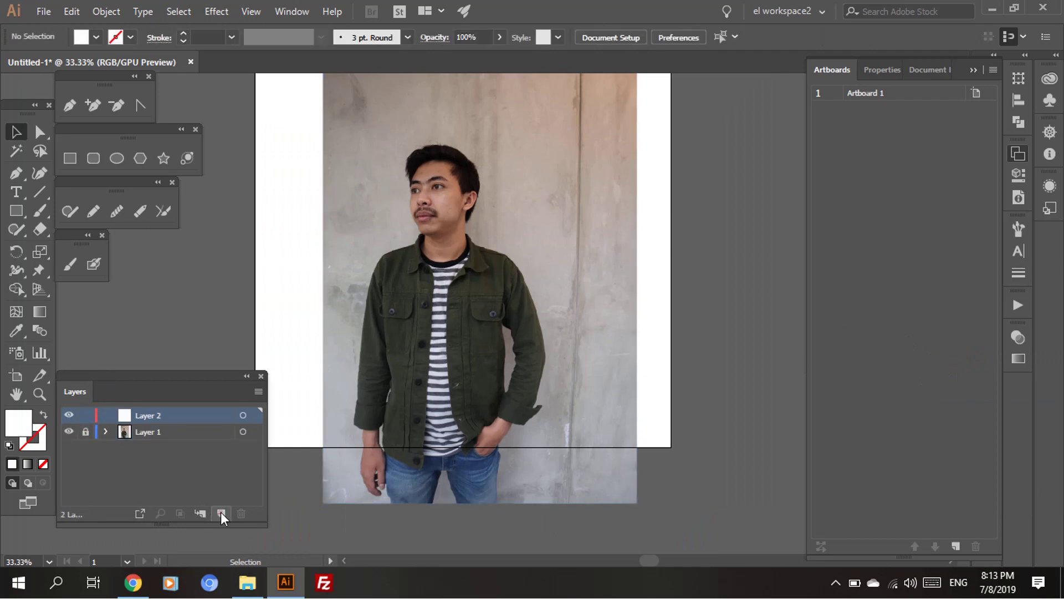
scroll(564, 330, "up", 2)
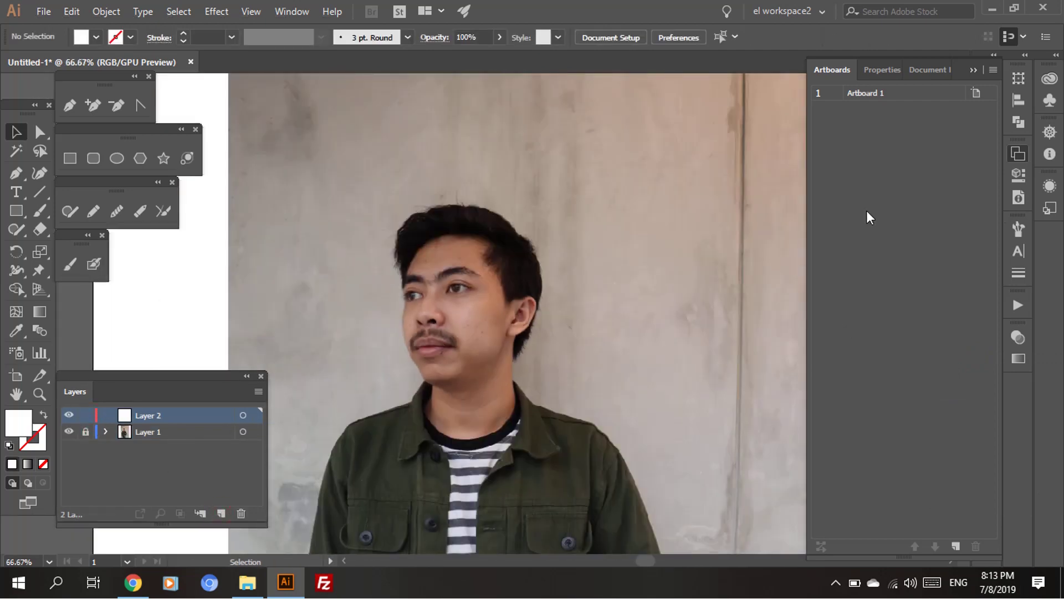
left_click(1019, 229)
key("n")
scroll(383, 337, "down", 2)
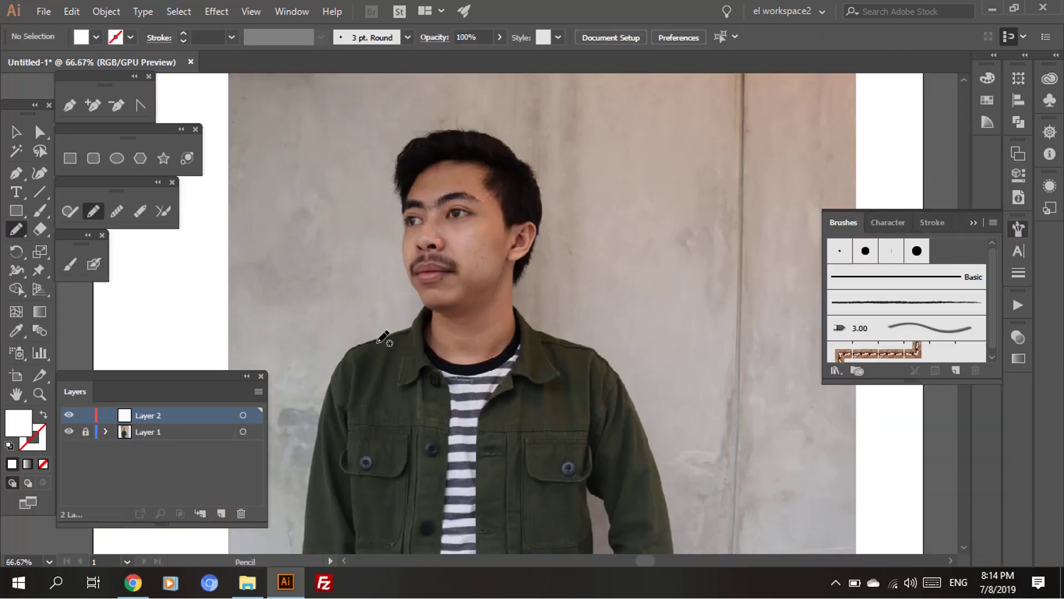
scroll(383, 337, "down", 5)
left_click(987, 78)
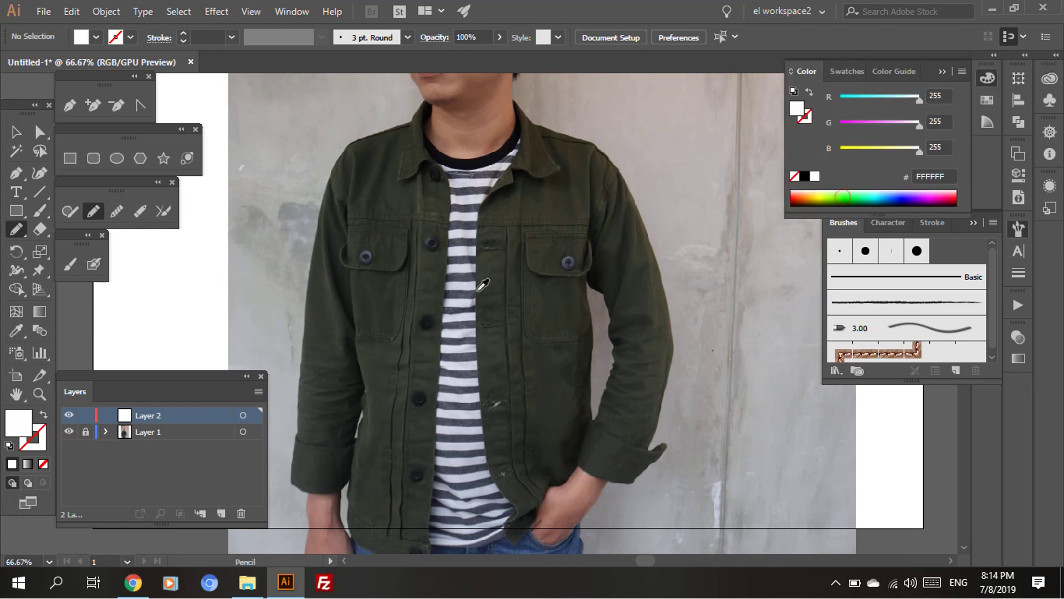
left_click(842, 197)
scroll(351, 410, "down", 2)
Trace the left sleeve, shoulder and jacket front, cutting the gap beside the arm.
left_click_drag(332, 411, 336, 98)
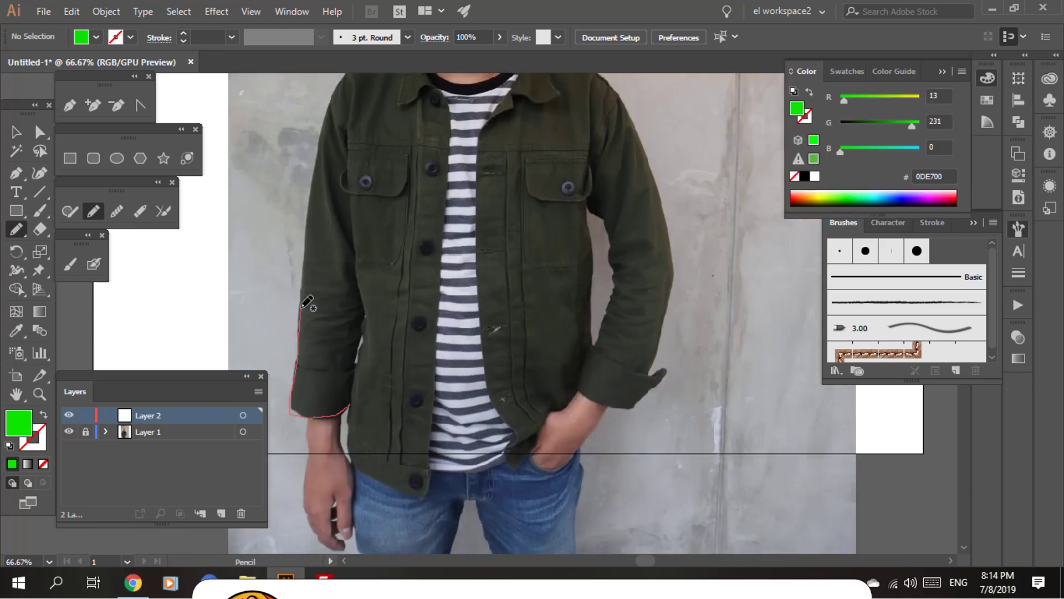
scroll(336, 211, "up", 3)
left_click_drag(336, 210, 353, 177)
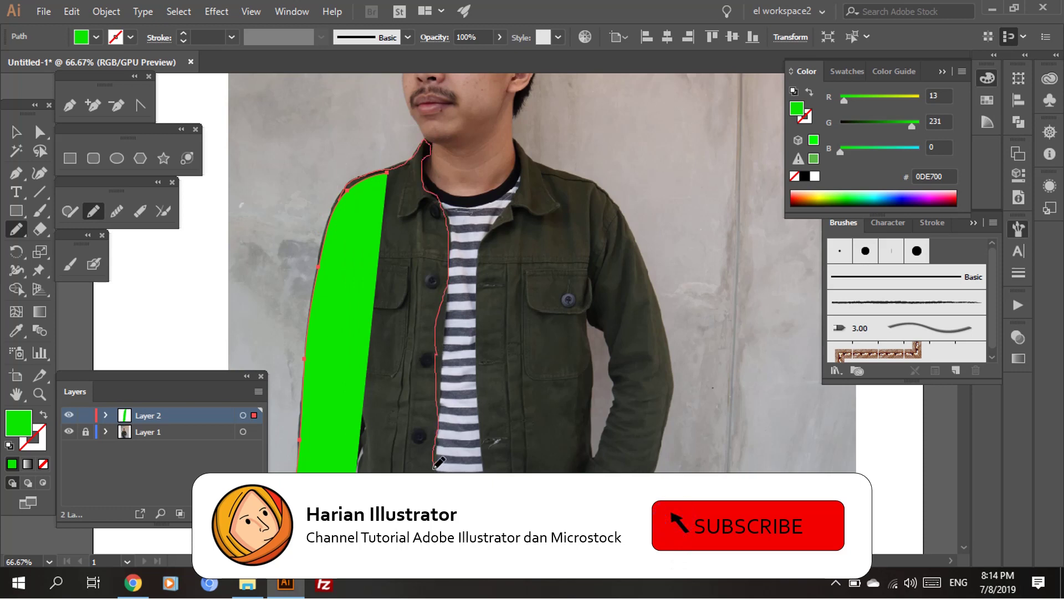
left_click_drag(431, 183, 430, 510)
scroll(430, 436, "down", 3)
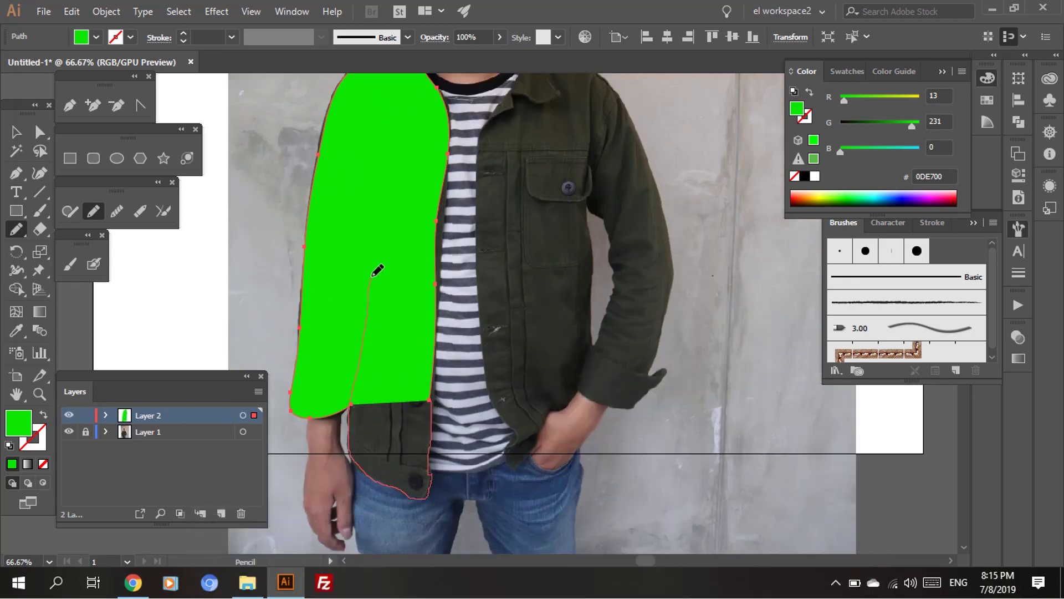
left_click_drag(375, 270, 351, 407)
Refine the arm gap's edges up close, then turn the green fill into an outline.
key("ctrl+plus")
scroll(365, 412, "up", 1)
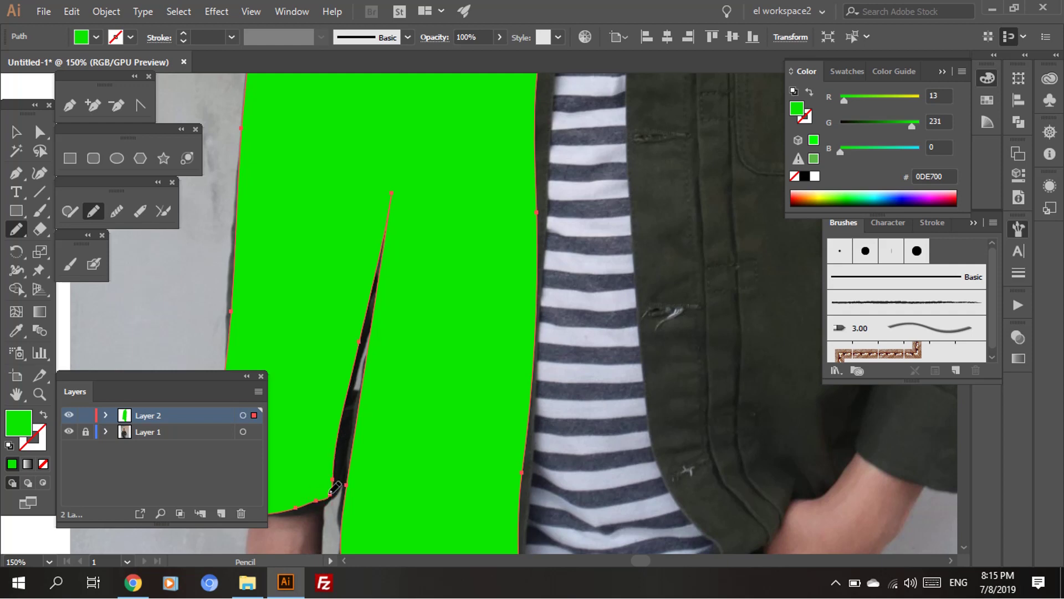
scroll(367, 419, "up", 1)
scroll(376, 388, "up", 1)
left_click_drag(360, 400, 375, 367)
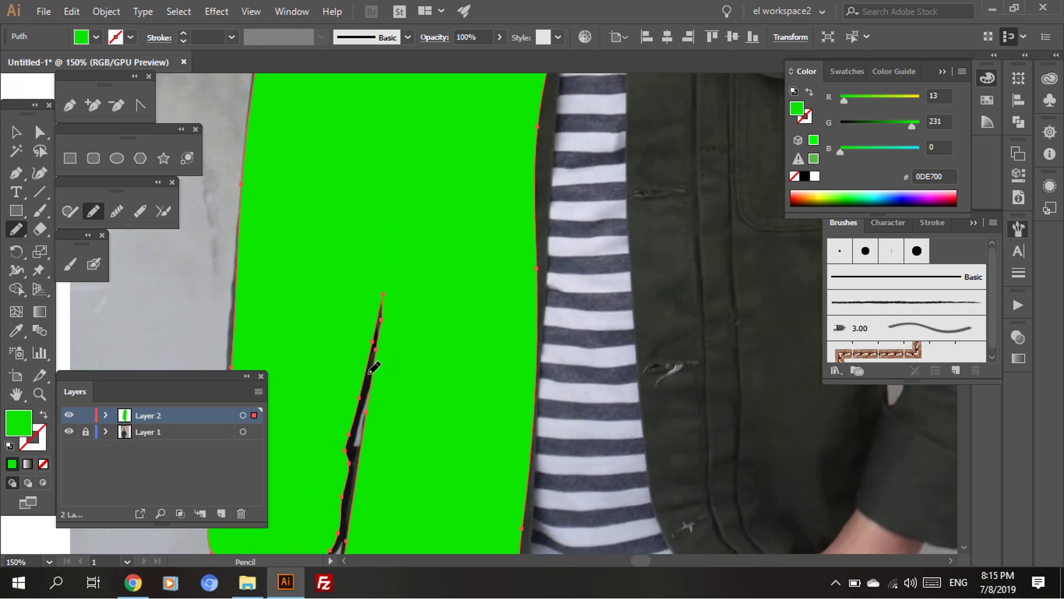
left_click_drag(350, 445, 355, 438)
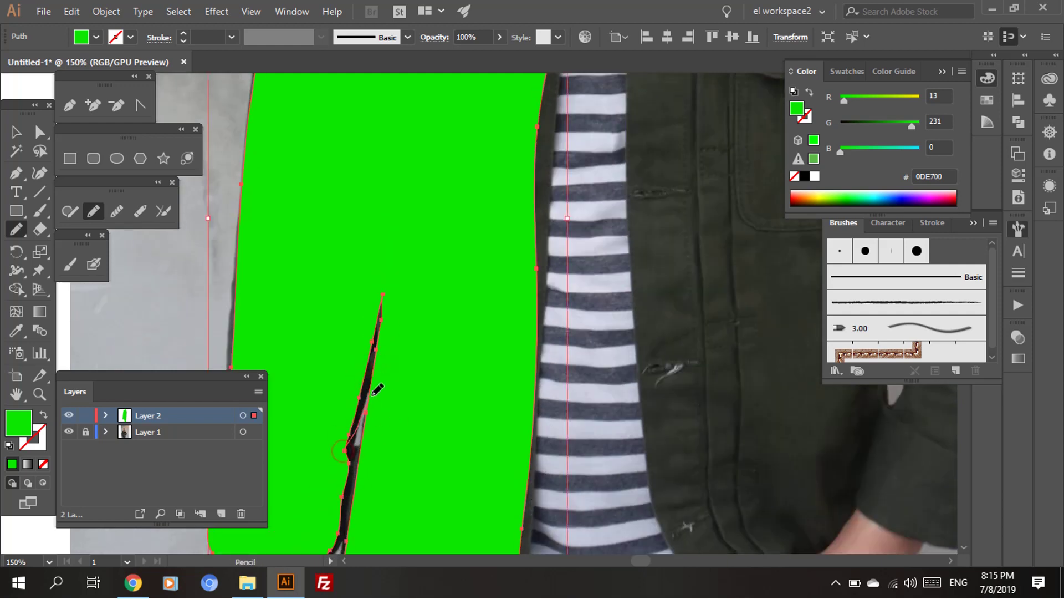
scroll(358, 424, "up", 2)
left_click_drag(360, 387, 381, 368)
scroll(365, 395, "down", 1)
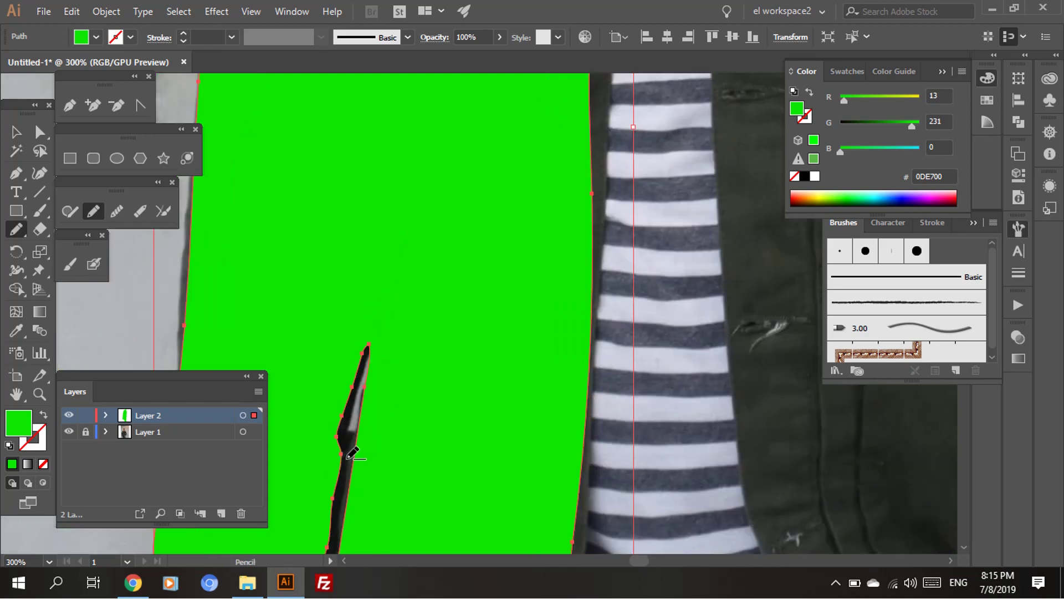
scroll(354, 432, "down", 1)
scroll(374, 374, "up", 1)
scroll(376, 410, "down", 1)
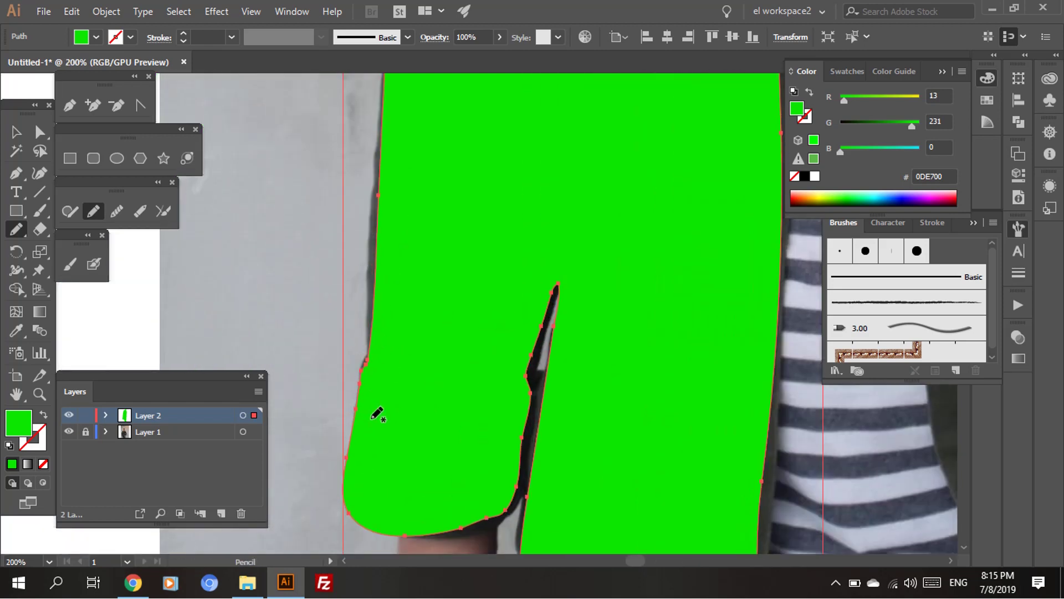
scroll(376, 411, "down", 1)
key("shift+x")
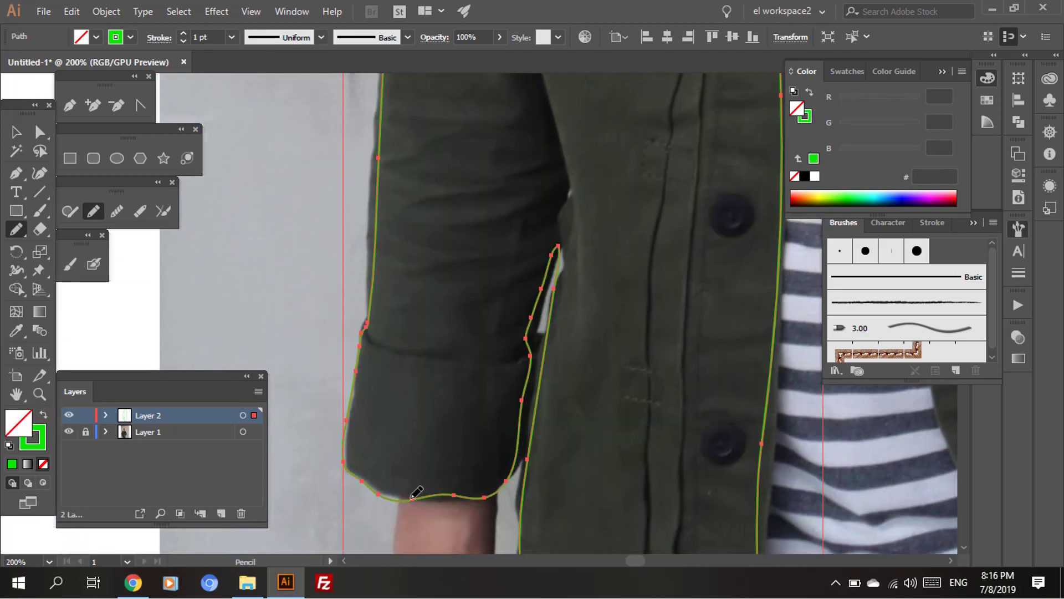
Trace the right jacket half from the collar curve down along the neck and front.
scroll(438, 476, "up", 2)
scroll(435, 383, "up", 1)
scroll(466, 341, "down", 1)
scroll(501, 294, "up", 5)
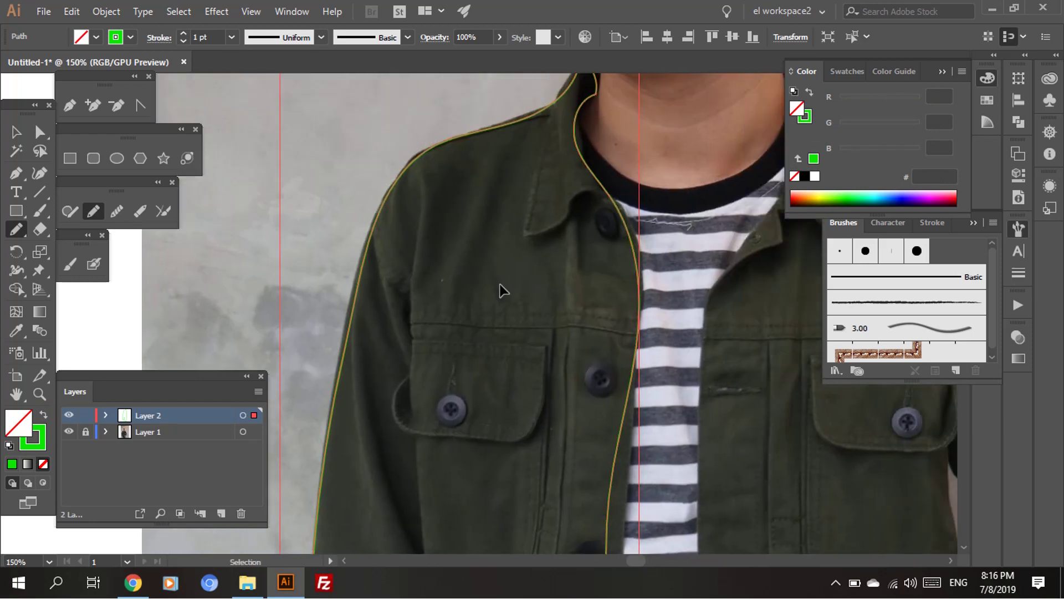
scroll(520, 280, "up", 1)
scroll(548, 289, "up", 1)
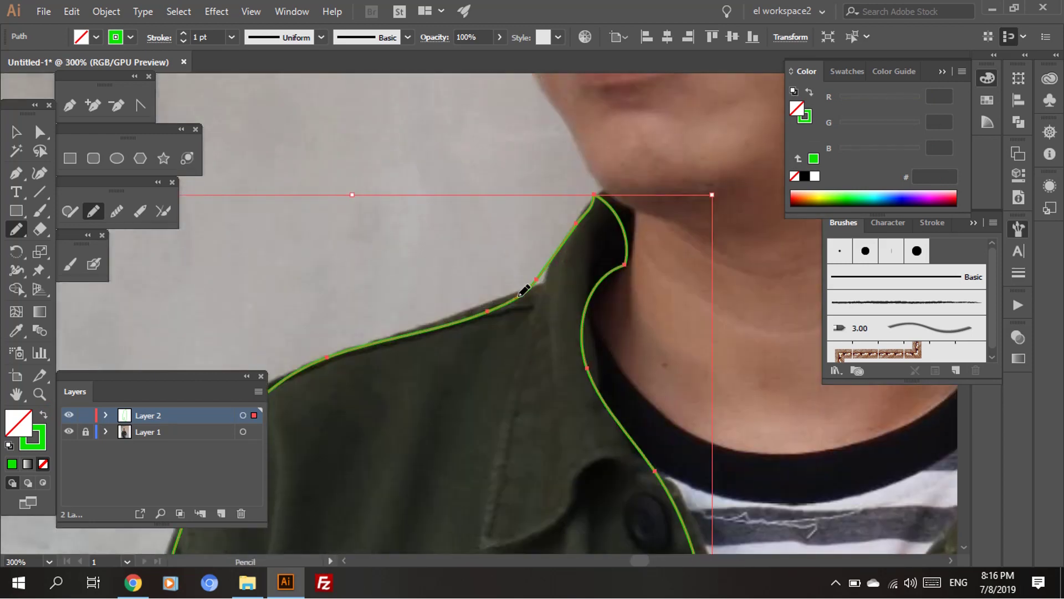
scroll(547, 283, "up", 1)
left_click_drag(620, 303, 616, 305)
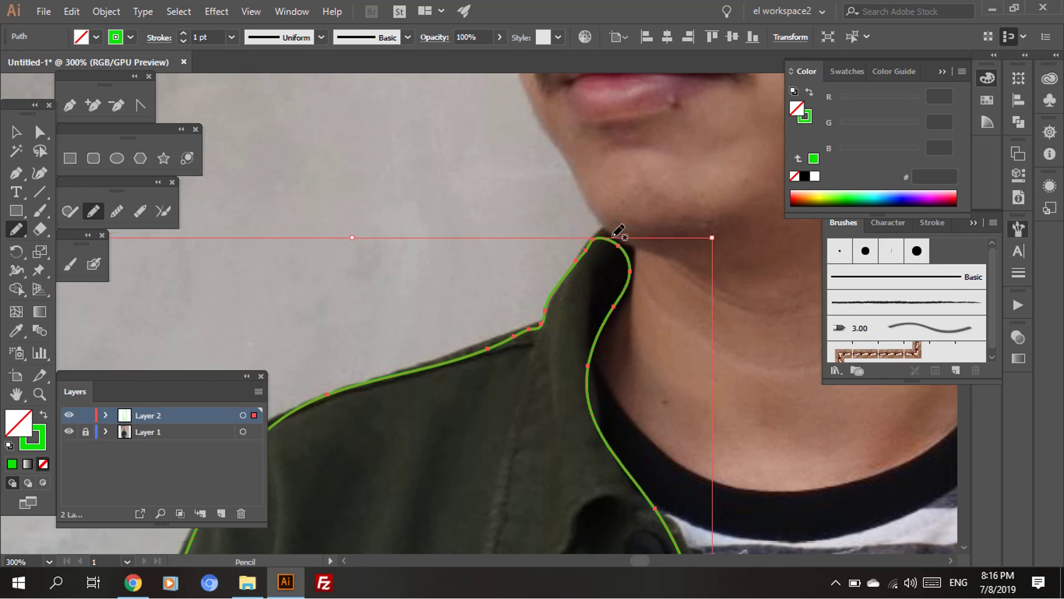
scroll(628, 347, "down", 1)
mouse_move(611, 415)
left_mouse_down()
mouse_move(618, 204)
mouse_move(604, 215)
left_mouse_up()
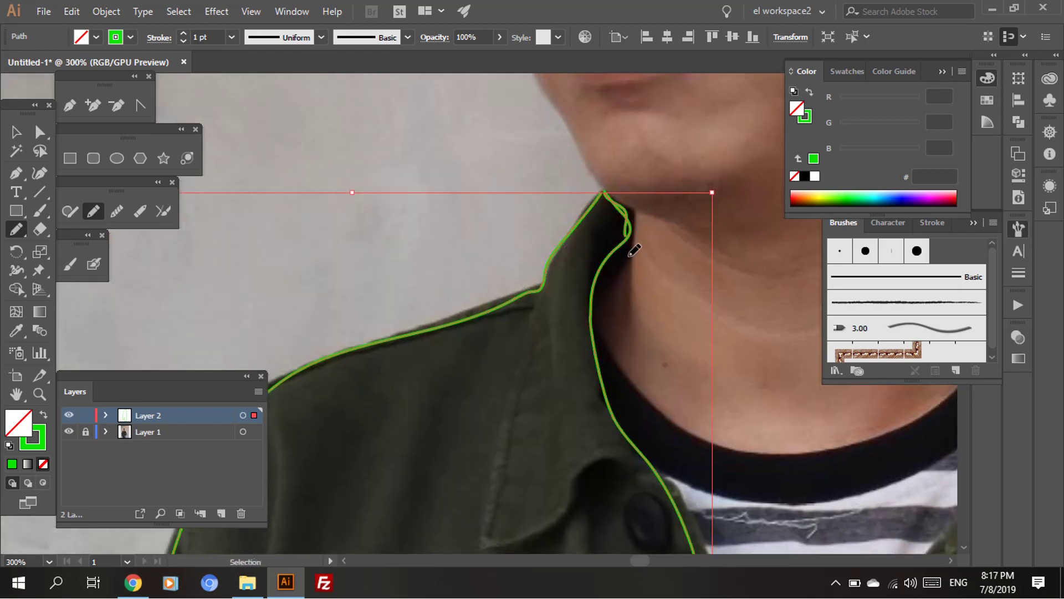
scroll(604, 215, "up", 1)
Zoom out and refine the right-side outline near the jacket hem.
key("ctrl+minus")
key("ctrl+minus")
key("ctrl+minus")
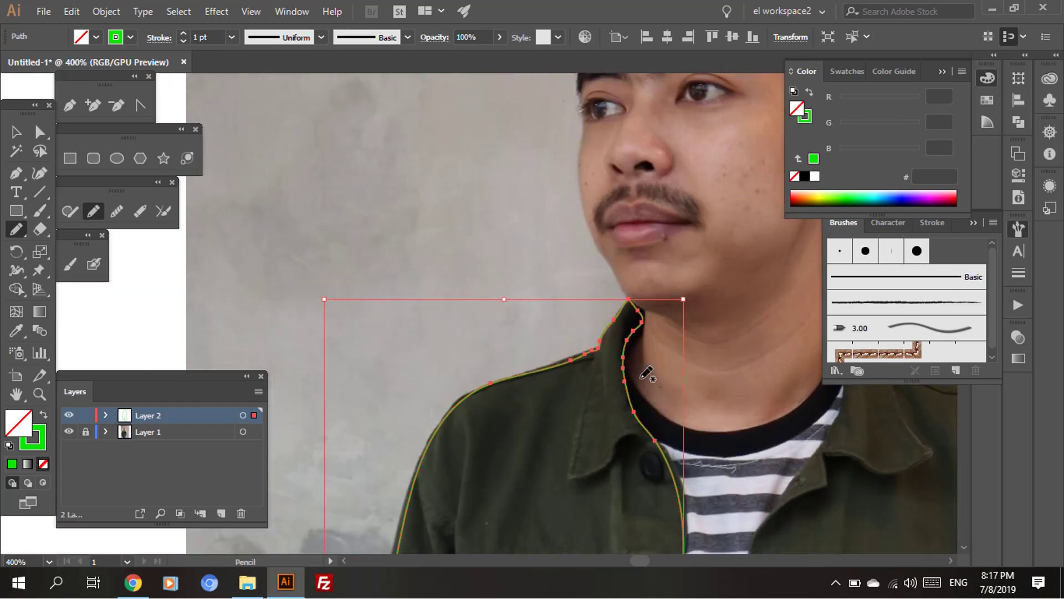
scroll(697, 410, "down", 5)
left_click_drag(664, 475, 662, 478)
scroll(663, 476, "down", 2)
scroll(659, 421, "down", 3)
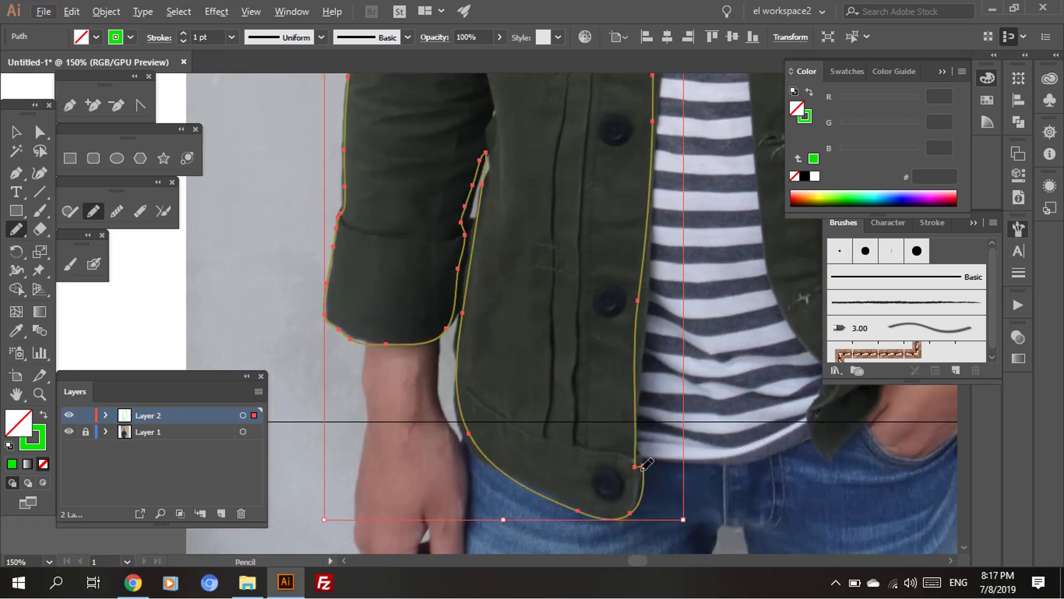
scroll(654, 369, "up", 2)
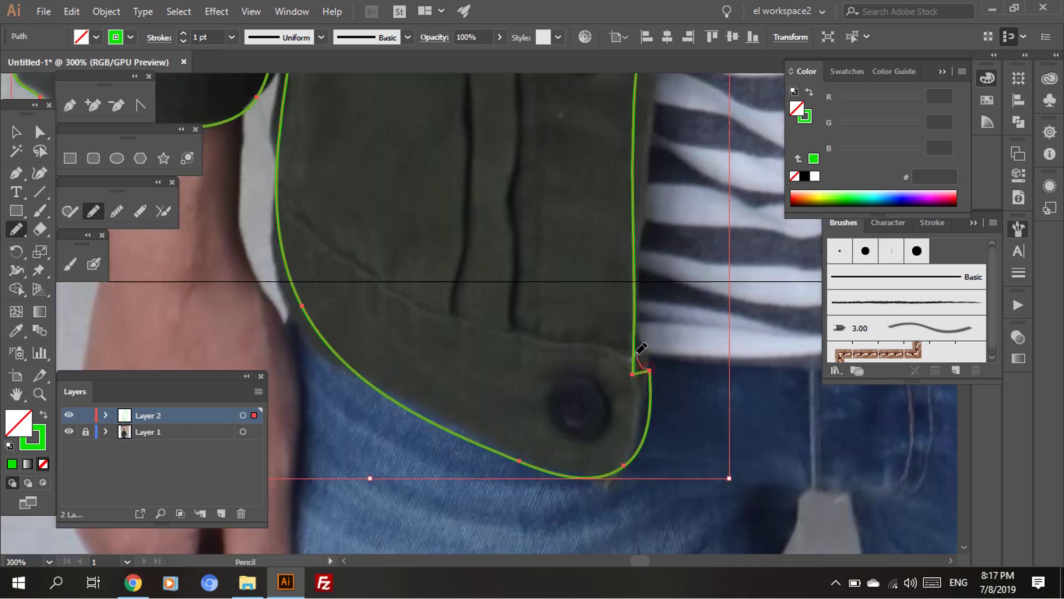
scroll(658, 376, "down", 1)
scroll(689, 358, "left", 1)
left_click_drag(631, 444, 631, 444)
scroll(554, 422, "left", 3)
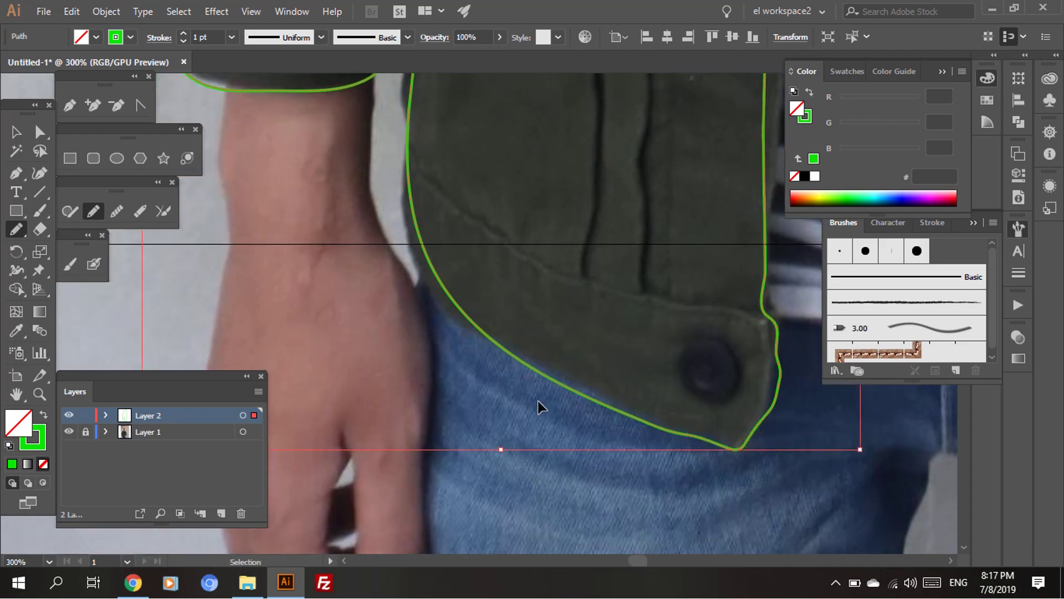
scroll(610, 415, "up", 4)
scroll(609, 416, "left", 2)
Smooth the outline around the sleeve cuff and review the traced jacket.
left_click_drag(509, 313, 510, 315)
scroll(577, 370, "down", 2)
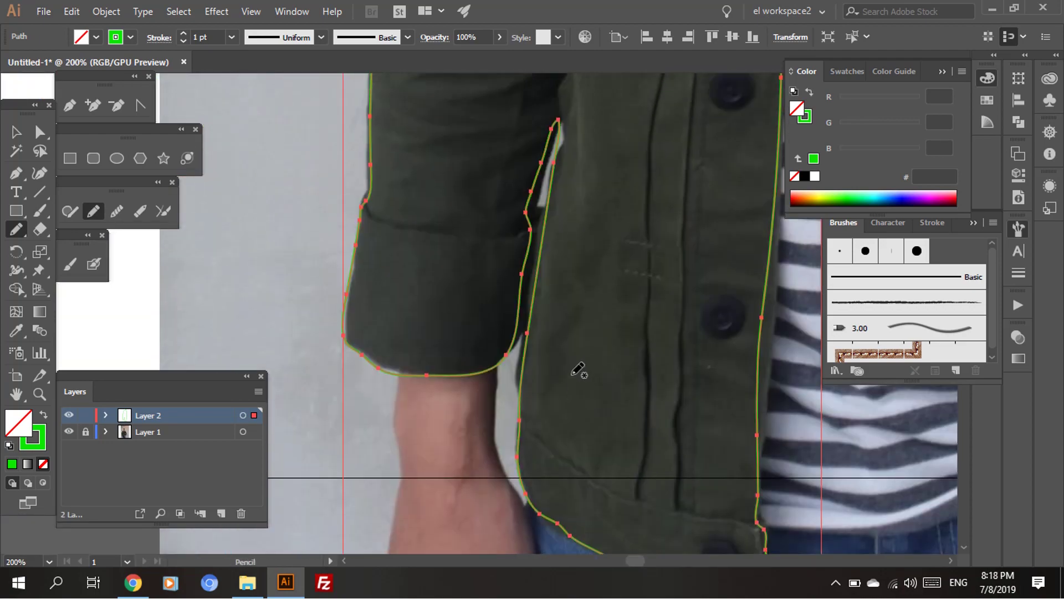
scroll(551, 177, "up", 3)
scroll(627, 302, "down", 4)
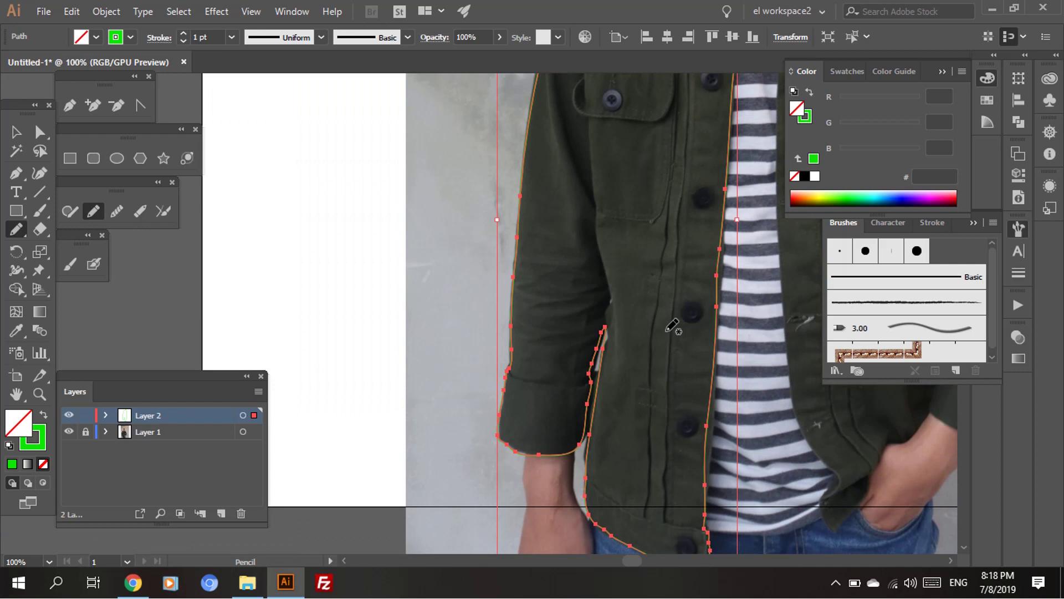
scroll(595, 329, "up", 2)
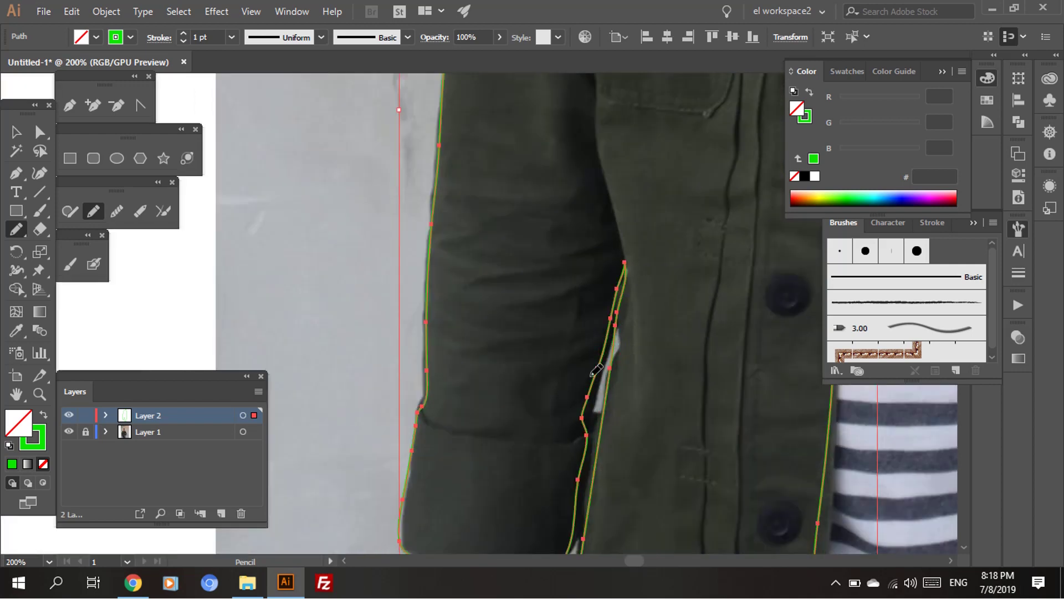
scroll(623, 337, "up", 1)
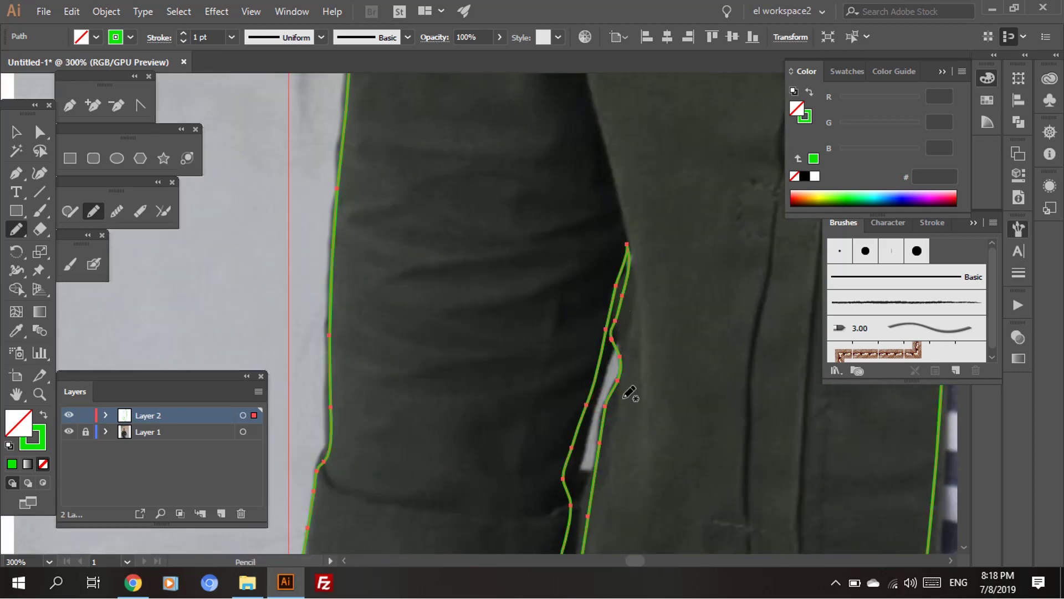
scroll(629, 393, "down", 2)
scroll(658, 428, "down", 1)
scroll(656, 432, "down", 1)
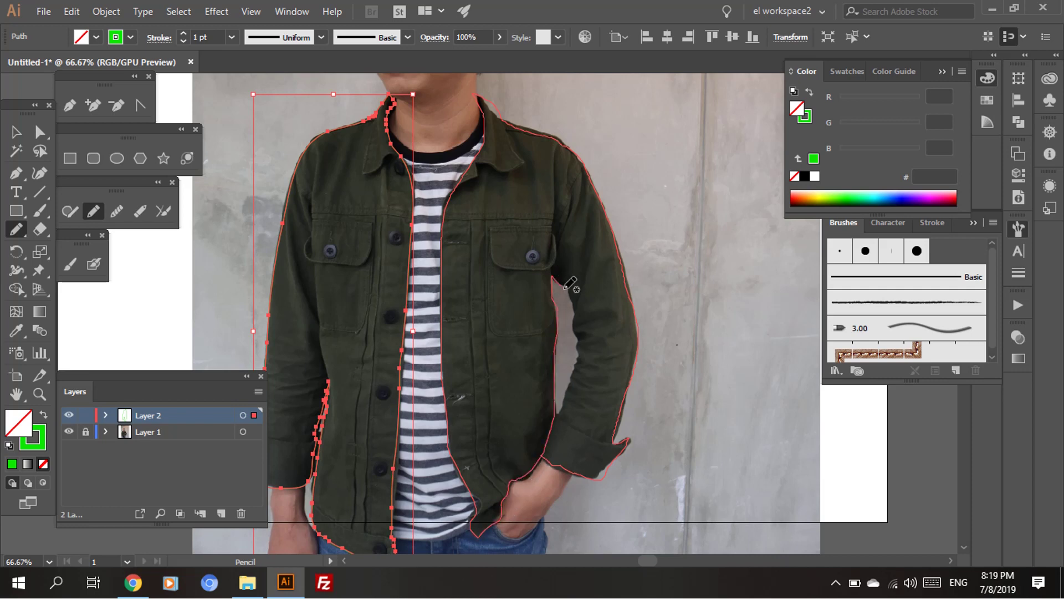
Keep the path outline-only and redraw it tightly along the collar top and jacket front.
left_click(44, 414)
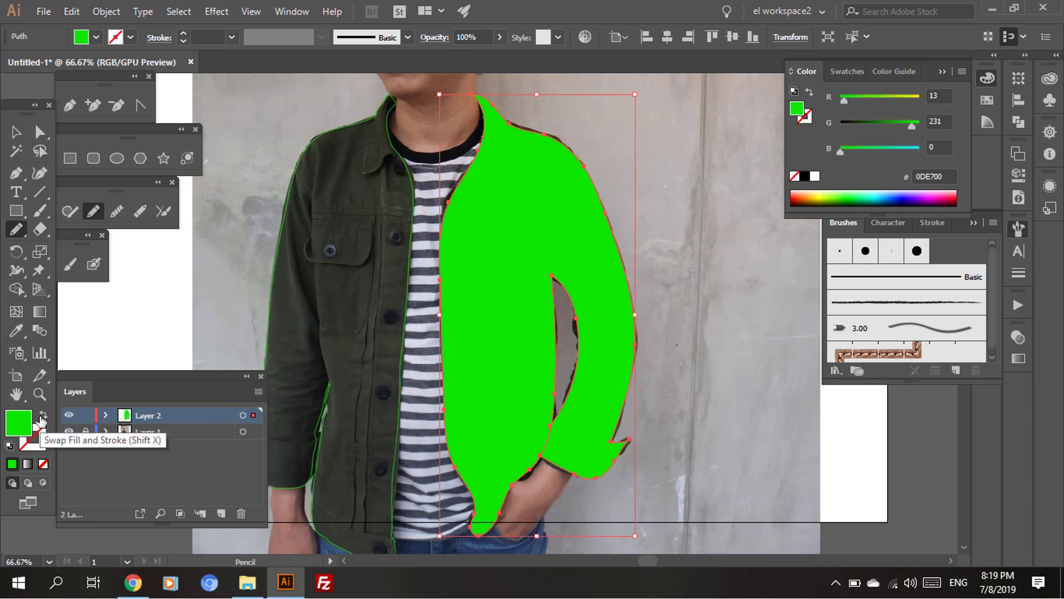
left_click(43, 415)
scroll(526, 133, "up", 2)
scroll(506, 304, "up", 2)
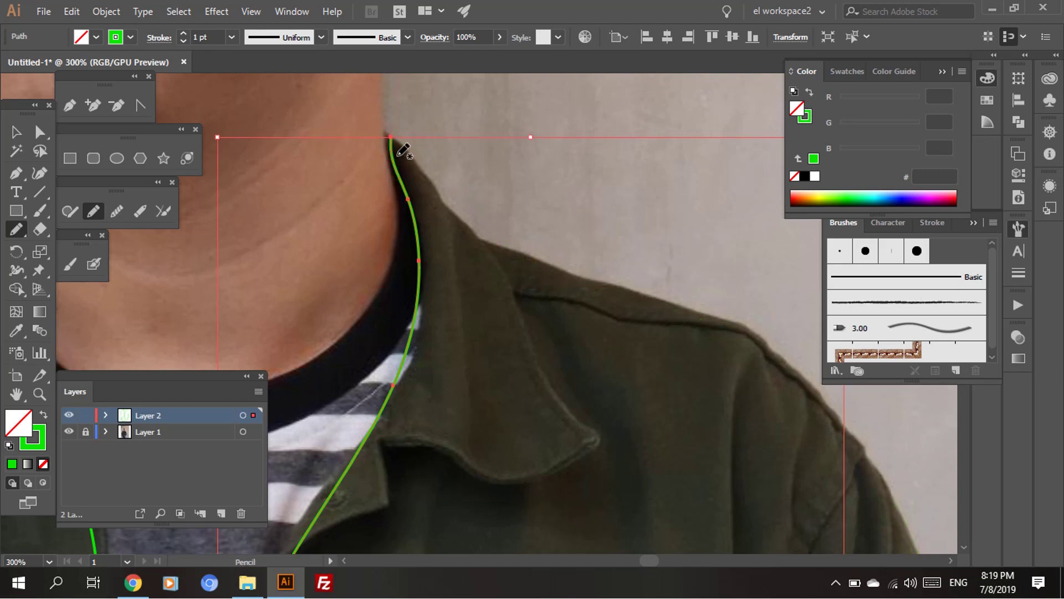
mouse_move(437, 153)
left_mouse_down()
mouse_move(522, 249)
mouse_move(404, 167)
left_mouse_up()
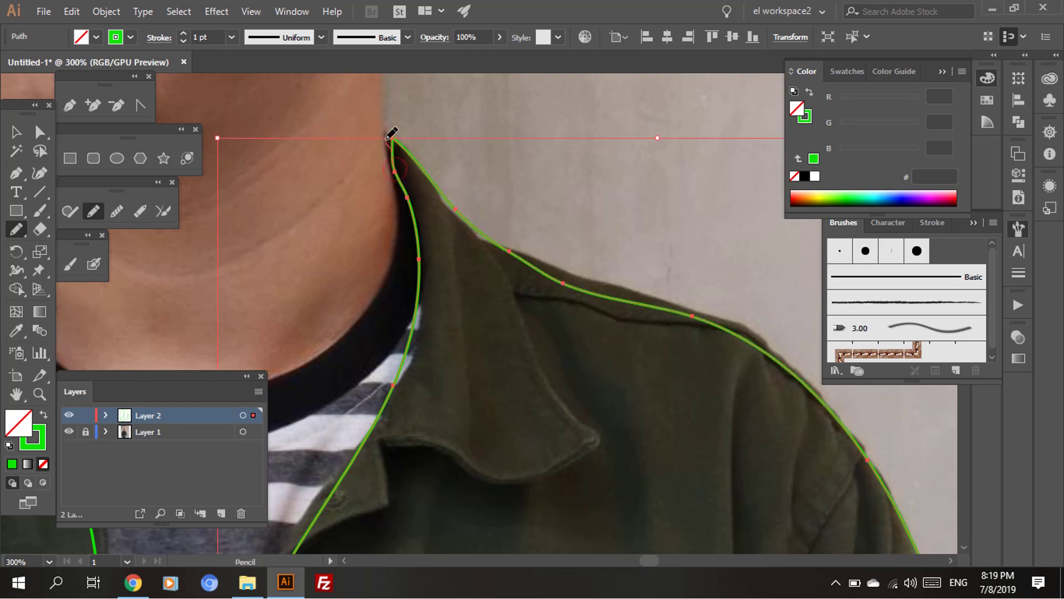
scroll(435, 238, "down", 5)
mouse_move(481, 210)
left_mouse_down()
mouse_move(442, 248)
mouse_move(415, 232)
left_mouse_up()
scroll(421, 238, "down", 2)
scroll(363, 423, "down", 5)
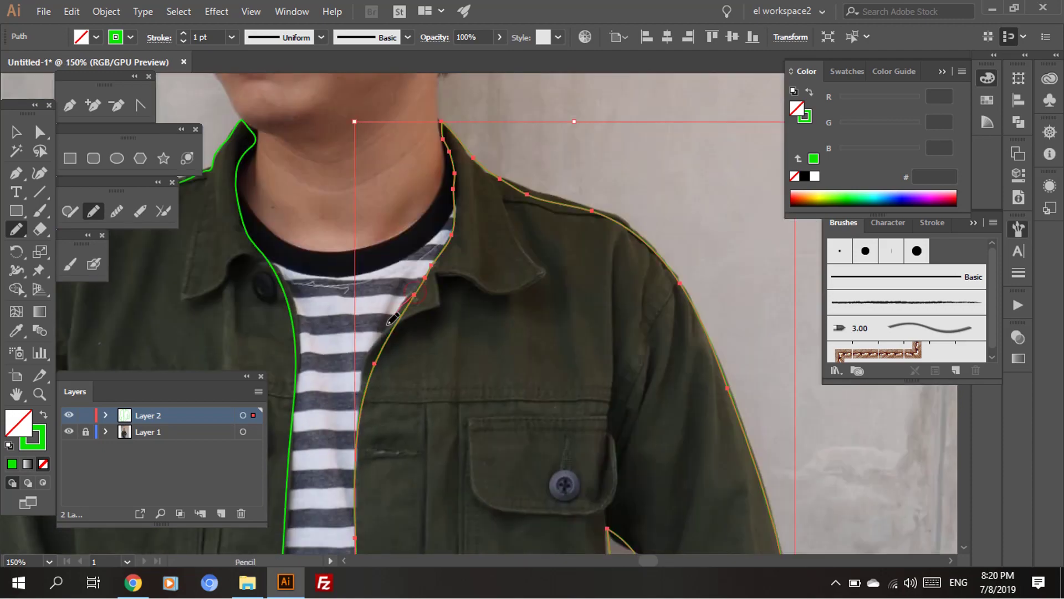
scroll(384, 440, "up", 3)
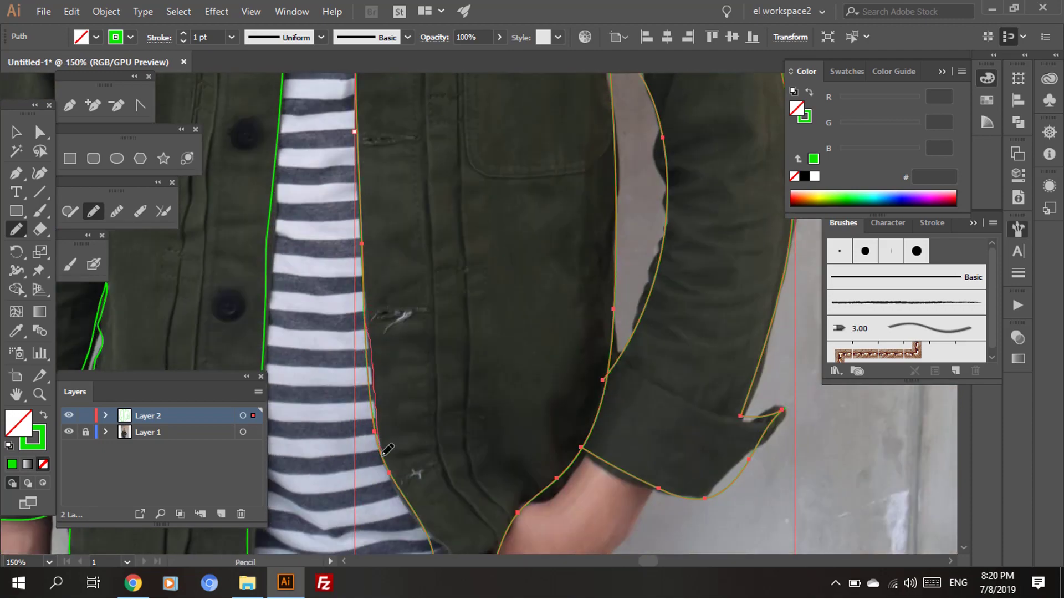
Extend the jacket edge, remove the bump near the pocket, and trace up along the hand.
mouse_move(388, 449)
left_mouse_down()
mouse_move(424, 404)
mouse_move(432, 417)
left_mouse_up()
scroll(424, 404, "up", 2)
scroll(442, 392, "up", 2)
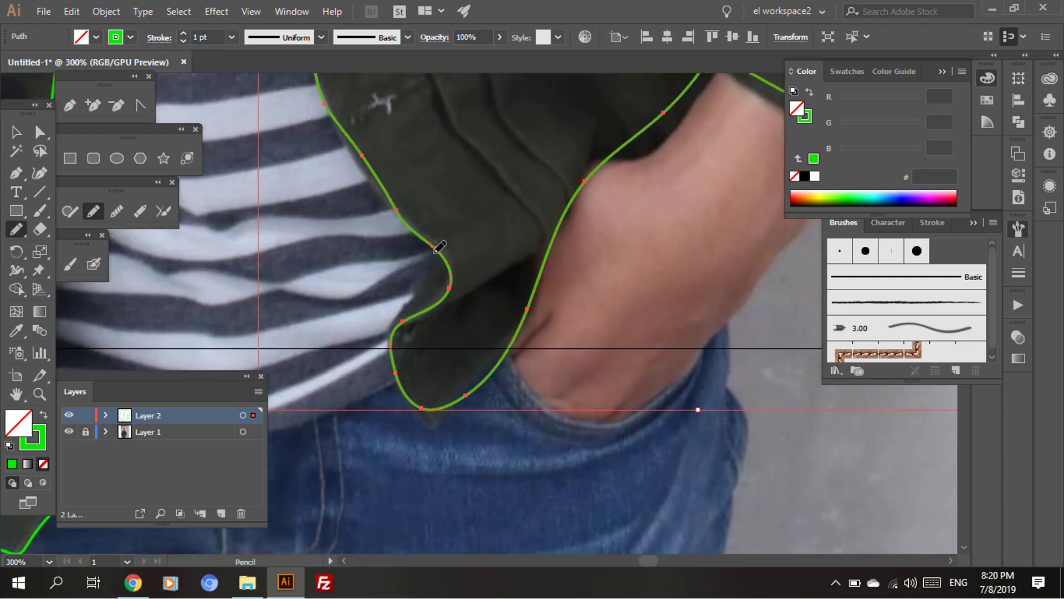
left_click_drag(434, 250, 411, 397)
scroll(536, 299, "up", 3)
left_click_drag(531, 409, 540, 379)
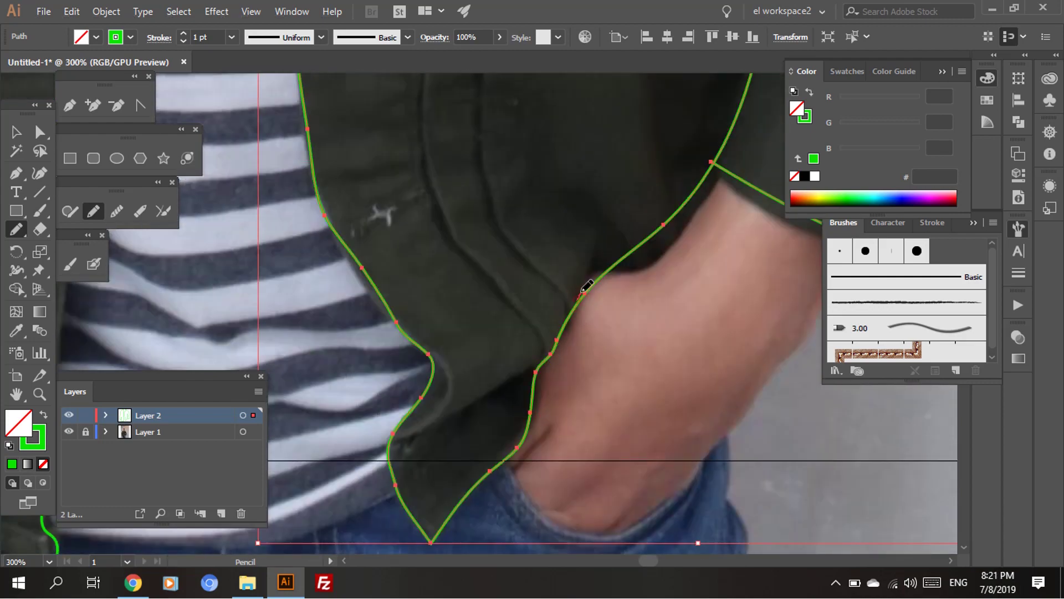
scroll(651, 310, "down", 2)
scroll(608, 229, "up", 3)
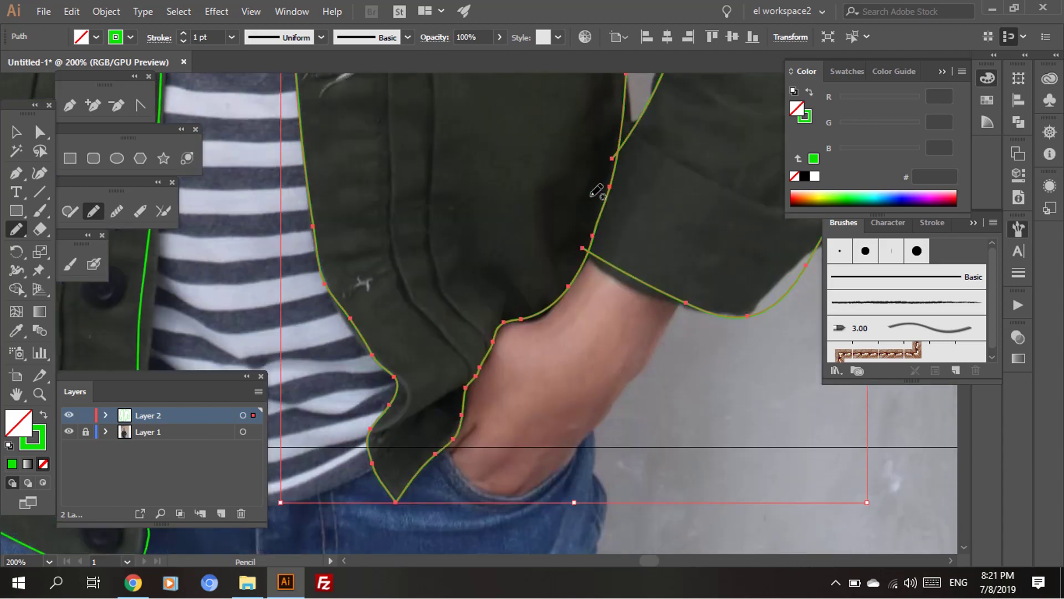
scroll(609, 229, "up", 3)
scroll(576, 255, "down", 1)
scroll(526, 266, "up", 1)
Trace up from the cuff's end and redraw the jacket edge beside the sleeve gap.
left_click_drag(482, 206, 444, 333)
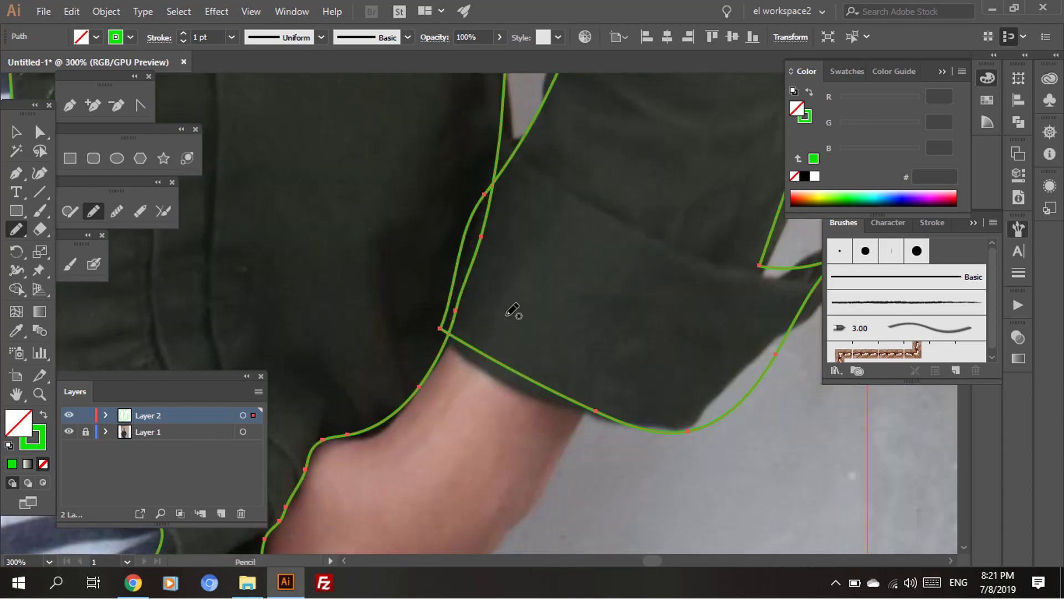
scroll(510, 313, "up", 1)
scroll(509, 317, "down", 1)
scroll(499, 332, "up", 3)
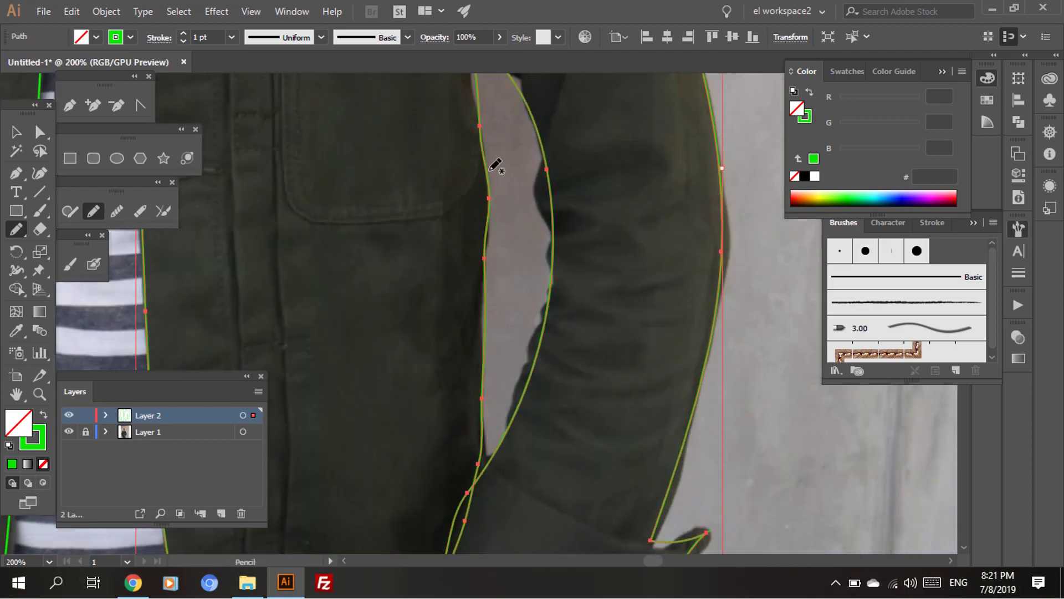
scroll(490, 169, "up", 2)
left_click_drag(480, 236, 473, 157)
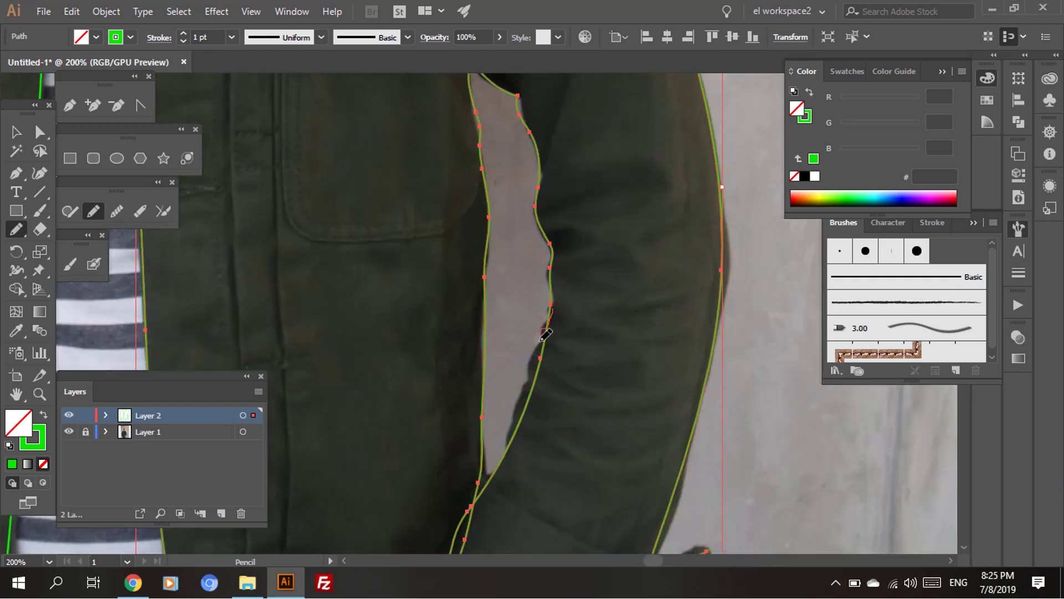
left_click_drag(513, 443, 505, 454)
scroll(510, 419, "down", 3)
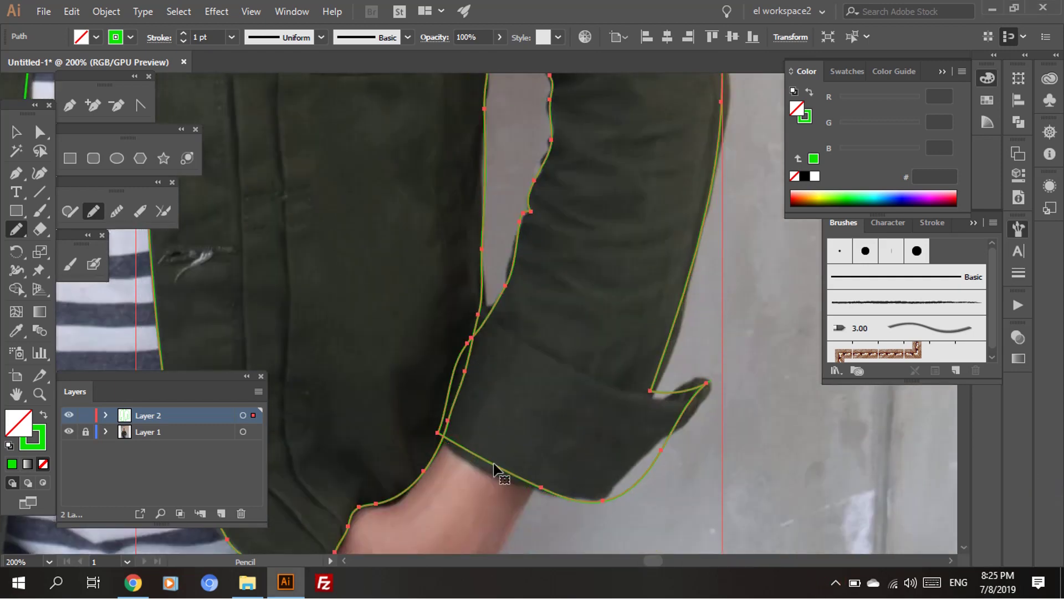
scroll(495, 470, "down", 2)
left_click_drag(442, 333, 554, 404)
scroll(511, 364, "up", 1)
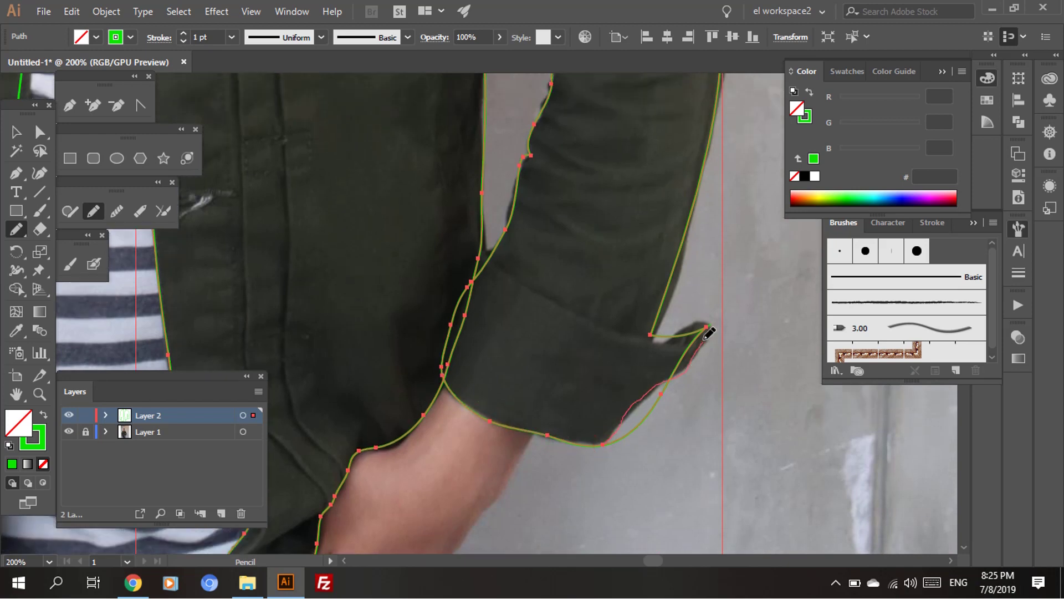
Reshape the cuff corner, check the whole figure, then zoom in on the collar.
left_click_drag(706, 335, 696, 362)
scroll(712, 334, "up", 2)
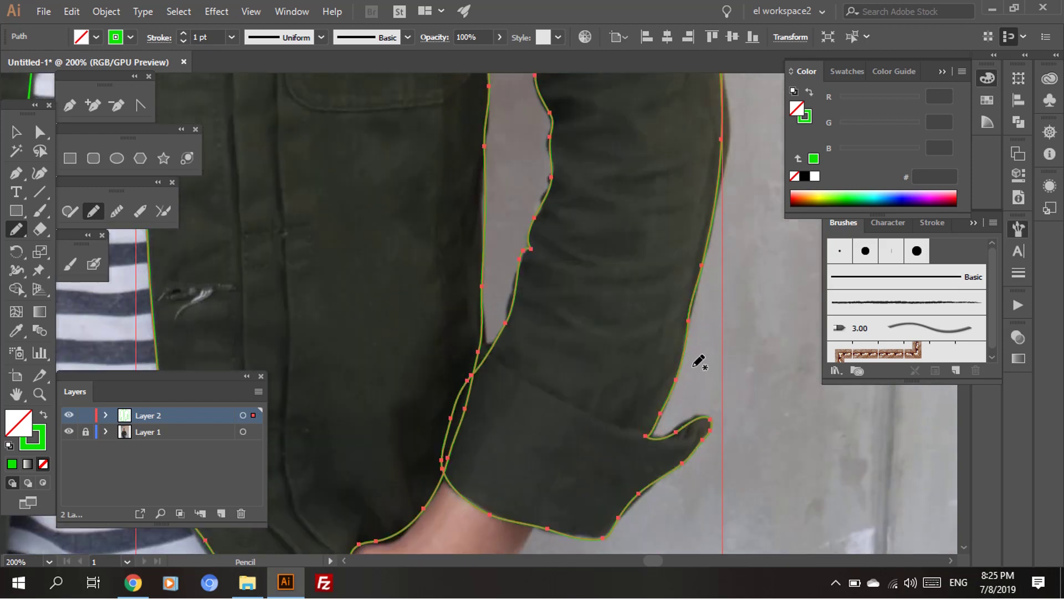
scroll(723, 297, "up", 2)
scroll(714, 339, "up", 2)
scroll(335, 183, "up", 6)
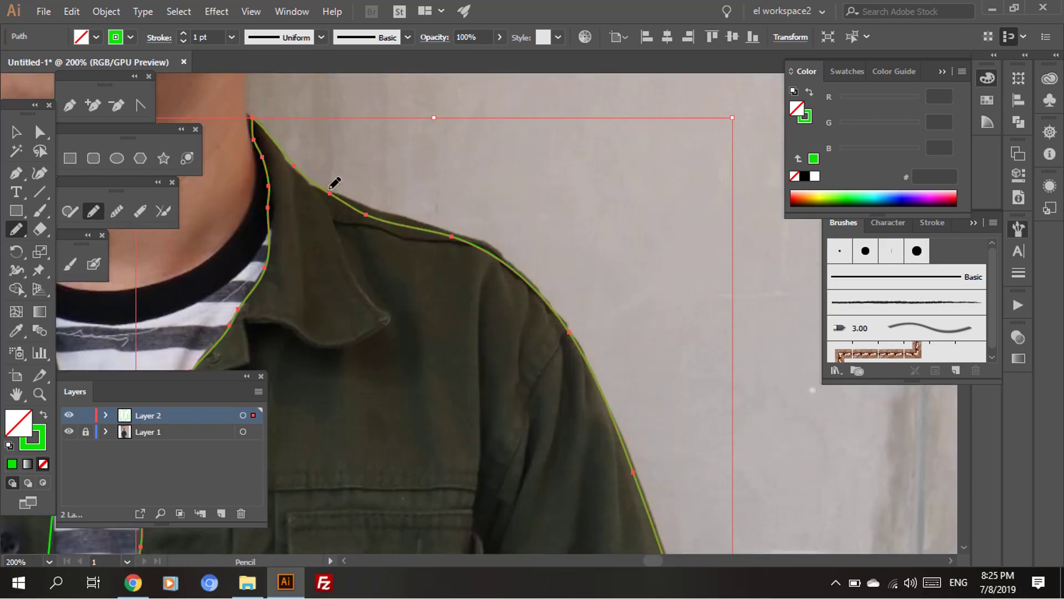
scroll(529, 333, "down", 1)
key("ctrl+minus")
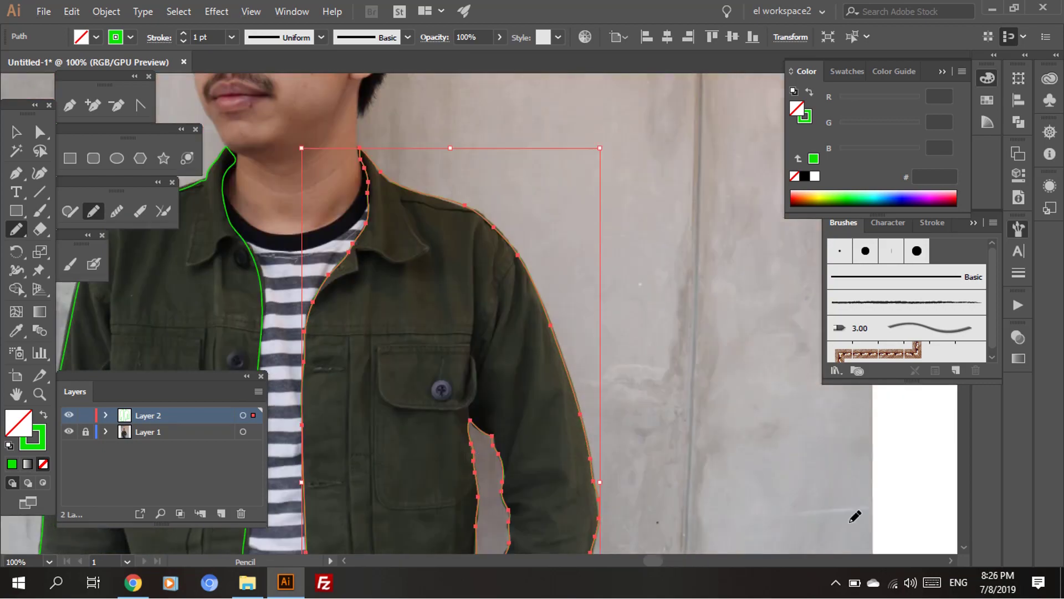
scroll(504, 455, "down", 1)
key("ctrl+minus")
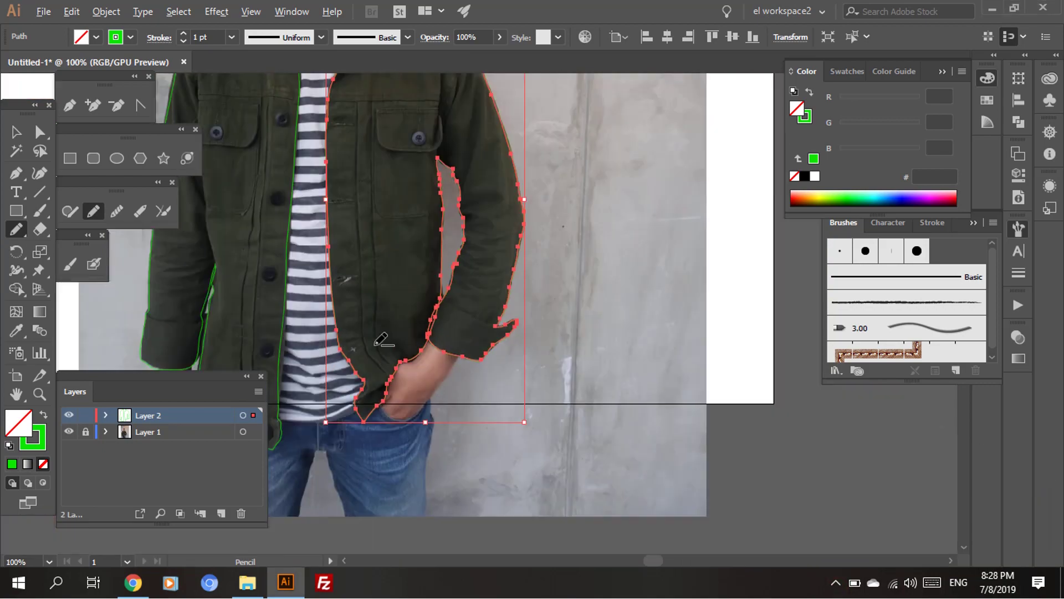
scroll(365, 338, "up", 4)
key("ctrl+plus")
key("ctrl+plus")
key("ctrl+plus")
Apply the 3 pt. Round brush to the outlines, deselect, and set the stroke to dark navy.
left_click(69, 264)
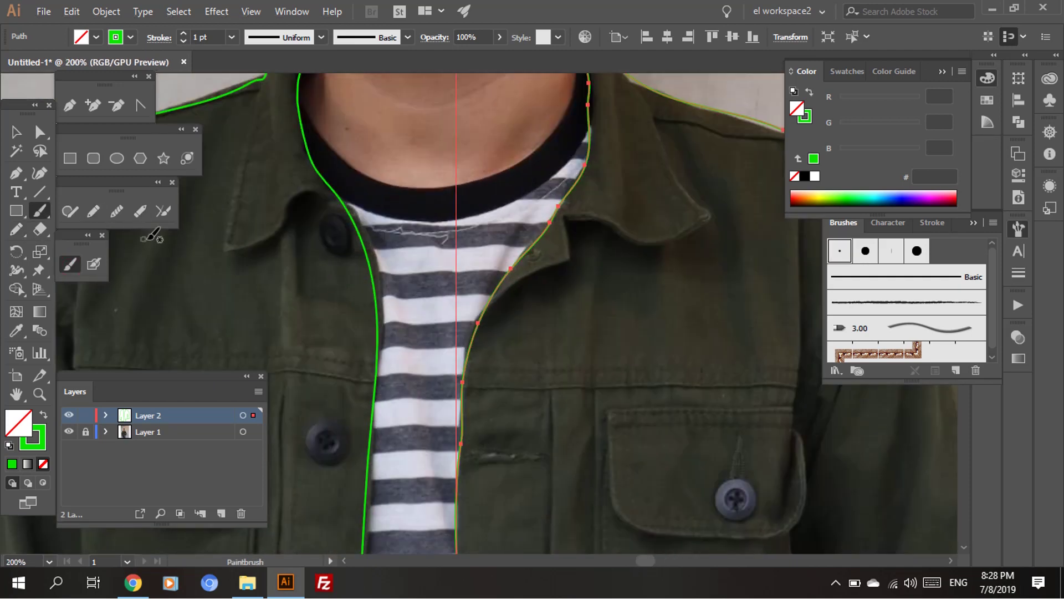
left_click(840, 250)
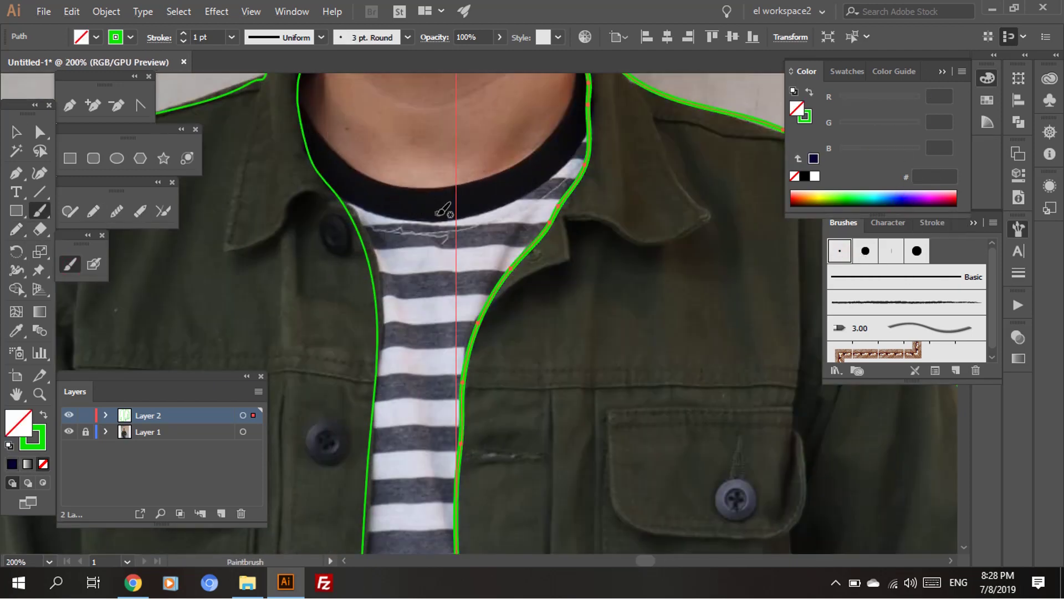
key("ctrl+shift+a")
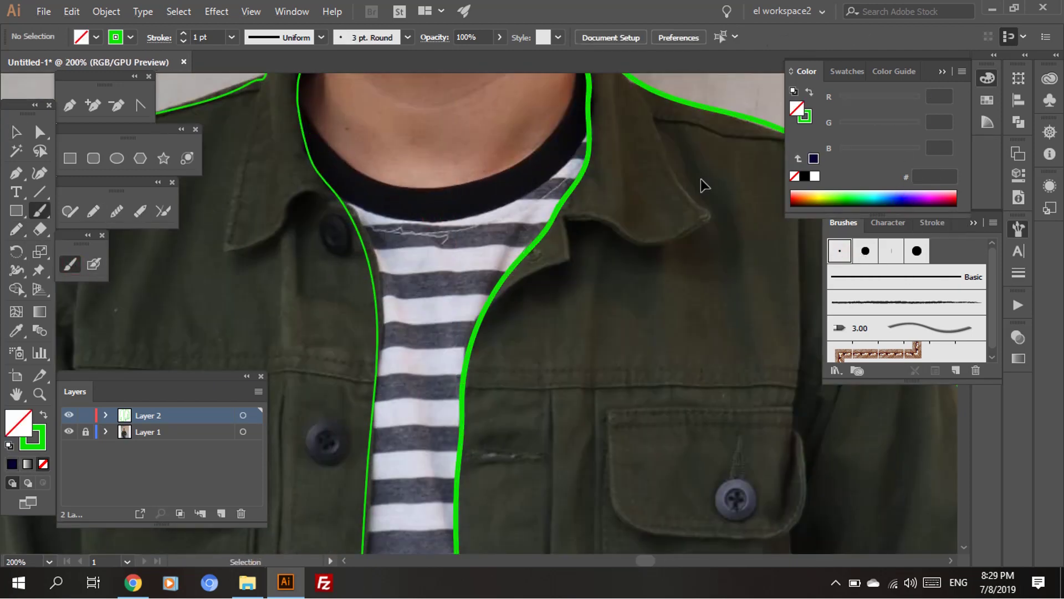
left_click(813, 158)
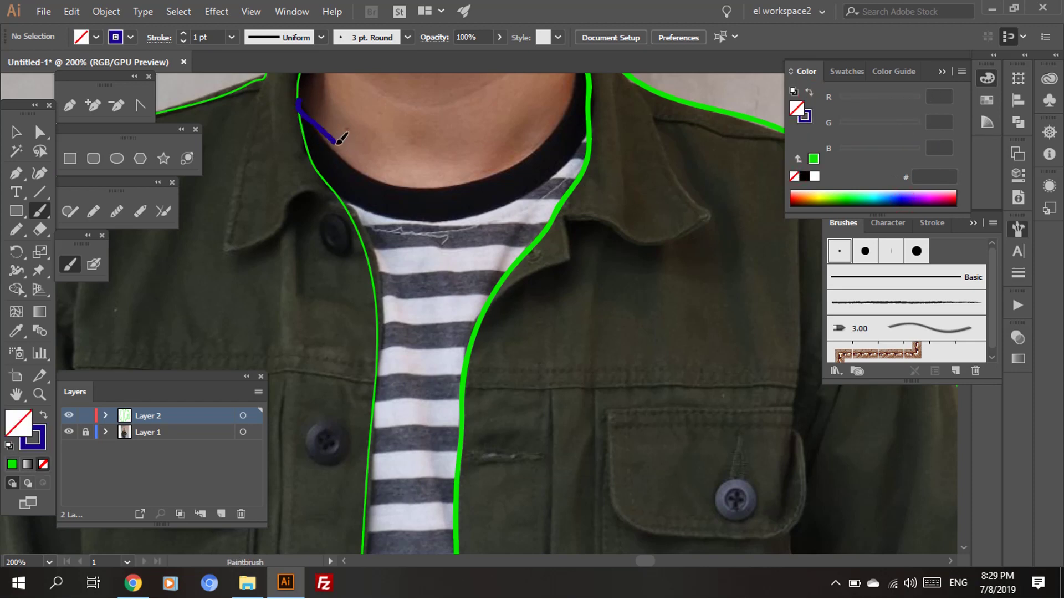
Confirm the Paintbrush settings and trace the T-shirt neckline in navy.
key("Return")
left_click(541, 394)
mouse_move(299, 97)
left_mouse_down()
mouse_move(355, 152)
mouse_move(557, 117)
mouse_move(584, 78)
left_mouse_up()
scroll(501, 216, "up", 3)
key("ctrl+z")
key("ctrl+equal")
left_click_drag(210, 158, 242, 190)
left_click_drag(290, 264, 613, 199)
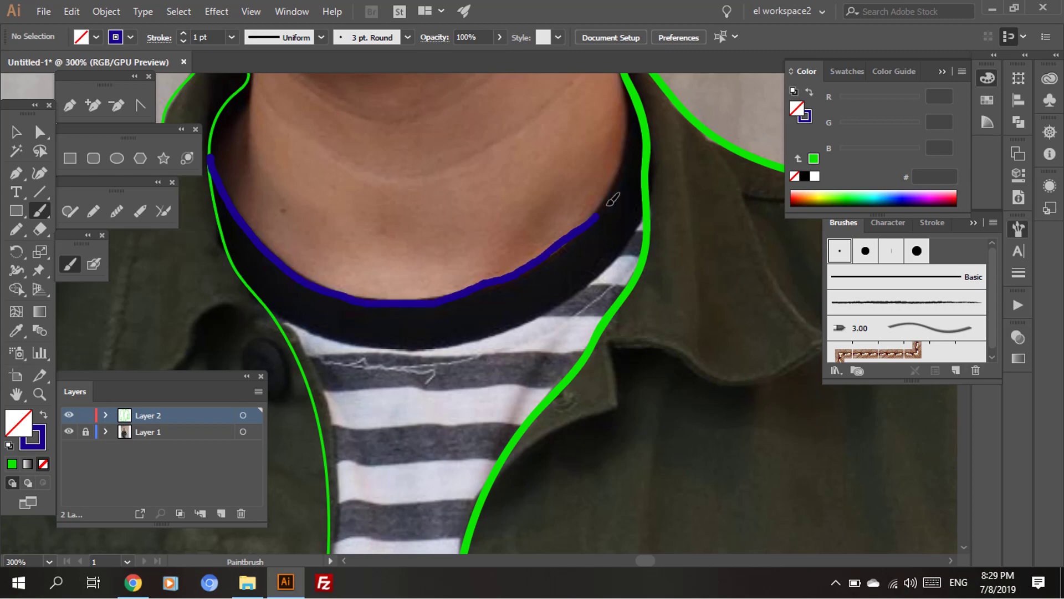
Trace the collar's lower edge and the first shirt stripes in navy.
scroll(626, 73, "down", 2)
left_click_drag(266, 300, 637, 197)
scroll(544, 270, "right", 3)
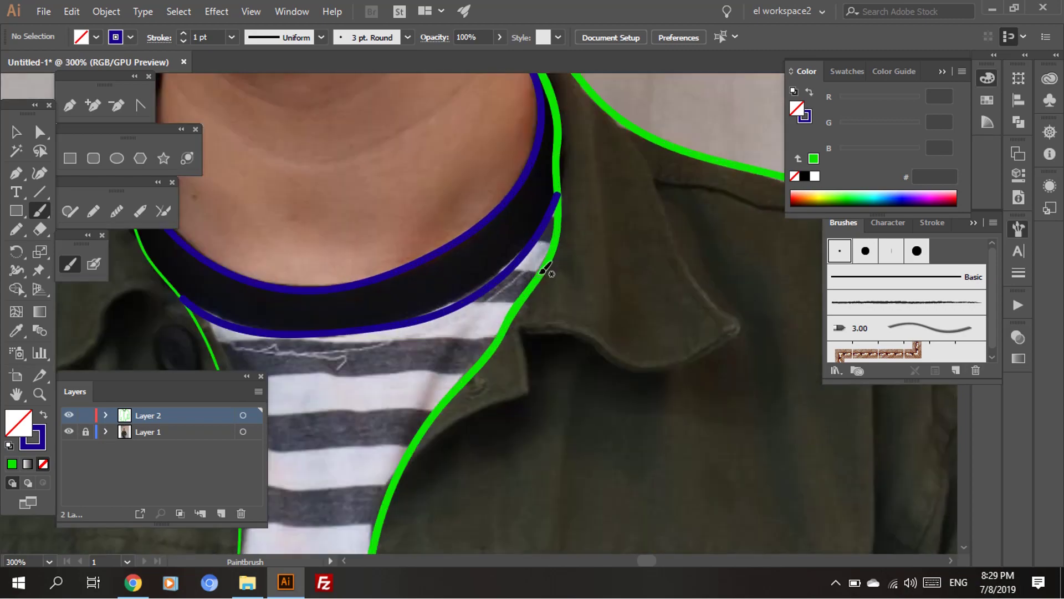
scroll(535, 299, "down", 2)
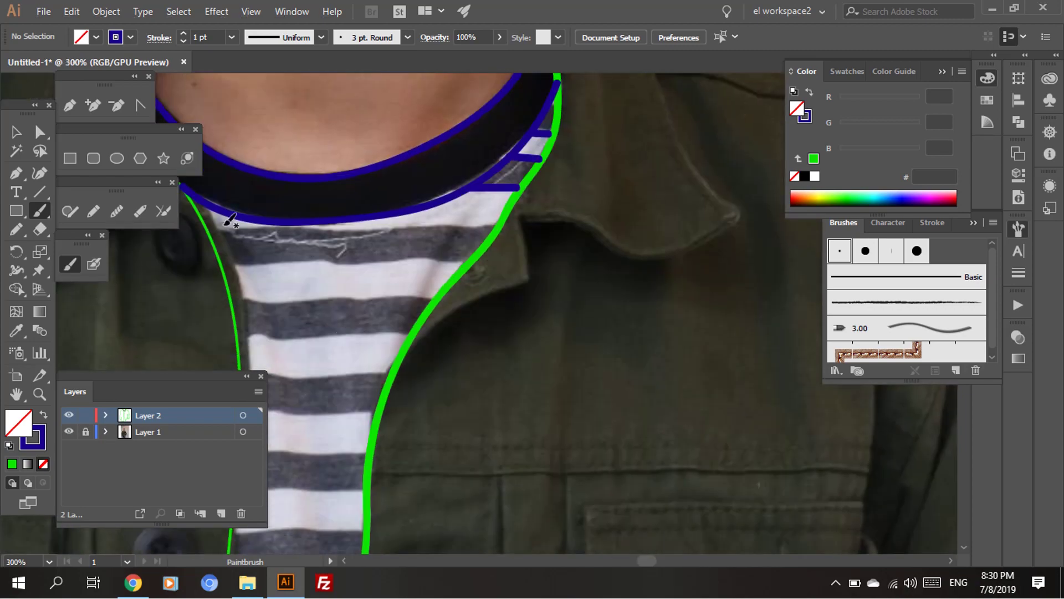
mouse_move(211, 227)
left_mouse_down()
mouse_move(497, 224)
mouse_move(472, 201)
left_mouse_up()
scroll(361, 222, "down", 1)
scroll(470, 203, "down", 1)
left_click_drag(229, 185, 435, 181)
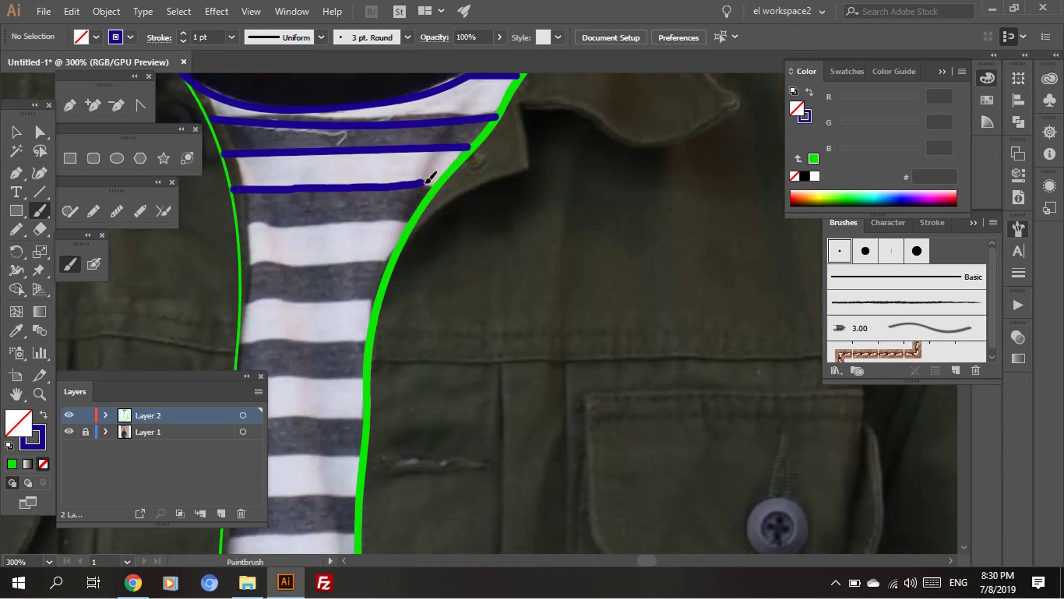
Adjust the brush settings and trace the next stripes across the upper chest.
key("Return")
key("Return")
scroll(357, 209, "down", 1)
left_click_drag(236, 172, 407, 170)
scroll(408, 171, "down", 1)
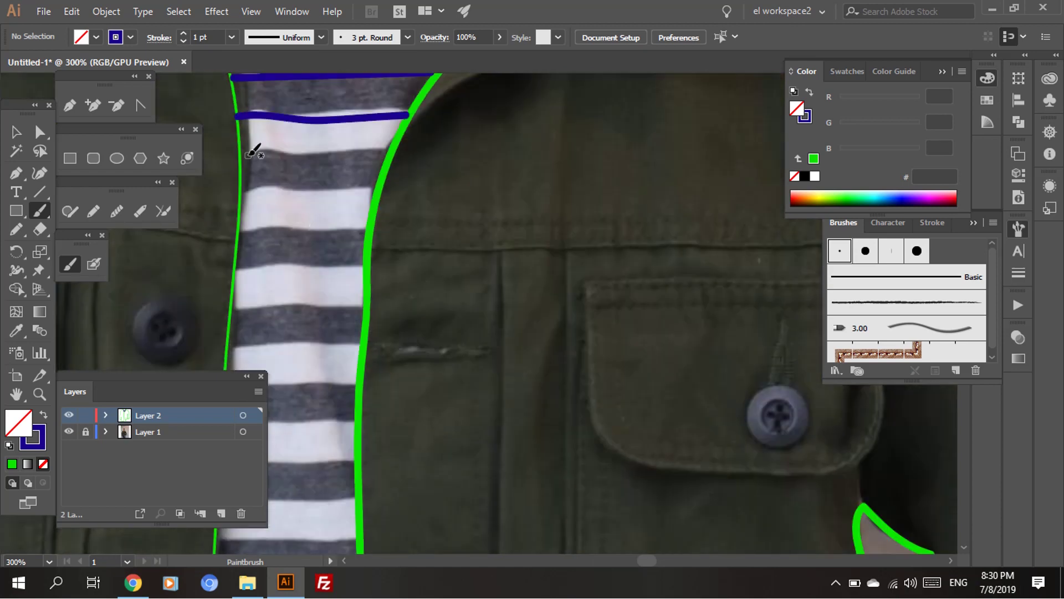
left_click_drag(242, 149, 397, 151)
scroll(242, 140, "down", 1)
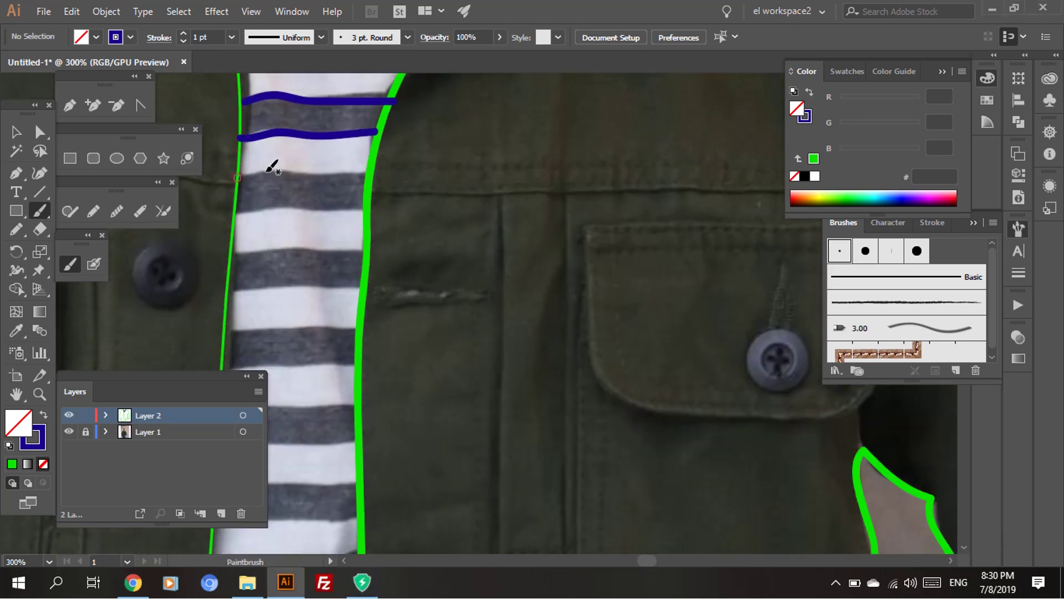
left_click_drag(232, 173, 367, 172)
scroll(367, 172, "down", 1)
left_click_drag(230, 138, 360, 133)
scroll(366, 132, "down", 1)
scroll(360, 133, "down", 1)
left_click_drag(227, 120, 354, 122)
Continue tracing navy stripes further down the chest.
scroll(354, 117, "down", 1)
scroll(355, 122, "down", 1)
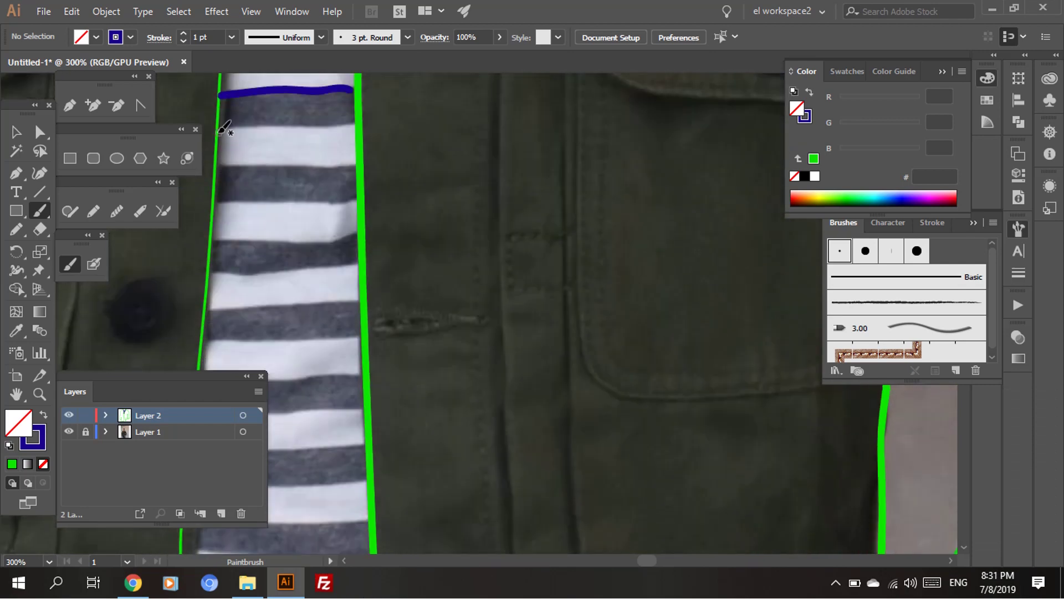
left_click_drag(217, 113, 356, 107)
mouse_move(220, 148)
left_mouse_down()
mouse_move(345, 151)
mouse_move(360, 140)
mouse_move(358, 152)
left_mouse_up()
scroll(354, 148, "down", 1)
scroll(359, 145, "down", 1)
scroll(359, 139, "down", 1)
scroll(285, 136, "down", 1)
scroll(286, 136, "left", 2)
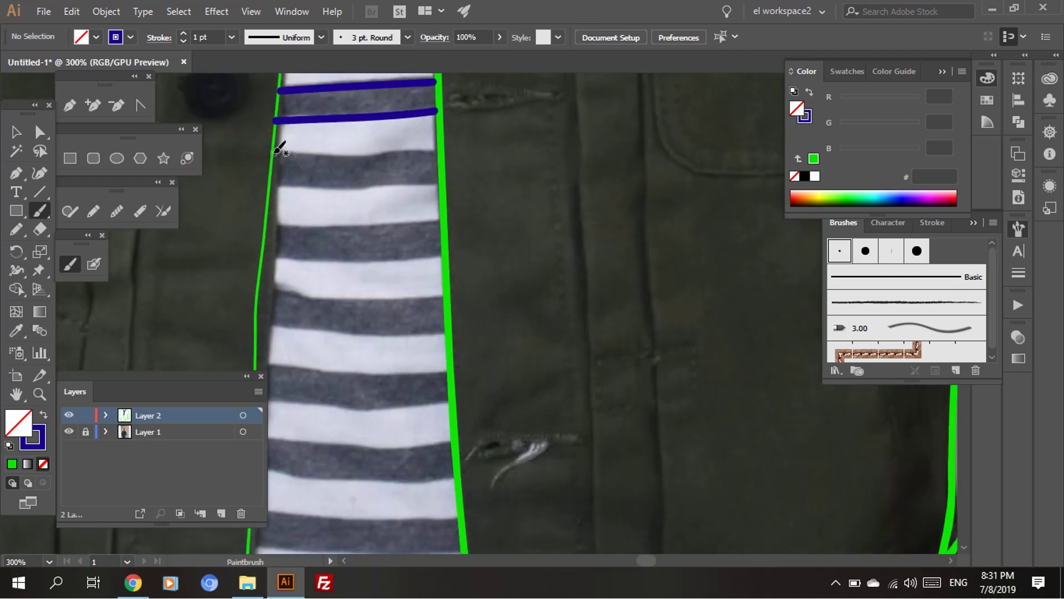
scroll(410, 174, "down", 1)
mouse_move(266, 126)
left_mouse_down()
mouse_move(437, 122)
mouse_move(440, 143)
left_mouse_up()
Trace the stripes across the middle of the torso.
scroll(438, 122, "down", 1)
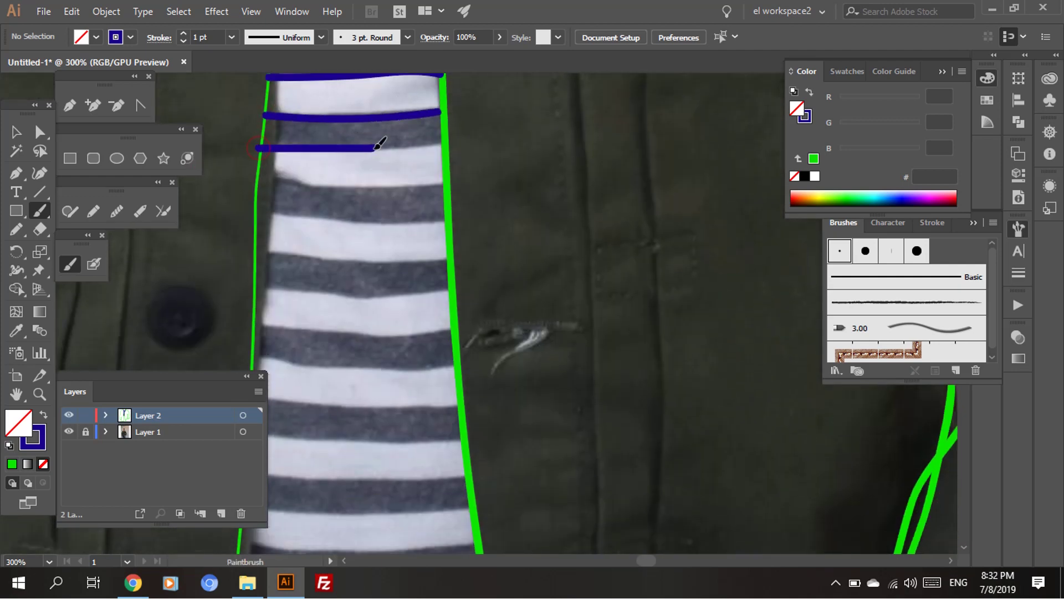
scroll(380, 142, "down", 1)
scroll(444, 125, "down", 1)
left_click_drag(264, 121, 446, 129)
scroll(446, 129, "down", 1)
scroll(285, 131, "down", 1)
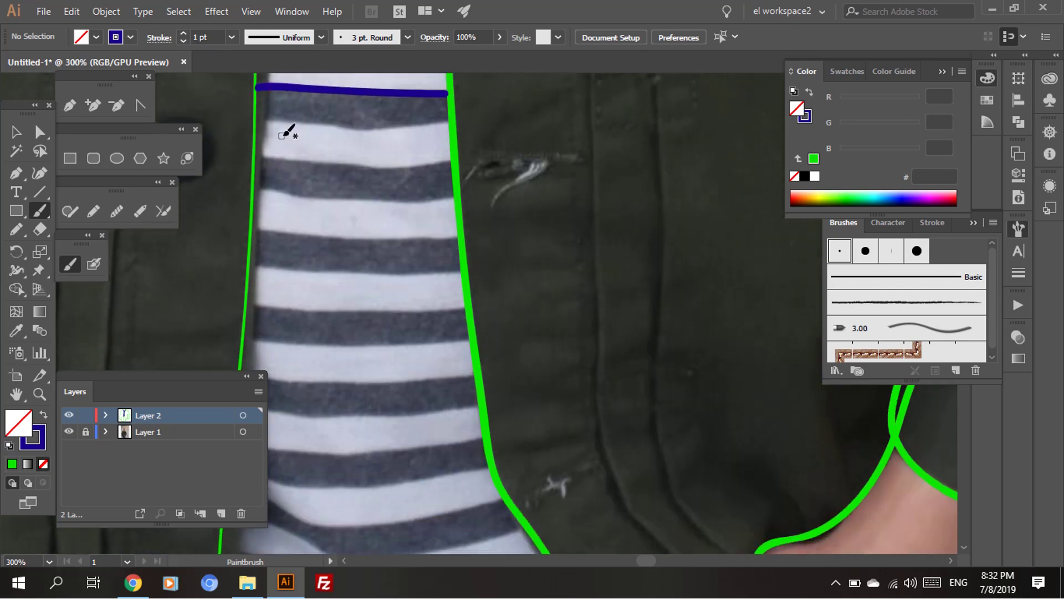
scroll(352, 162, "down", 1)
scroll(352, 162, "down", 1)
left_click_drag(255, 105, 451, 116)
Trace the longer stripes across the lower torso.
scroll(448, 108, "down", 1)
scroll(452, 117, "down", 1)
left_click_drag(244, 138, 444, 144)
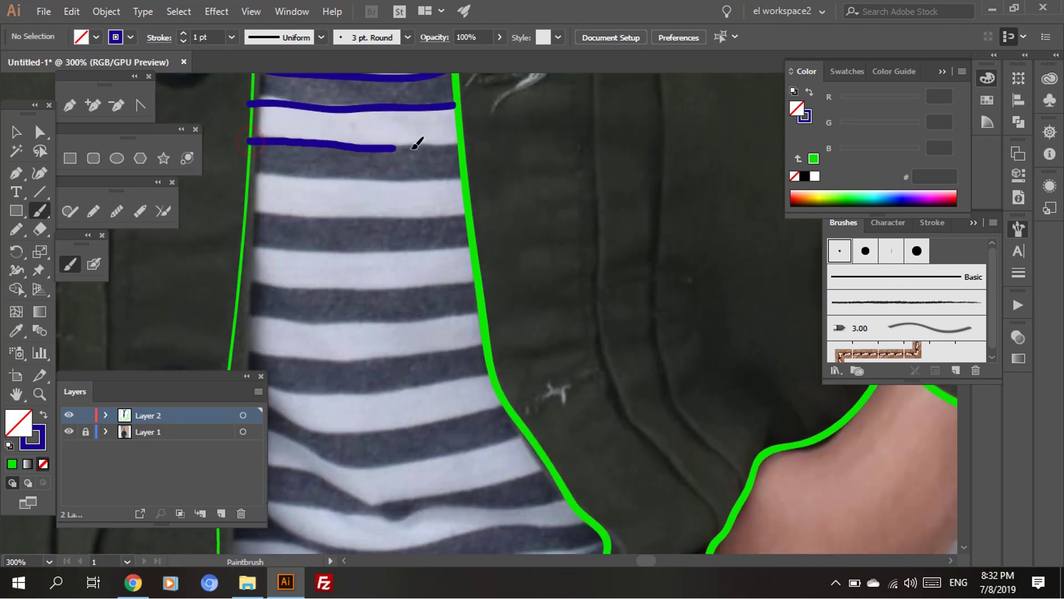
left_click_drag(250, 140, 443, 137)
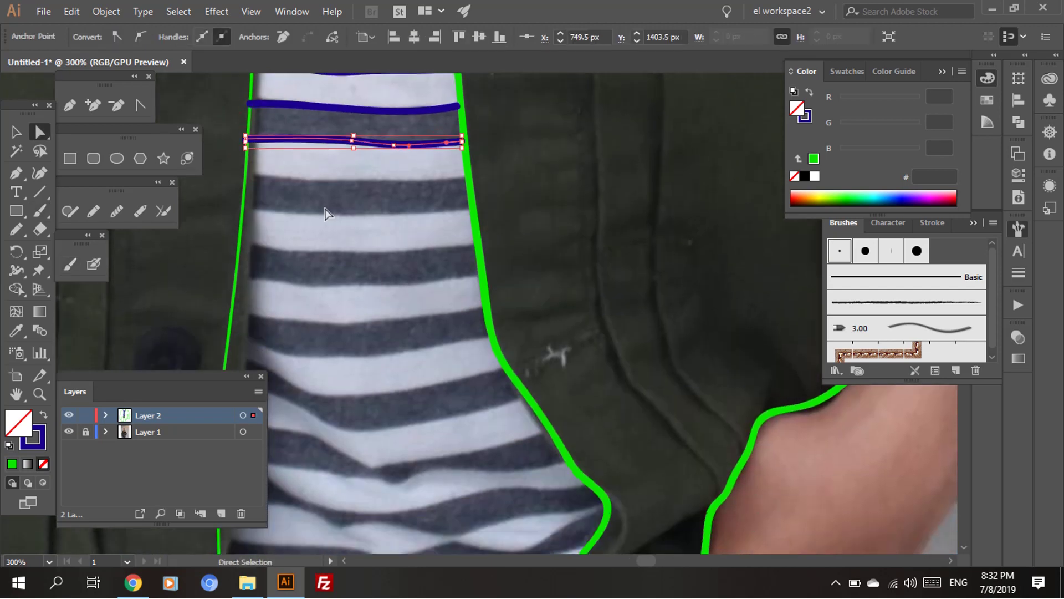
left_click_drag(243, 180, 474, 166)
scroll(468, 169, "down", 1)
scroll(438, 209, "down", 1)
scroll(471, 166, "down", 1)
left_click_drag(241, 172, 482, 161)
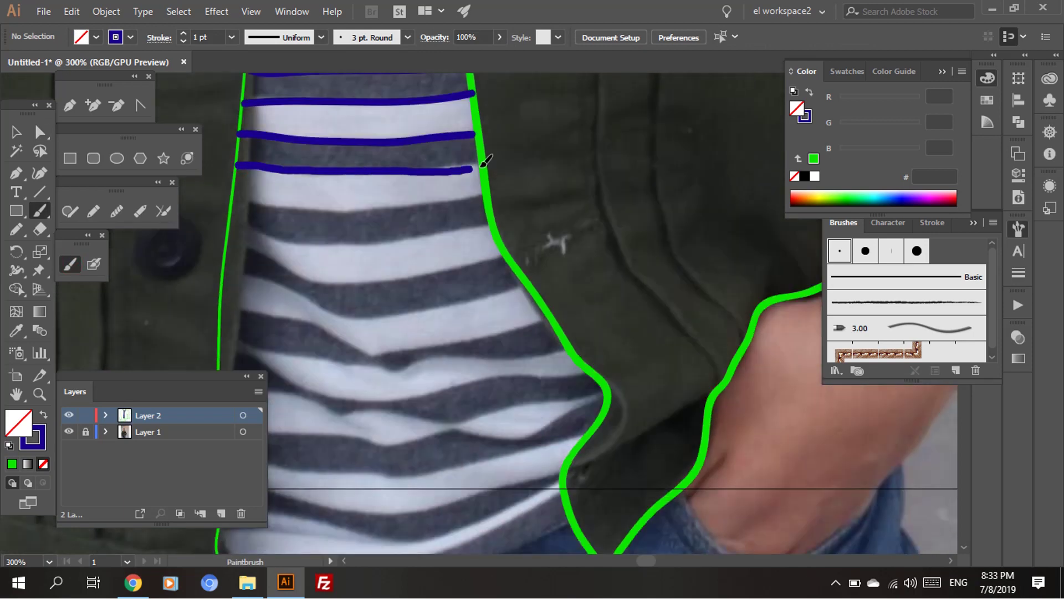
scroll(482, 161, "down", 1)
left_click_drag(238, 169, 479, 160)
Trace the remaining stripes down to the waistband above the jeans.
scroll(479, 161, "down", 1)
scroll(487, 155, "down", 1)
left_click_drag(222, 141, 319, 162)
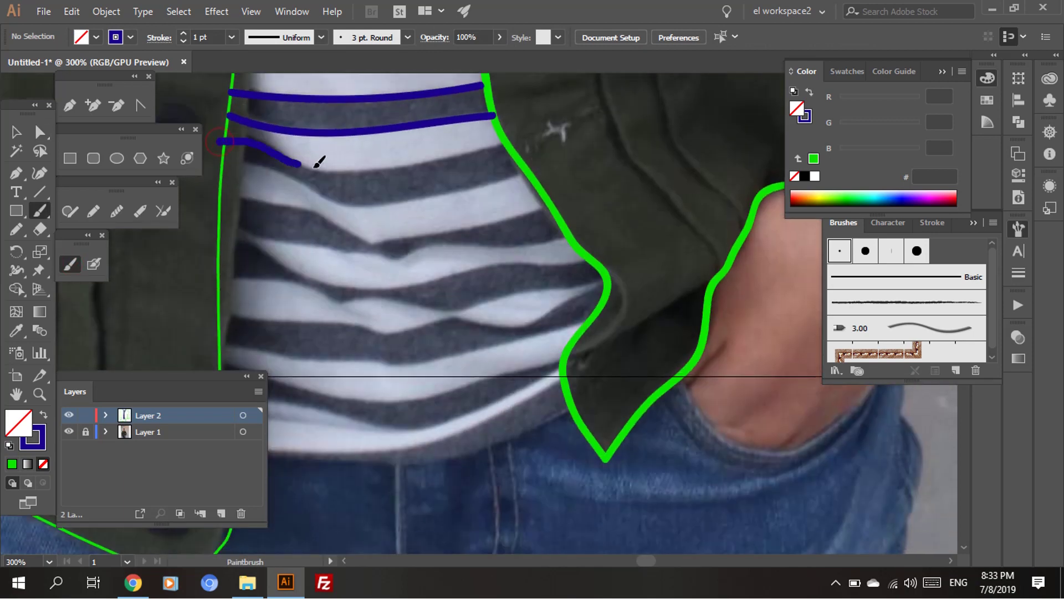
scroll(521, 171, "down", 1)
left_click_drag(221, 166, 548, 164)
scroll(548, 164, "down", 1)
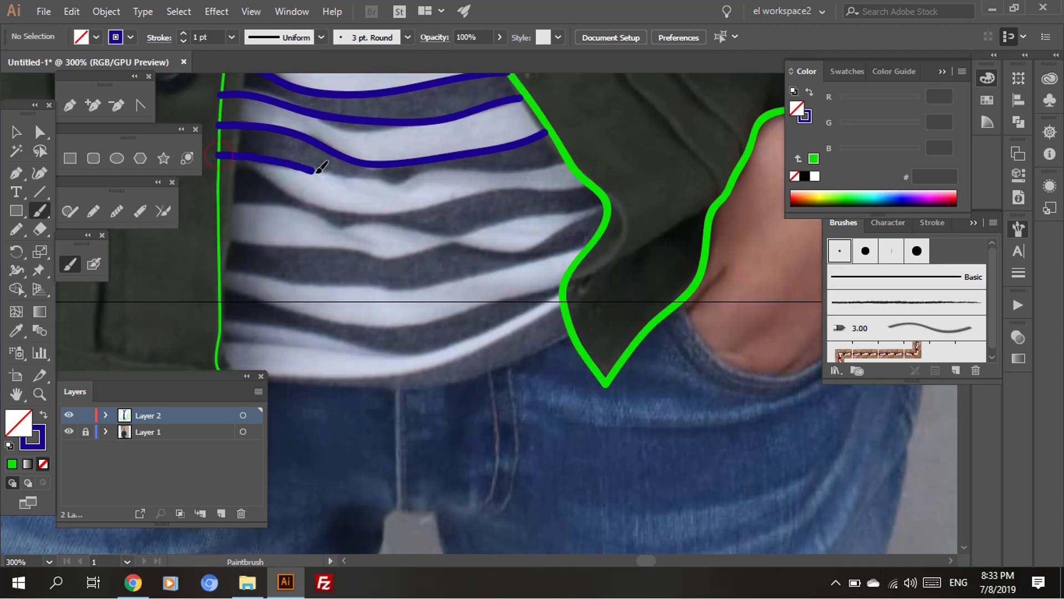
left_click_drag(219, 154, 560, 174)
left_click_drag(216, 172, 584, 186)
scroll(584, 185, "down", 1)
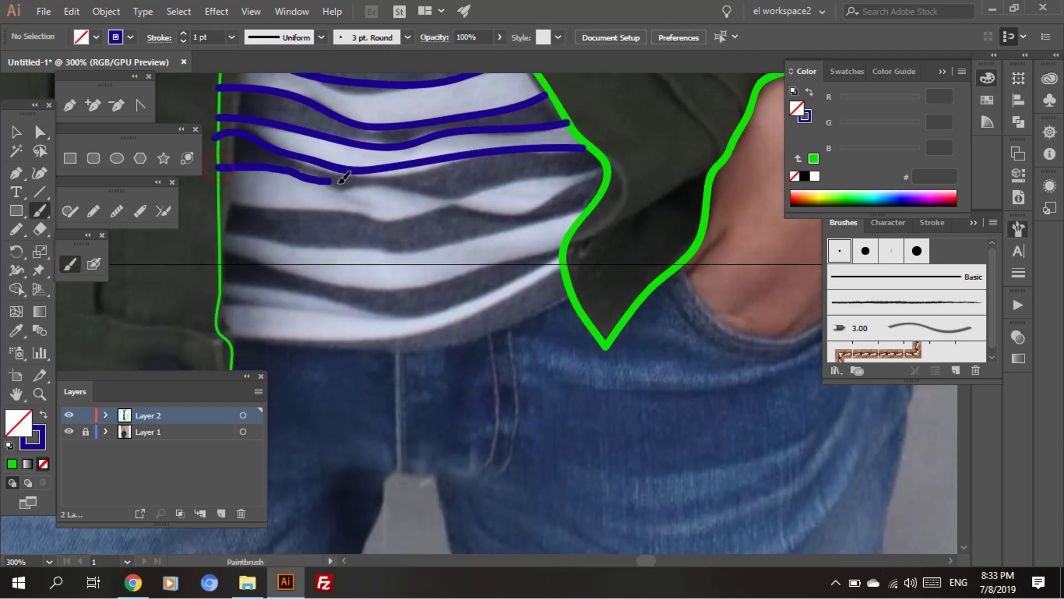
left_click_drag(216, 166, 607, 169)
mouse_move(219, 210)
left_mouse_down()
mouse_move(589, 171)
mouse_move(352, 207)
mouse_move(596, 166)
left_mouse_up()
scroll(589, 171, "down", 1)
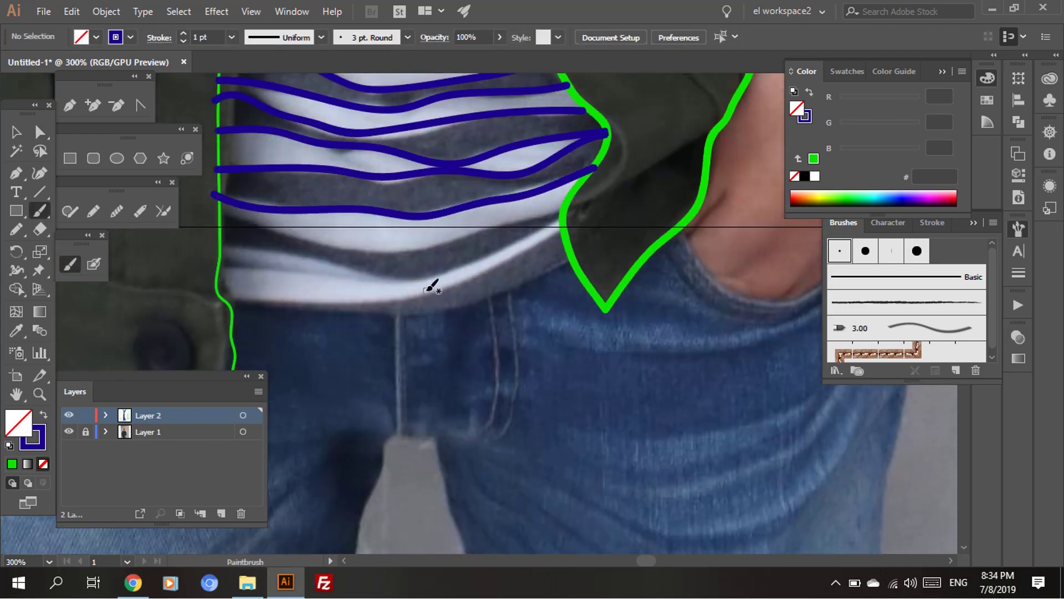
Zoom out and toggle Layer 1 visibility off and on to check the strokes.
key("ctrl+minus")
key("ctrl+minus")
key("ctrl+minus")
left_click(16, 136)
left_click(69, 431)
left_click(69, 432)
left_click(69, 431)
scroll(458, 351, "up", 2)
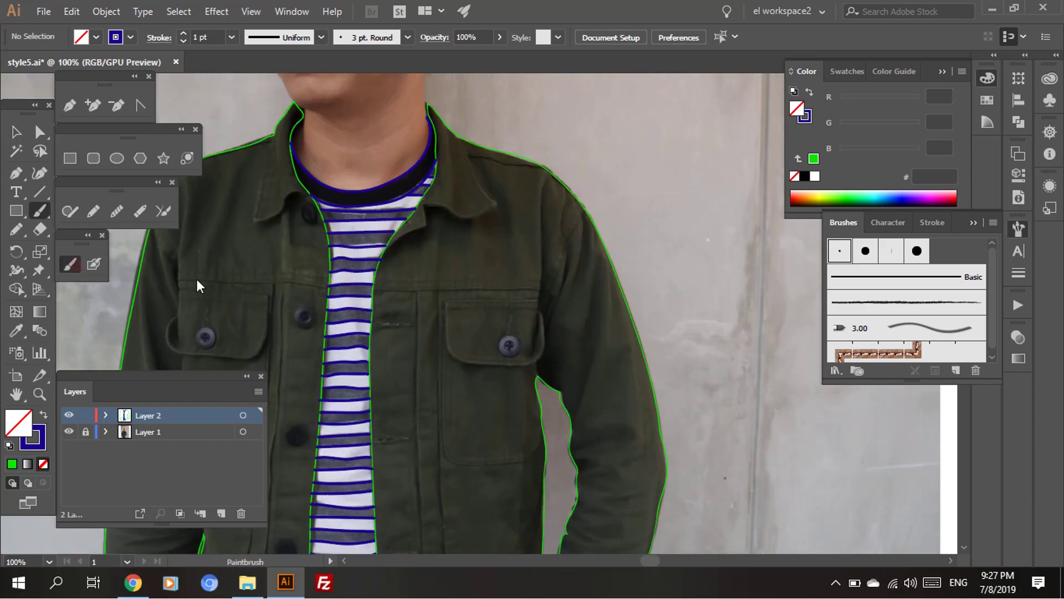
Adjust an anchor point on the left collar path with Direct Selection.
key("ctrl+plus")
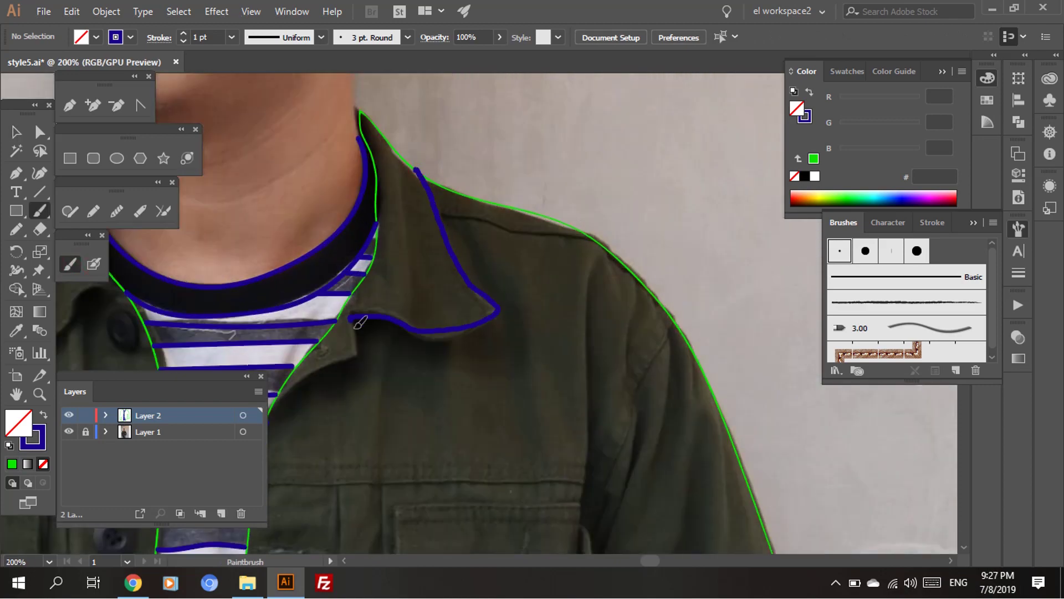
key("ctrl+minus")
key("a")
left_click(392, 332)
key("ctrl+plus")
key("ctrl+plus")
key("ctrl+plus")
left_click(445, 265)
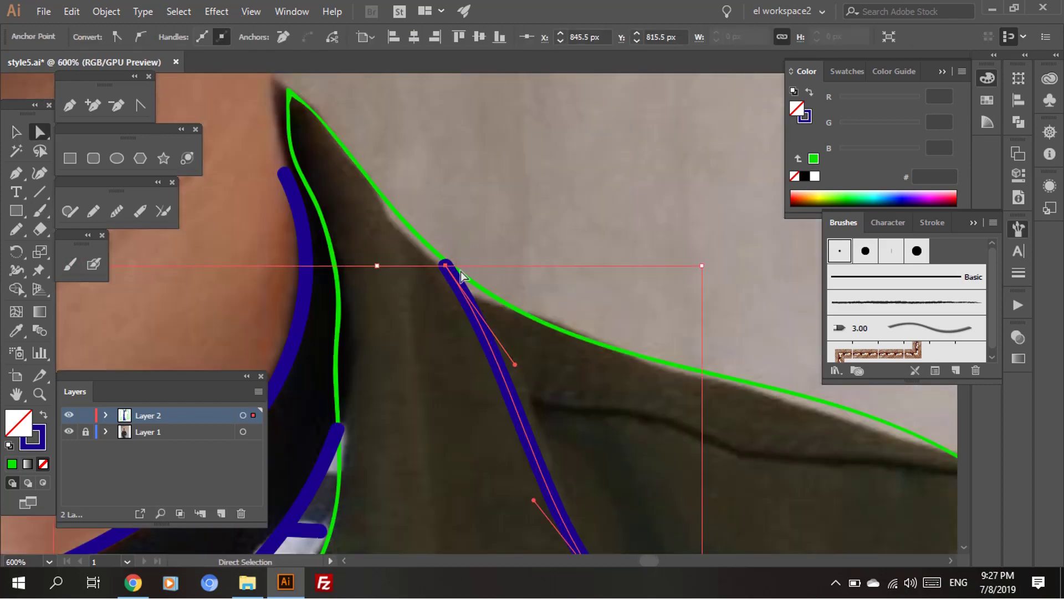
key("ctrl+shift+a")
key("ctrl+minus")
key("ctrl+minus")
key("ctrl+minus")
key("b")
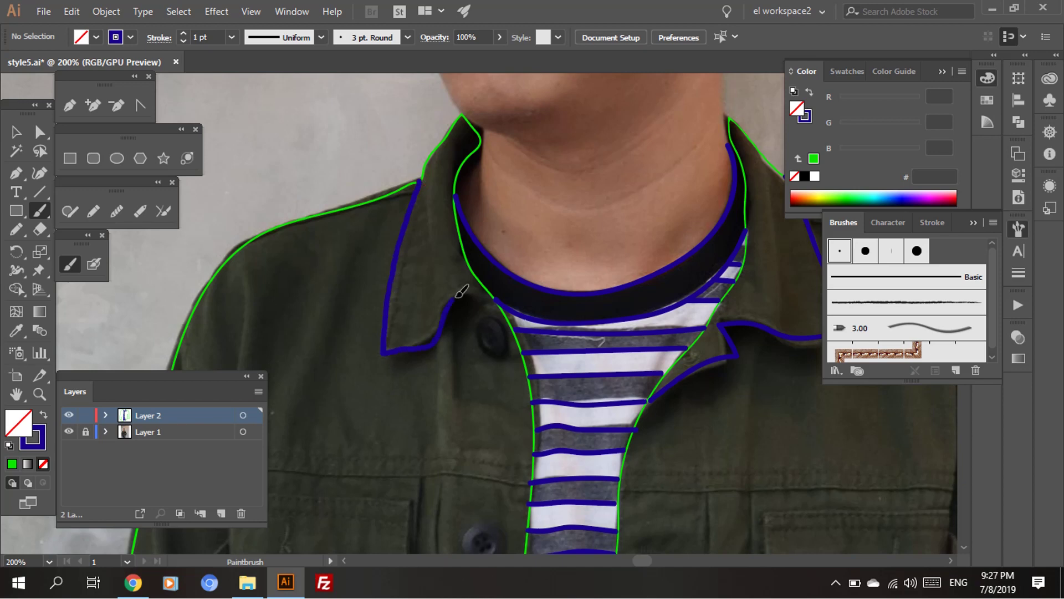
Redraw the left collar edge and add two fold lines and a small arc below it.
scroll(513, 325, "down", 2)
key("ctrl+z")
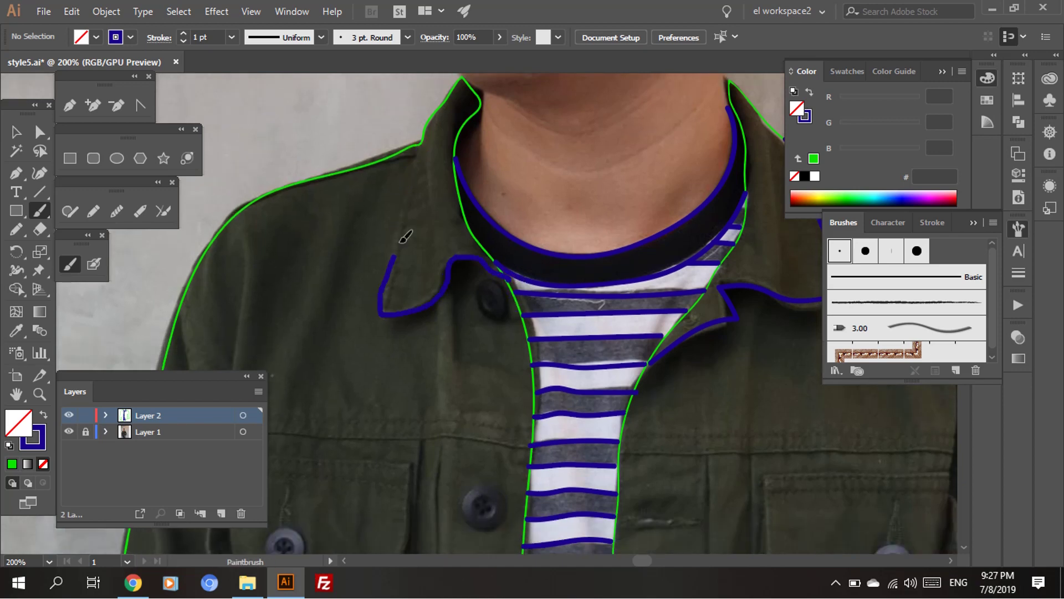
left_click_drag(405, 237, 421, 124)
scroll(530, 277, "down", 1)
scroll(532, 422, "left", 5)
left_click_drag(565, 300, 567, 388)
left_click_drag(553, 324, 558, 446)
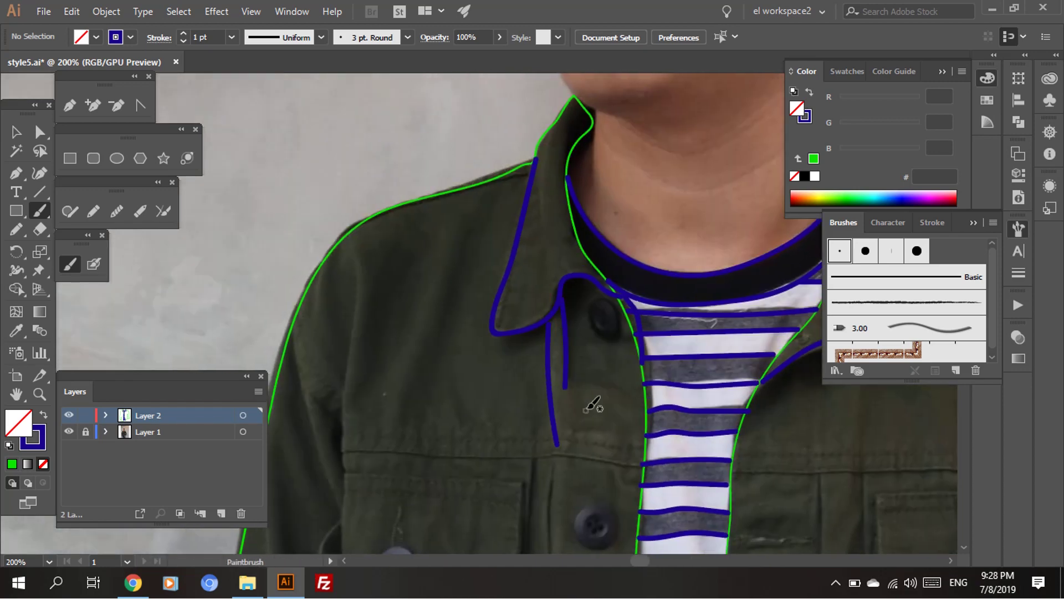
left_click_drag(585, 377, 620, 398)
scroll(593, 405, "left", 5)
Paint navy fold lines down the shoulder, upper sleeve and shoulder seam.
left_click_drag(499, 338, 566, 158)
left_click_drag(497, 156, 413, 235)
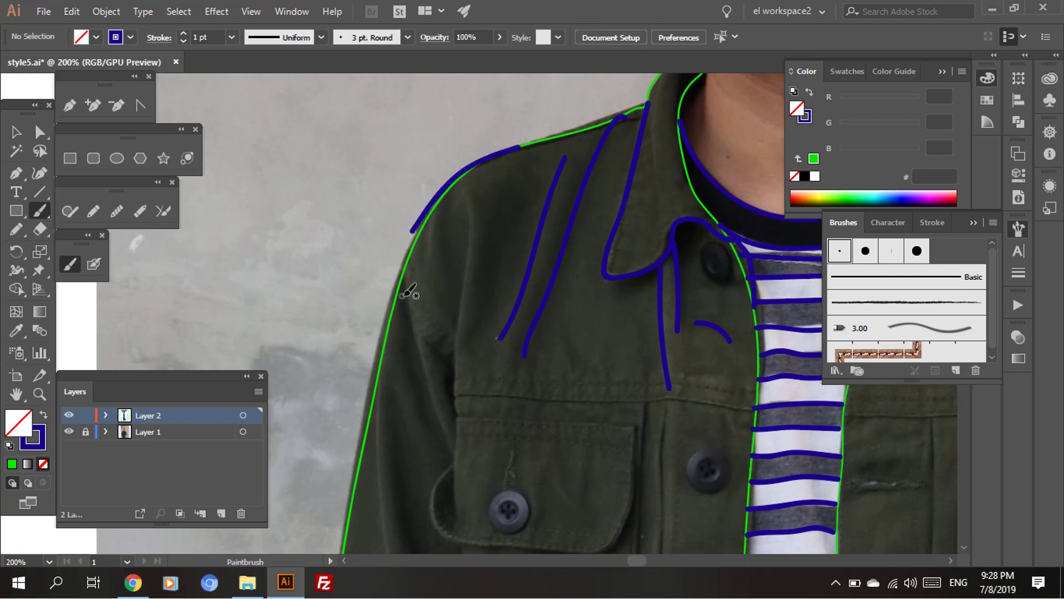
key("ctrl+z")
left_click_drag(488, 161, 416, 241)
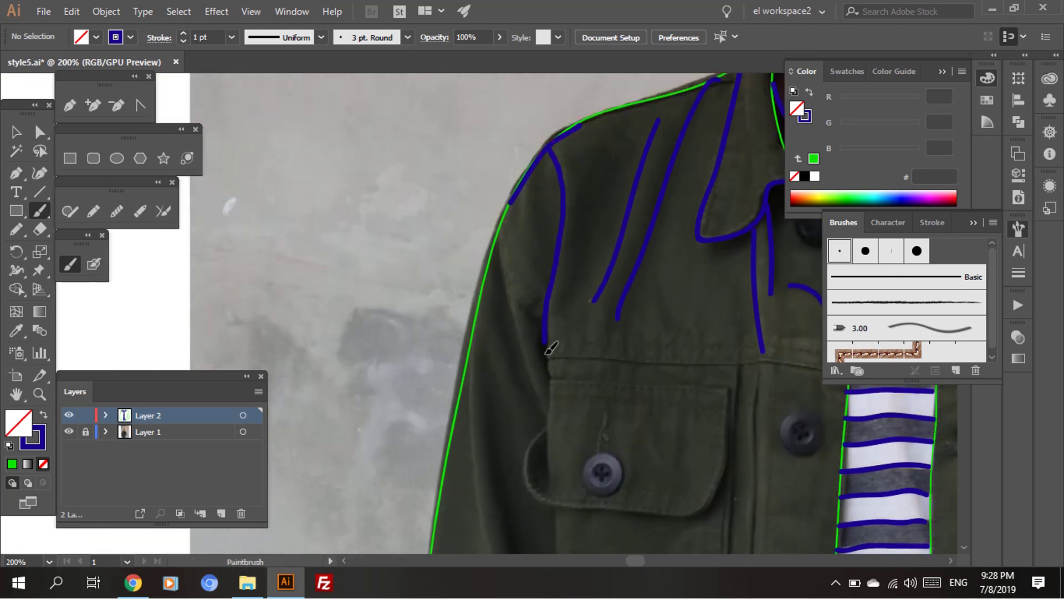
scroll(642, 339, "up", 2)
left_click_drag(570, 108, 605, 256)
scroll(616, 257, "down", 2)
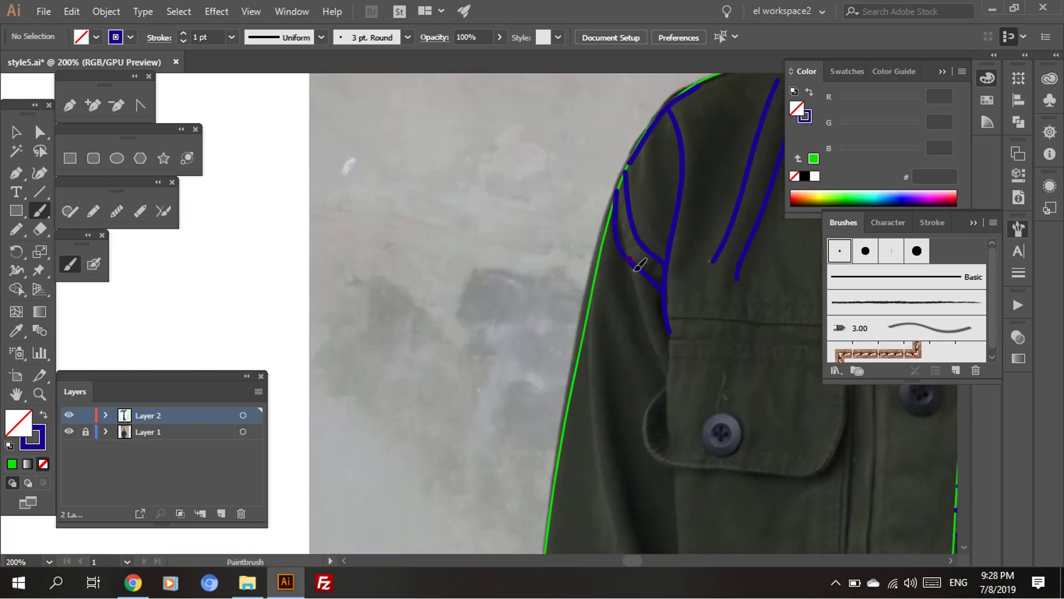
scroll(692, 498, "down", 1)
Paint a long navy line across the chest pocket to the placket.
scroll(658, 333, "down", 1)
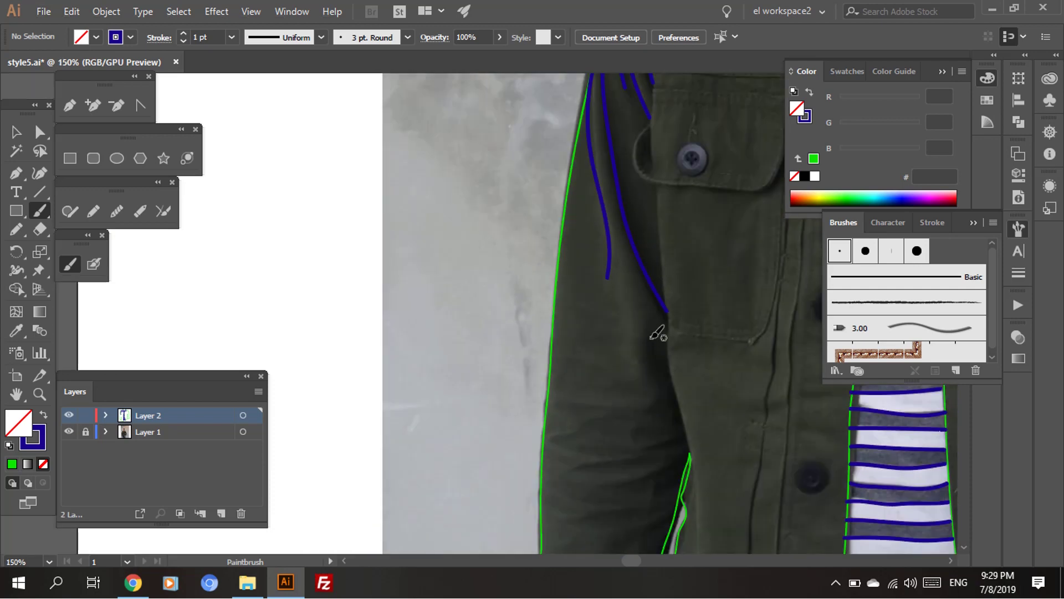
scroll(677, 399, "down", 3)
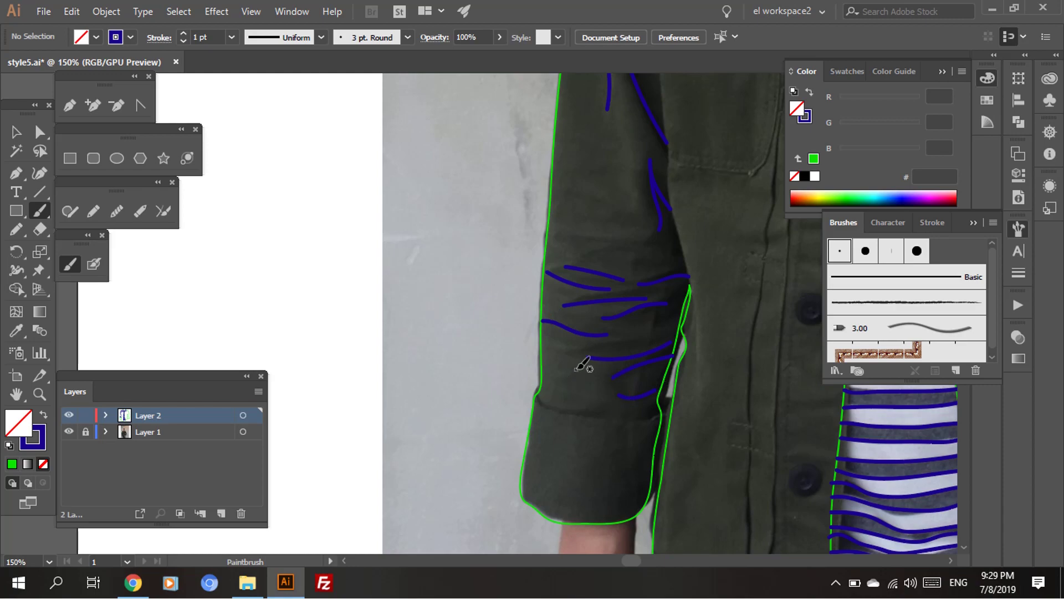
scroll(641, 309, "up", 2)
scroll(575, 368, "down", 2)
scroll(648, 363, "up", 1)
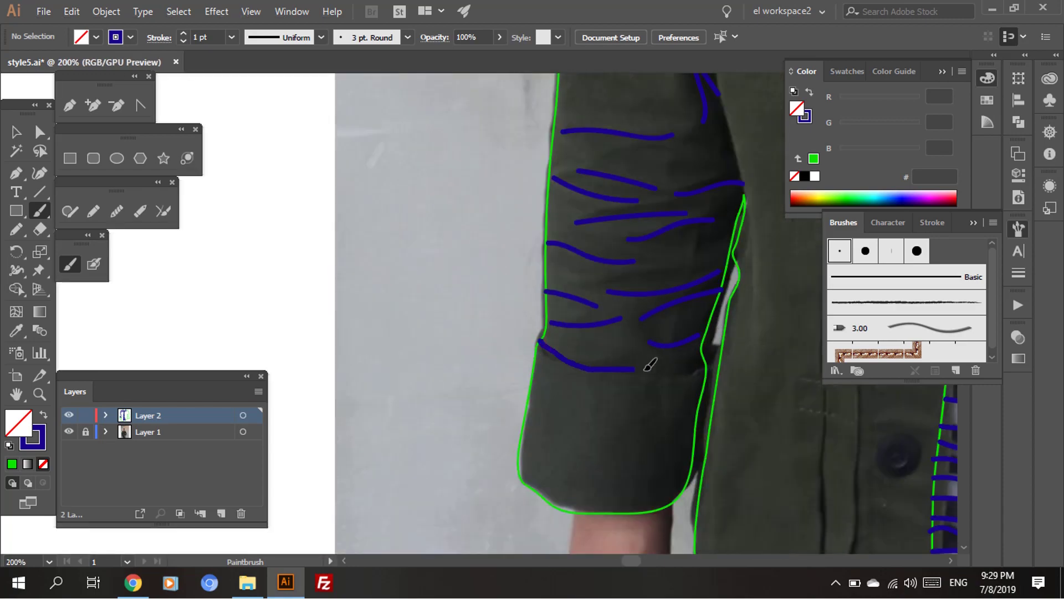
scroll(645, 386, "up", 2)
scroll(601, 308, "down", 3)
scroll(523, 368, "up", 3)
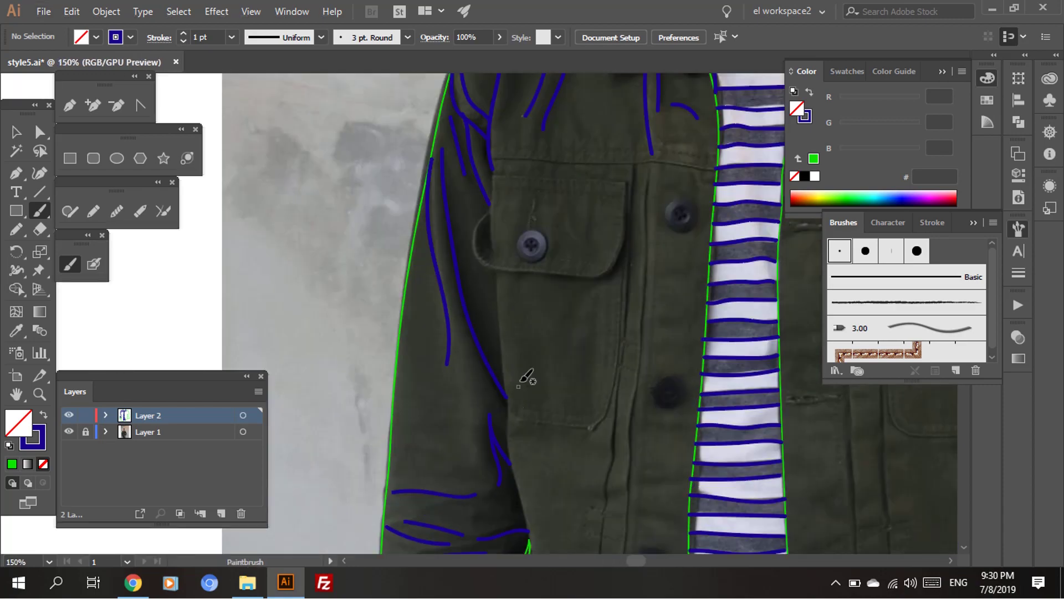
scroll(420, 248, "up", 2)
scroll(582, 254, "up", 1)
left_click_drag(437, 260, 750, 272)
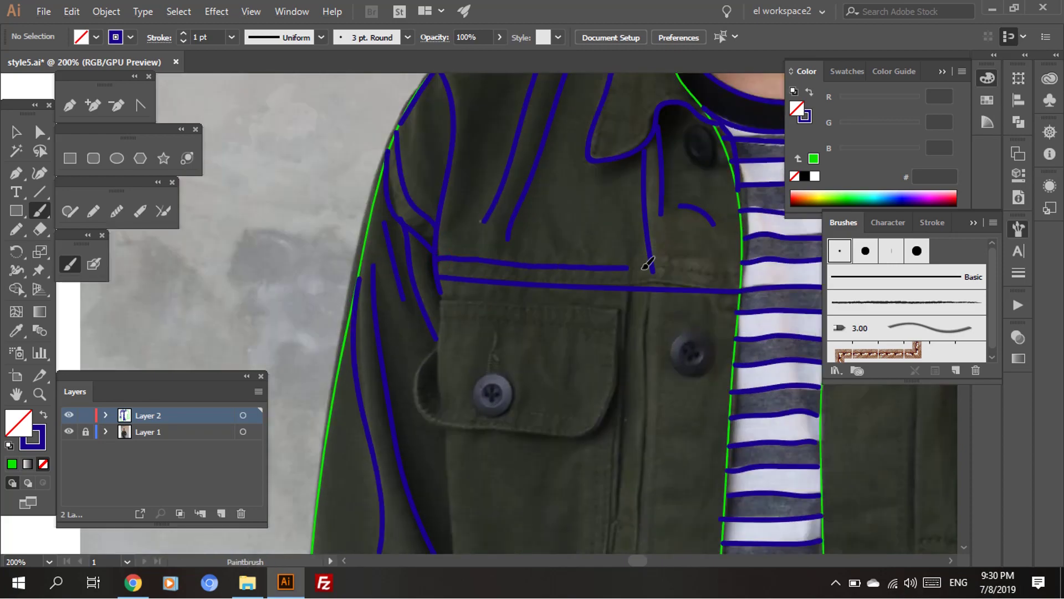
Add the pocket flap stroke and a short stroke by the pocket's left edge.
scroll(556, 333, "down", 2)
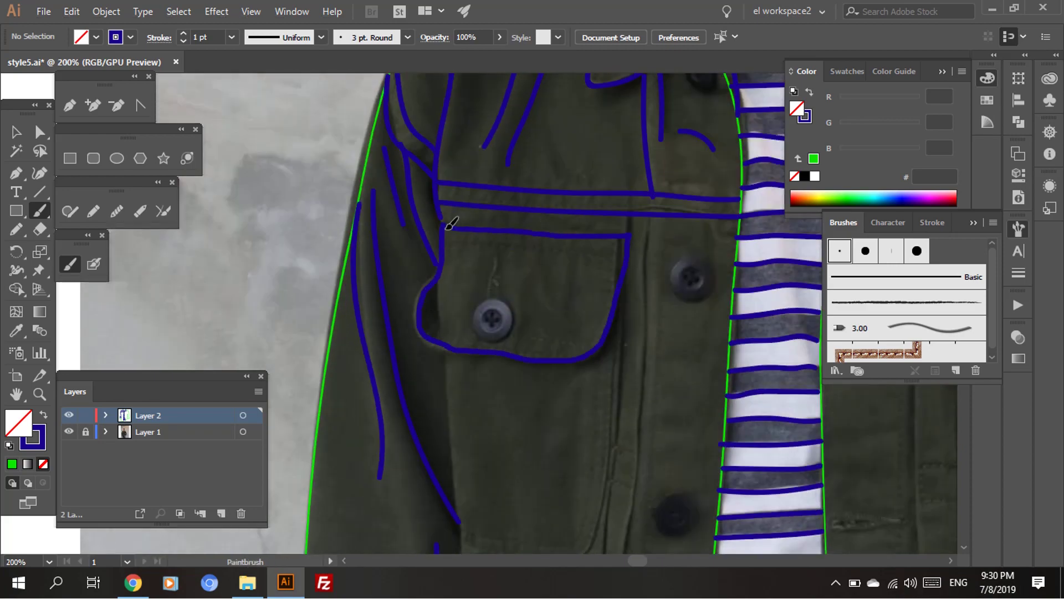
scroll(452, 223, "down", 2)
scroll(628, 212, "down", 2)
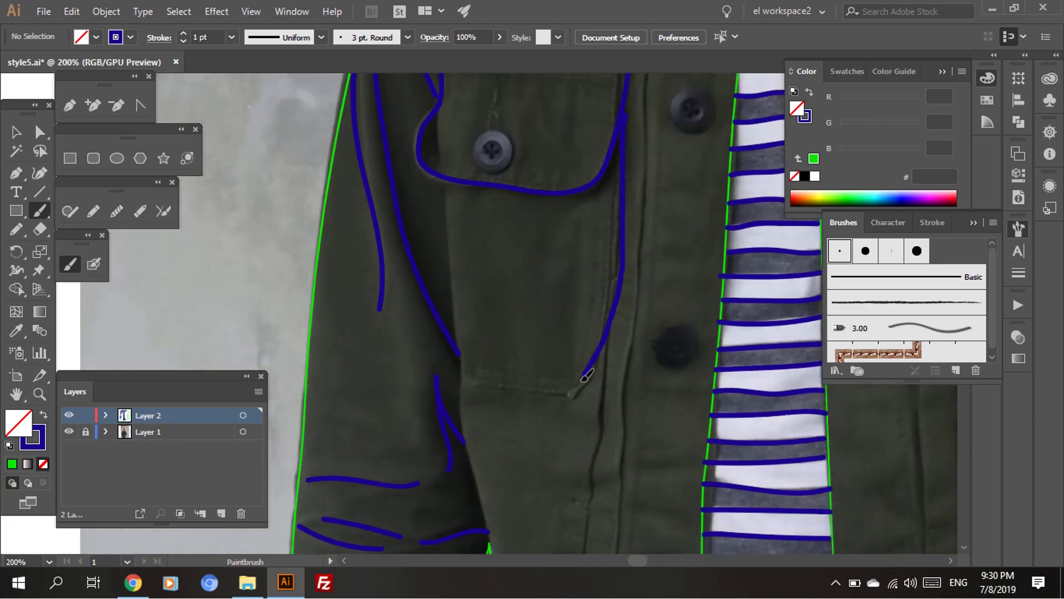
scroll(487, 293, "down", 1)
scroll(463, 404, "up", 2)
scroll(454, 332, "up", 2)
left_click_drag(445, 220, 623, 225)
scroll(611, 271, "down", 1)
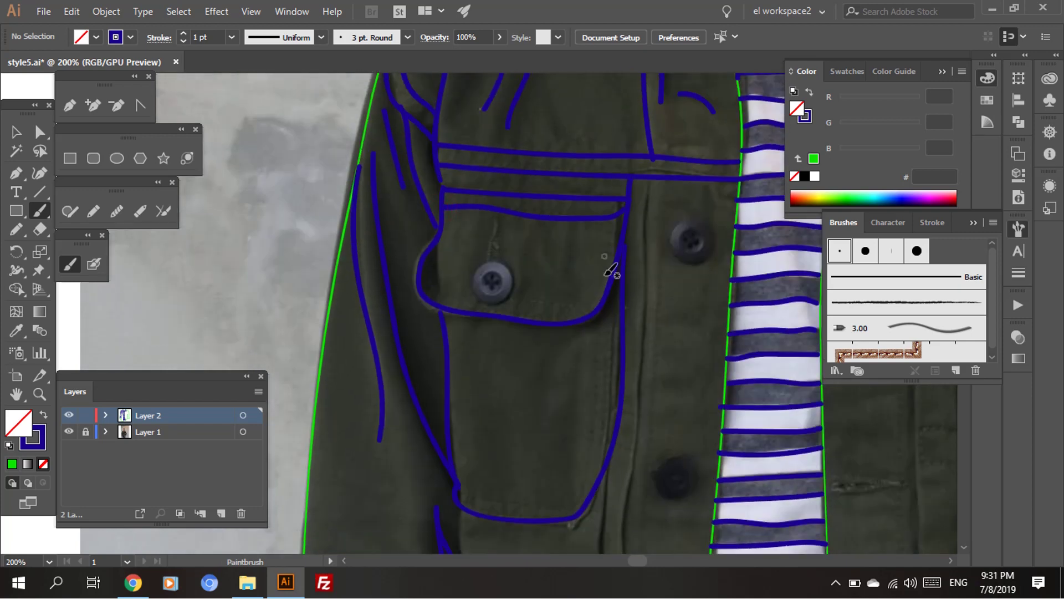
key("ctrl+equal")
left_click_drag(535, 212, 539, 244)
Circle the pocket button with a navy brush stroke and zoom out to 150%.
scroll(776, 287, "up", 1)
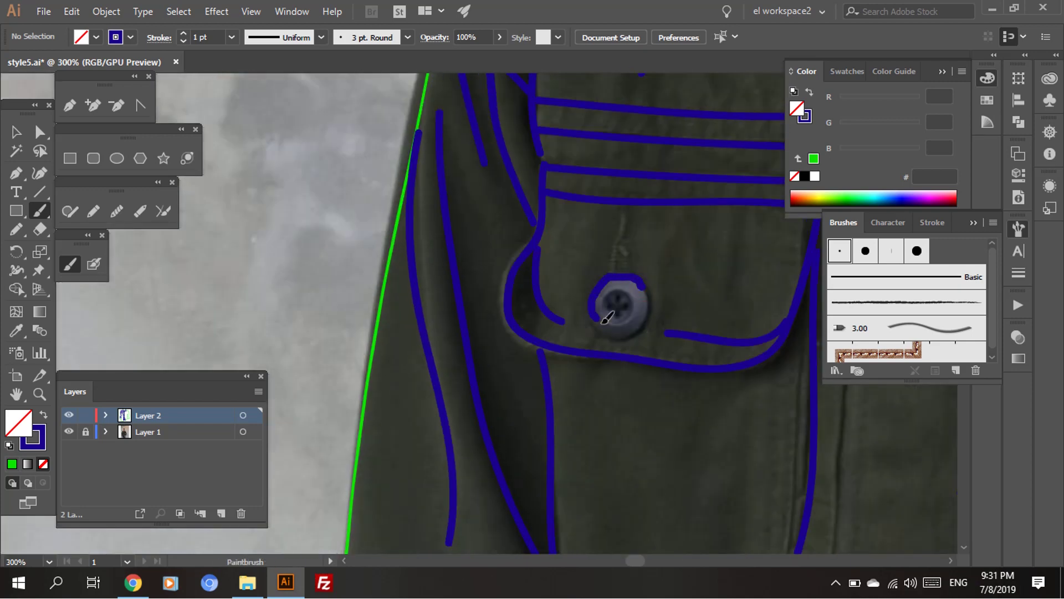
scroll(630, 276, "up", 1)
key("Return")
key("Return")
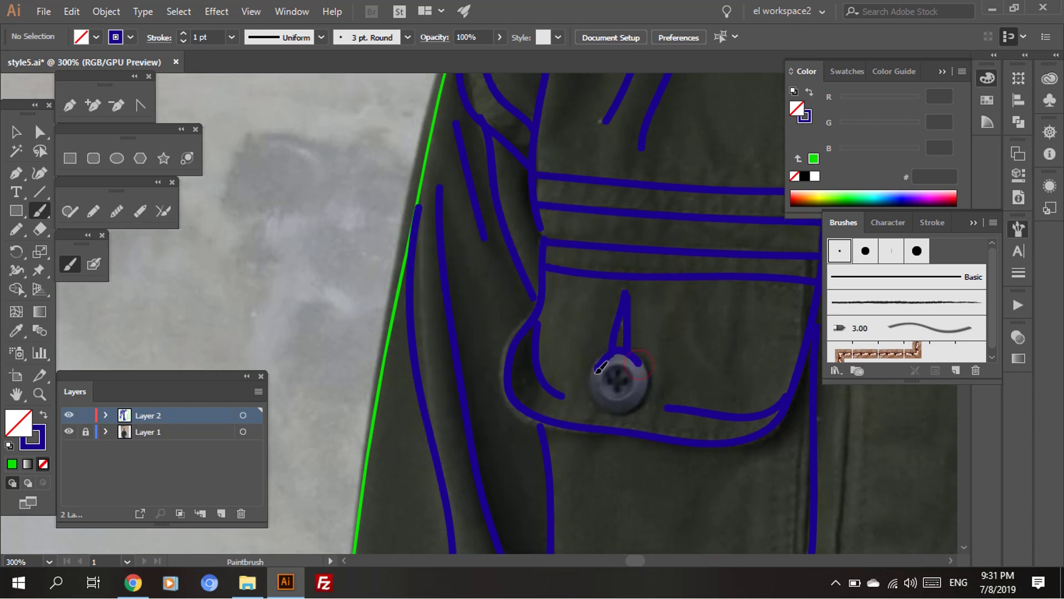
scroll(634, 333, "up", 1)
left_click_drag(614, 284, 645, 322)
scroll(650, 302, "down", 1)
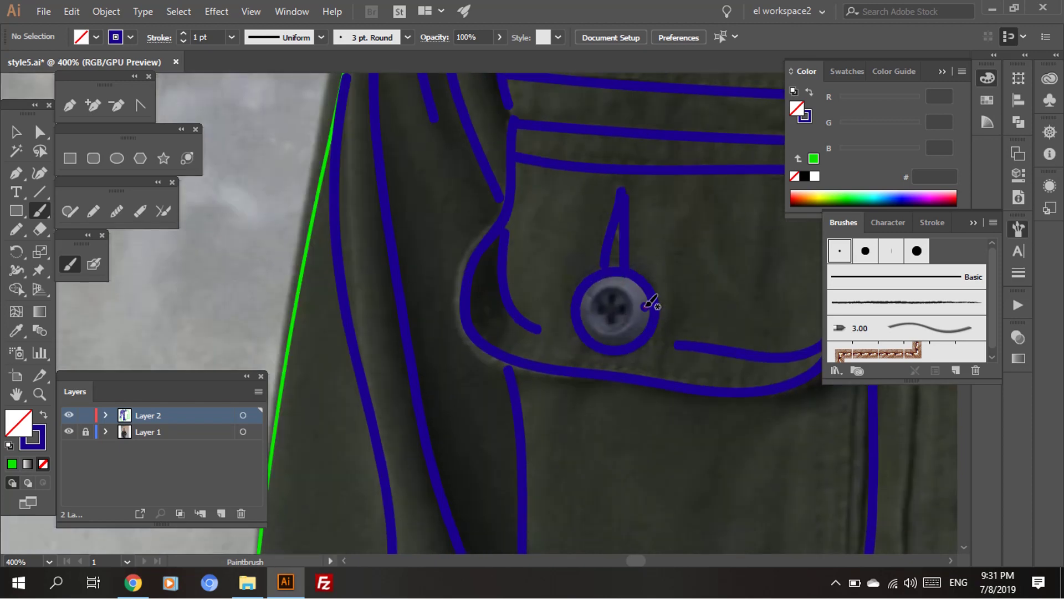
scroll(616, 325, "down", 5)
key("Return")
key("Return")
Trace the jacket's front edge, placket, pocket outline and bottom hem in blue strokes.
scroll(680, 388, "down", 2)
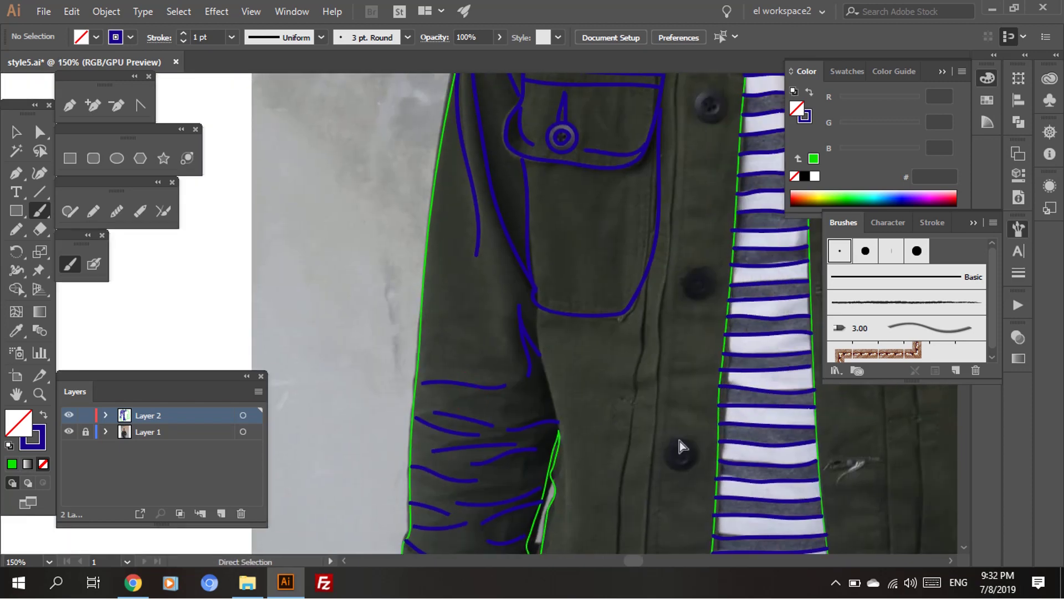
scroll(679, 441, "up", 3)
left_click_drag(632, 366, 623, 521)
scroll(624, 521, "down", 2)
scroll(627, 277, "down", 2)
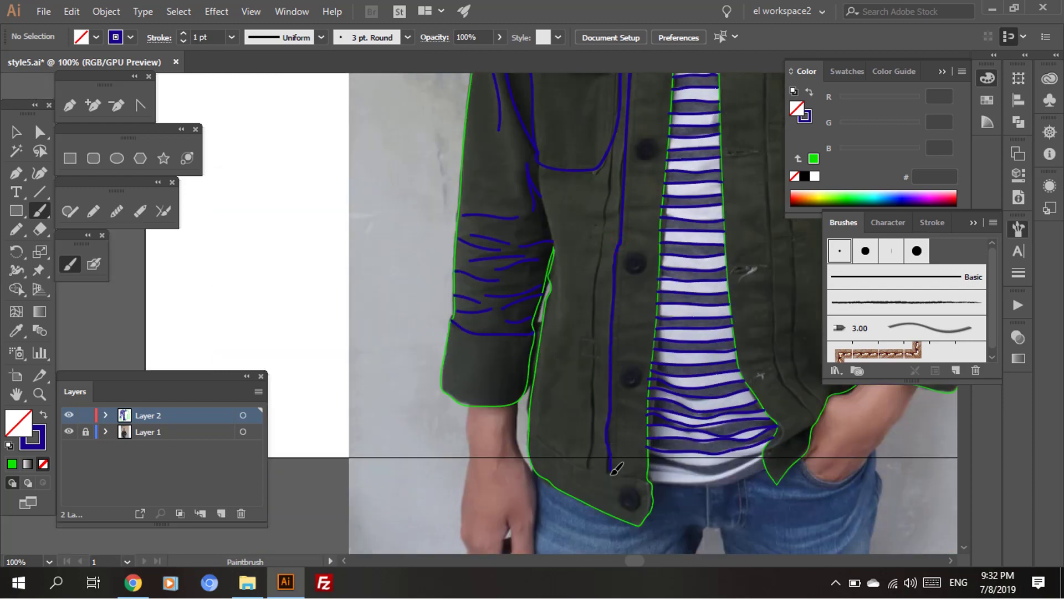
scroll(617, 468, "down", 1)
left_click_drag(610, 129, 604, 435)
scroll(684, 115, "up", 2)
left_click_drag(684, 114, 574, 304)
scroll(570, 304, "down", 3)
scroll(637, 351, "up", 2)
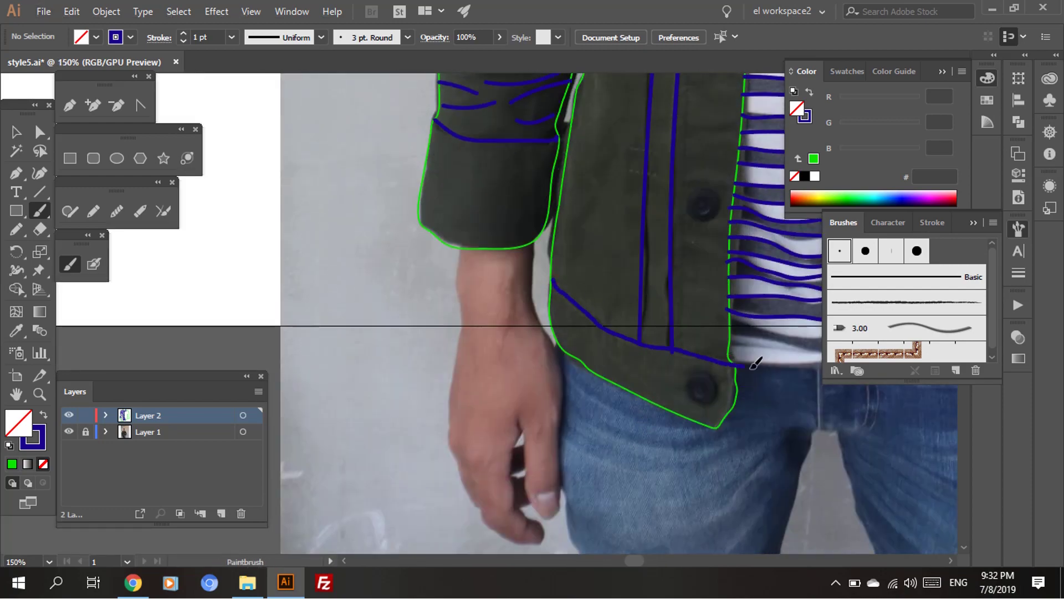
left_click_drag(755, 363, 715, 428)
Replace the rough button circles with a blue spiral around the upper placket button.
left_click_drag(711, 378, 715, 379)
scroll(700, 451, "up", 3)
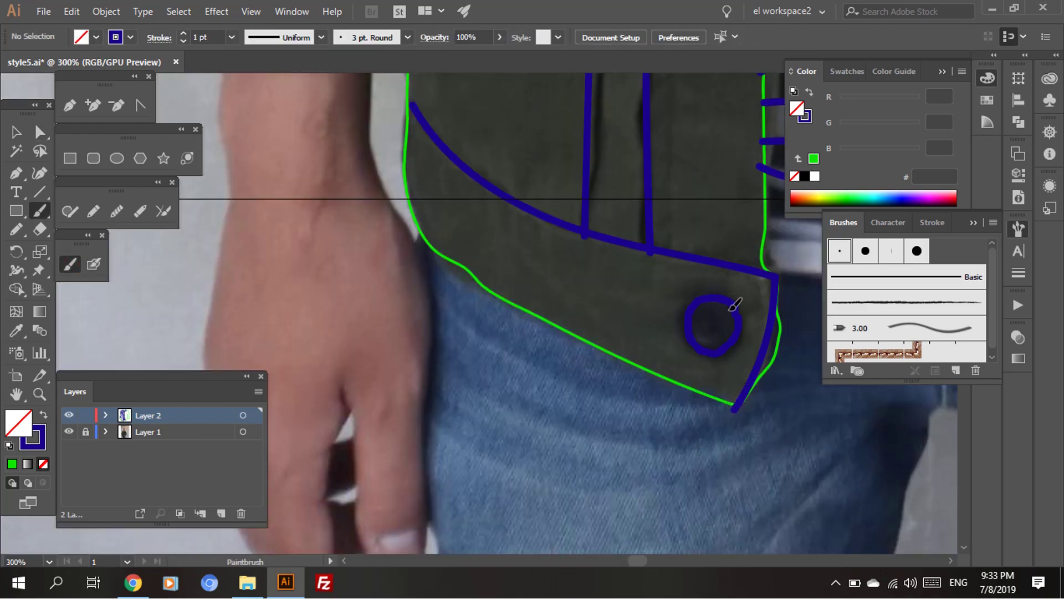
key("ctrl+z")
scroll(712, 271, "up", 2)
key("Return")
key("Return")
left_click_drag(756, 230, 696, 331)
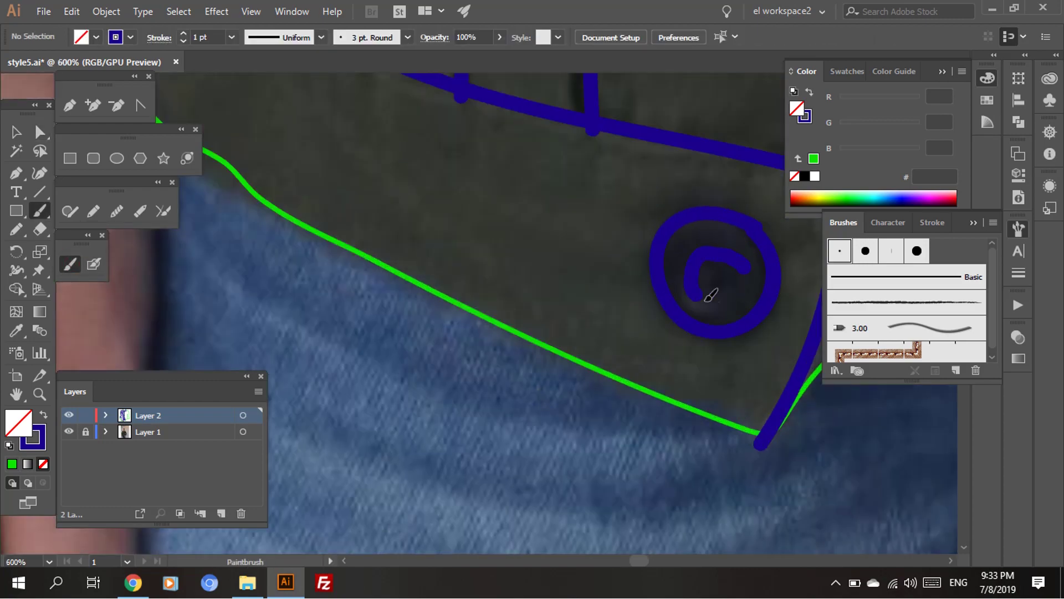
scroll(715, 293, "down", 6)
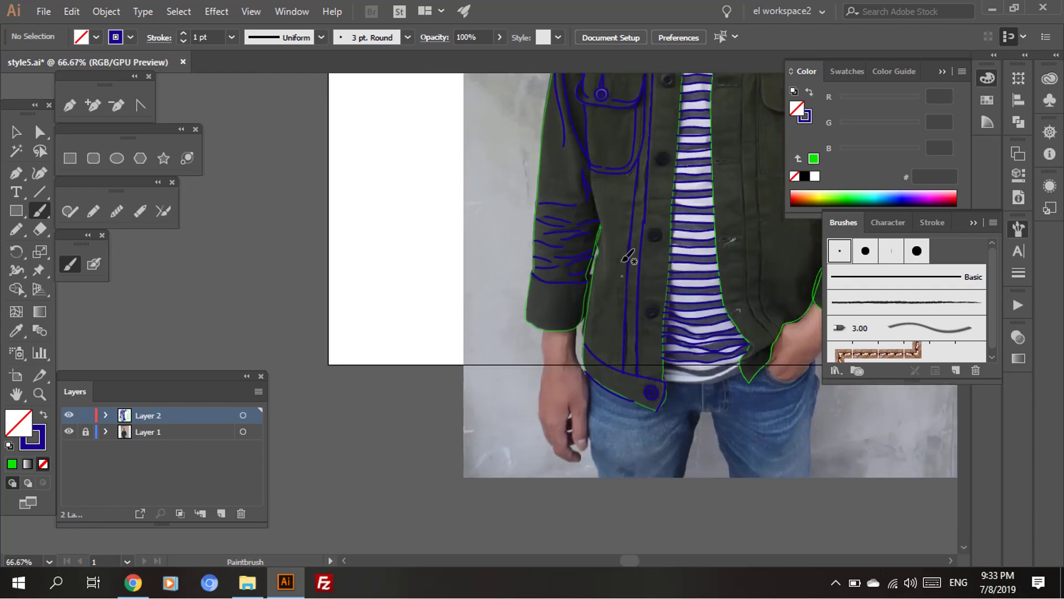
scroll(628, 256, "up", 4)
key("ctrl+z")
scroll(665, 84, "up", 1)
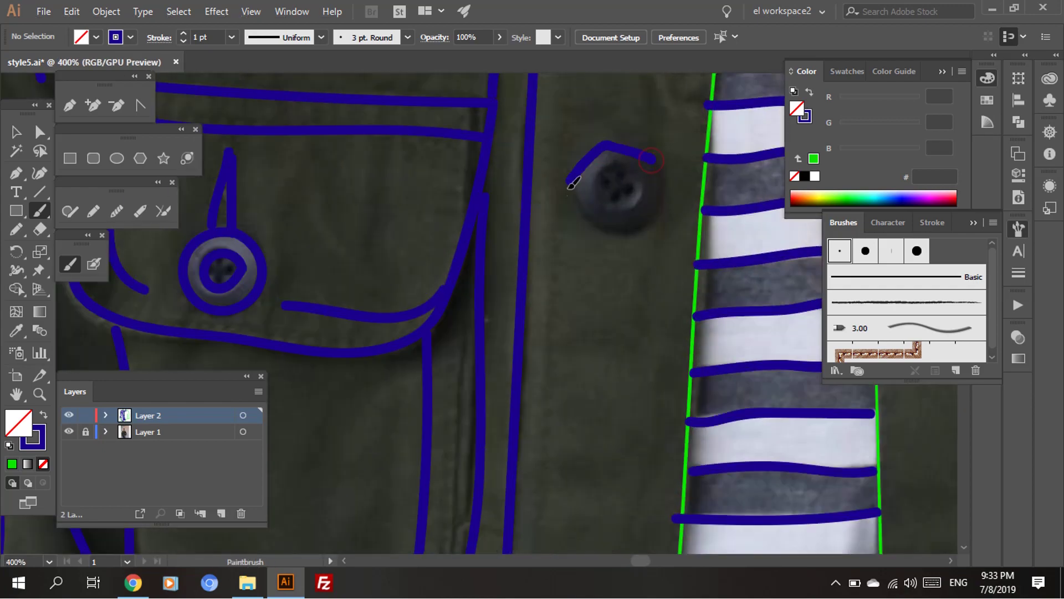
left_click_drag(649, 147, 631, 227)
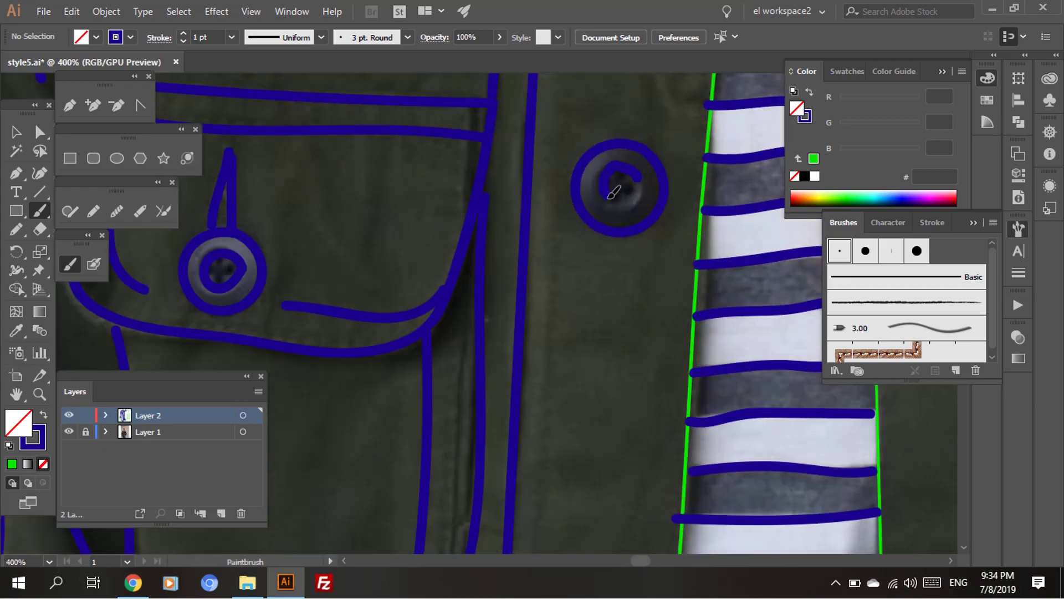
Alt-drag copies of the spiral onto the lower placket buttons and the chest-pocket button.
key("v")
scroll(641, 169, "down", 2)
left_click_drag(654, 191, 640, 429)
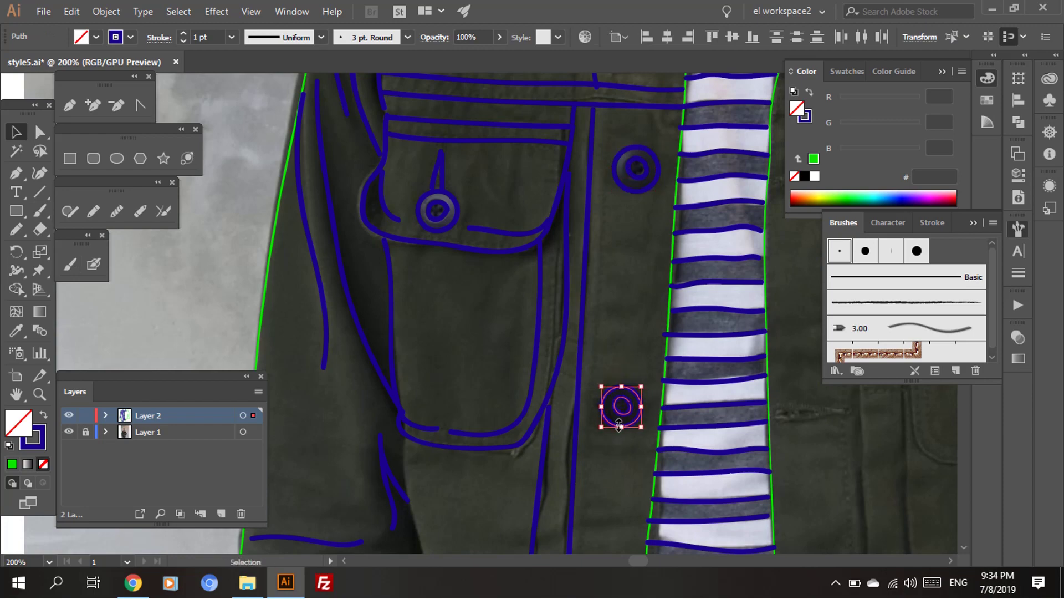
scroll(641, 430, "down", 3)
left_click_drag(621, 211, 593, 428)
scroll(593, 427, "down", 3)
left_click_drag(594, 178, 589, 411)
scroll(649, 443, "down", 2)
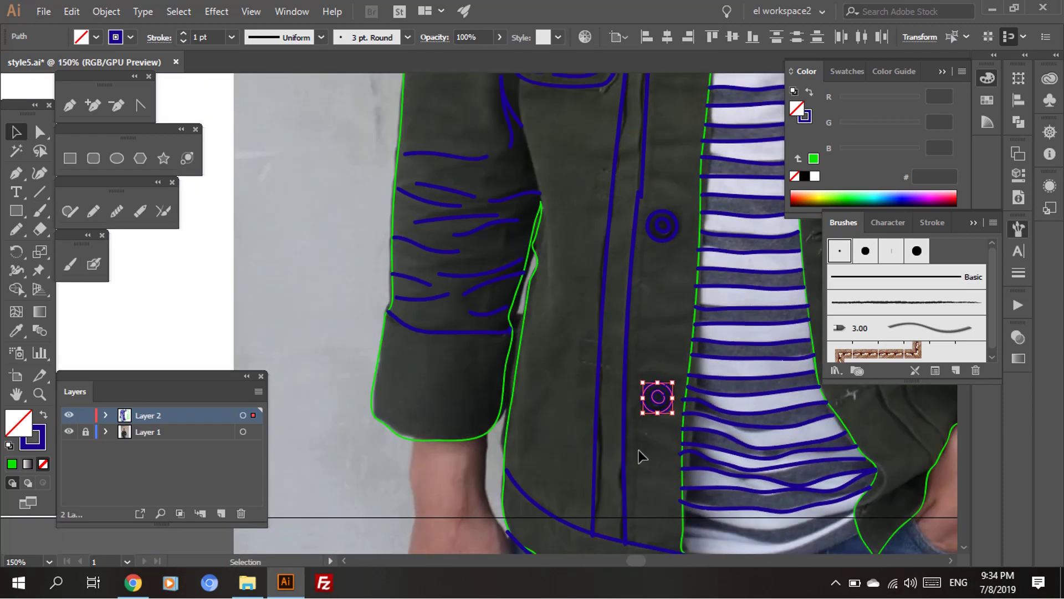
scroll(660, 401, "right", 3)
scroll(660, 401, "up", 2)
left_click_drag(482, 506, 720, 200)
scroll(721, 233, "up", 2)
With the Paintbrush, replace the old collar-button circle with a new spiral.
scroll(721, 232, "right", 3)
scroll(720, 232, "up", 1)
left_click(71, 264)
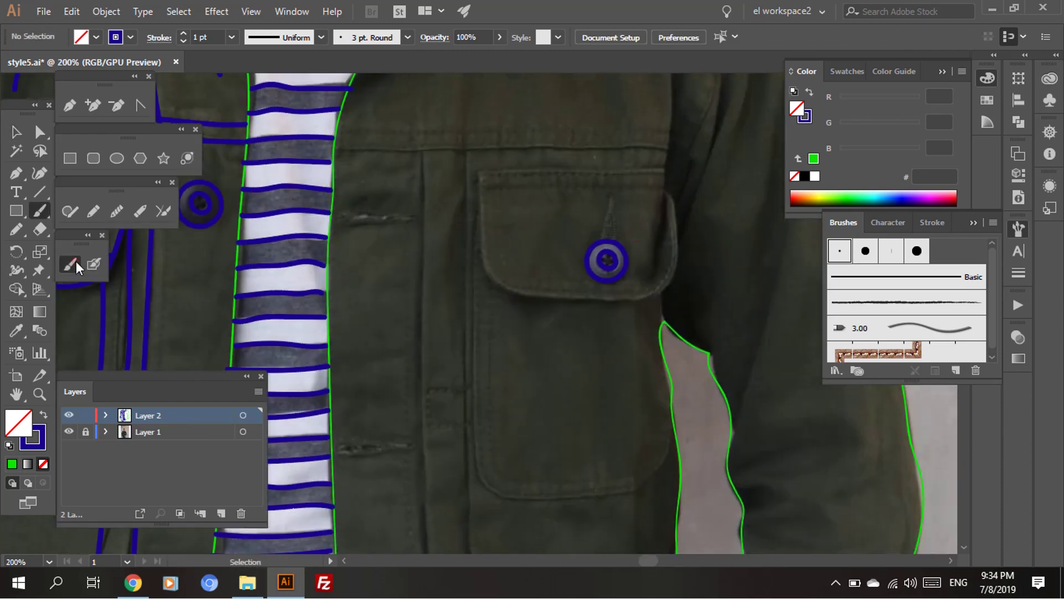
scroll(623, 249, "down", 3)
scroll(604, 108, "up", 3)
scroll(476, 112, "up", 1)
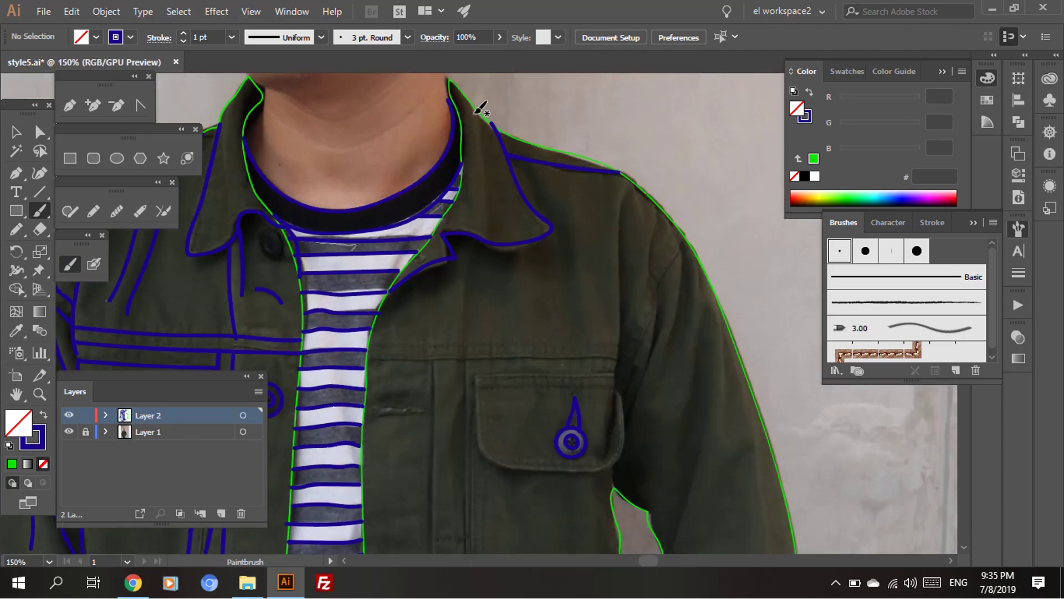
scroll(501, 208, "left", 3)
scroll(375, 133, "left", 2)
scroll(375, 133, "up", 1)
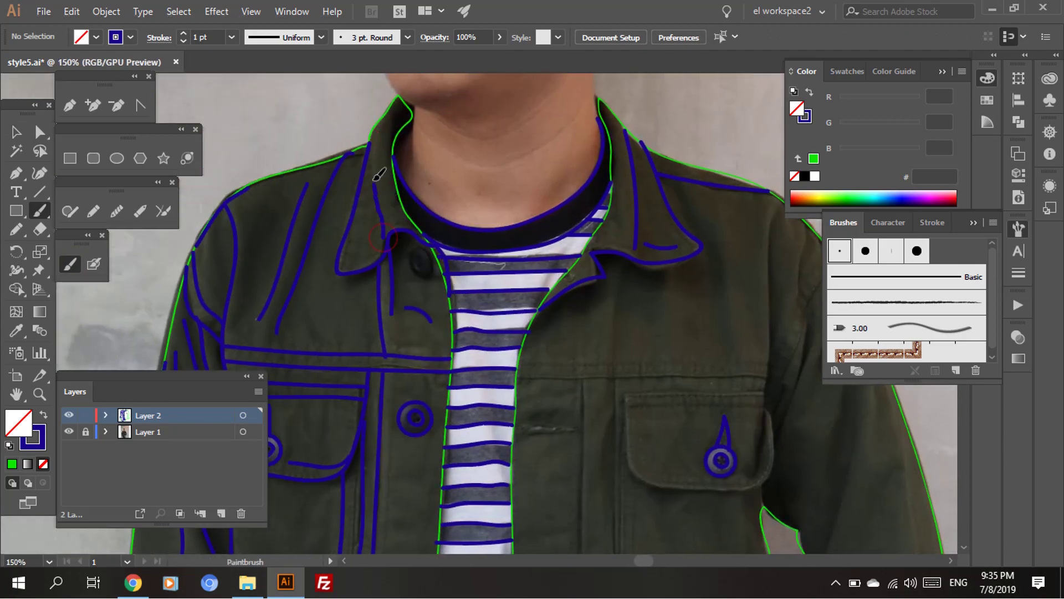
scroll(379, 175, "down", 1)
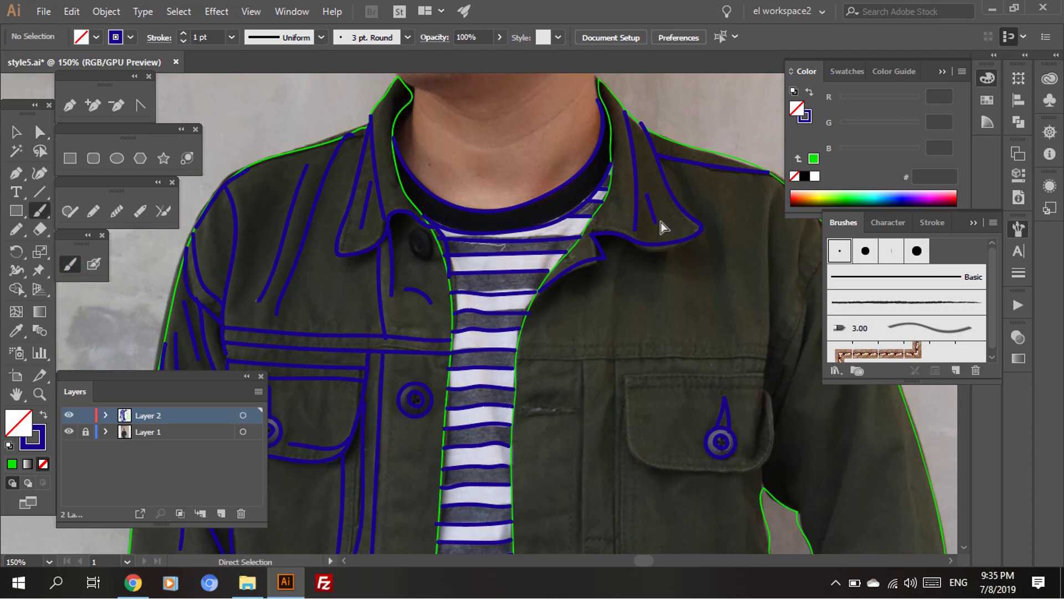
scroll(661, 222, "down", 3)
scroll(577, 268, "up", 3)
scroll(577, 268, "down", 1)
scroll(355, 182, "up", 2)
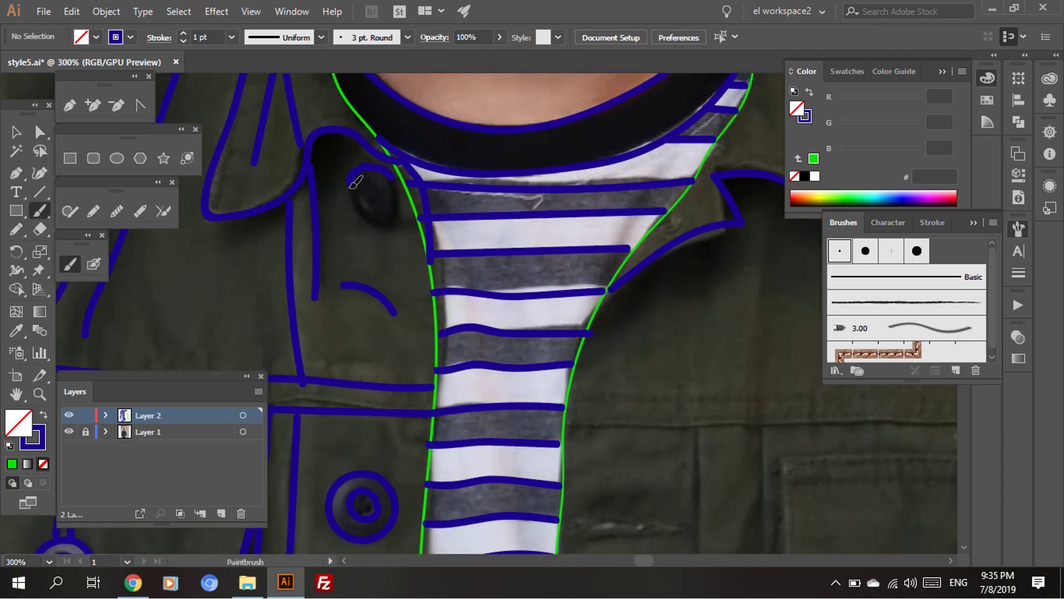
key("ctrl+z")
scroll(317, 223, "up", 2)
mouse_move(455, 129)
left_mouse_down()
mouse_move(413, 106)
mouse_move(439, 142)
left_mouse_up()
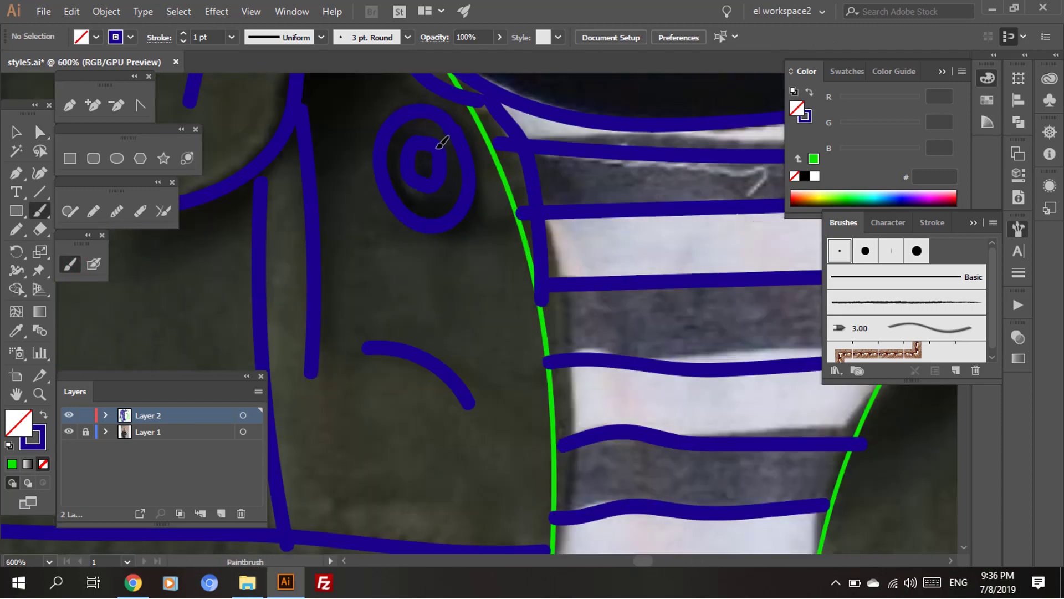
Paint a horizontal seam line across the chest and a fold stroke right of the collar.
scroll(587, 339, "down", 4)
scroll(587, 340, "up", 1)
left_click_drag(222, 230, 433, 221)
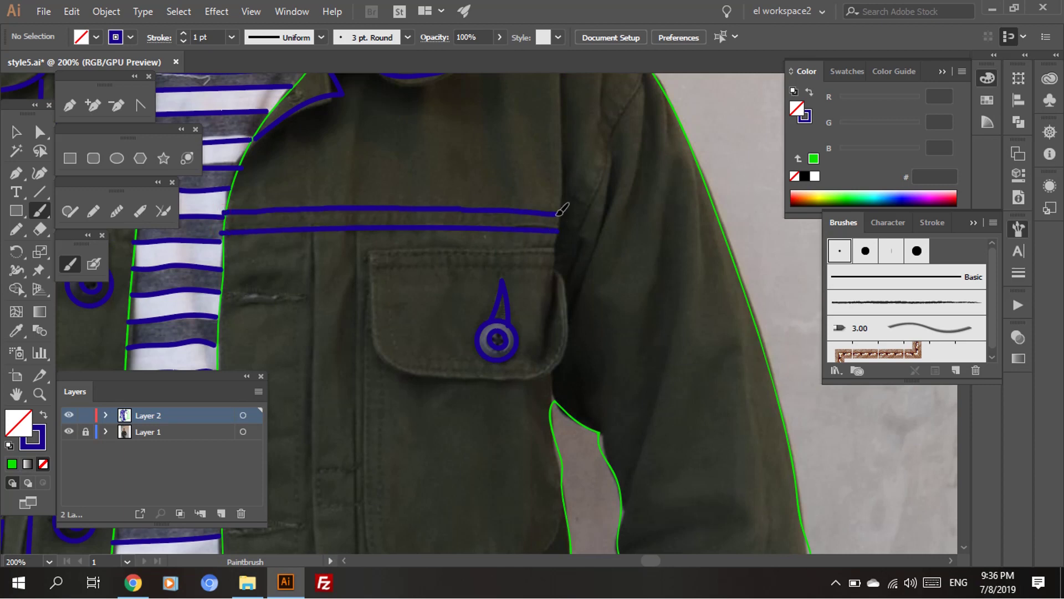
scroll(563, 209, "up", 2)
scroll(523, 166, "up", 3)
left_click_drag(533, 161, 598, 321)
Add a short fold stroke on the shoulder and a long fold line along the sleeve.
scroll(587, 288, "right", 2)
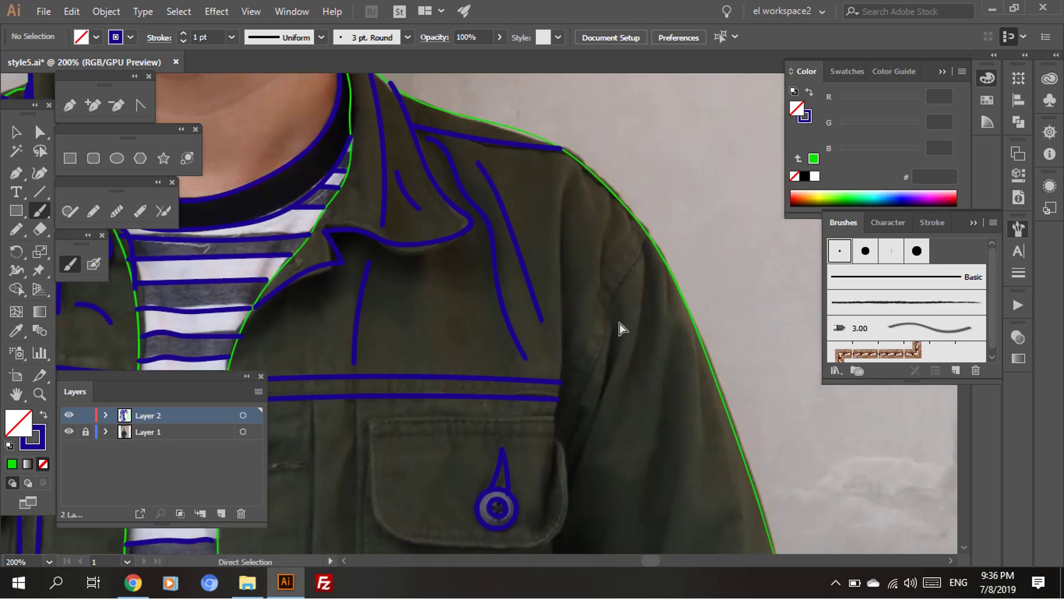
scroll(521, 125, "down", 2)
scroll(521, 126, "right", 2)
scroll(500, 383, "up", 2)
scroll(501, 383, "right", 1)
left_click_drag(508, 177, 515, 225)
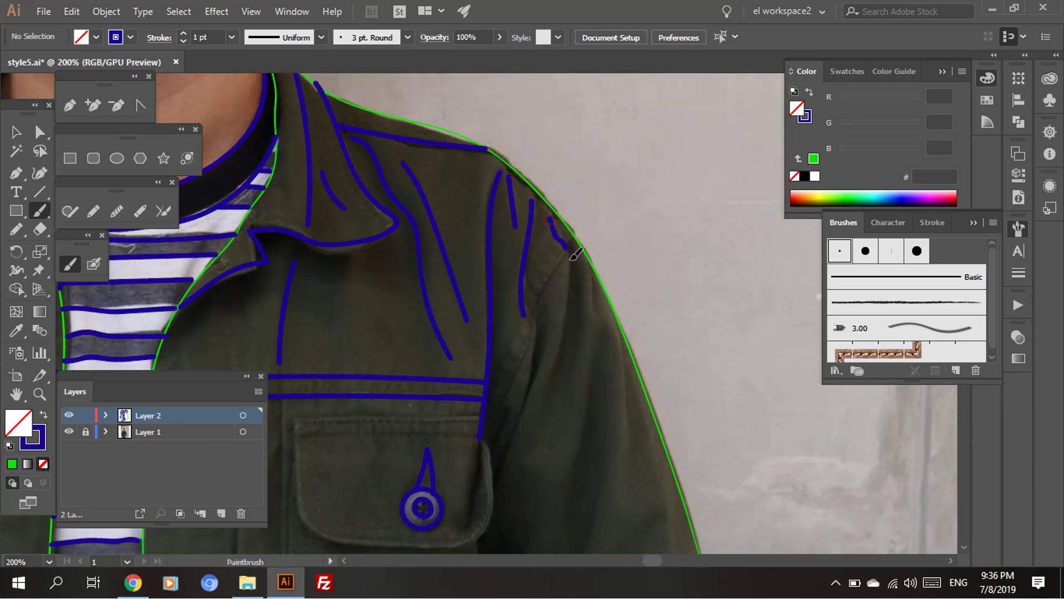
left_click_drag(575, 253, 542, 444)
scroll(468, 338, "down", 2)
scroll(468, 338, "right", 2)
Paint two more sleeve fold strokes, one running up beside the pocket.
left_click_drag(451, 228, 412, 422)
scroll(404, 249, "down", 2)
scroll(472, 140, "up", 2)
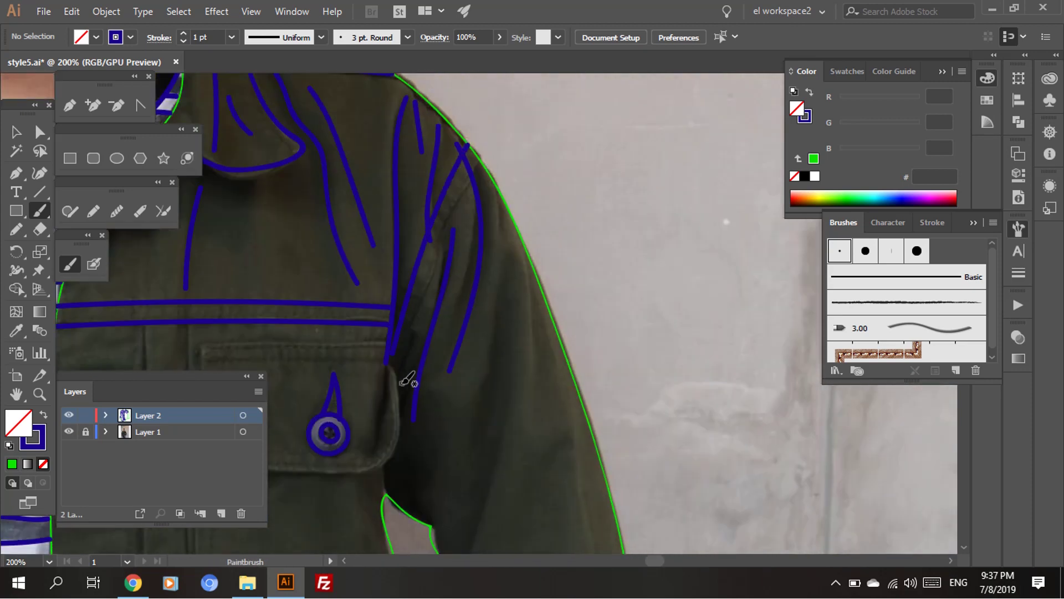
left_click(392, 360, "ctrl")
left_click_drag(397, 375, 430, 283)
scroll(460, 200, "down", 2)
Extend the front seam stroke upward and add a long vertical stroke beside it.
scroll(381, 436, "left", 2)
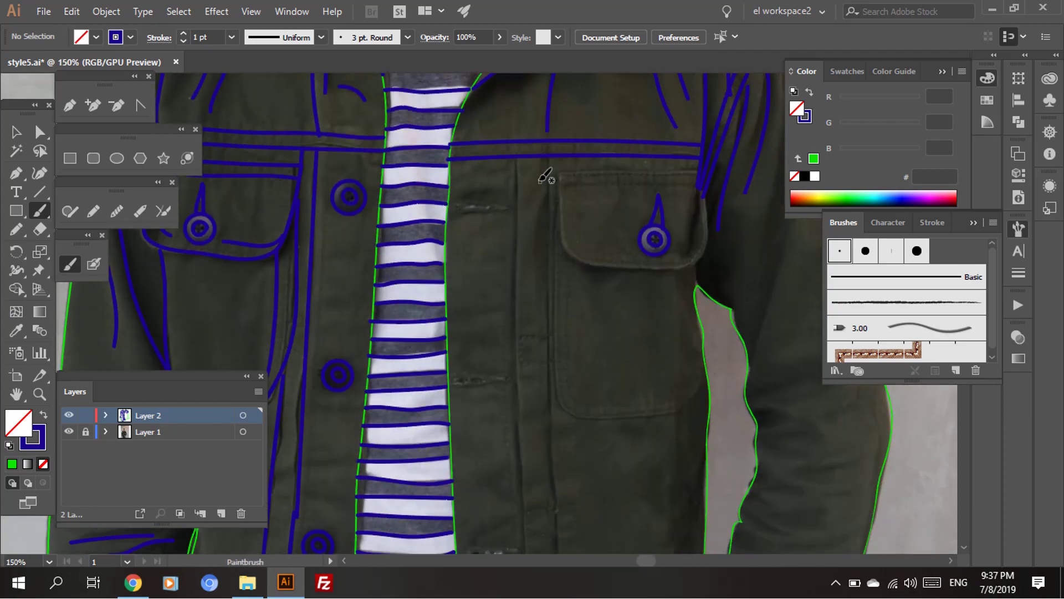
scroll(517, 354, "up", 1)
scroll(517, 282, "up", 1)
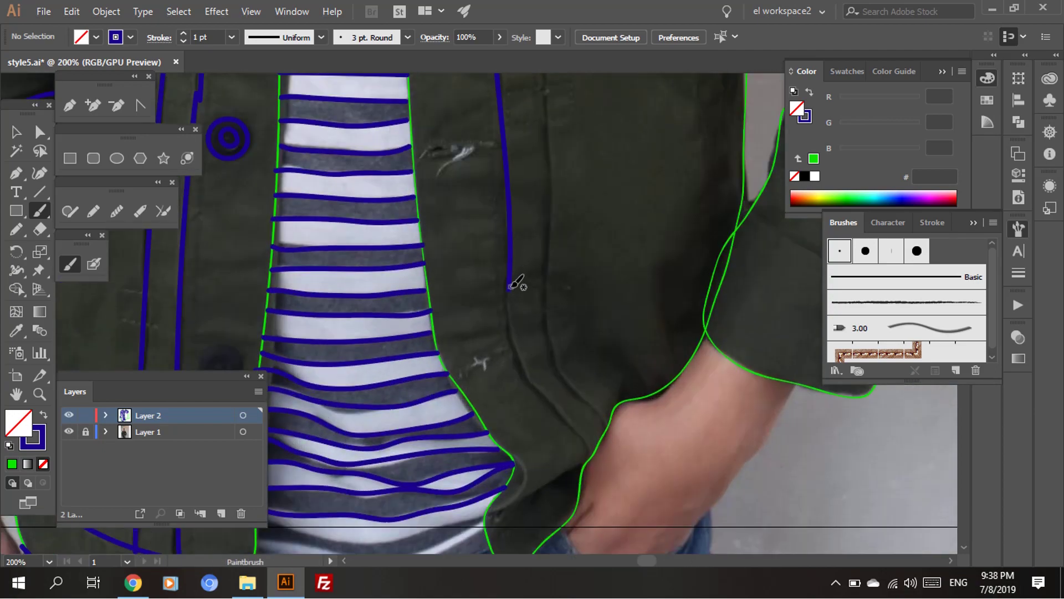
scroll(588, 471, "up", 1)
left_click_drag(585, 459, 573, 413)
scroll(473, 169, "down", 2)
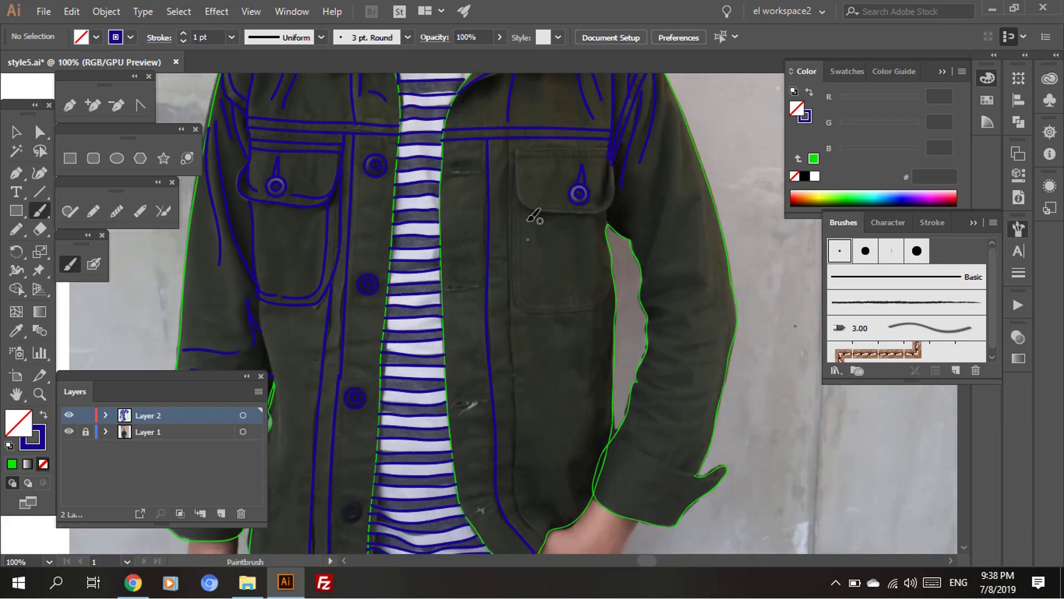
scroll(534, 218, "up", 1)
left_click_drag(495, 83, 510, 398)
scroll(518, 440, "down", 3)
scroll(561, 536, "down", 1)
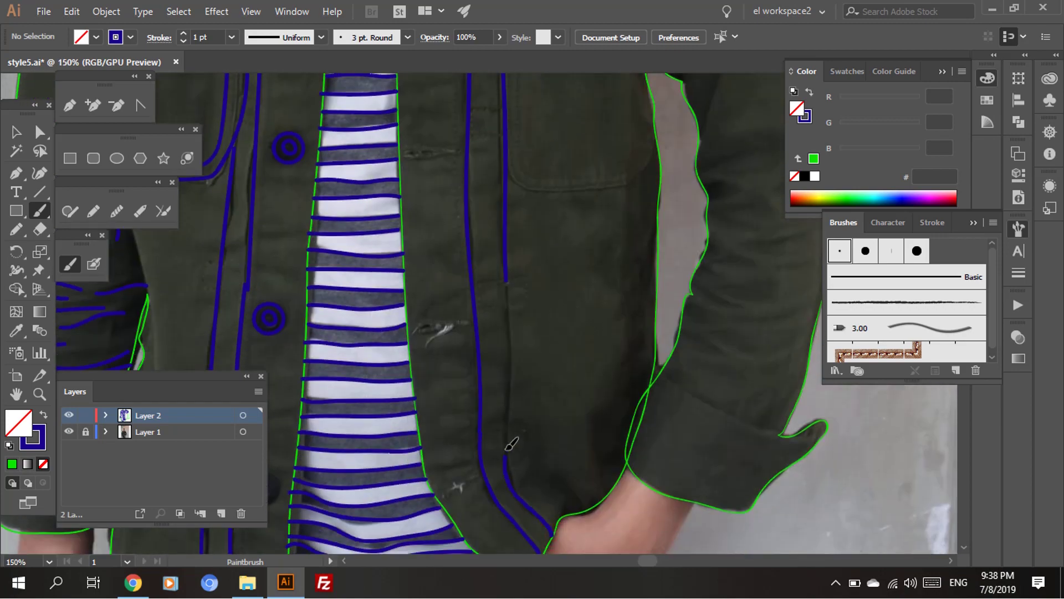
scroll(511, 282, "up", 2)
Select the seam stroke's end and top anchor points with Direct Selection.
key("a")
left_click(498, 258)
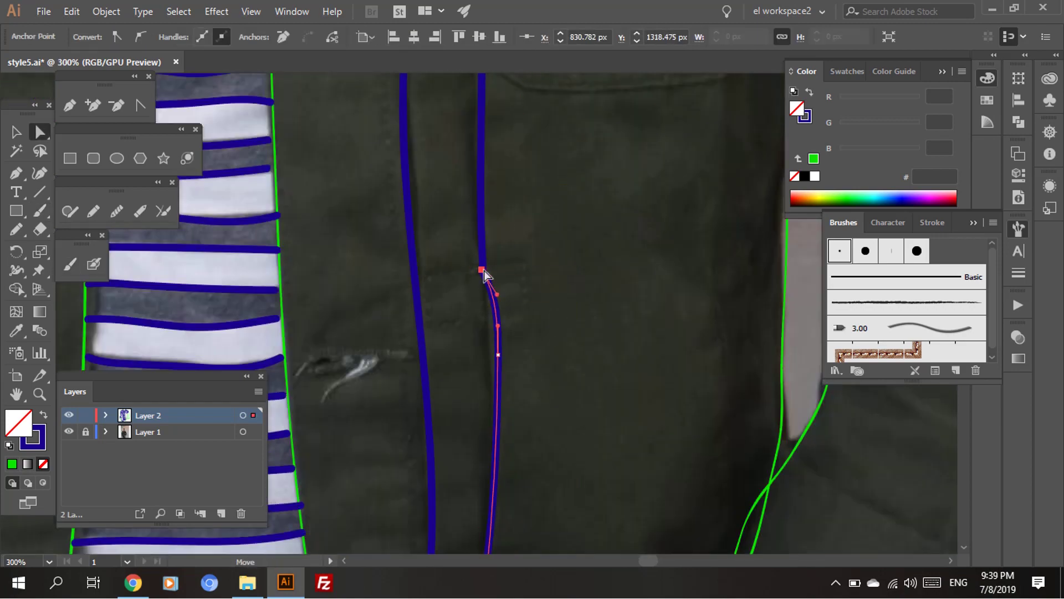
left_click(483, 236)
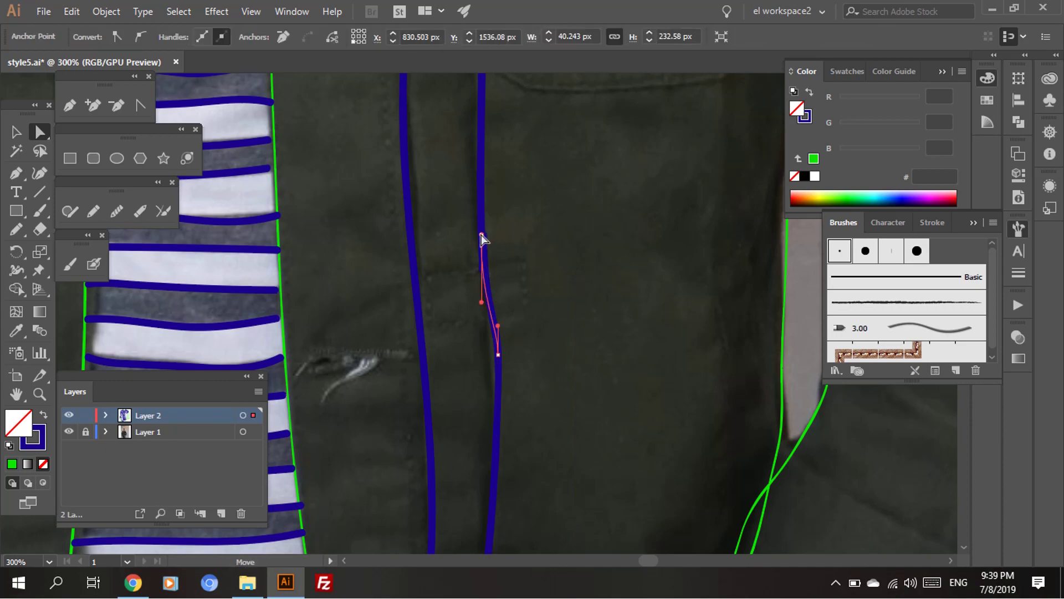
scroll(541, 354, "down", 2)
scroll(541, 353, "down", 2)
scroll(594, 440, "up", 2)
Brush the pocket's left and right edges and an inner line inside the pocket.
key("b")
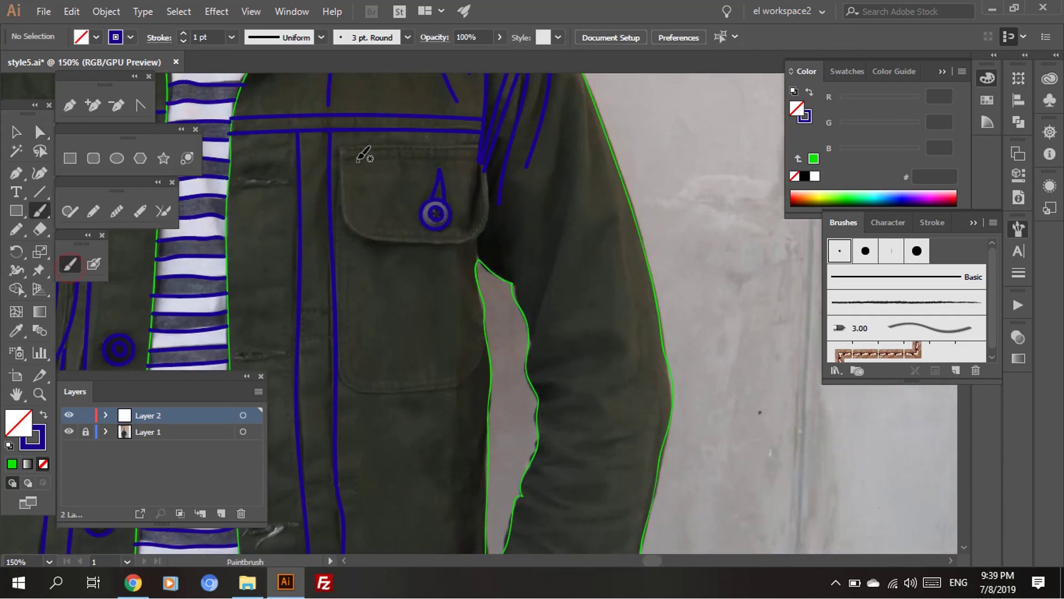
scroll(488, 177, "up", 2)
left_click_drag(252, 122, 262, 229)
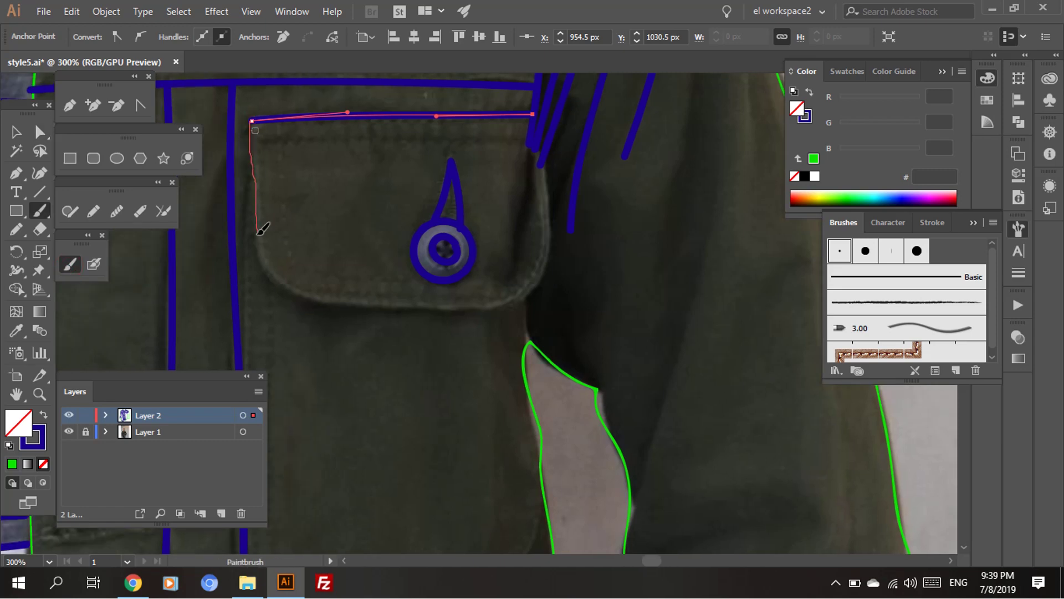
left_click_drag(537, 283, 542, 153)
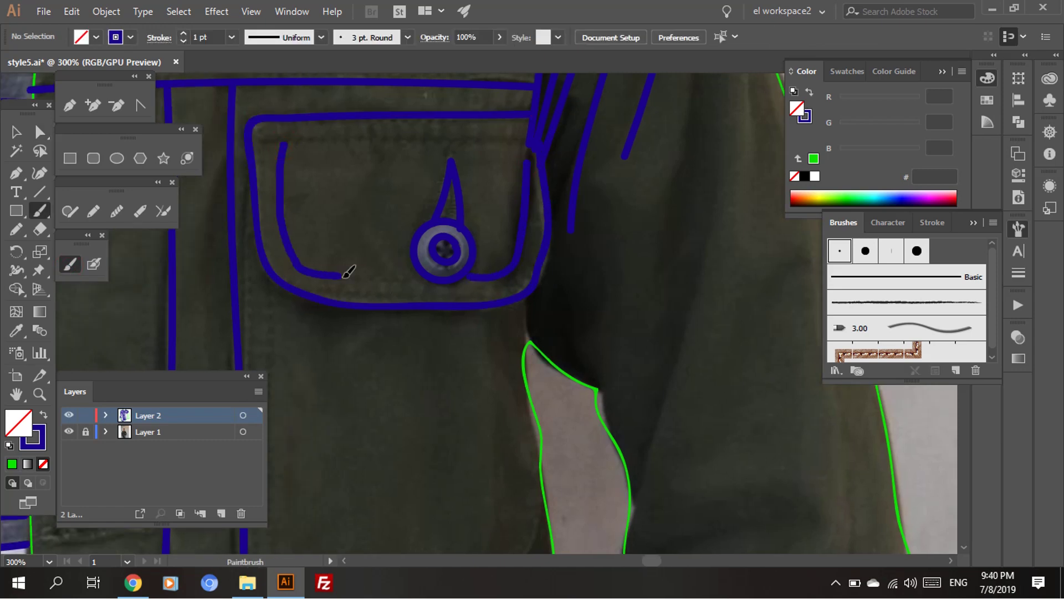
left_click_drag(481, 271, 487, 135)
scroll(477, 244, "down", 1)
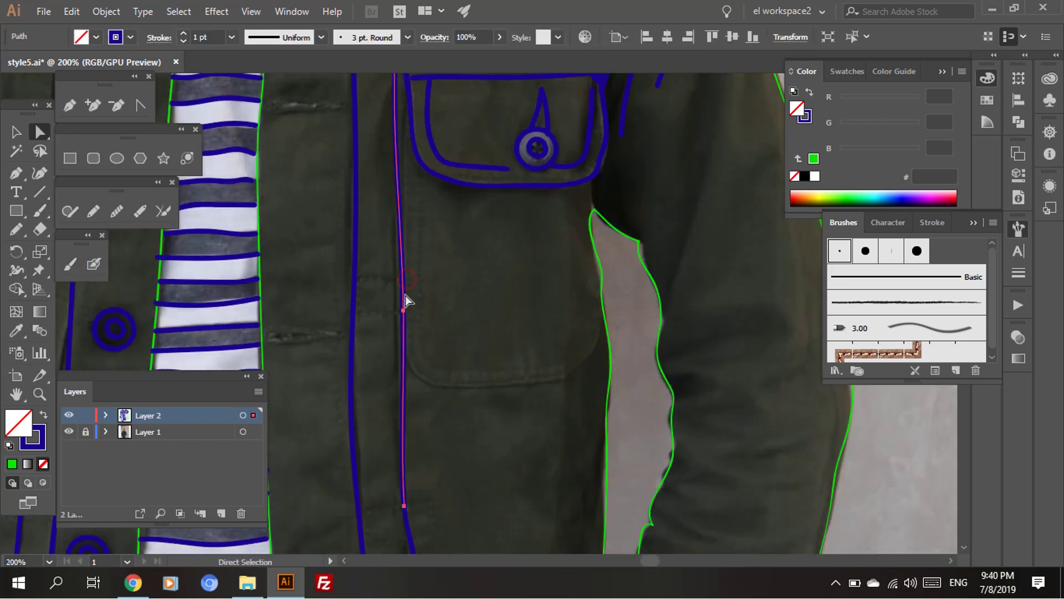
scroll(337, 150, "up", 2)
scroll(337, 151, "right", 2)
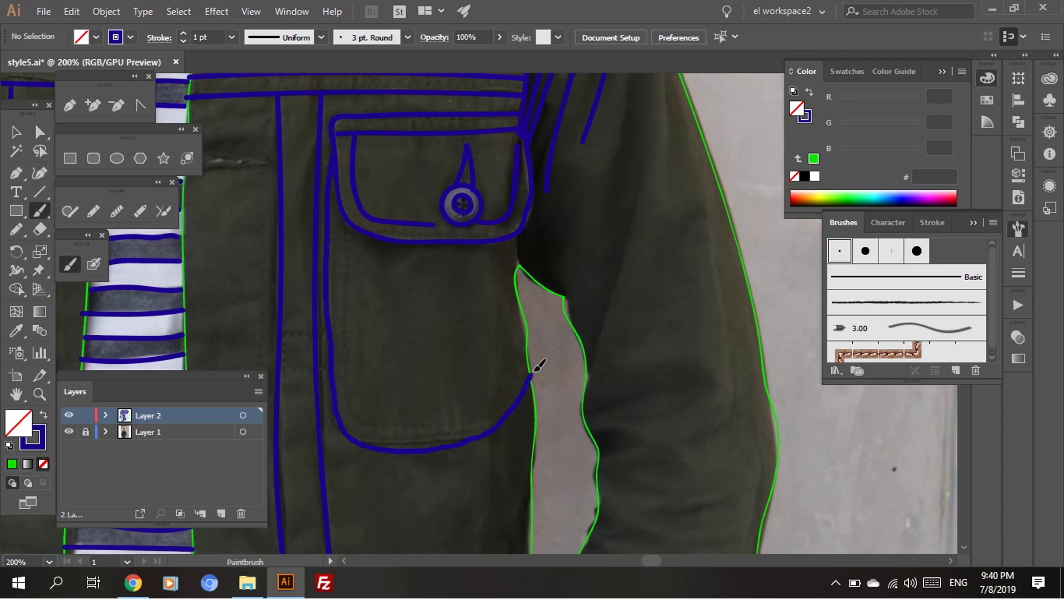
scroll(538, 365, "up", 1)
scroll(521, 391, "up", 1)
Select the pocket-bottom stroke with Direct Selection for adjustment, then deselect it.
key("a")
left_click(521, 390)
scroll(422, 435, "down", 2)
scroll(378, 450, "left", 2)
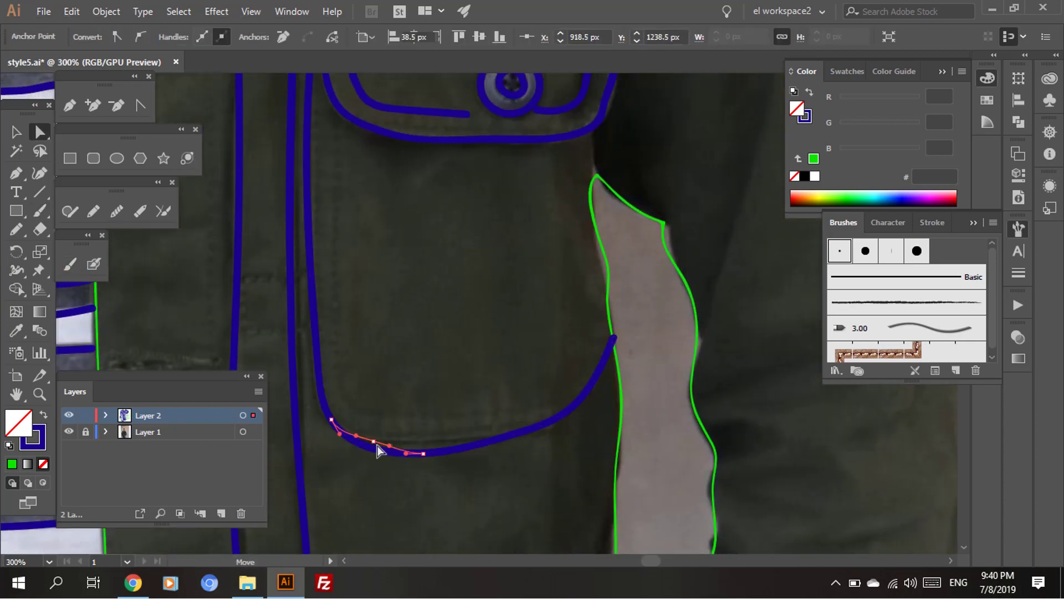
left_click(478, 475)
scroll(478, 474, "down", 1)
scroll(460, 403, "up", 1)
Paint and redraw the inner pocket line running down its side.
key("b")
left_click_drag(456, 84, 490, 401)
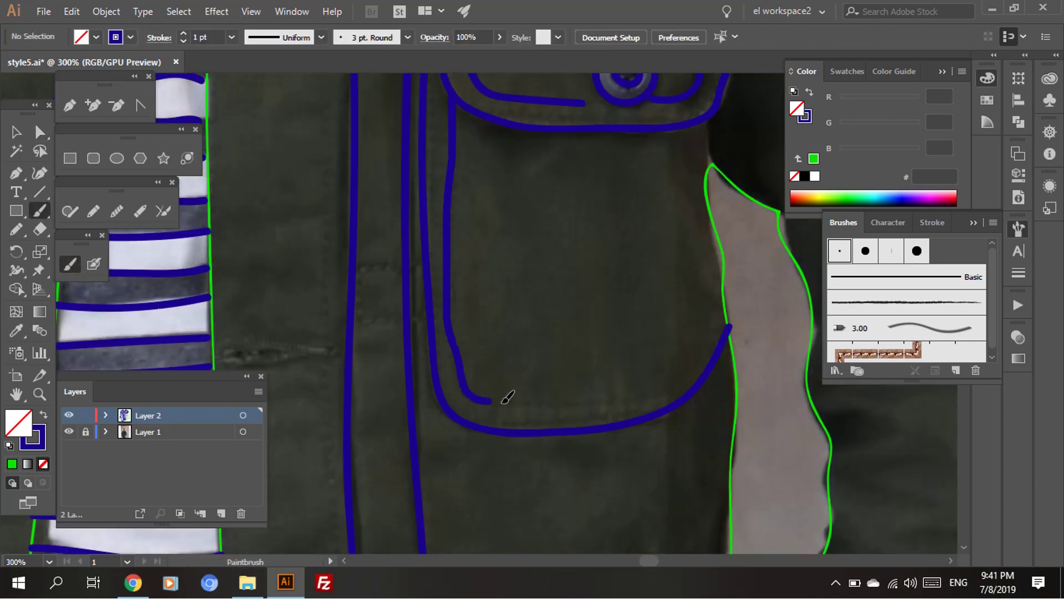
scroll(717, 339, "down", 2)
scroll(610, 366, "up", 3)
left_click_drag(480, 280, 494, 409)
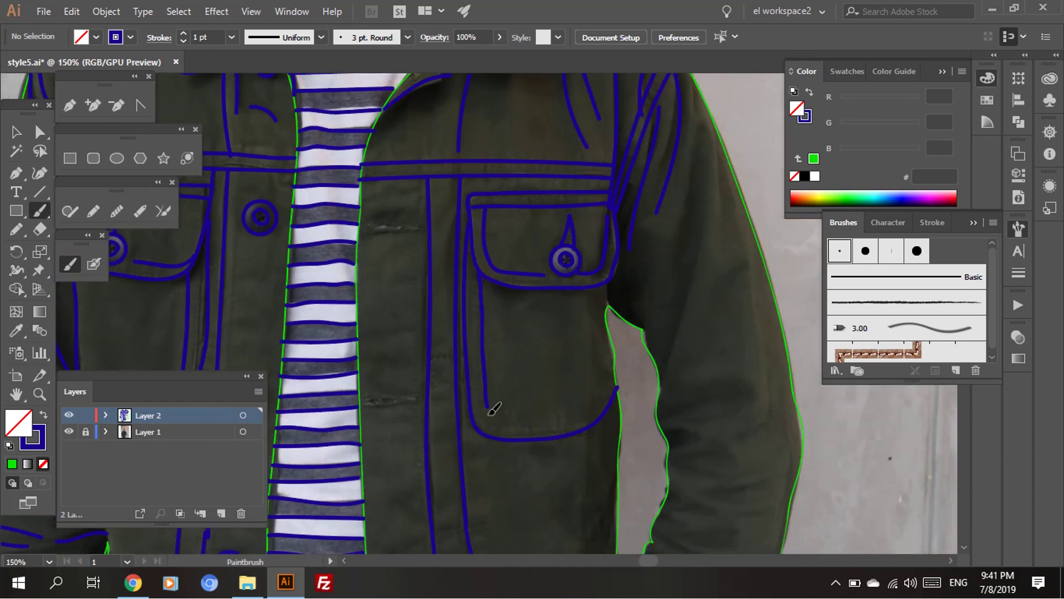
scroll(629, 383, "up", 2)
Select the inner pocket-bottom stroke with Direct Selection to reshape it, then resume brushing.
key("a")
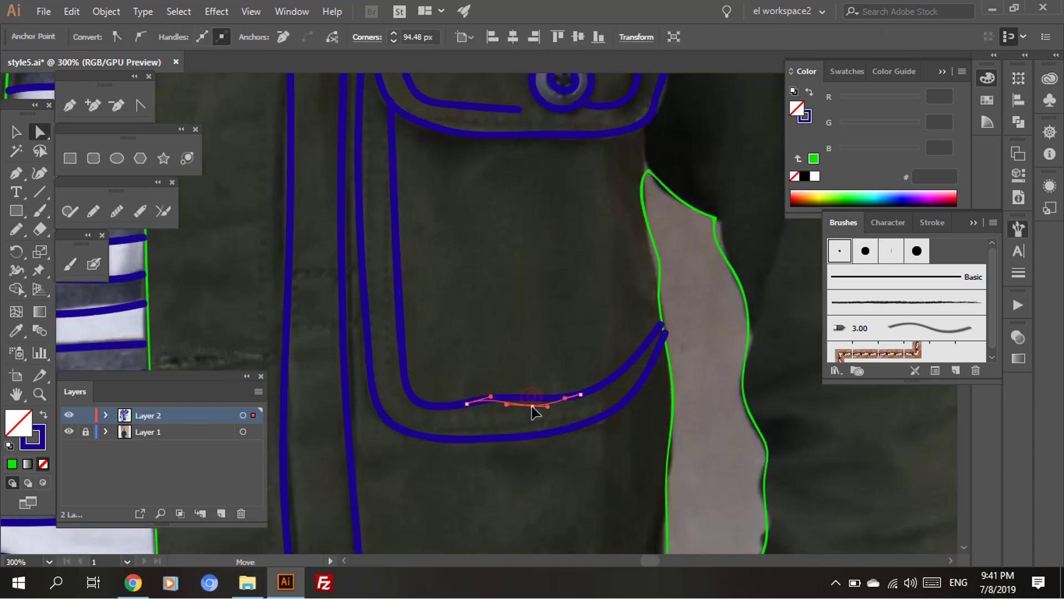
left_click(537, 381)
scroll(536, 381, "down", 2)
scroll(617, 385, "right", 5)
key("b")
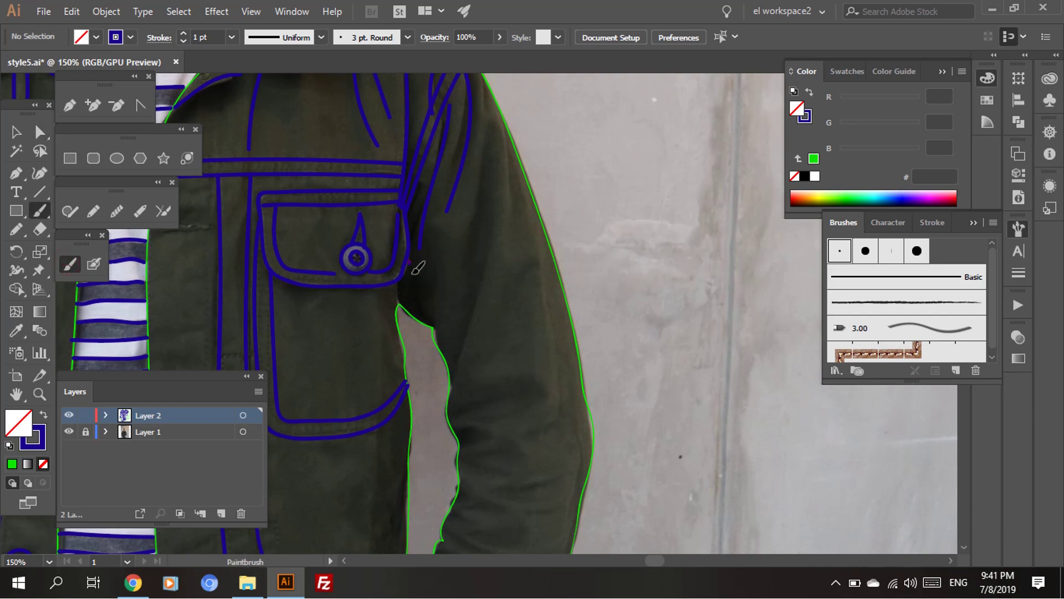
scroll(411, 263, "down", 1)
scroll(412, 263, "right", 2)
scroll(399, 327, "up", 3)
scroll(399, 327, "right", 2)
Touch a shoulder-stroke anchor, deselect it, and draw a long vertical stroke down the sleeve.
key("a")
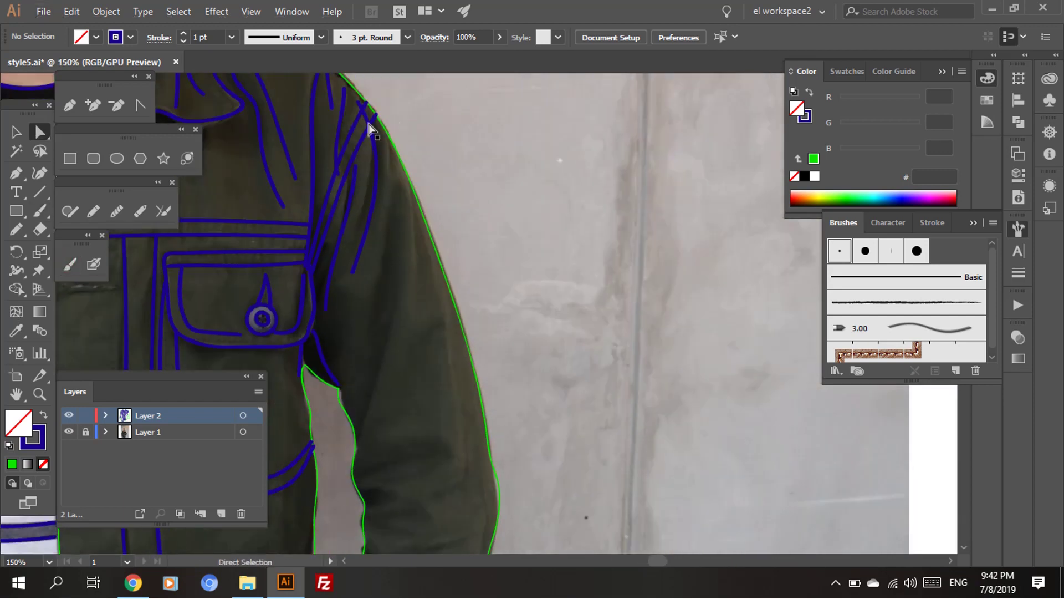
left_click(367, 109)
key("ctrl+shift+a")
scroll(222, 194, "right", 2)
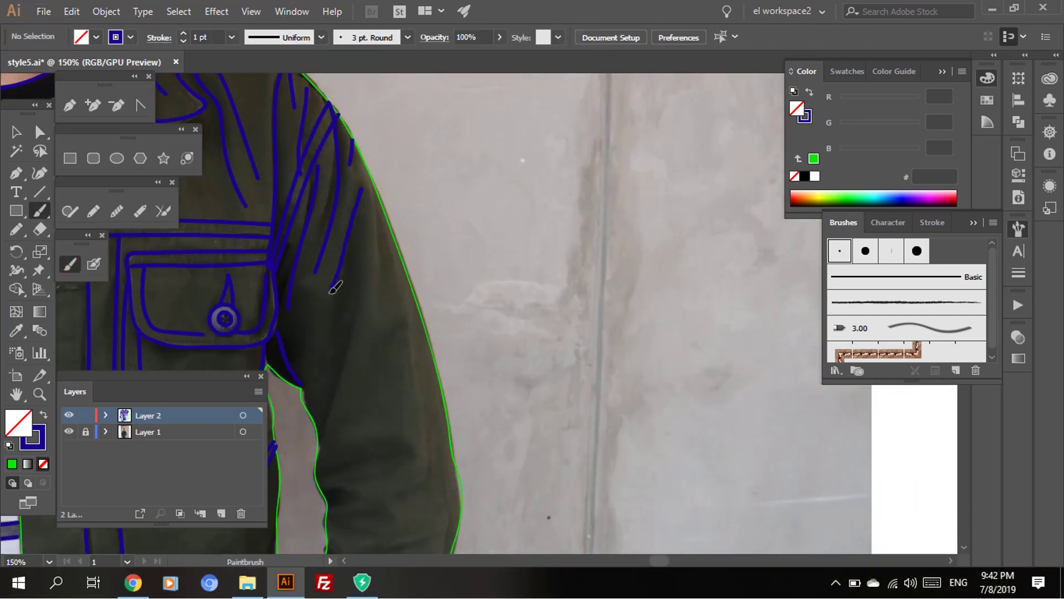
scroll(355, 222, "right", 2)
scroll(305, 238, "down", 3)
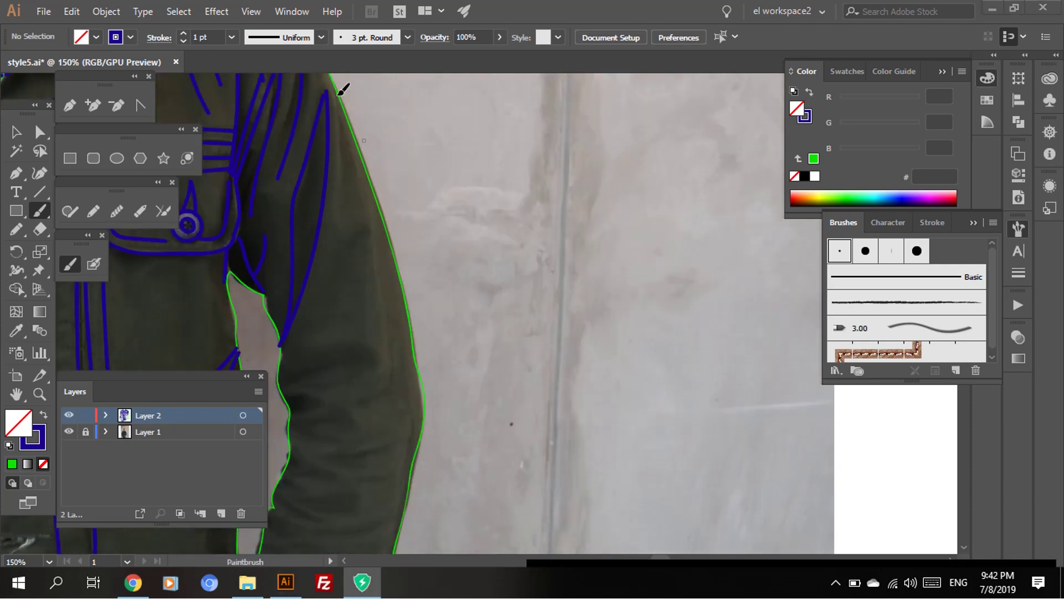
scroll(342, 105, "up", 1)
left_click_drag(346, 122, 348, 328)
scroll(354, 250, "down", 4)
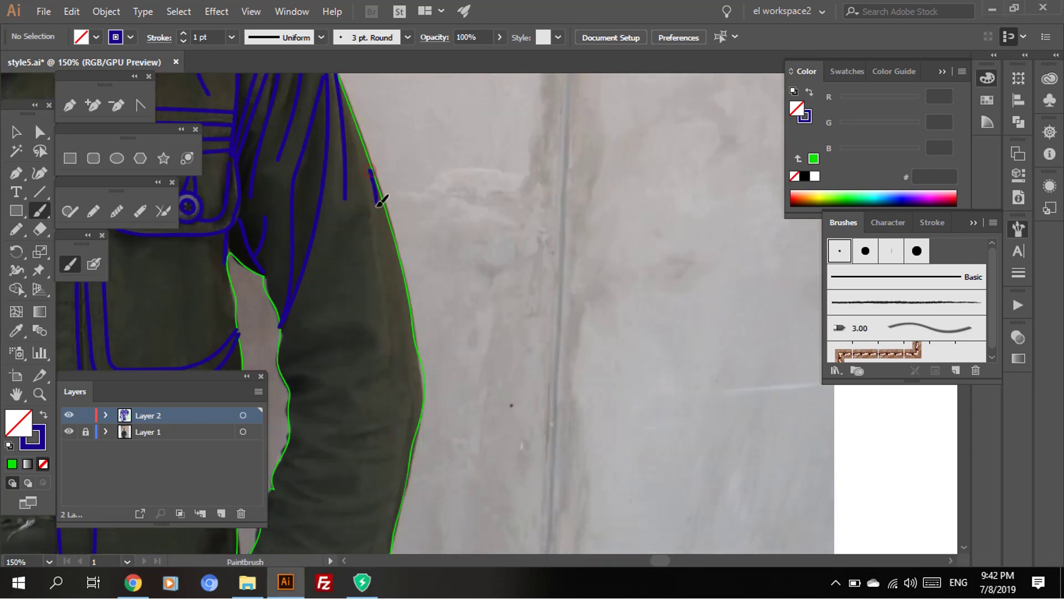
scroll(375, 160, "down", 3)
scroll(305, 277, "left", 2)
Draw fold lines across the upper sleeve and trace the sleeve's right edge.
left_click_drag(338, 230, 427, 212)
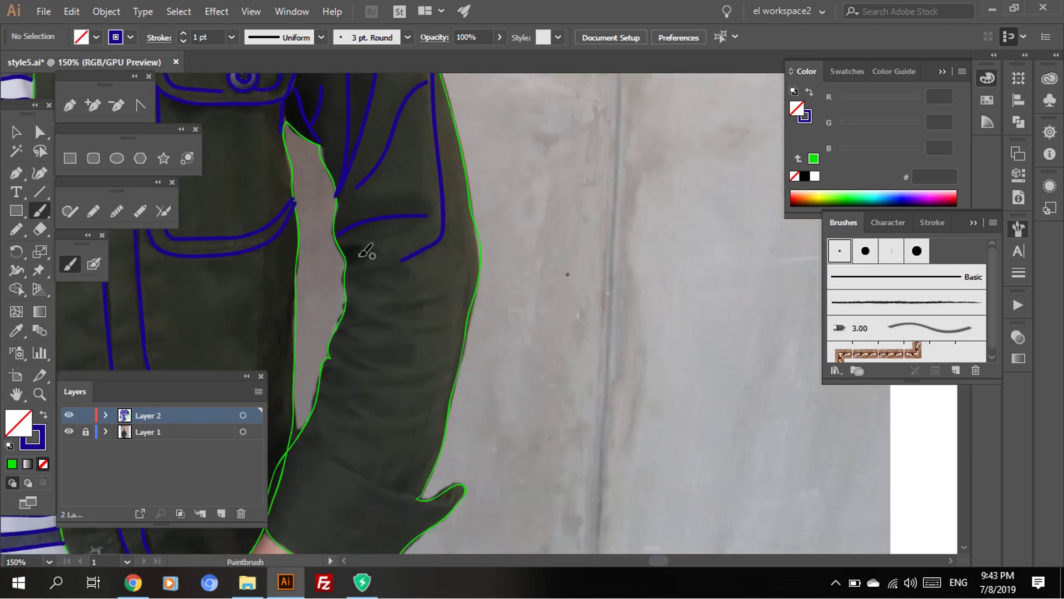
scroll(368, 249, "down", 1)
scroll(369, 224, "up", 2)
left_click_drag(366, 230, 421, 233)
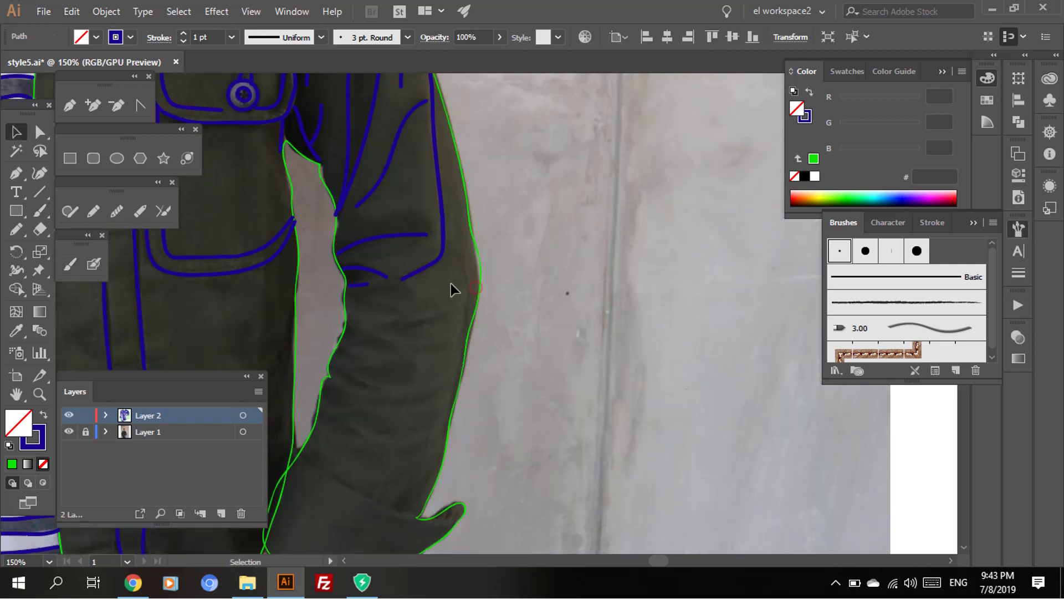
scroll(444, 250, "down", 2)
left_click_drag(460, 191, 470, 276)
scroll(477, 249, "up", 2)
scroll(488, 221, "down", 2)
Add three more short horizontal fold lines lower on the sleeve.
left_click_drag(378, 270, 450, 261)
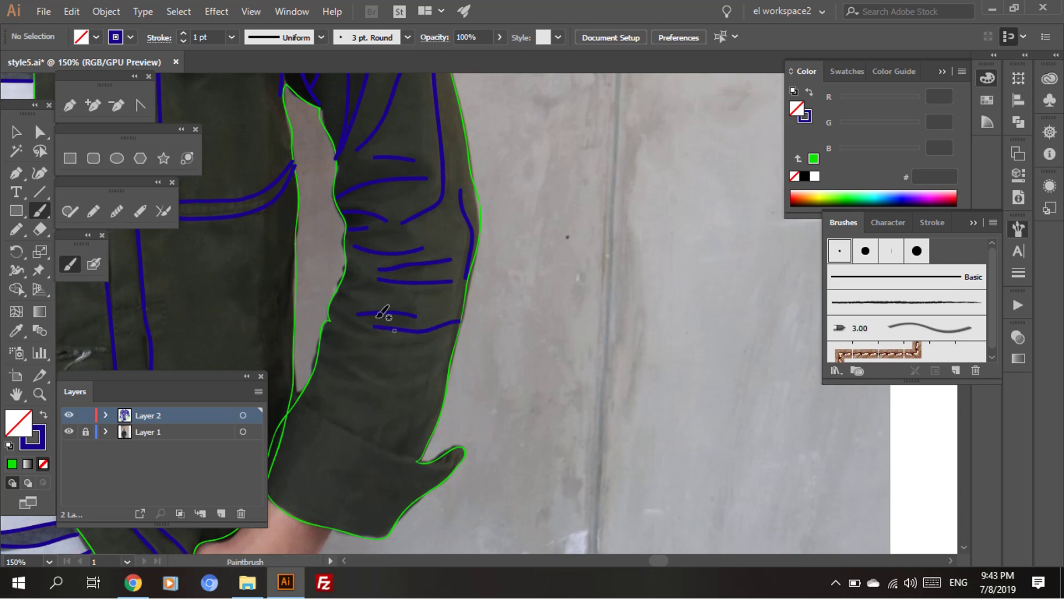
scroll(422, 290, "down", 2)
left_click_drag(335, 294, 452, 290)
scroll(333, 275, "down", 2)
scroll(452, 290, "down", 2)
left_click_drag(314, 259, 344, 254)
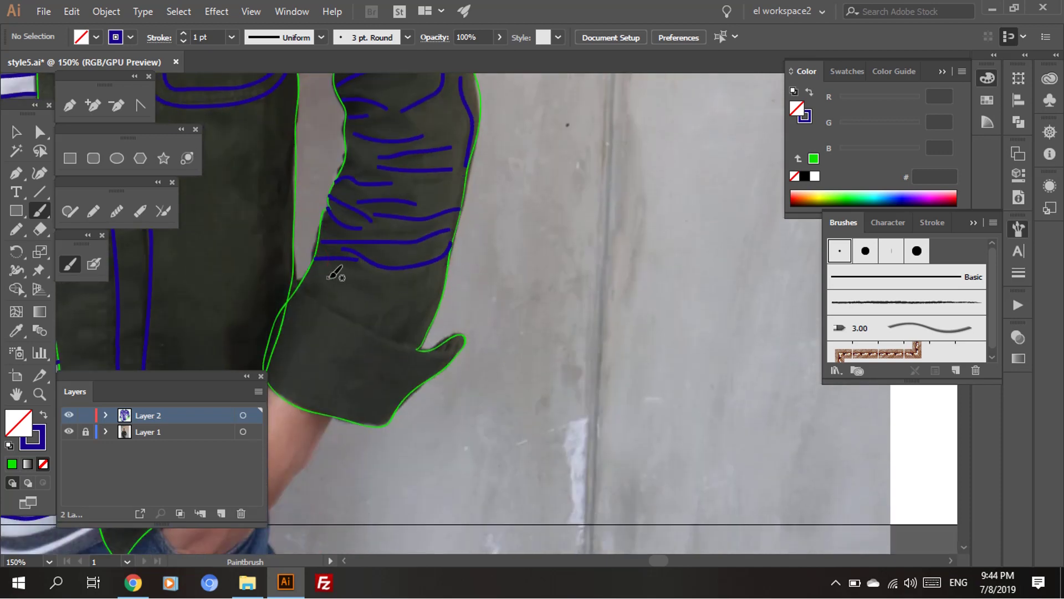
scroll(485, 322, "up", 1)
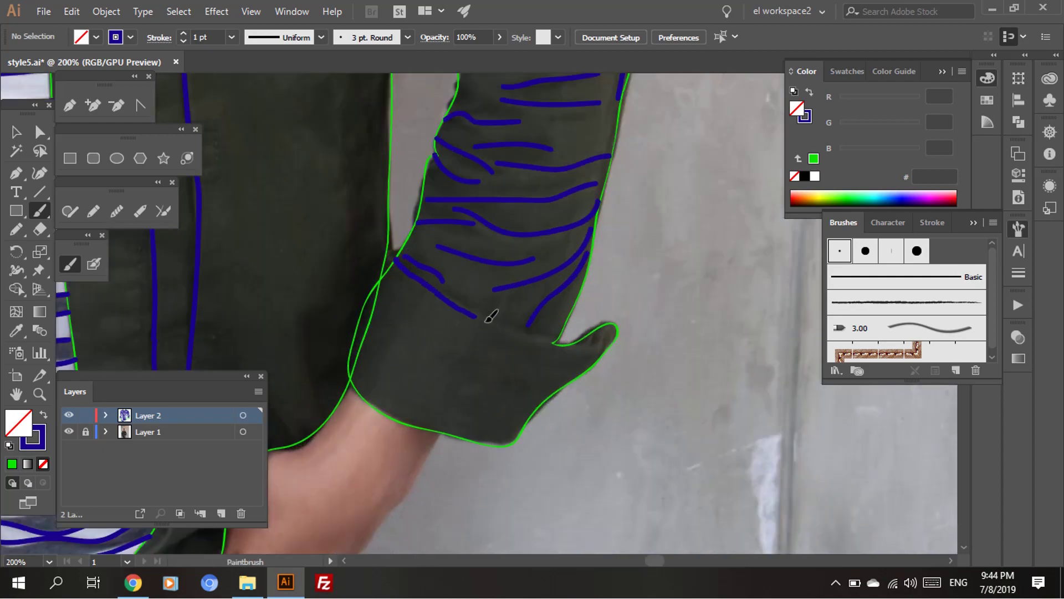
Zoom across the jacket and hide then show the photo layer to check the line art.
key("ctrl+0")
key("ctrl+equal")
key("ctrl+equal")
key("ctrl+equal")
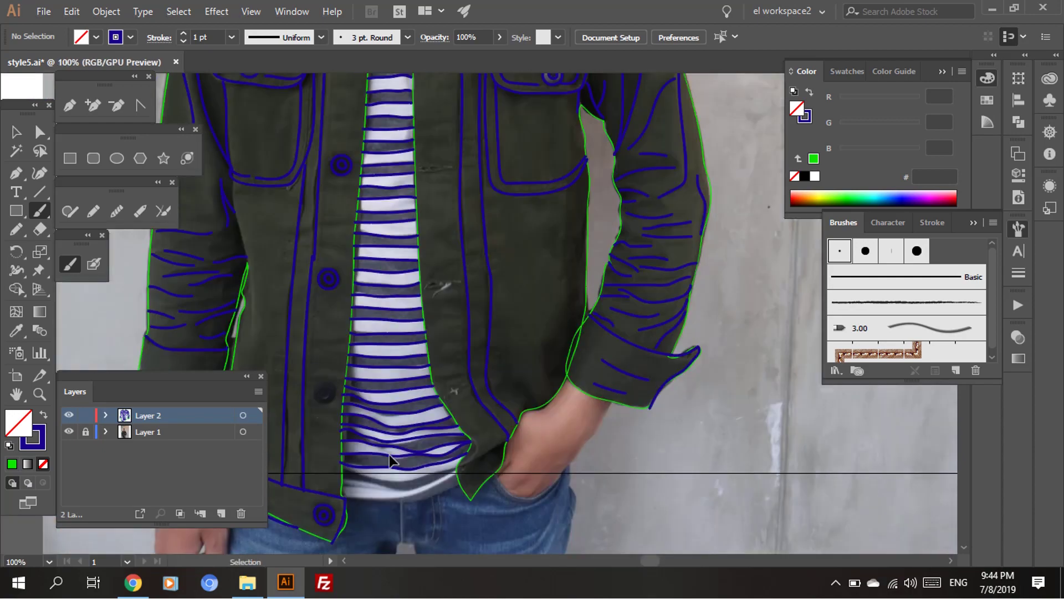
key("ctrl+equal")
key("ctrl+equal")
key("ctrl+minus")
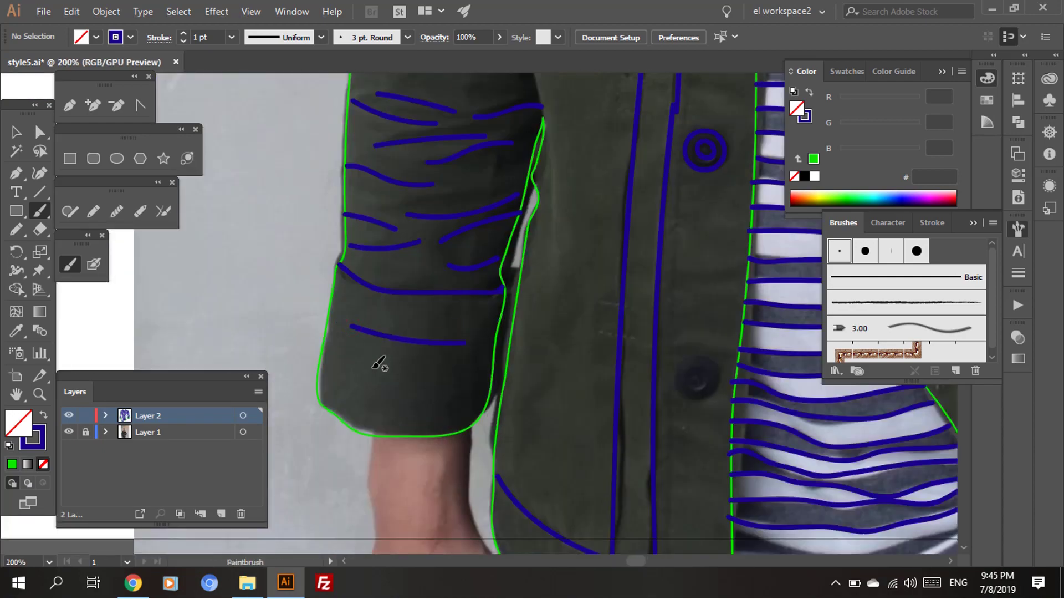
key("ctrl+minus")
key("ctrl+minus")
left_click(69, 431)
scroll(509, 404, "down", 3)
left_click(69, 431)
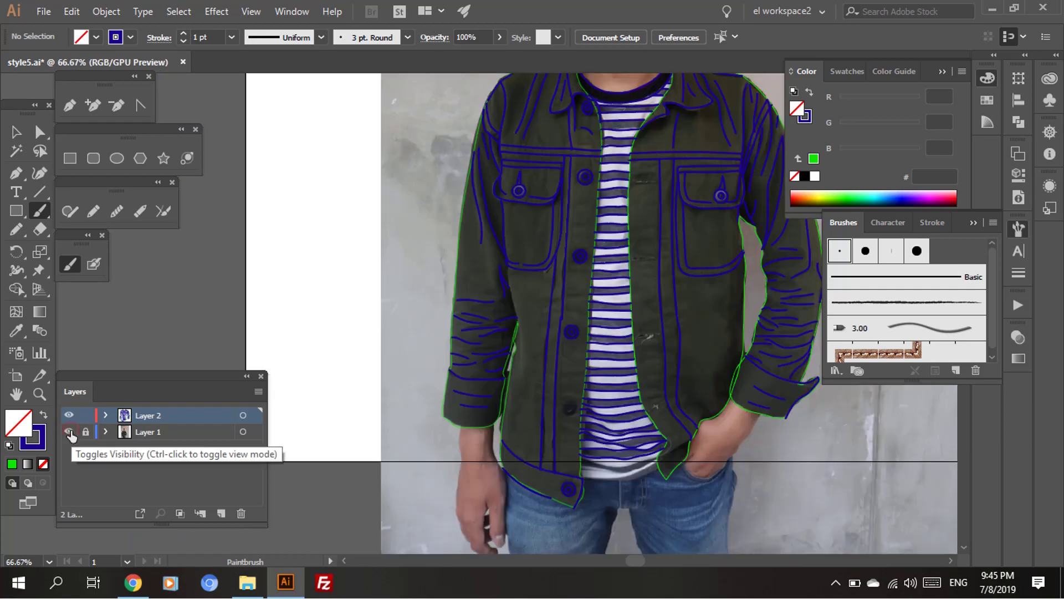
scroll(562, 305, "up", 2)
scroll(582, 310, "down", 1)
Drag a Selection-tool marquee, then zoom in on the chest pocket with the Paintbrush active.
key("v")
left_click_drag(582, 304, 584, 492)
scroll(586, 388, "up", 5)
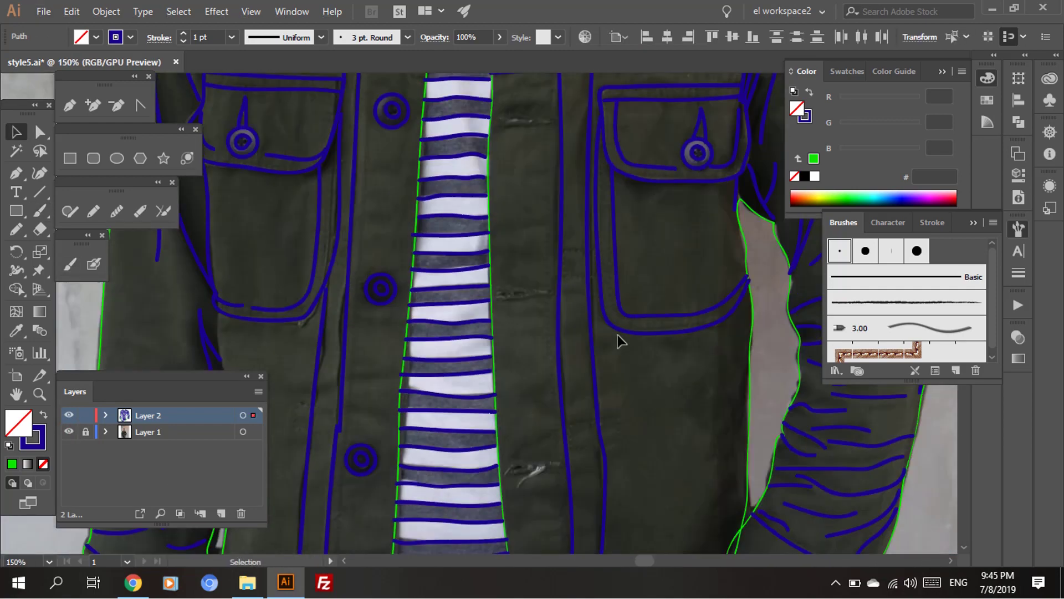
key("ctrl+equal")
key("b")
key("ctrl+equal")
Draw a pocket-slit stroke, undo it, and start redrawing the slit.
left_click_drag(499, 232, 360, 239)
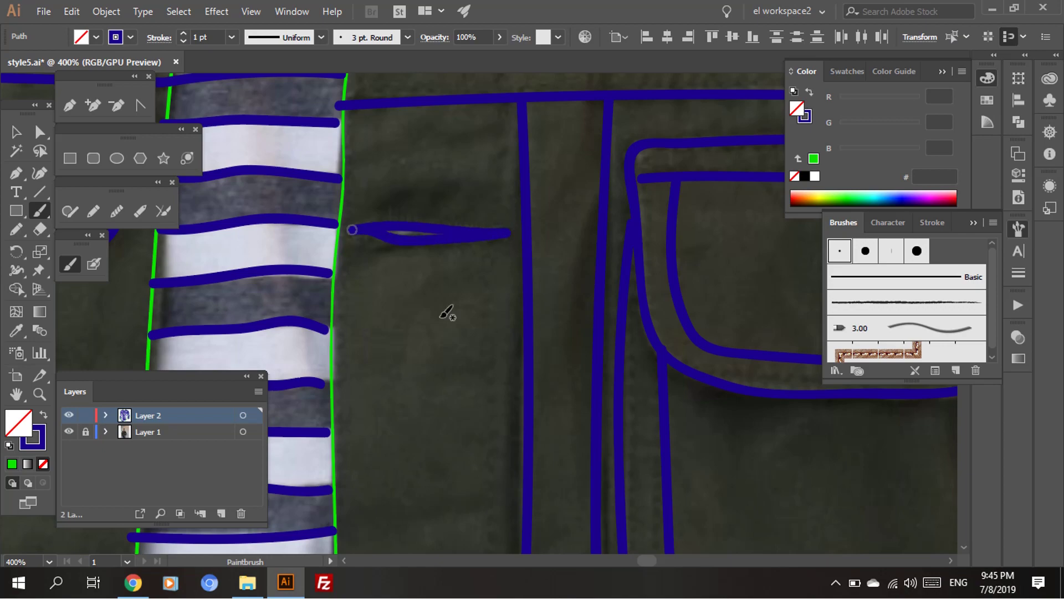
key("Delete")
key("ctrl+equal")
key("ctrl+z")
left_click_drag(363, 370, 379, 366)
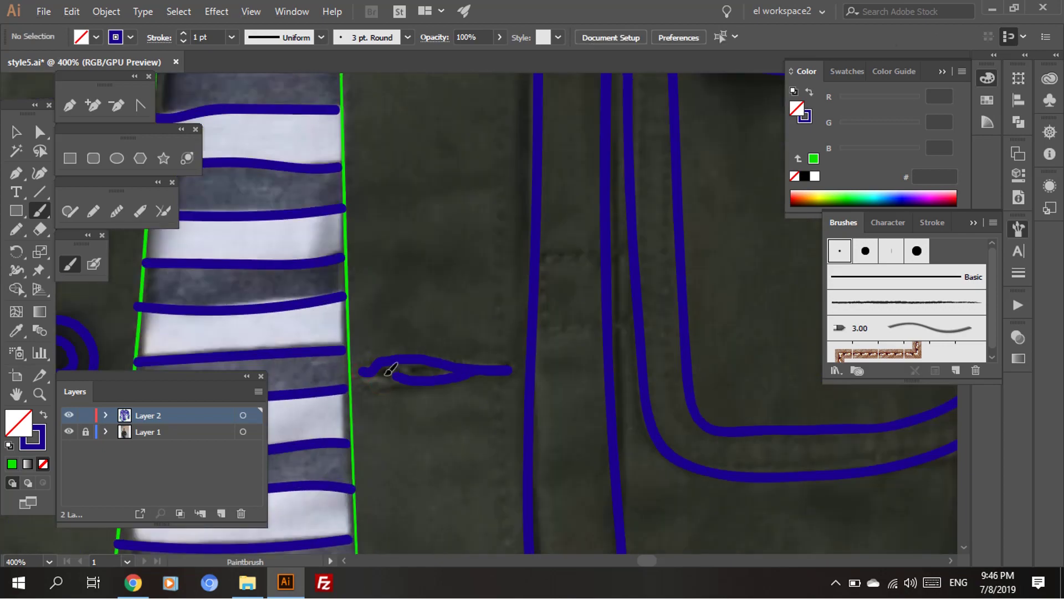
Undo the rejected slit strokes and draw a hooked stroke marking the pocket slit.
key("ctrl+z")
key("ctrl+minus")
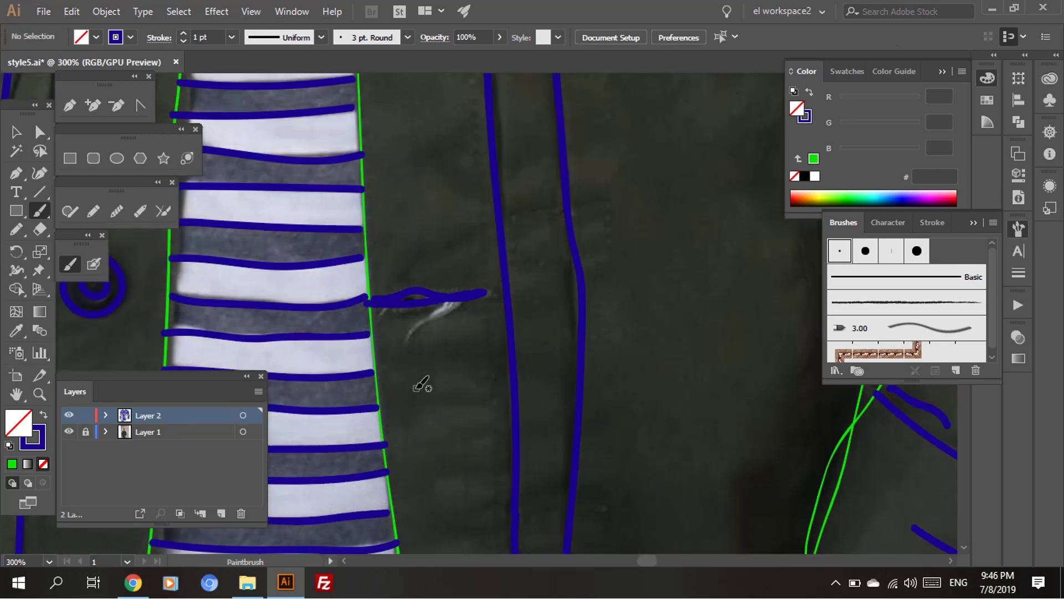
key("ctrl+equal")
key("ctrl+minus")
key("ctrl+z")
key("ctrl+equal")
left_click_drag(344, 359, 430, 312)
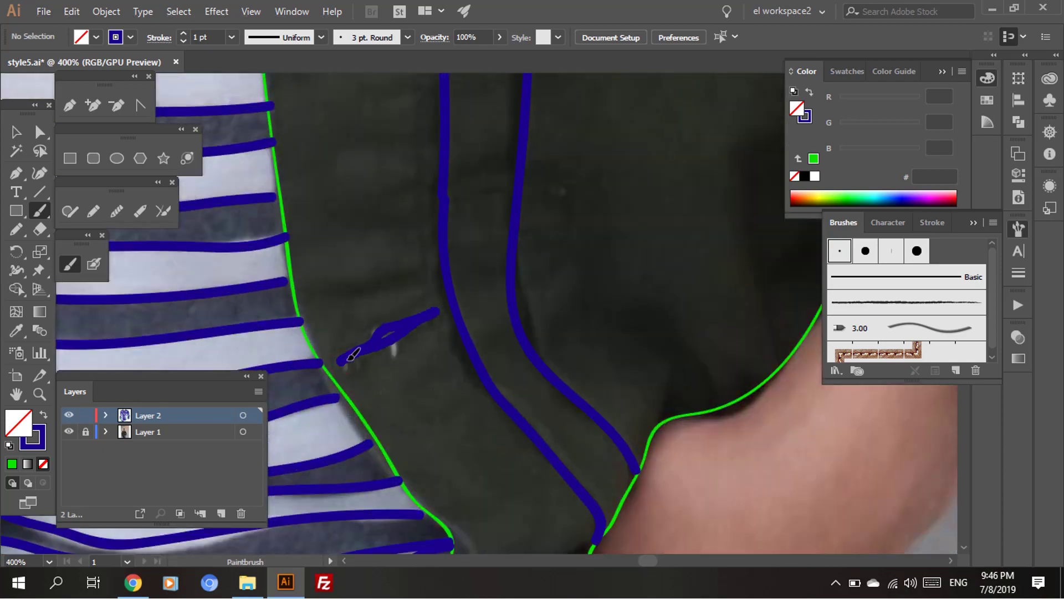
key("ctrl+minus")
key("ctrl+minus")
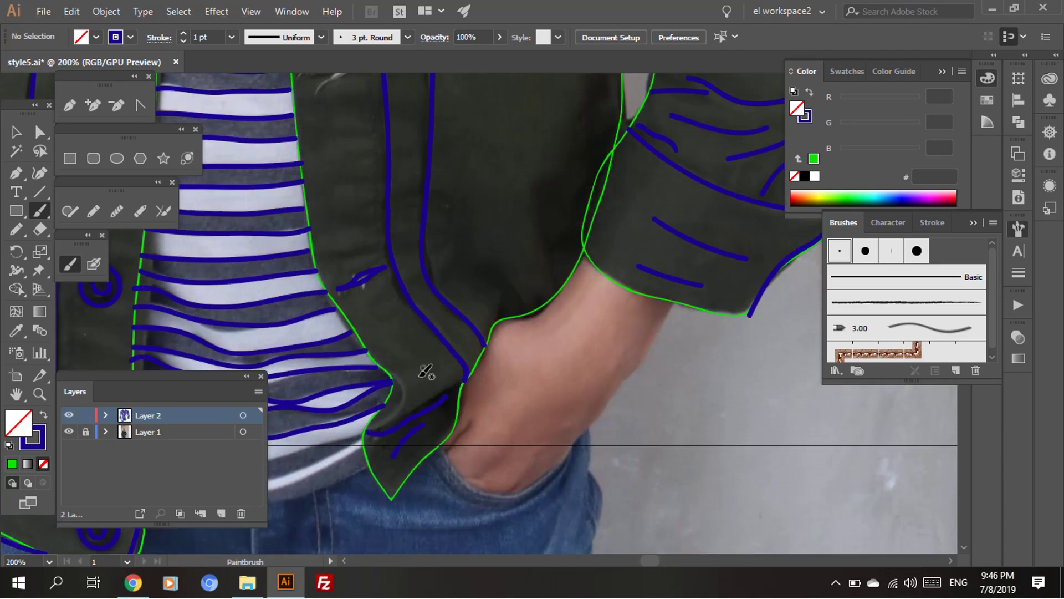
key("ctrl+equal")
key("ctrl+minus")
key("ctrl+minus")
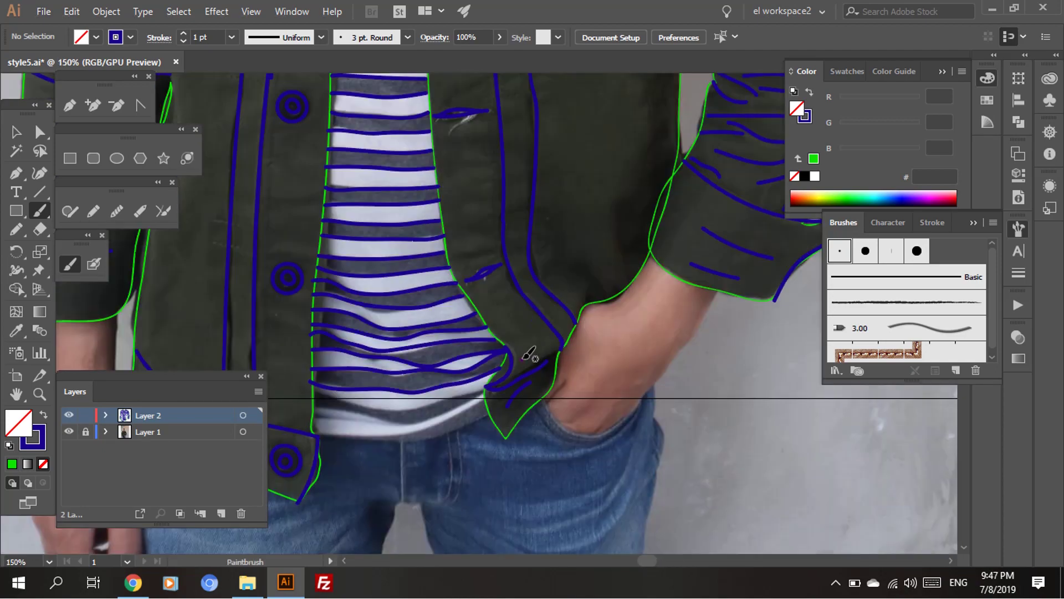
Scroll and zoom over the upper jacket and pockets to review the traced lines.
scroll(521, 319, "up", 1)
scroll(479, 285, "up", 1)
scroll(468, 249, "up", 1)
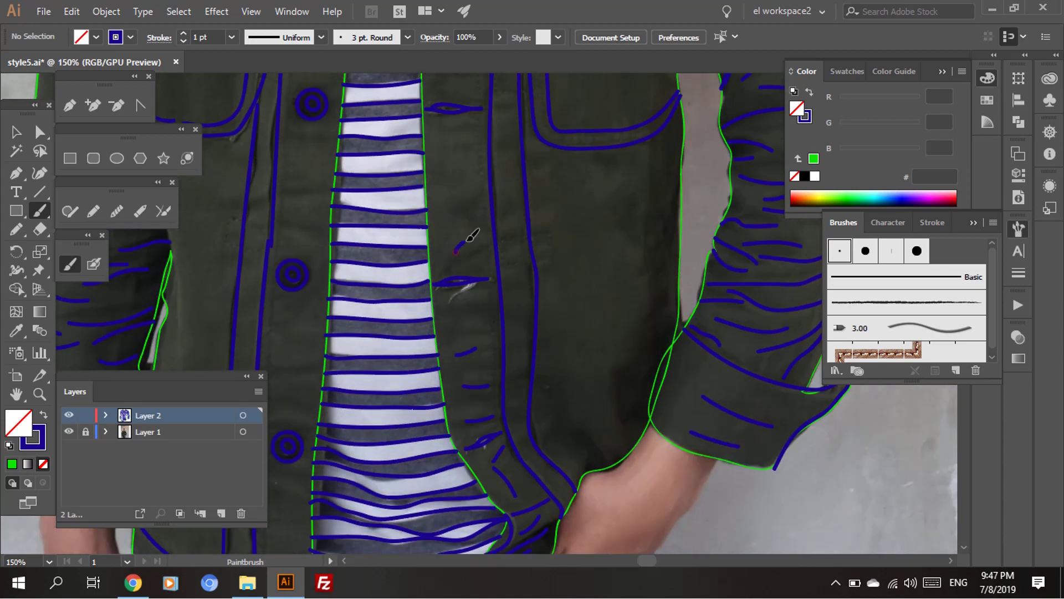
scroll(473, 266, "up", 1)
key("ctrl+minus")
scroll(364, 345, "up", 1)
scroll(380, 302, "up", 1)
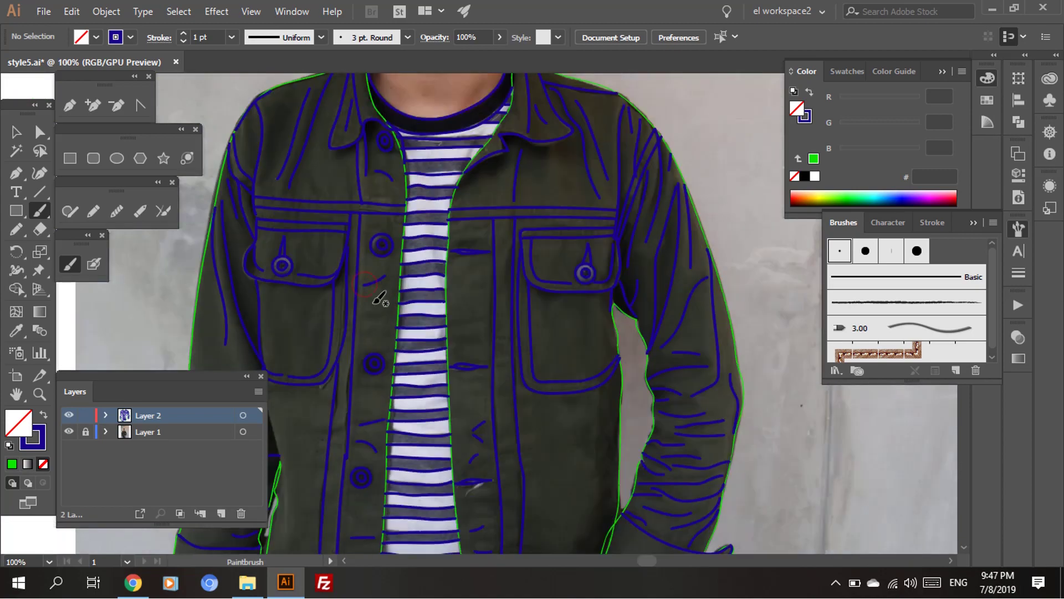
scroll(396, 334, "up", 1)
key("ctrl+equal")
key("ctrl+equal")
scroll(509, 163, "down", 3)
key("ctrl+minus")
key("ctrl+minus")
key("ctrl+minus")
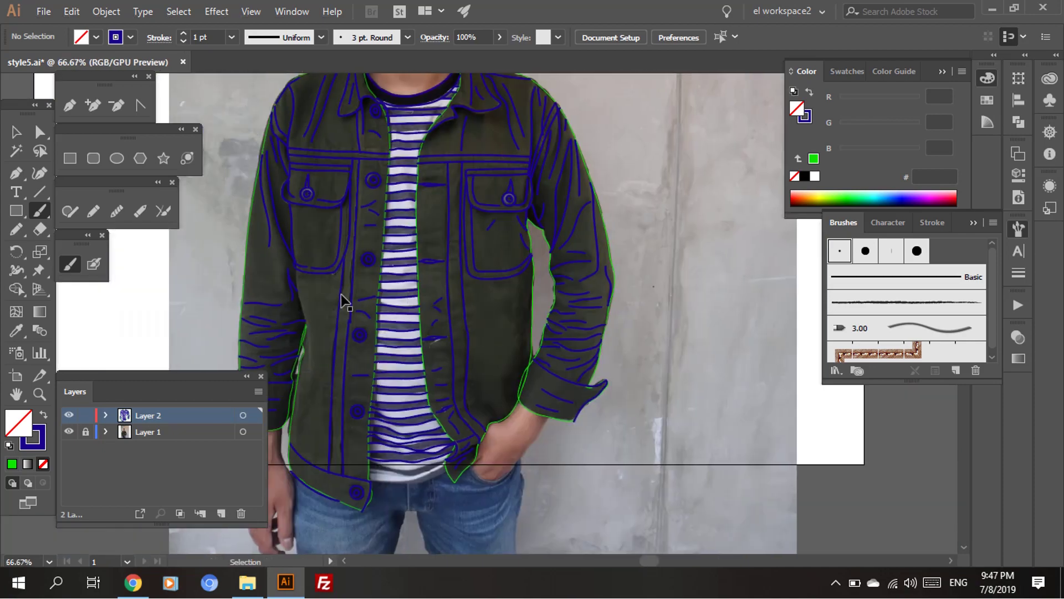
key("ctrl+equal")
Hide the reference photo and select a jacket stroke to inspect it.
key("ctrl+minus")
left_click(69, 431)
key("v")
key("ctrl+equal")
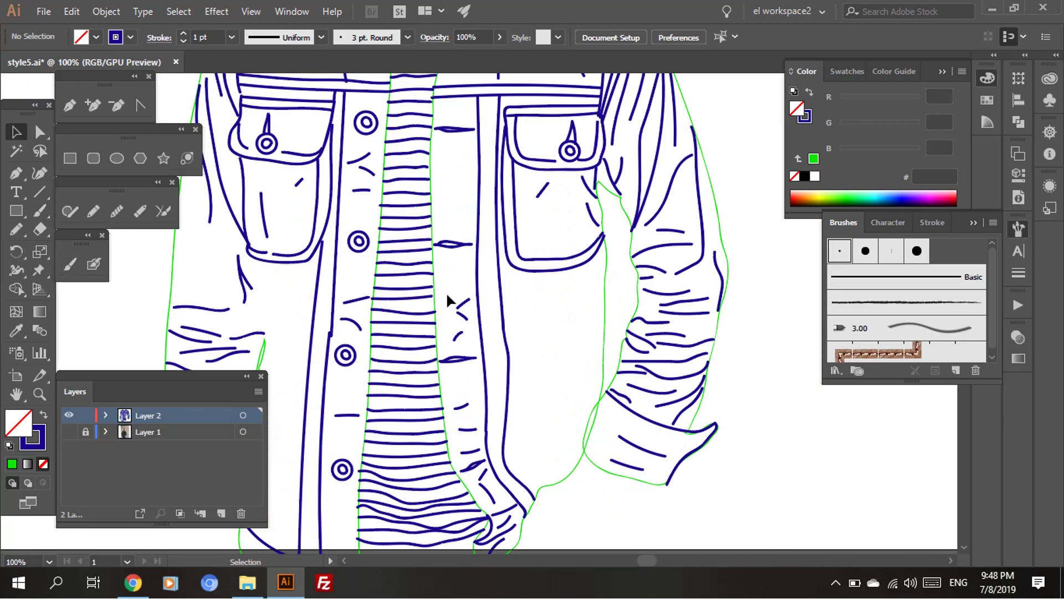
key("ctrl+minus")
key("ctrl+minus")
left_click(669, 412)
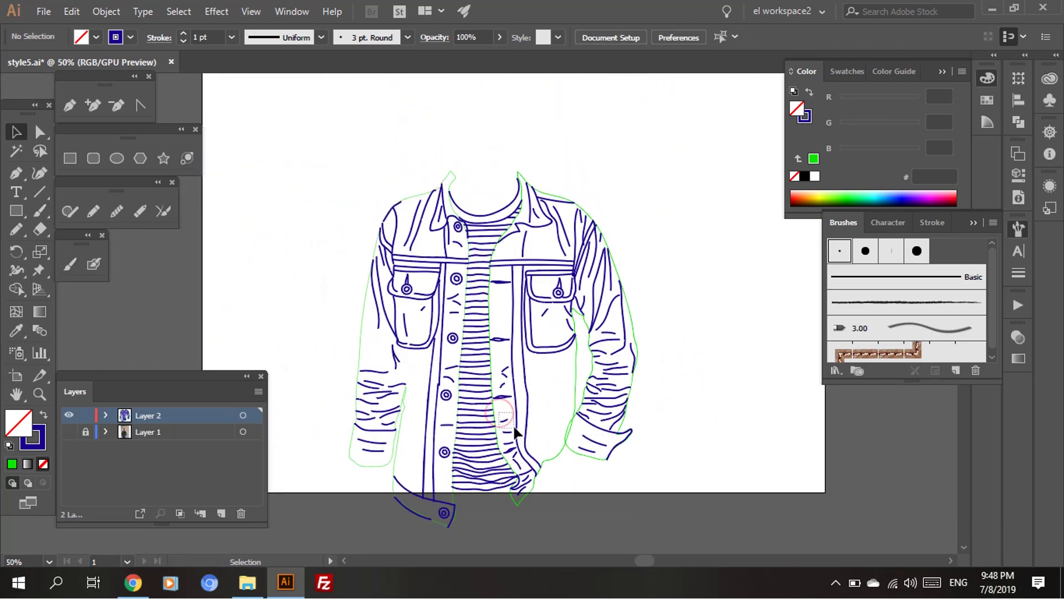
scroll(582, 422, "left", 1)
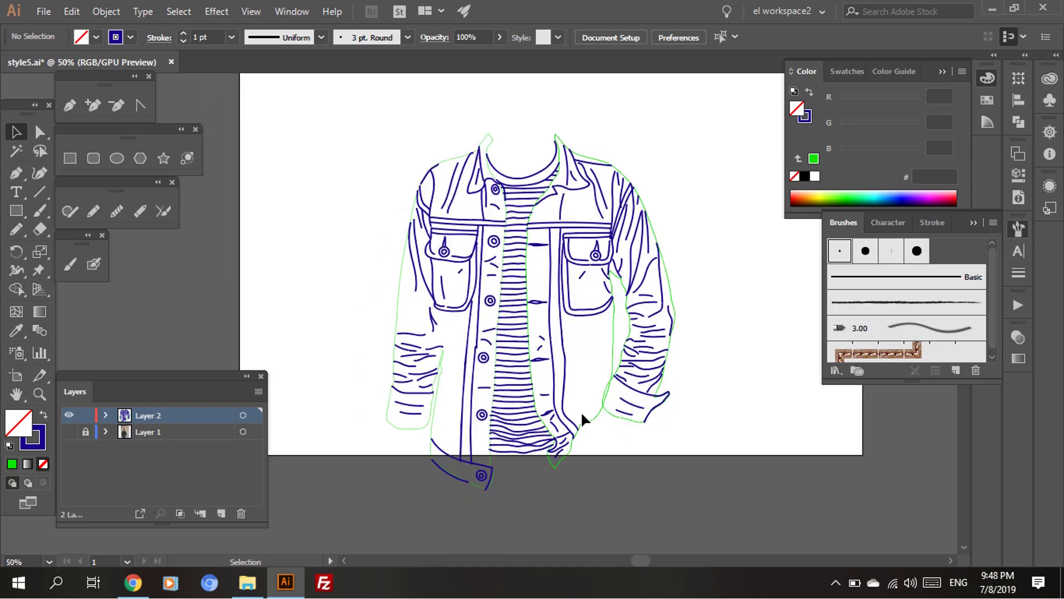
key("ctrl+equal")
key("ctrl+equal")
key("ctrl+equal")
key("ctrl+minus")
Inspect the collar tip with Direct Selection, then toggle the photo to compare.
key("ctrl+minus")
key("ctrl+equal")
key("ctrl+equal")
key("ctrl+equal")
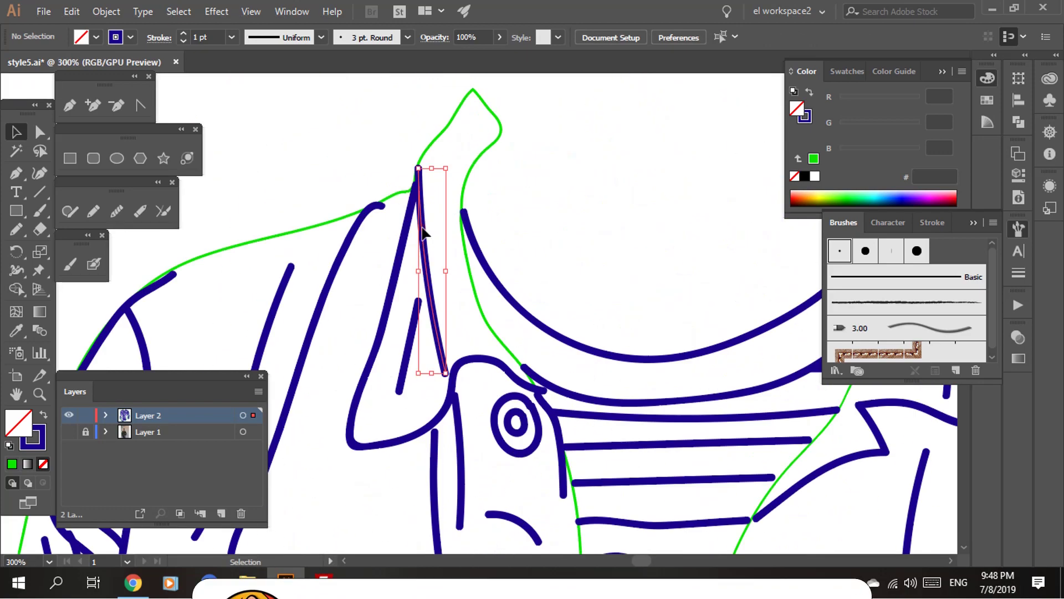
key("a")
key("ctrl+minus")
key("ctrl+minus")
key("ctrl+minus")
key("ctrl+equal")
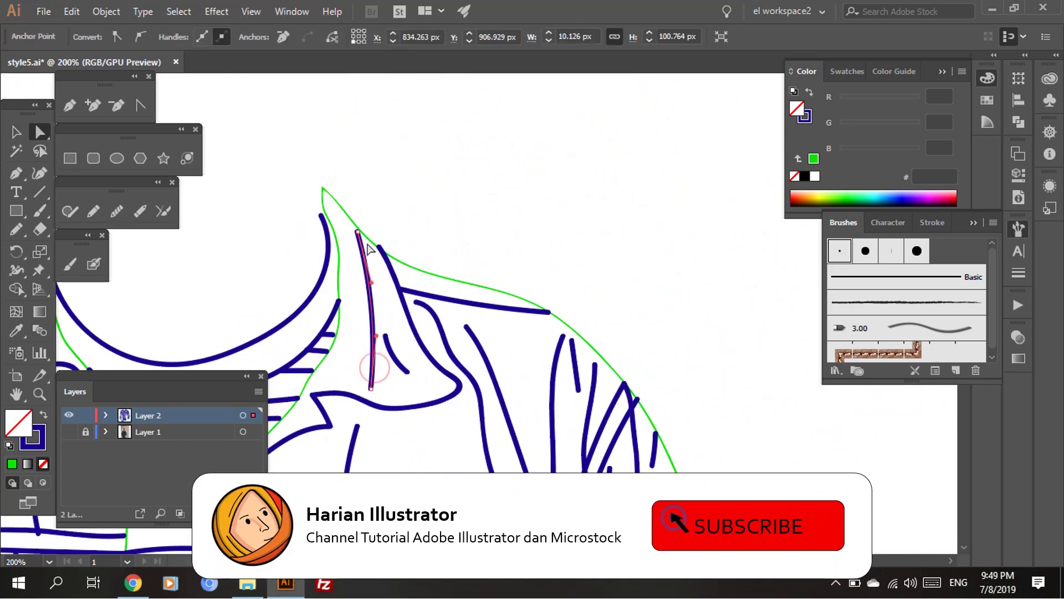
key("ctrl+minus")
key("ctrl+minus")
key("ctrl+minus")
key("ctrl+minus")
key("ctrl+equal")
key("ctrl+equal")
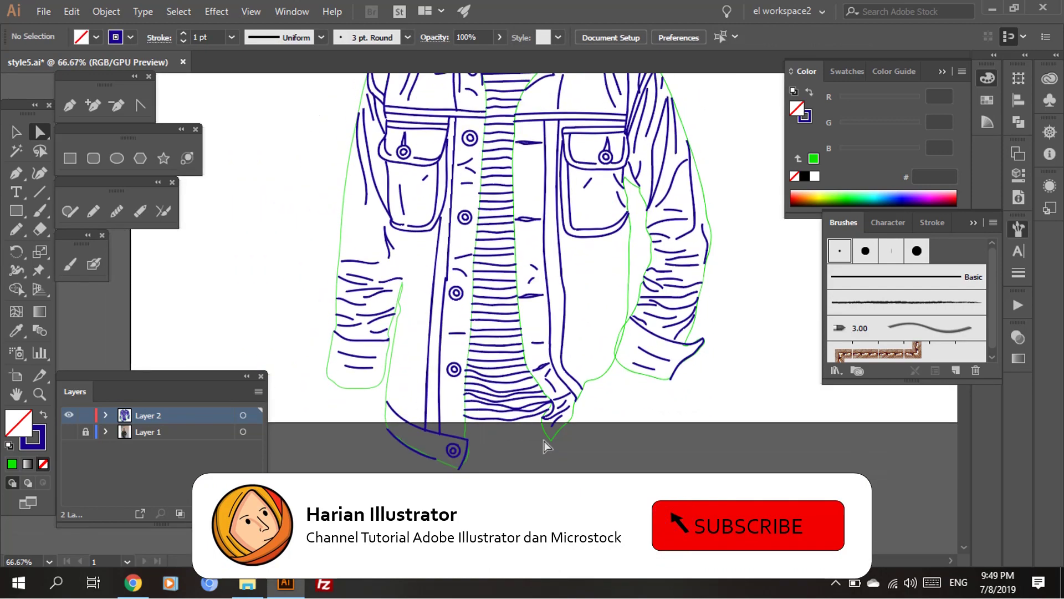
key("ctrl+equal")
left_click(68, 432)
With the Paintbrush active, review the sleeve cuff and lower jacket, showing the photo again.
key("b")
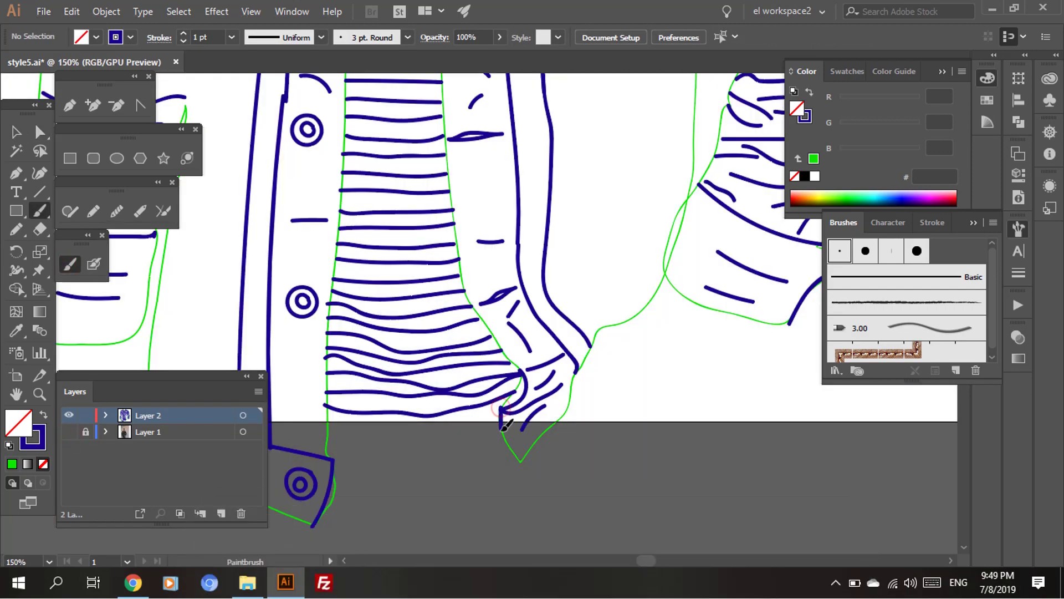
key("ctrl+minus")
key("ctrl+minus")
key("ctrl+minus")
key("ctrl+equal")
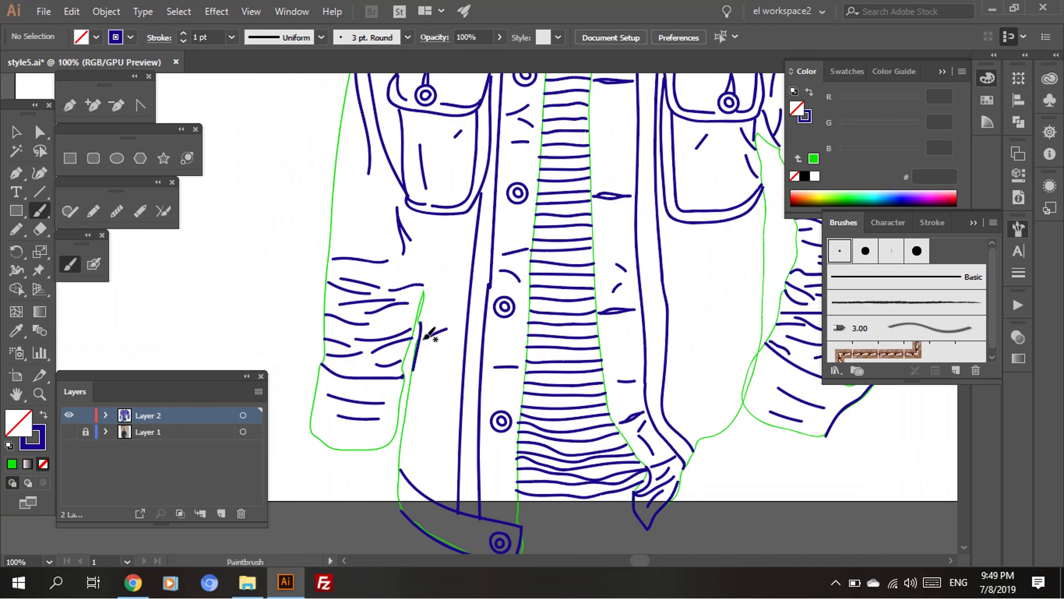
key("ctrl+equal")
key("ctrl+minus")
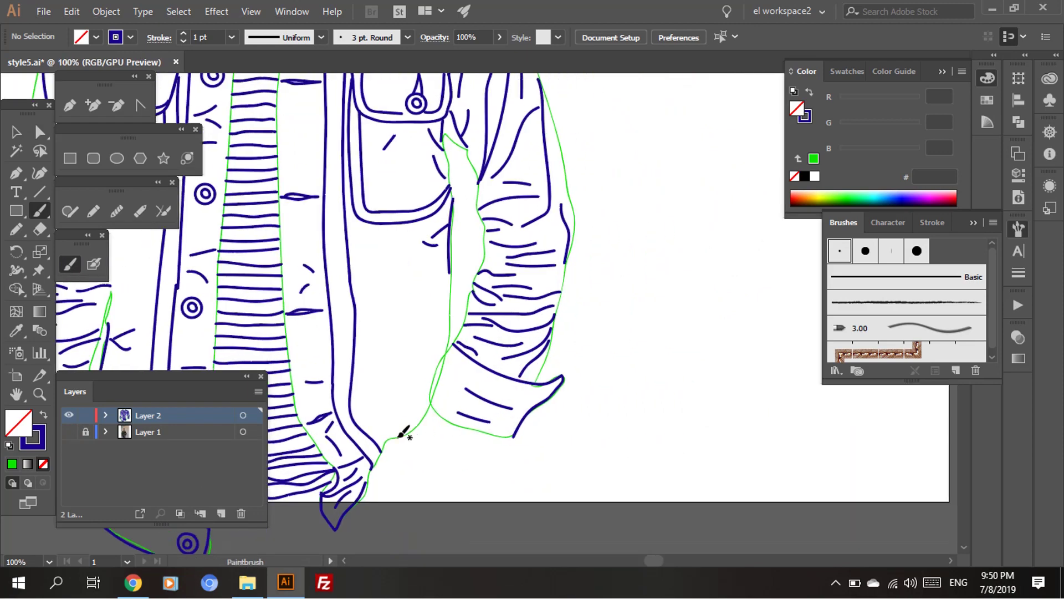
key("ctrl+minus")
key("ctrl+minus")
left_click(69, 432)
key("ctrl+equal")
key("ctrl+equal")
key("ctrl+minus")
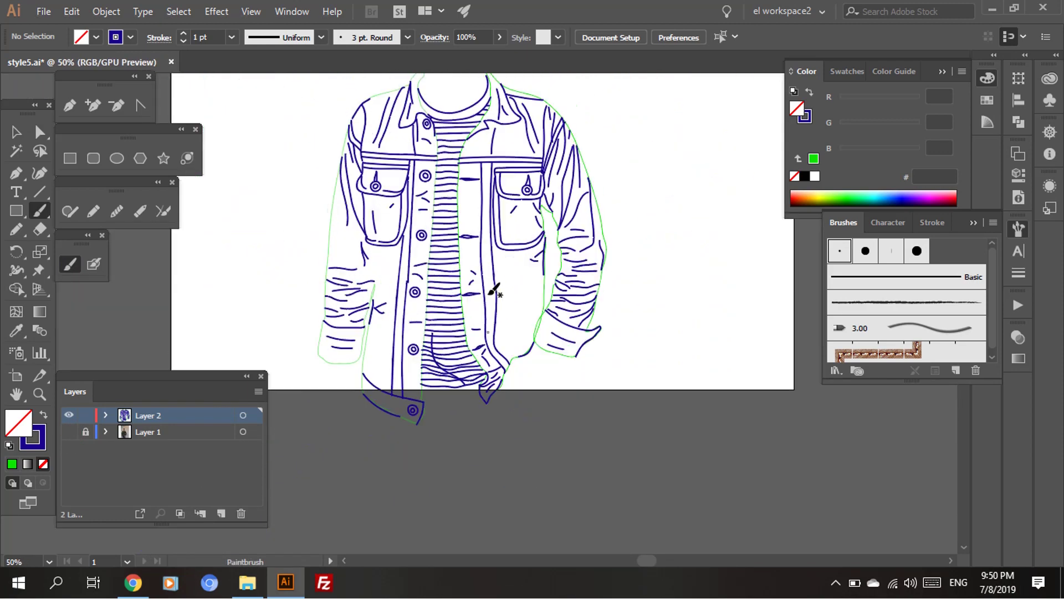
key("ctrl+minus")
Show the reference photo and zoom in closely on the face and neck.
key("ctrl+equal")
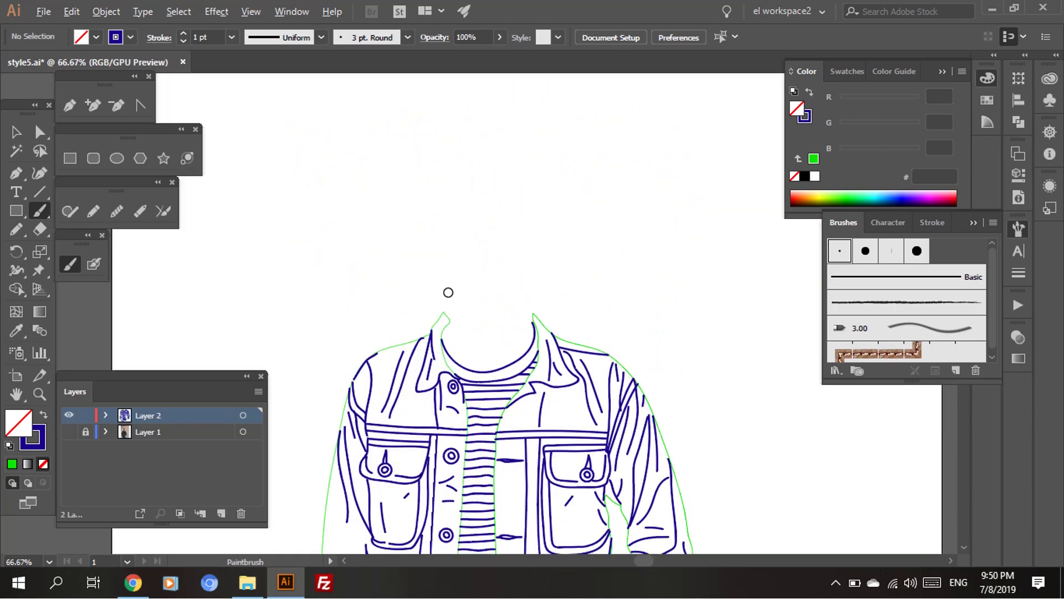
key("ctrl+equal")
left_click(69, 431)
key("ctrl+equal")
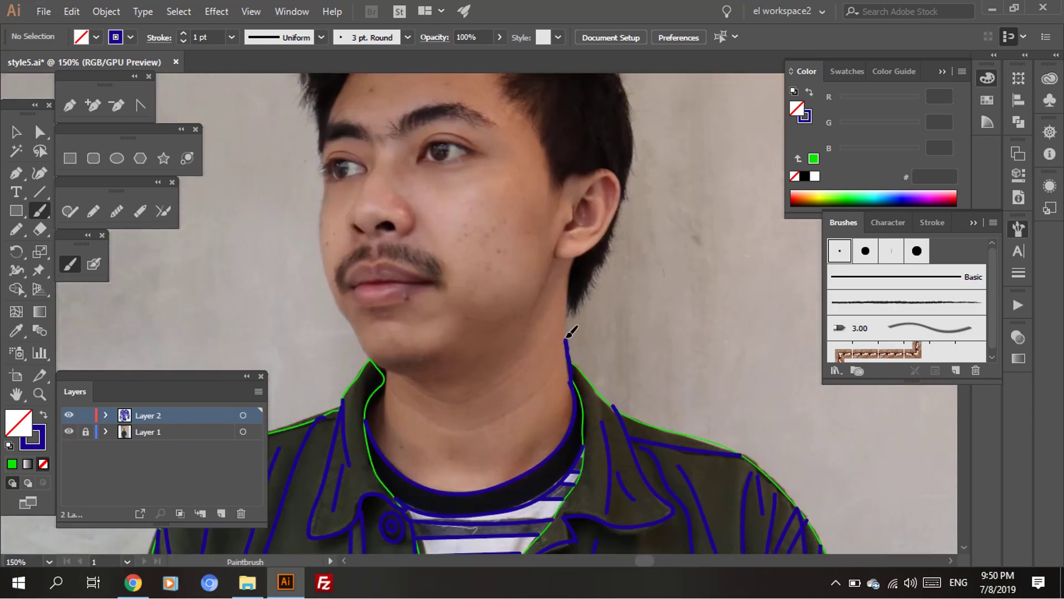
scroll(576, 277, "up", 1)
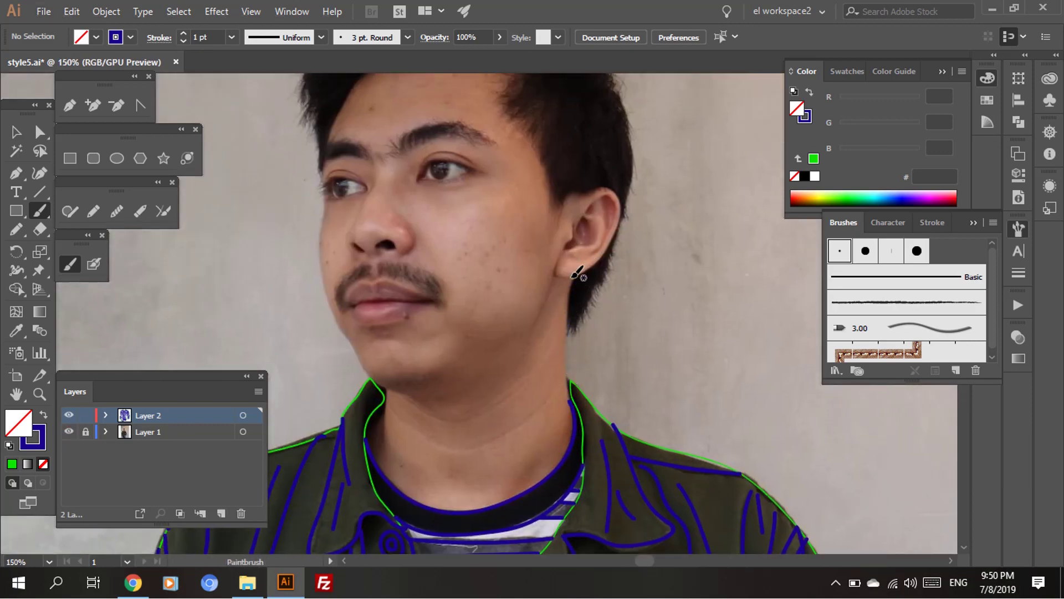
key("ctrl+equal")
key("ctrl+equal")
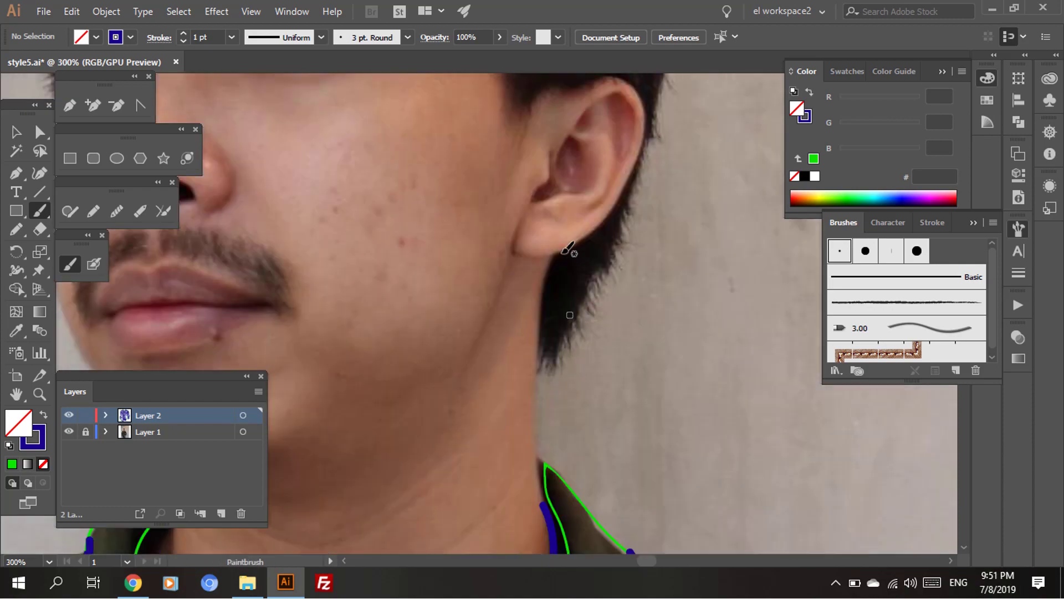
Trace the back of the neck down to the collar and along the collar edge.
left_click_drag(544, 321, 548, 499)
scroll(535, 398, "up", 1)
scroll(348, 447, "left", 4)
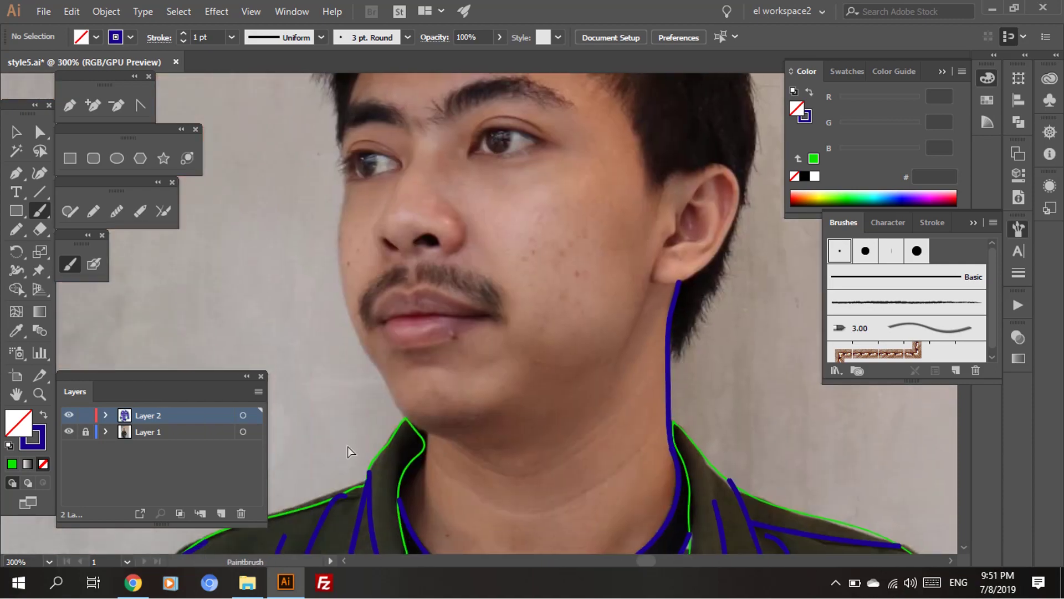
scroll(485, 366, "down", 3)
scroll(486, 366, "up", 1)
mouse_move(438, 407)
left_mouse_down()
mouse_move(463, 356)
mouse_move(469, 425)
left_mouse_up()
scroll(650, 397, "down", 1)
scroll(743, 430, "up", 5)
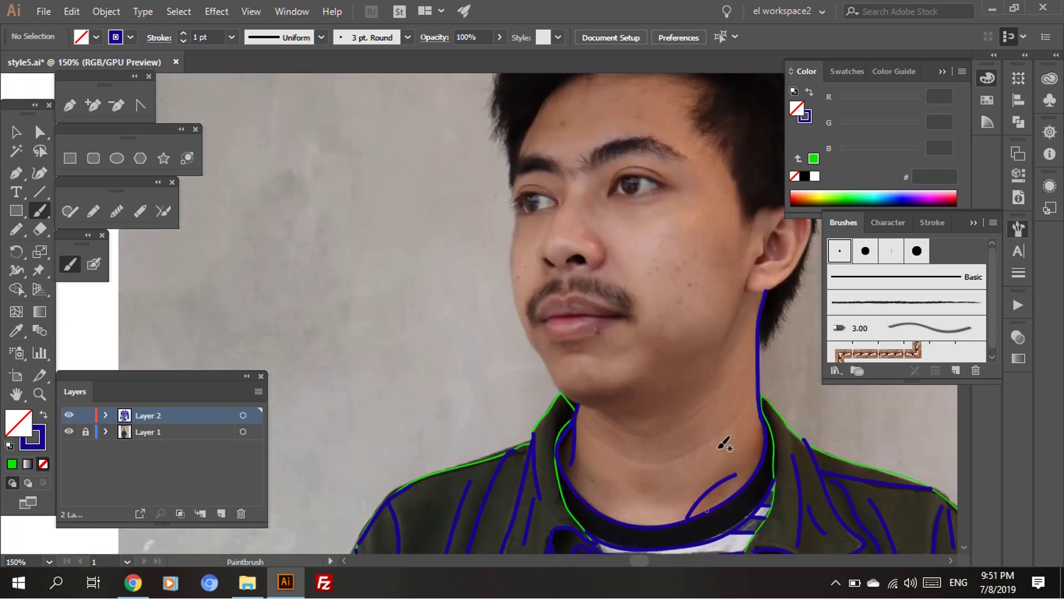
scroll(499, 266, "right", 2)
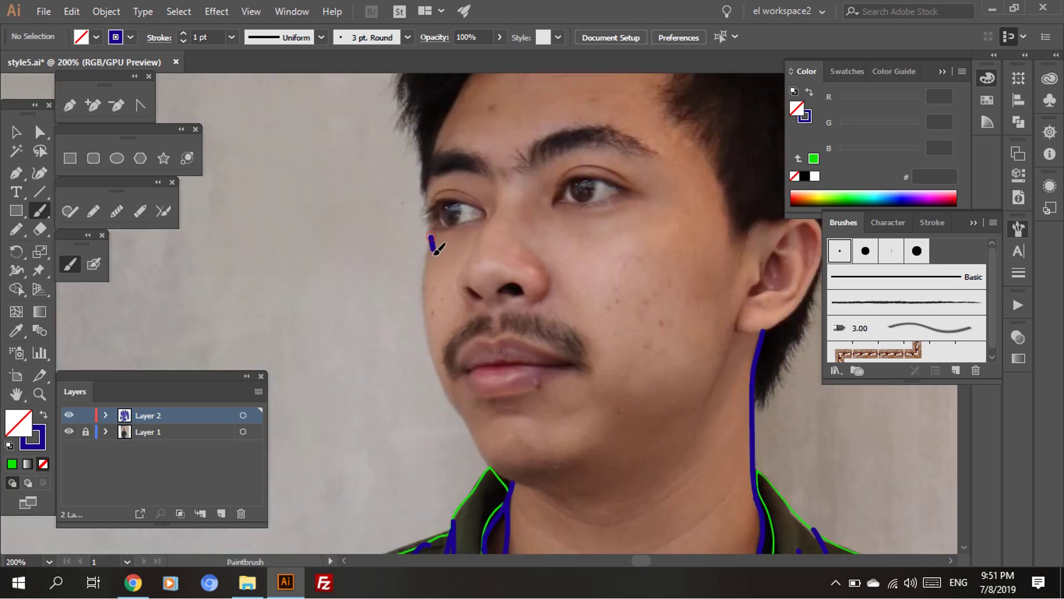
scroll(742, 328, "right", 4)
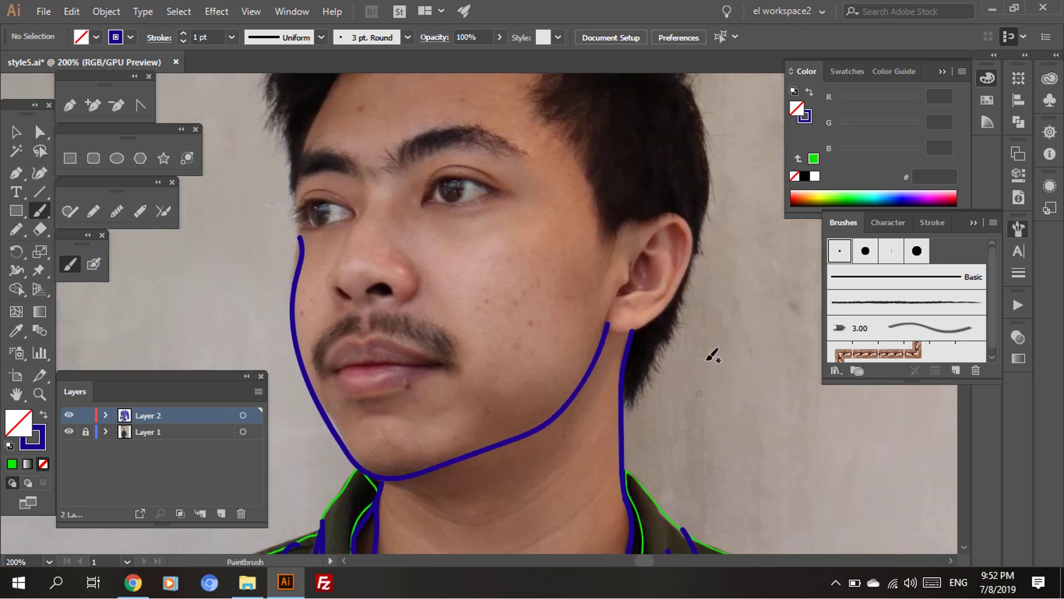
scroll(708, 357, "right", 2)
scroll(708, 356, "up", 2)
Confirm the brush settings and paint the navy outline of the ear.
key("Return")
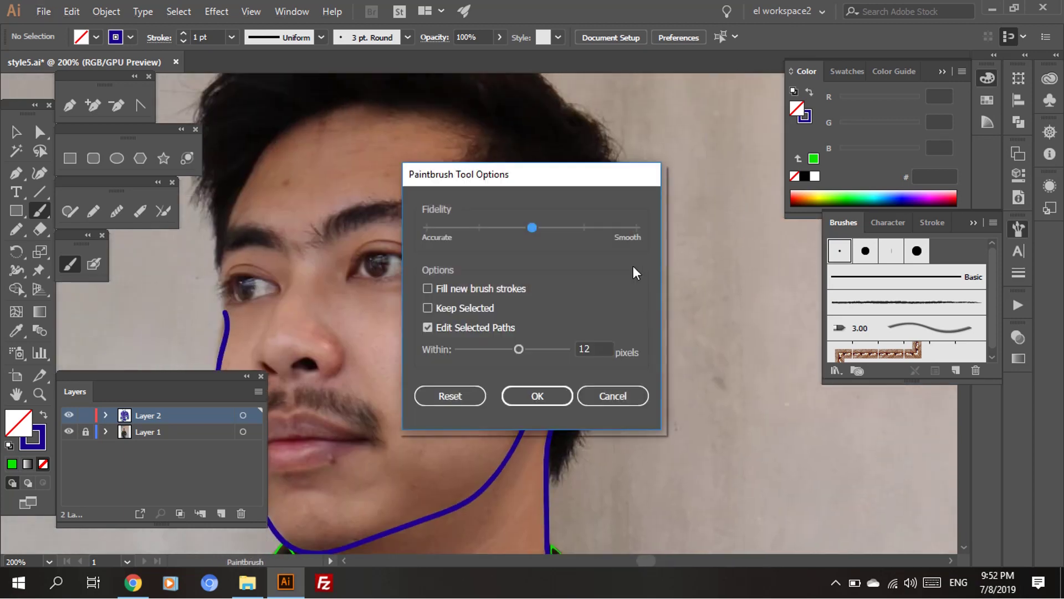
key("Return")
key("ctrl+z")
left_click_drag(535, 311, 564, 289)
scroll(520, 397, "up", 2)
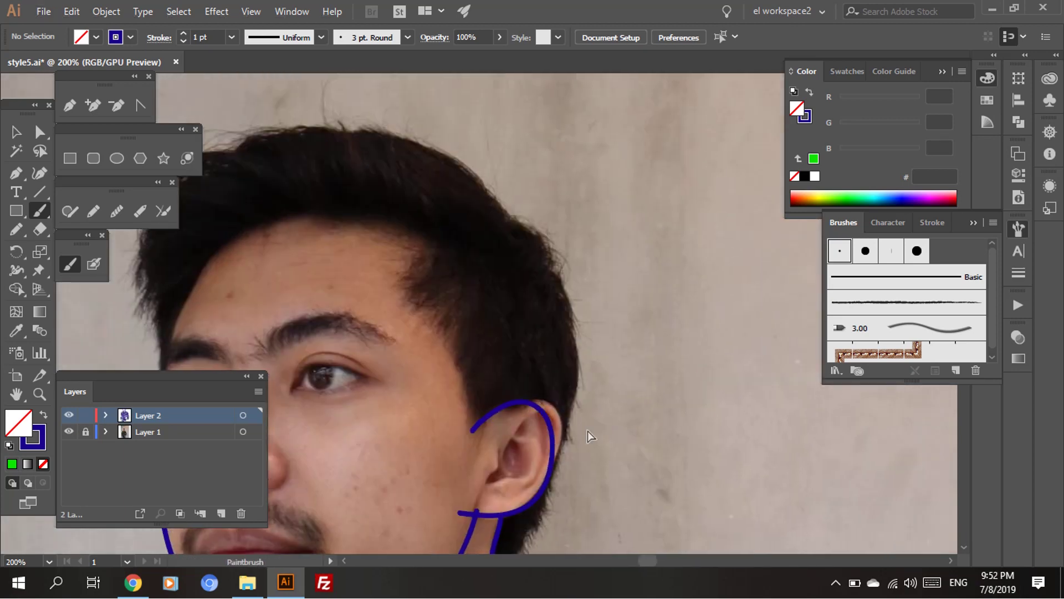
scroll(587, 431, "up", 2)
Delete the extra neck segment below the ear using Direct Selection.
key("a")
left_click(451, 454)
key("Delete")
key("b")
scroll(448, 431, "up", 2)
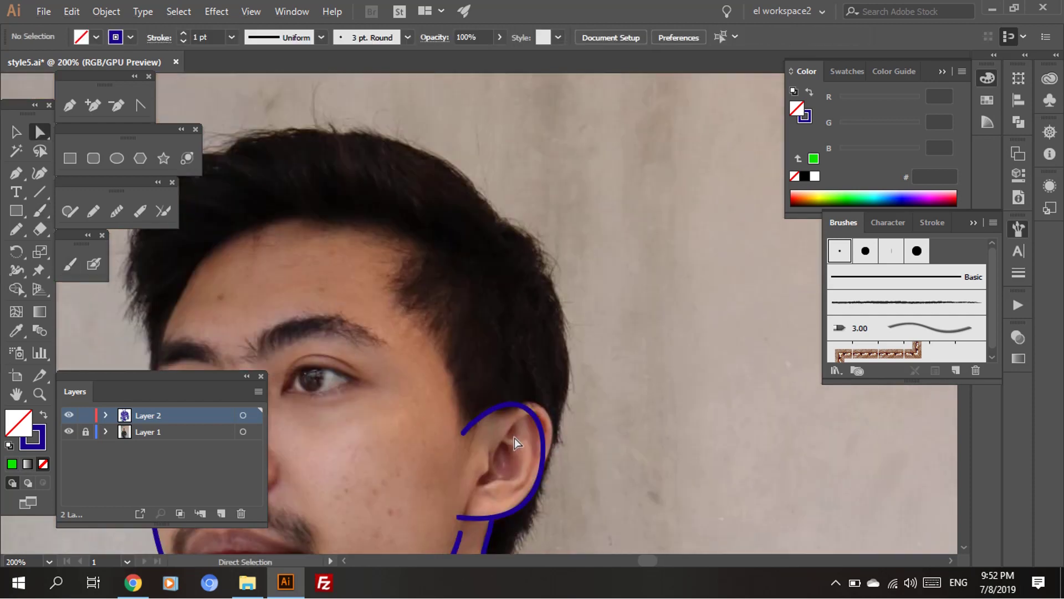
scroll(514, 438, "right", 2)
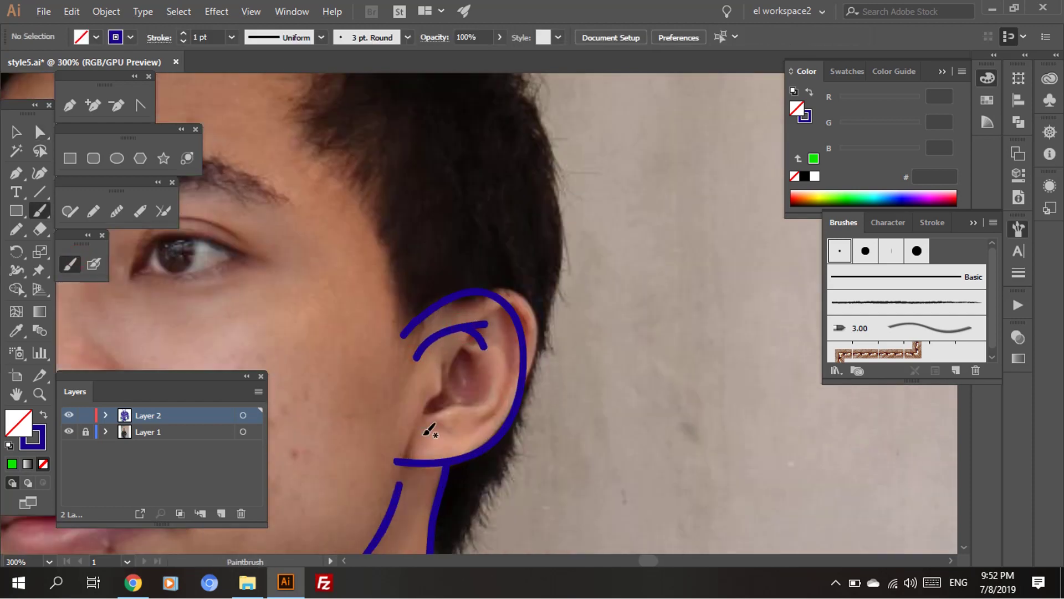
scroll(501, 391, "up", 2)
Resize the ear drawing to fit the ear in the photo.
key("ctrl+plus")
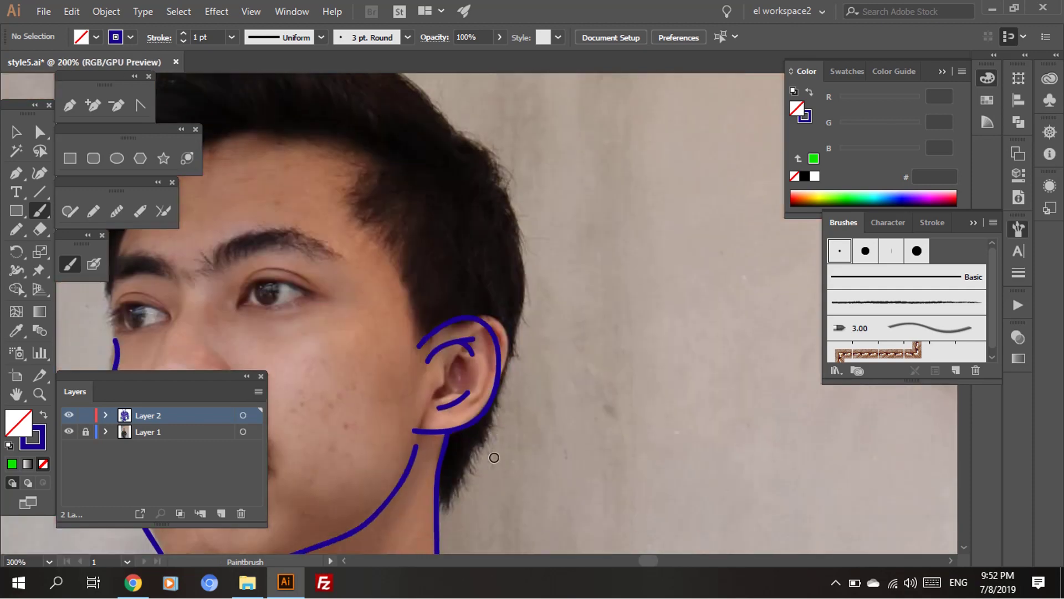
key("v")
left_click(457, 395)
left_click_drag(457, 393, 456, 411)
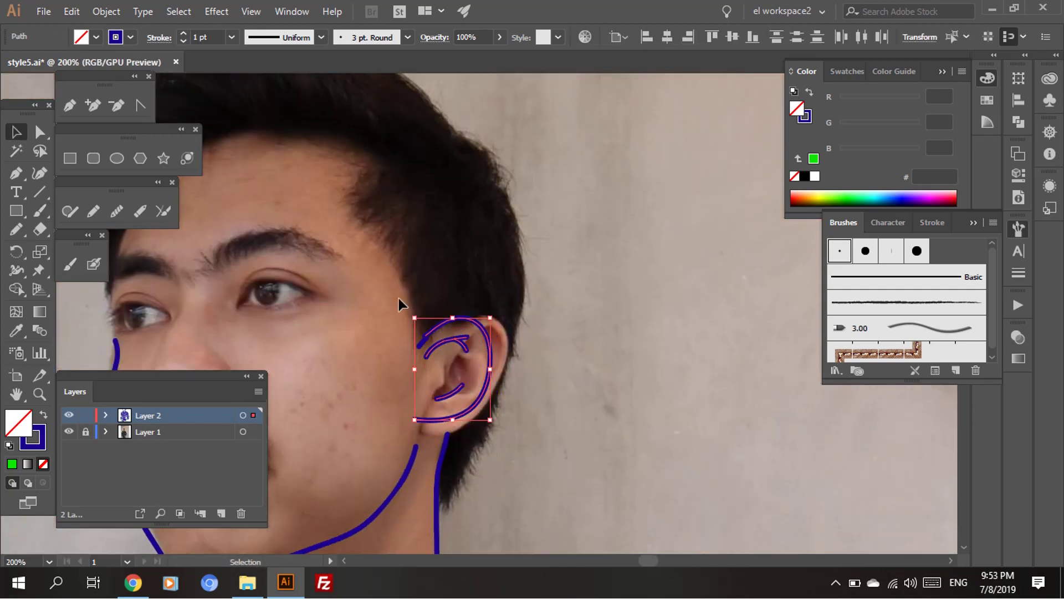
scroll(522, 494, "down", 3)
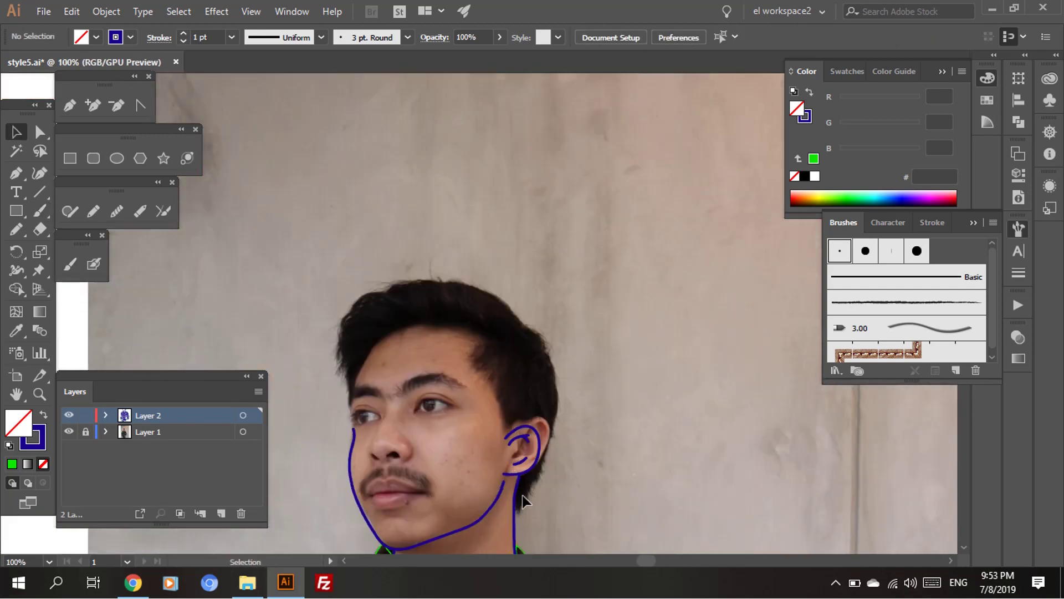
scroll(474, 511, "up", 5)
Smooth out the jawline curve, then deselect it.
left_click(476, 466)
left_click_drag(363, 473, 299, 443)
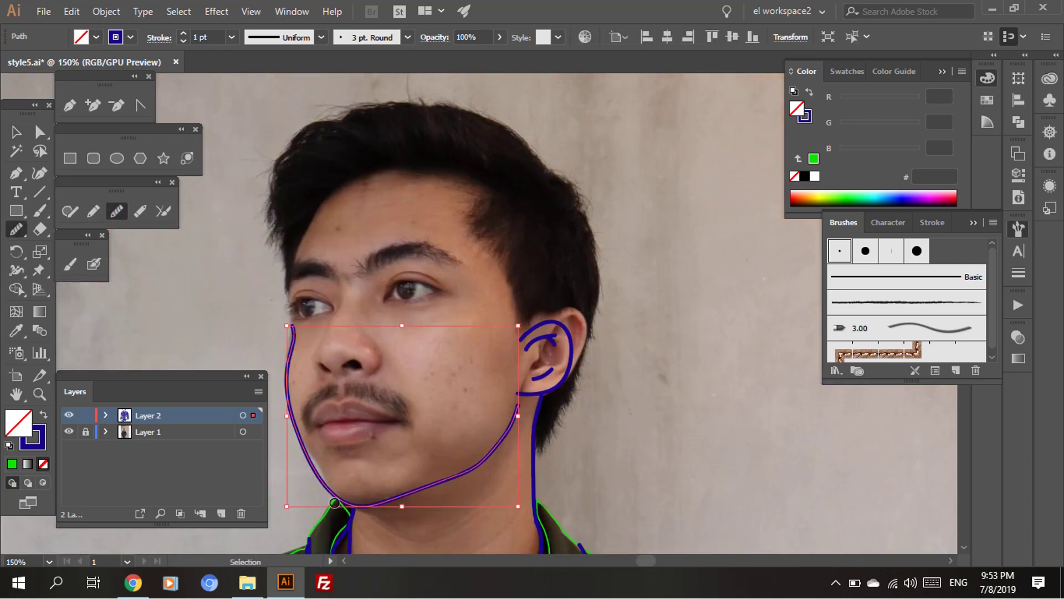
left_click(93, 211)
key("ctrl+plus")
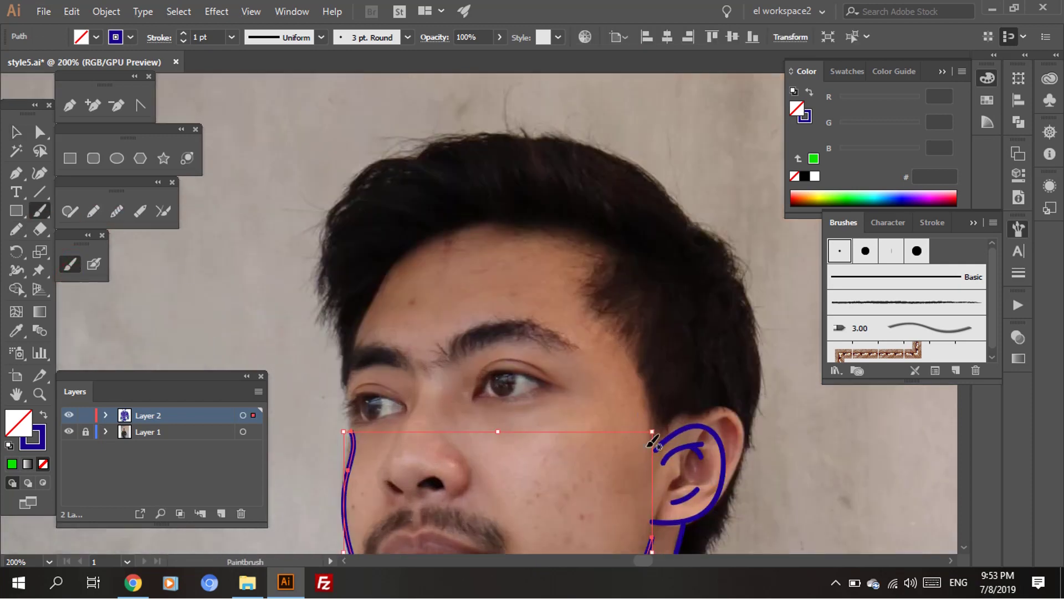
key("ctrl+shift+a")
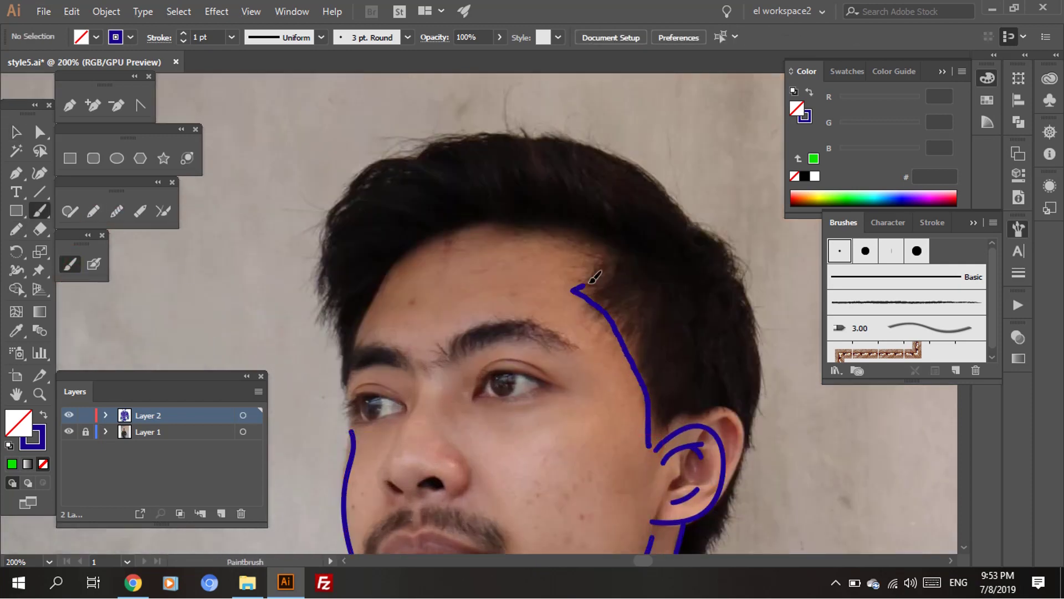
Adjust an anchor point on the hair outline with Direct Selection.
scroll(539, 494, "up", 1)
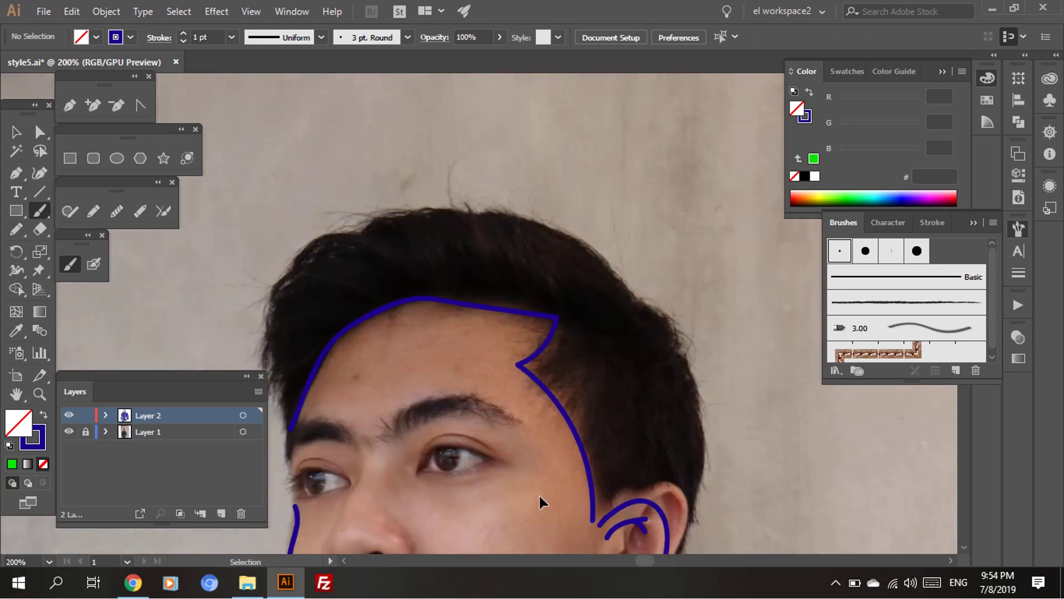
scroll(397, 484, "left", 2)
scroll(397, 483, "down", 3)
scroll(689, 411, "right", 2)
scroll(550, 429, "right", 2)
scroll(551, 430, "down", 2)
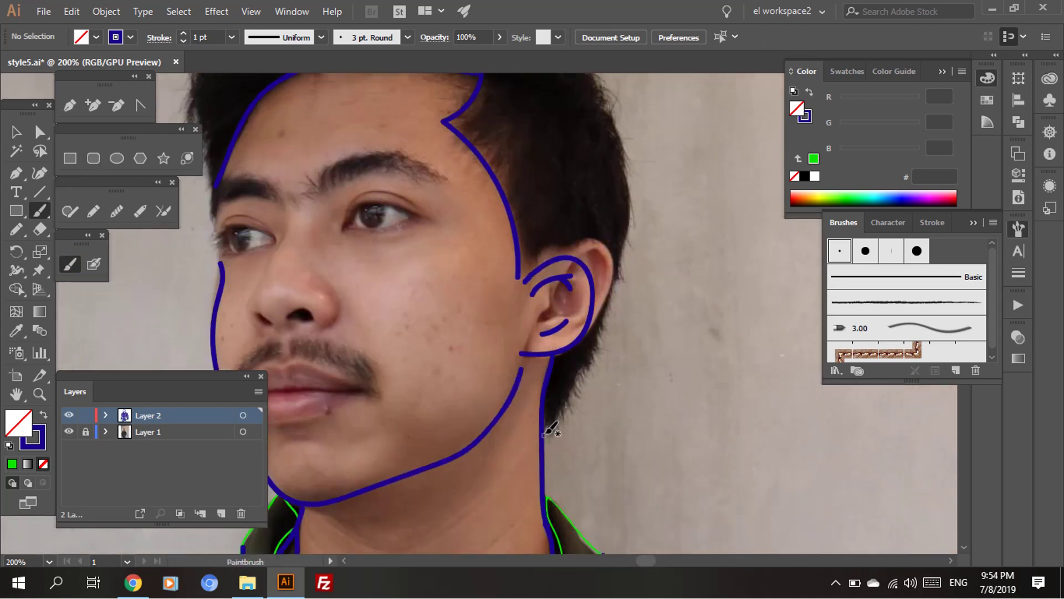
scroll(594, 83, "up", 3)
key("a")
left_click(570, 218)
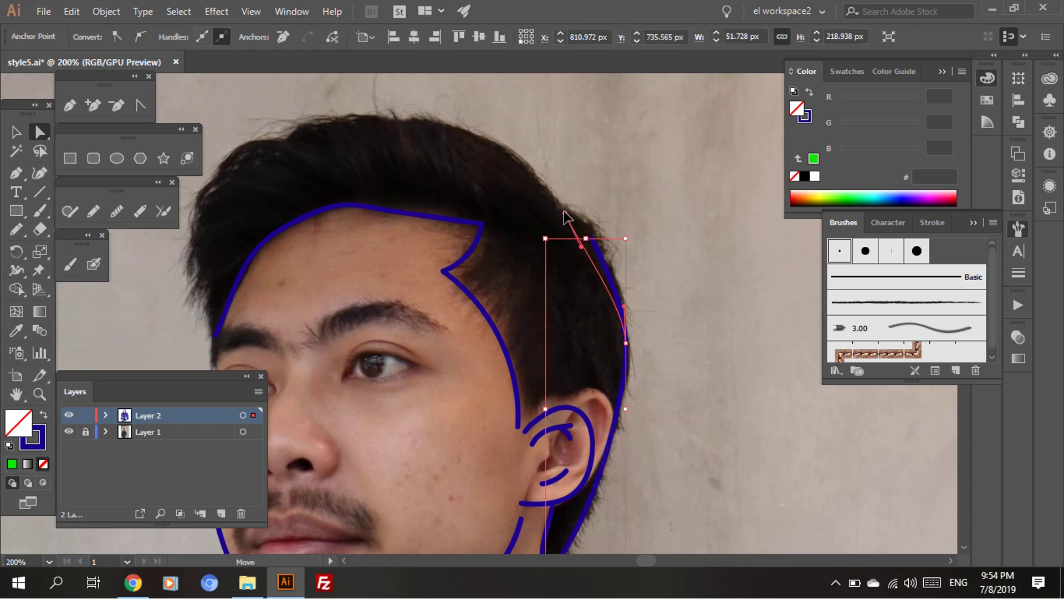
left_click(612, 243)
scroll(609, 288, "up", 3)
scroll(610, 333, "left", 1)
Paint the outer hair outline across the top and down the left side.
key("b")
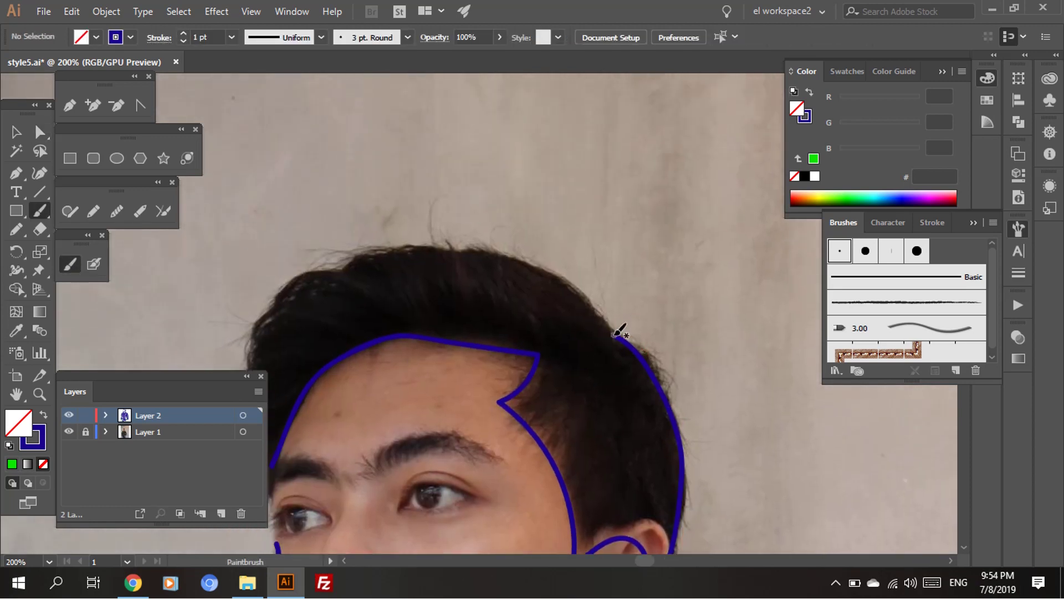
key("ctrl+1")
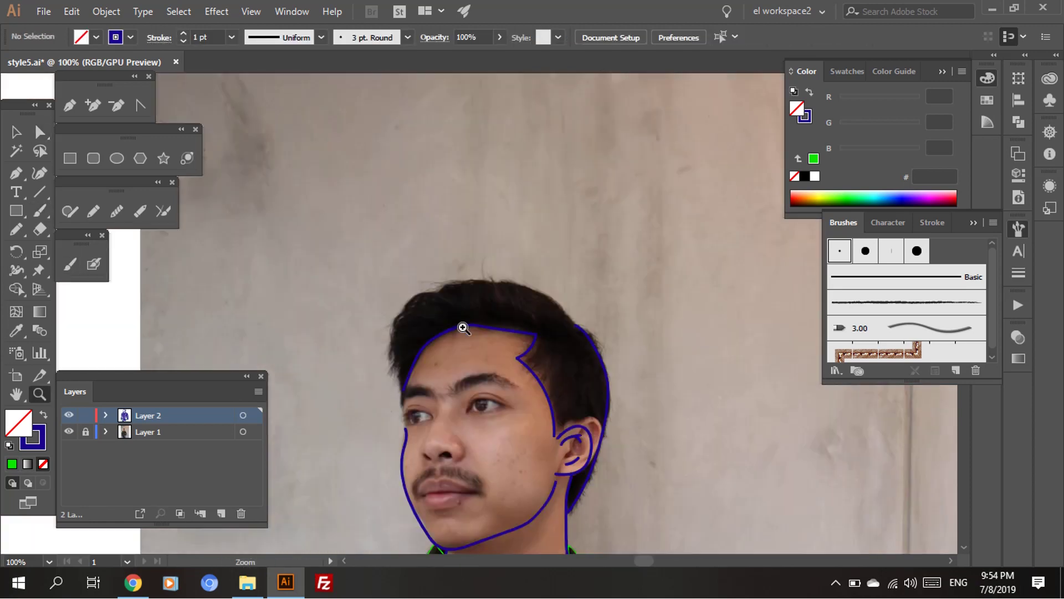
key("ctrl+z")
scroll(545, 400, "up", 2)
left_click_drag(602, 286, 543, 214)
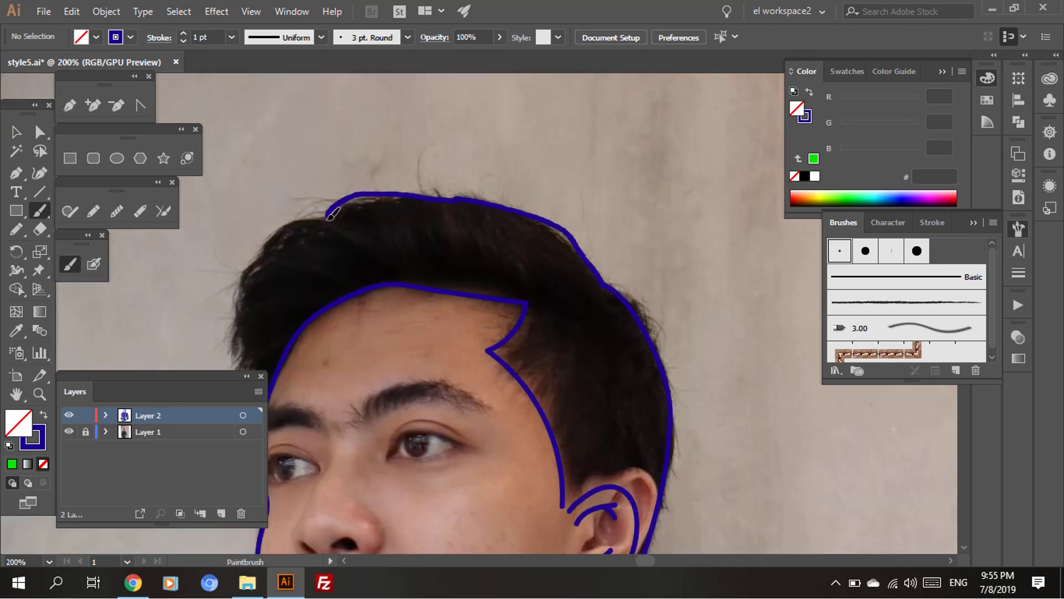
left_click_drag(240, 301, 344, 211)
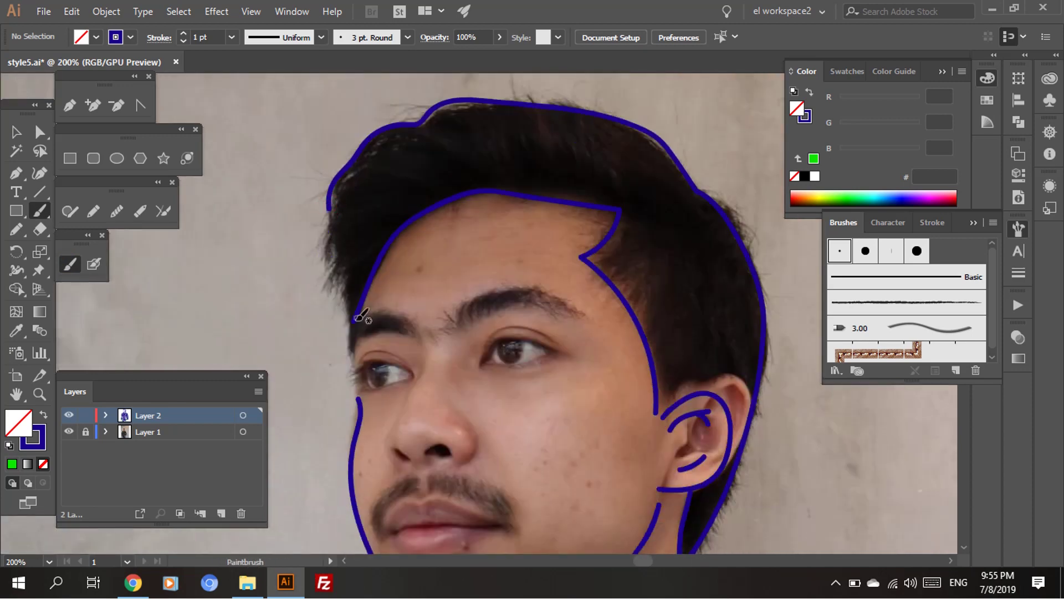
left_click(69, 432)
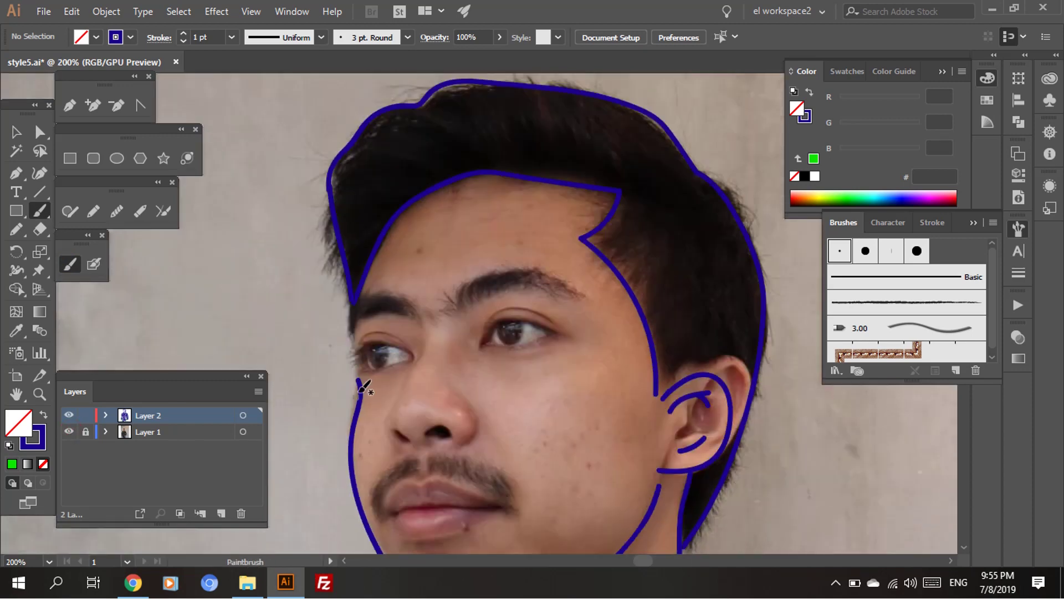
scroll(506, 209, "up", 1)
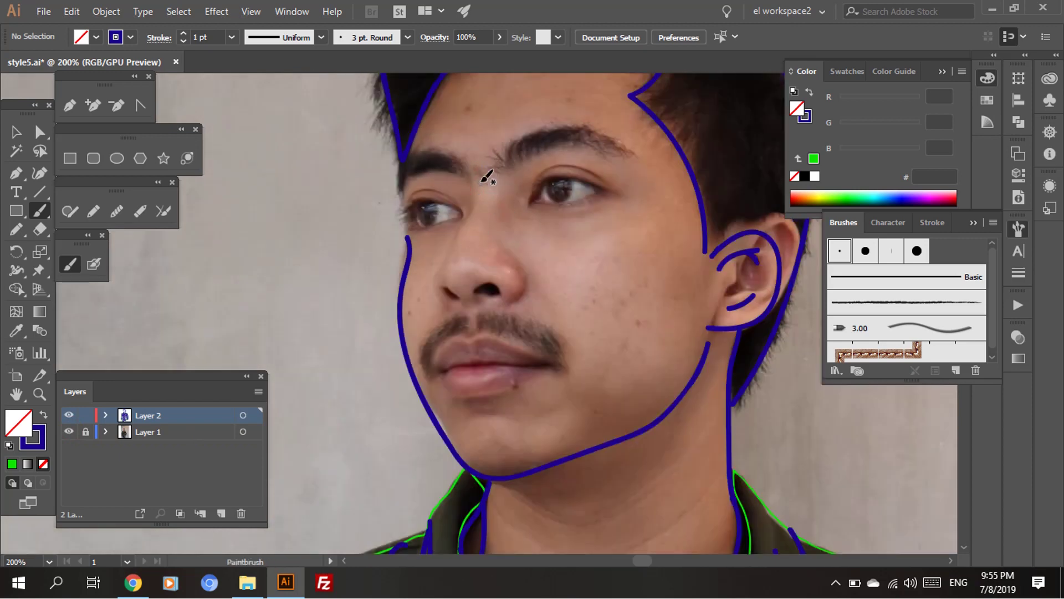
Paint the mouth line and the lower lip curve beneath it.
key("Return")
left_click(518, 394)
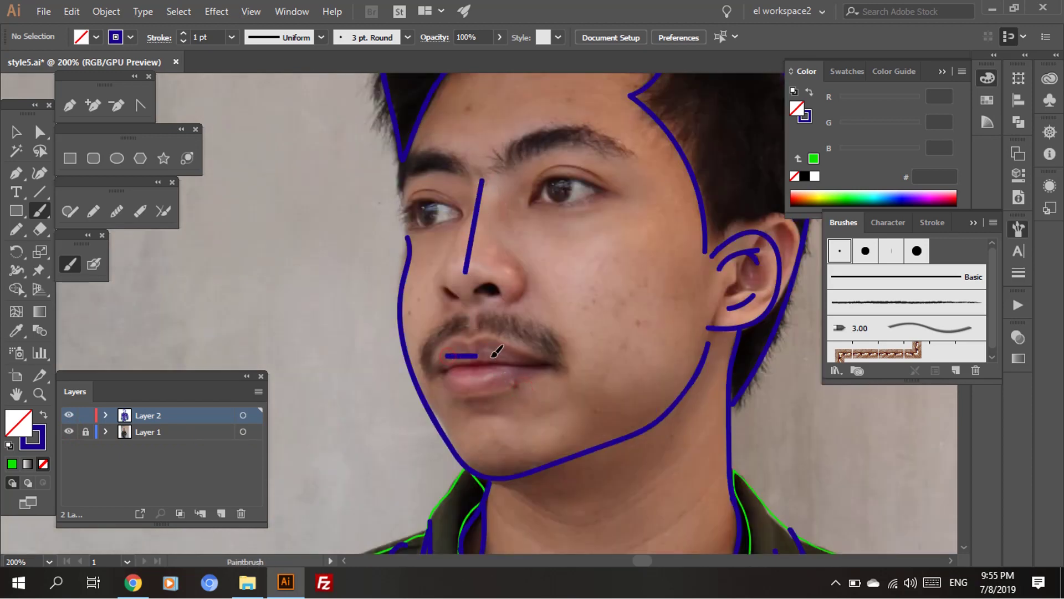
left_click_drag(510, 355, 452, 363)
scroll(522, 375, "up", 1)
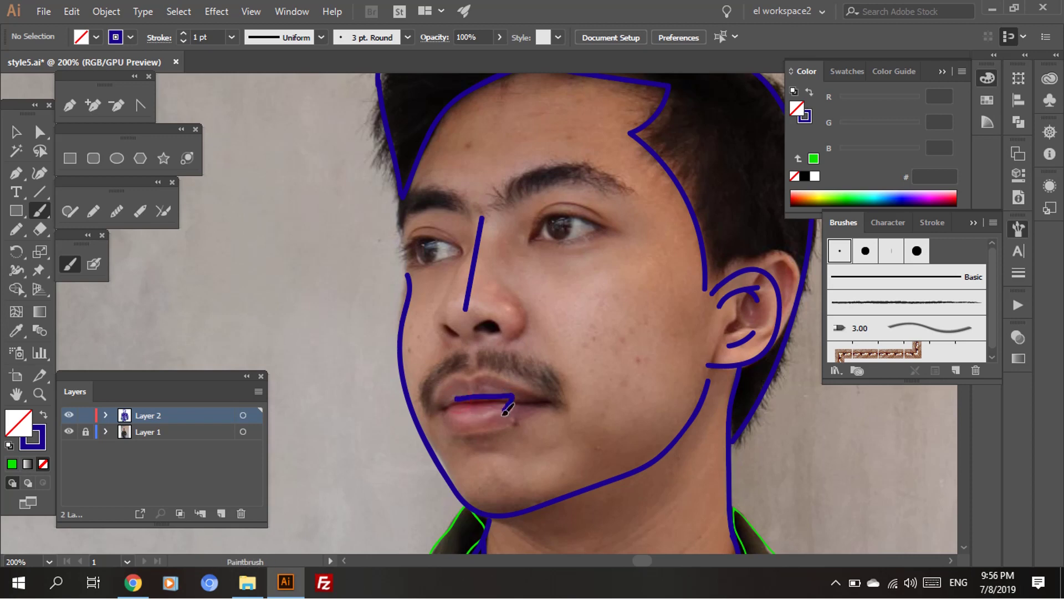
left_click_drag(511, 398, 455, 398)
scroll(499, 410, "up", 2)
scroll(499, 410, "up", 1)
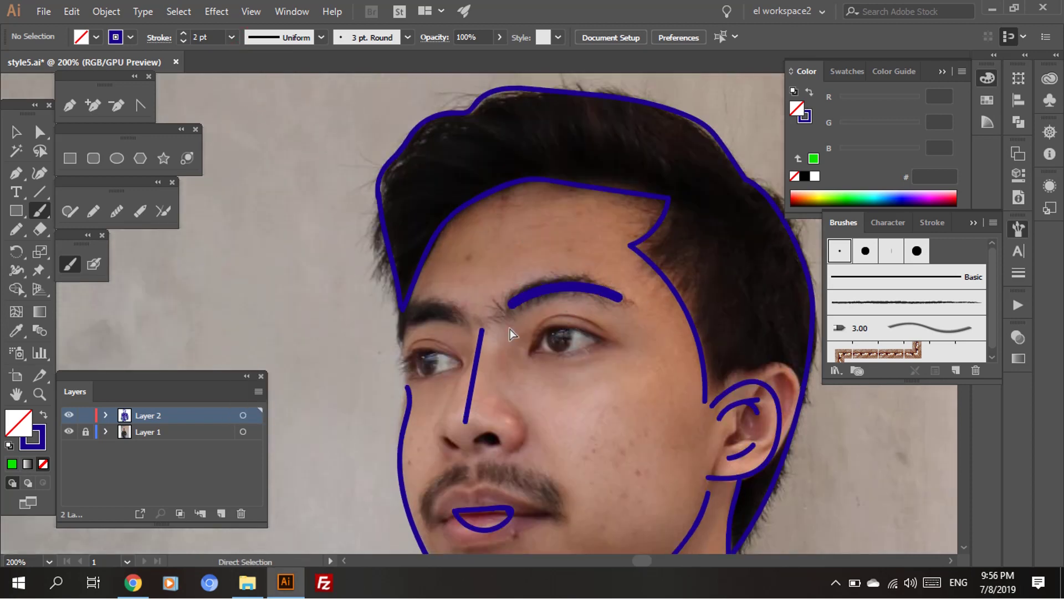
Draw dark-blue filled ellipses over both pupils for the eyes.
key("ctrl+plus")
scroll(485, 375, "down", 2)
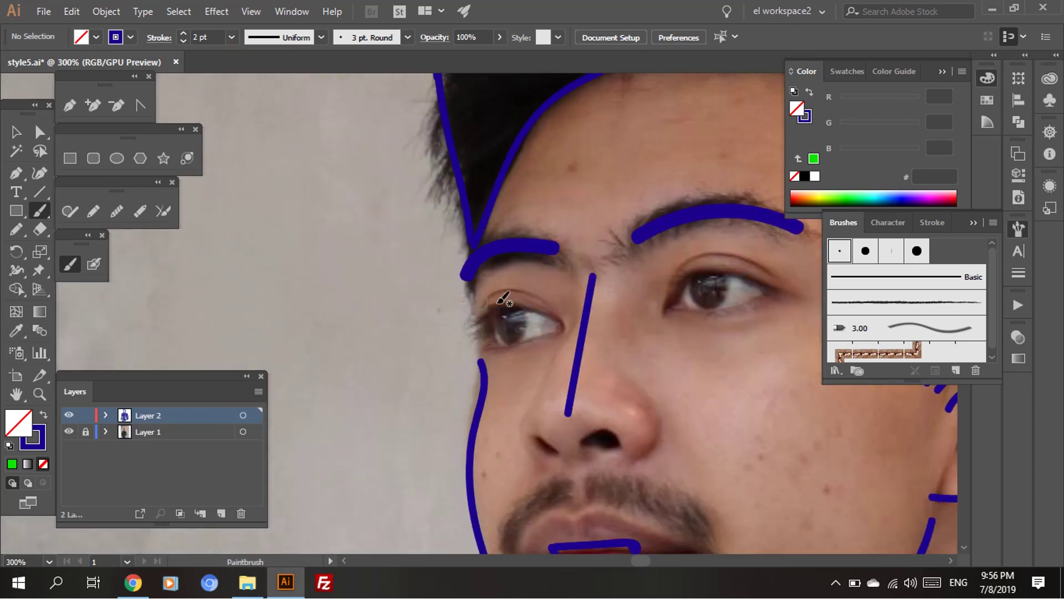
scroll(465, 316, "right", 2)
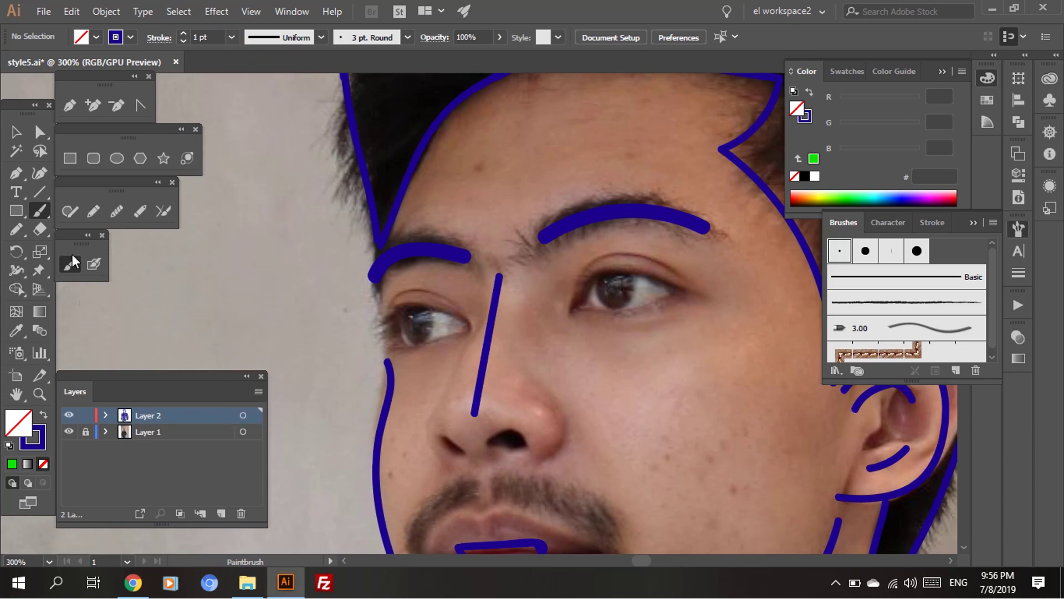
key("l")
left_click_drag(636, 312, 453, 382)
left_click(655, 317)
left_click(576, 333)
key("shift+x")
scroll(572, 361, "up", 1)
scroll(450, 381, "left", 2)
scroll(444, 297, "down", 3)
Pull the face contour's top end up toward the eyebrow.
key("a")
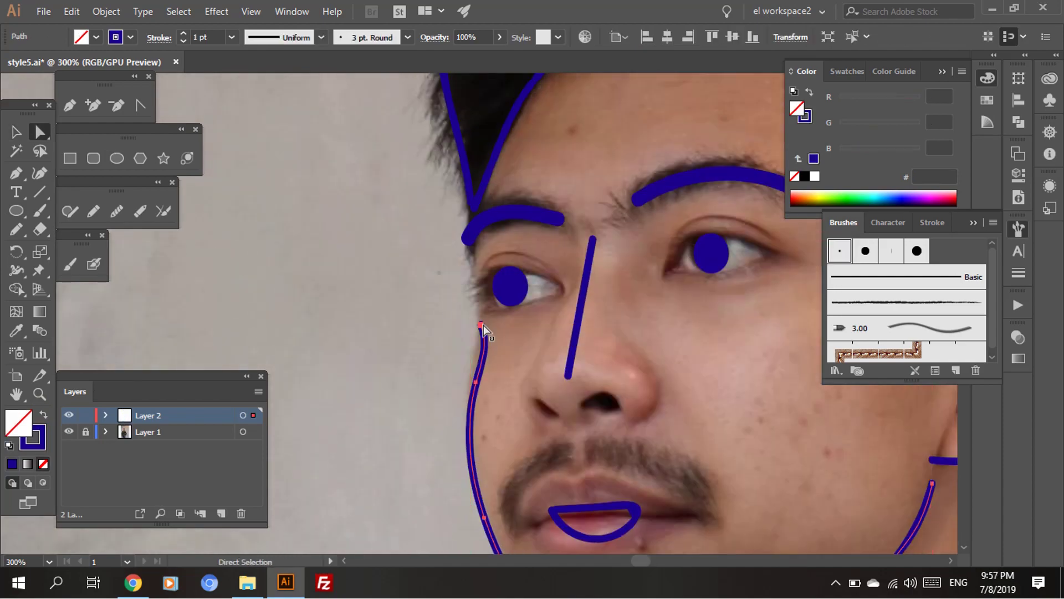
left_click_drag(484, 325, 477, 214)
key("ctrl+shift+a")
Hide the photo and lengthen the nose line, angling it downward.
key("ctrl+0")
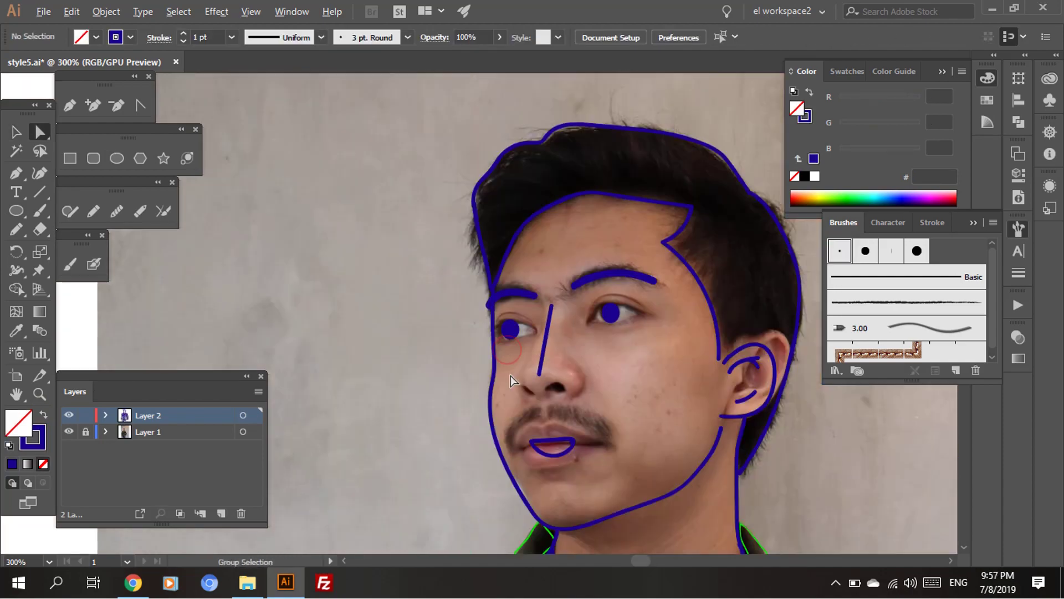
left_click(69, 431)
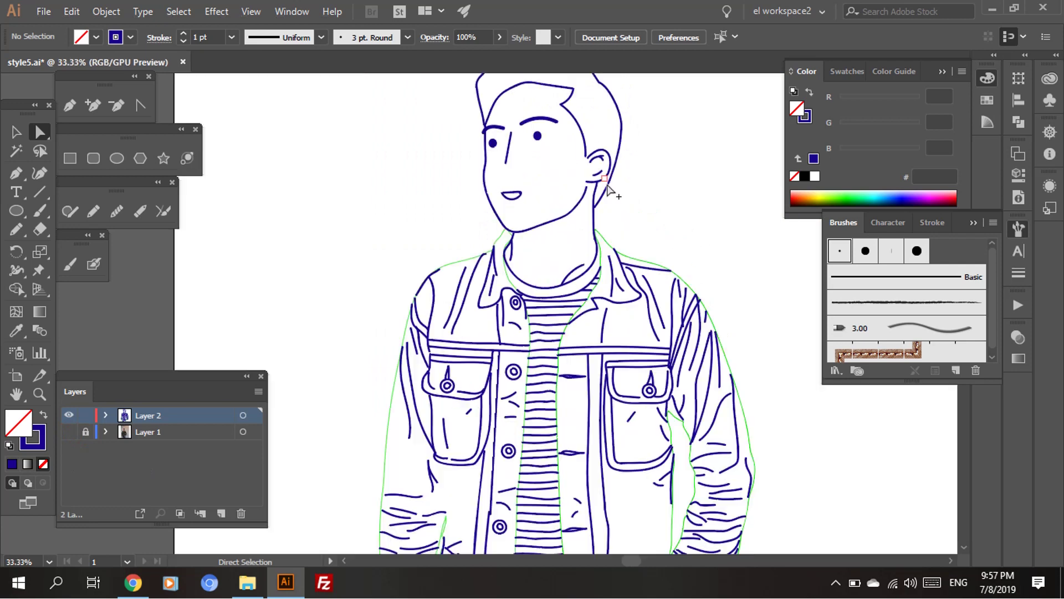
scroll(607, 189, "up", 5)
key("v")
left_click(495, 249)
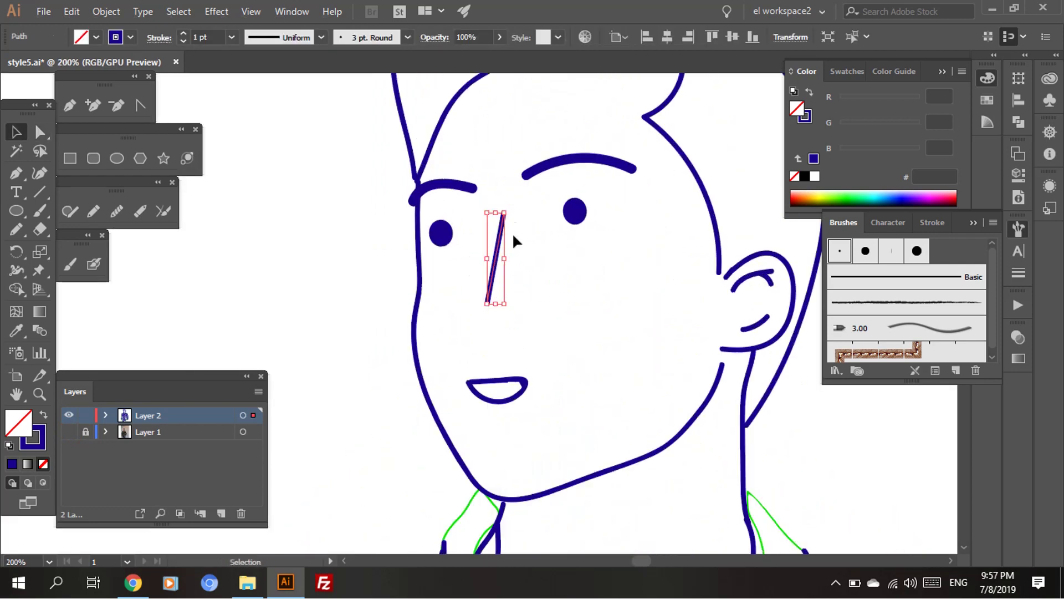
key("ctrl+shift+a")
left_click(495, 302)
left_click_drag(496, 319, 521, 343)
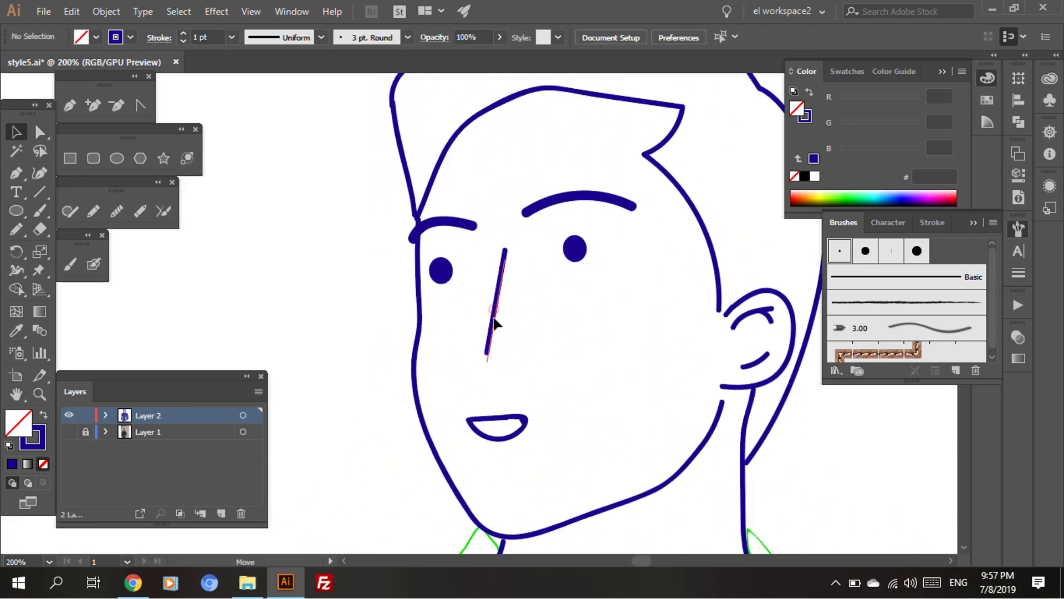
key("ctrl+shift+a")
Replace the curved mouth with a short straight brush stroke.
left_click(560, 404)
key("Delete")
key("b")
left_click_drag(518, 396, 550, 397)
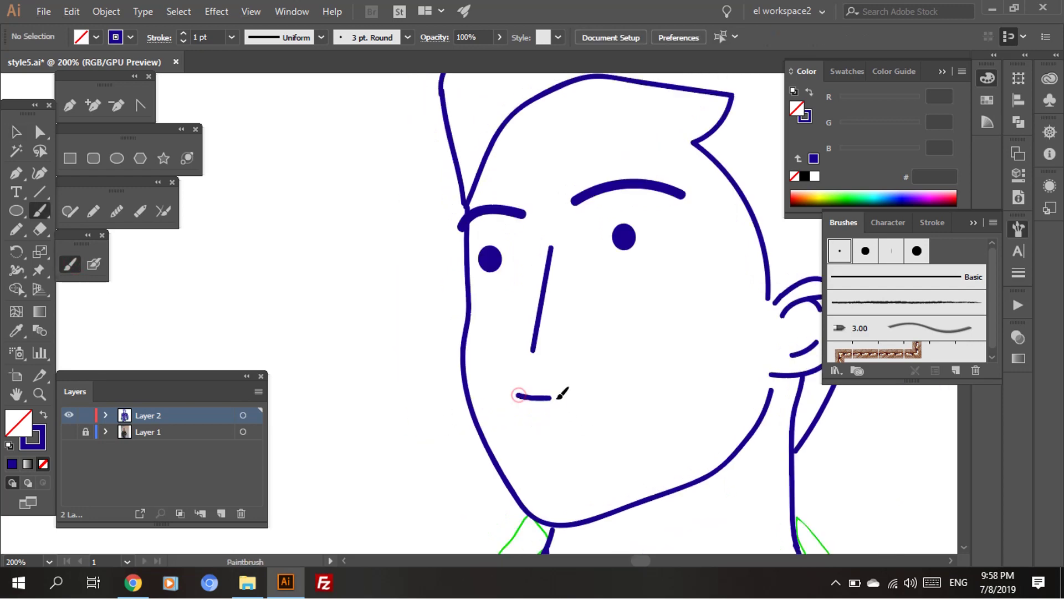
scroll(624, 228, "down", 5)
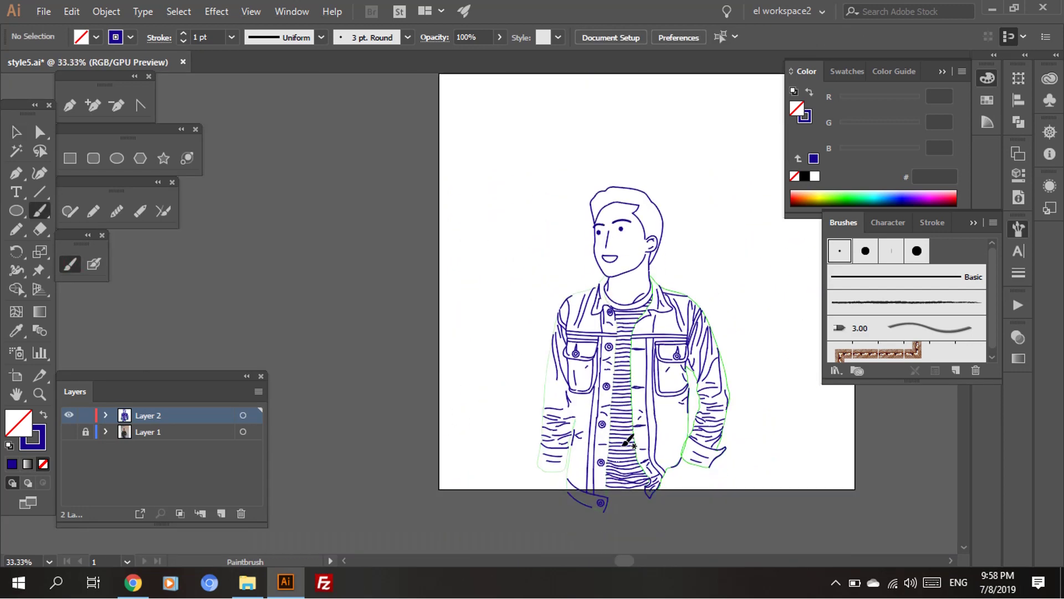
scroll(627, 441, "up", 5)
Redraw the inner hairline along a smoother curve with the Pencil.
key("n")
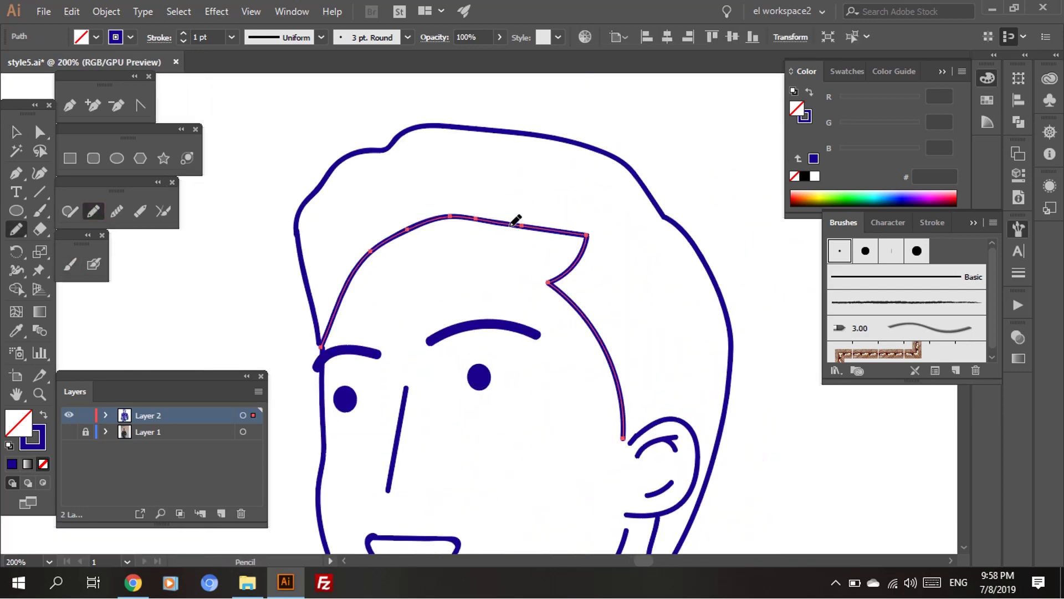
scroll(518, 218, "down", 1)
left_click(518, 183, "ctrl")
scroll(564, 355, "down", 2)
scroll(517, 327, "up", 1)
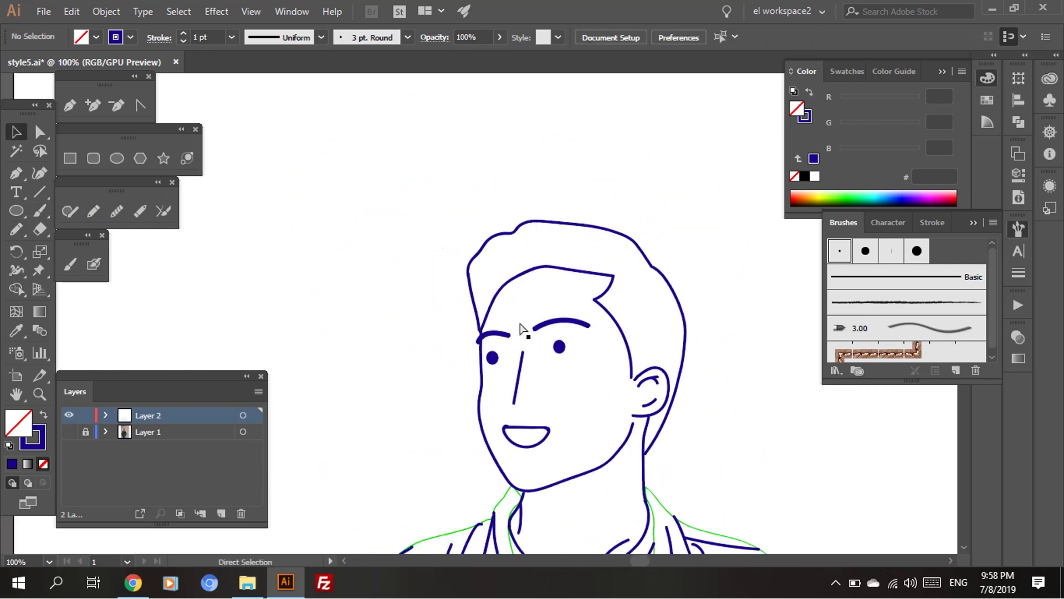
left_click_drag(620, 275, 540, 302)
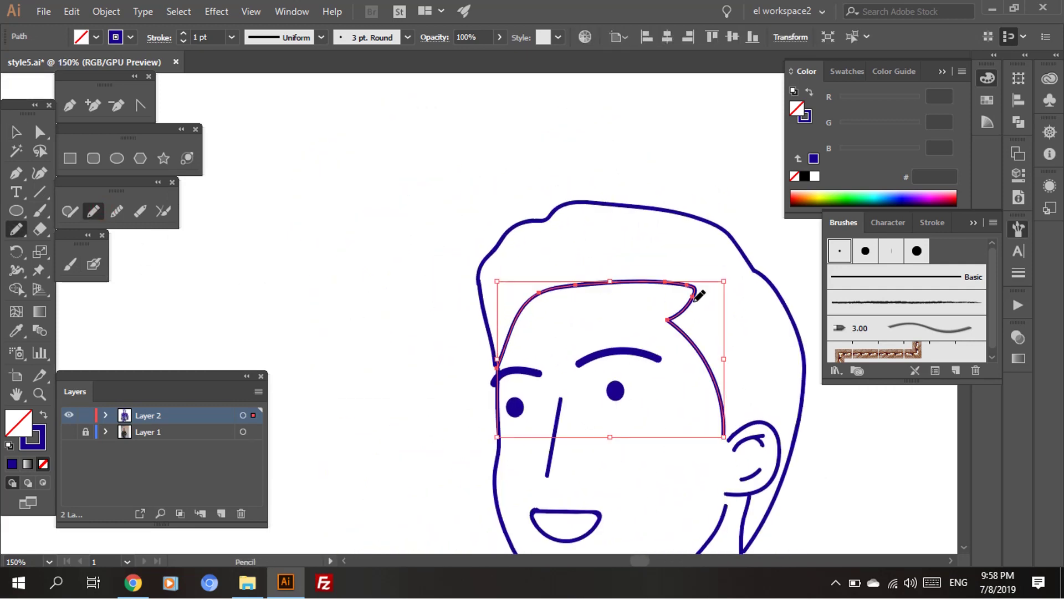
scroll(449, 315, "down", 2)
key("v")
left_click(450, 323)
Select the hairline's end point near the brow with Direct Selection.
key("a")
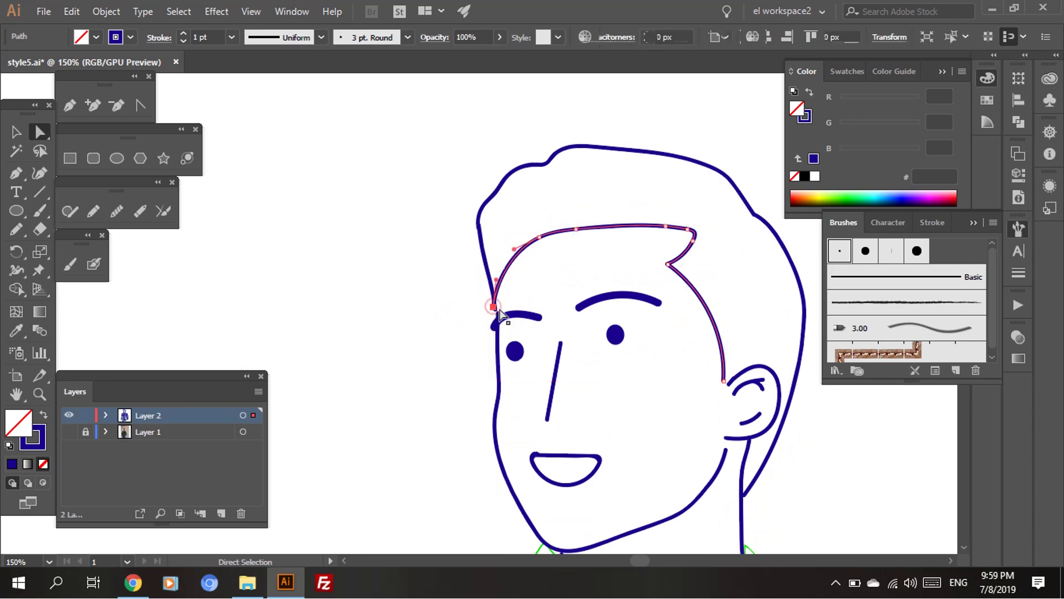
scroll(493, 311, "down", 1)
scroll(493, 311, "right", 2)
left_click(573, 266)
scroll(573, 311, "down", 2)
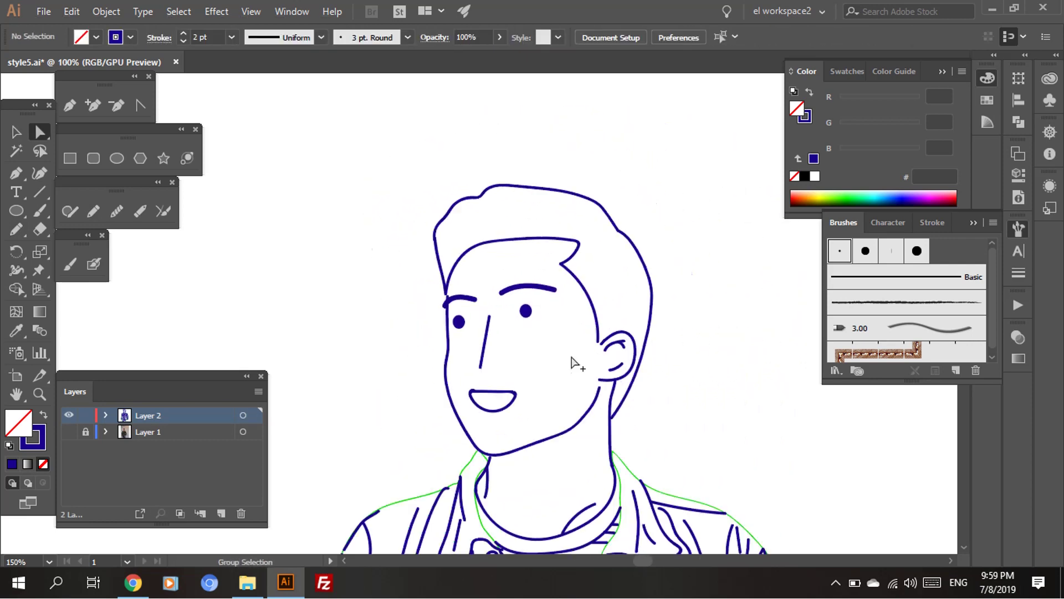
scroll(534, 285, "up", 2)
Nudge the right and left eye dots slightly into position.
key("v")
left_click(543, 352)
left_click_drag(507, 308, 510, 311)
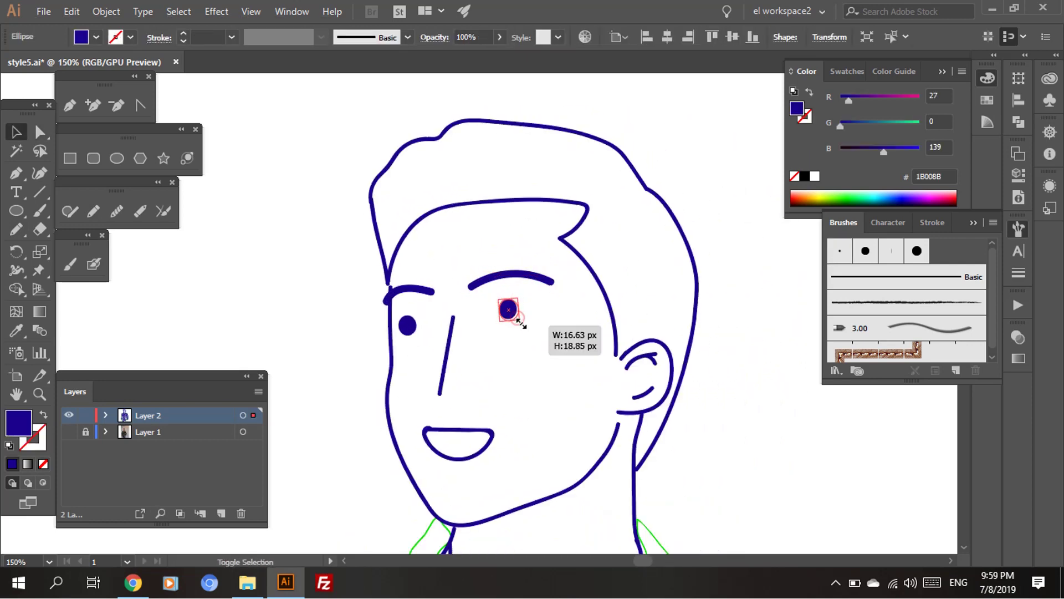
left_click_drag(413, 333, 419, 330)
left_click(470, 385)
scroll(451, 255, "down", 3)
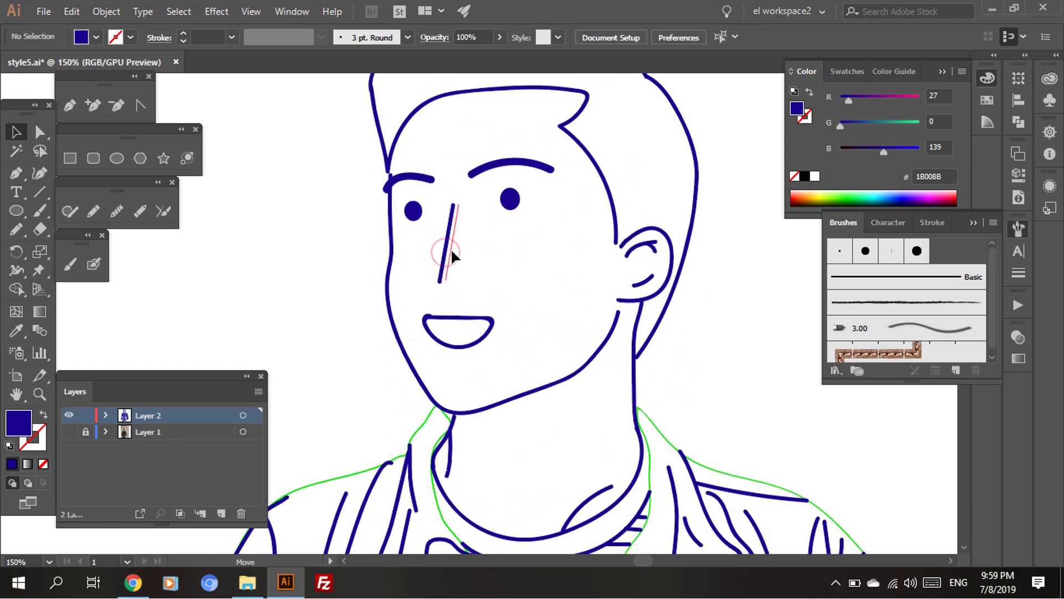
left_click(456, 239)
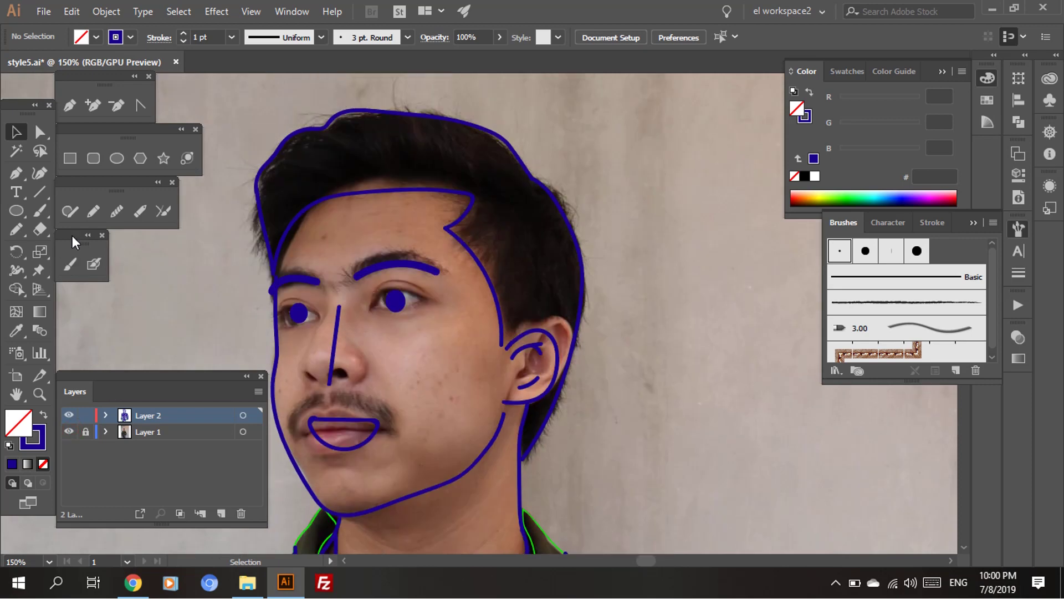
left_click(70, 264)
scroll(338, 182, "up", 2)
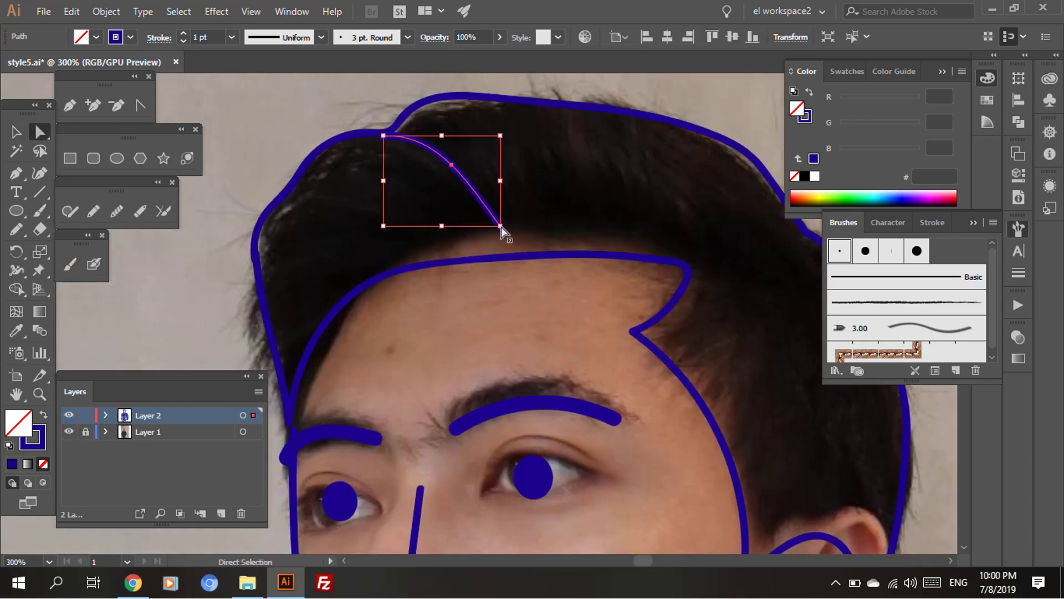
Extend a hair stroke to the forehead line and add a short strand, undoing a stray one.
left_click_drag(501, 228, 521, 253)
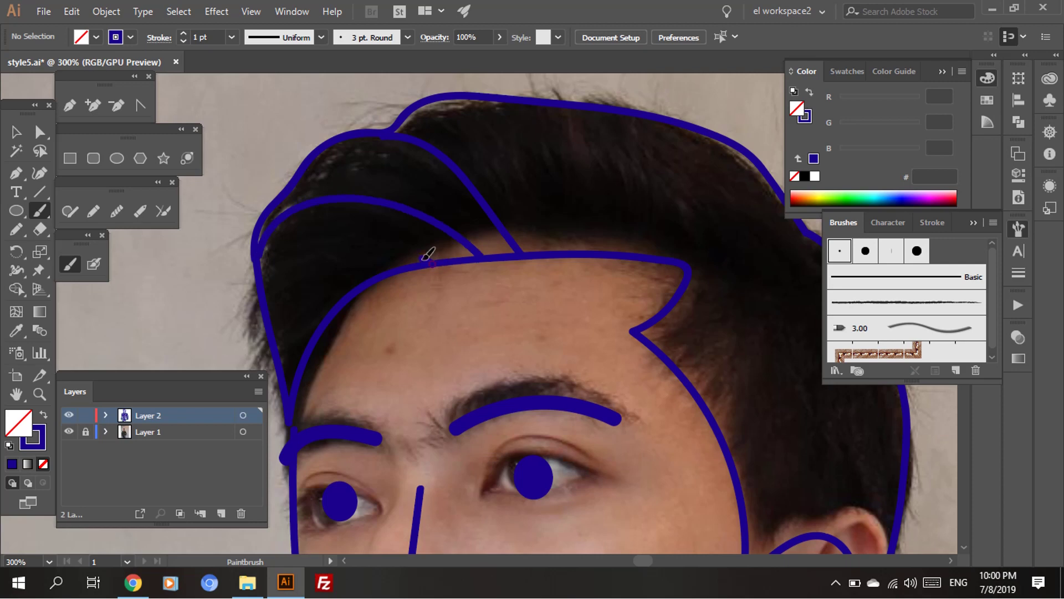
scroll(382, 274, "up", 2)
scroll(443, 294, "right", 1)
left_click_drag(531, 325, 520, 311)
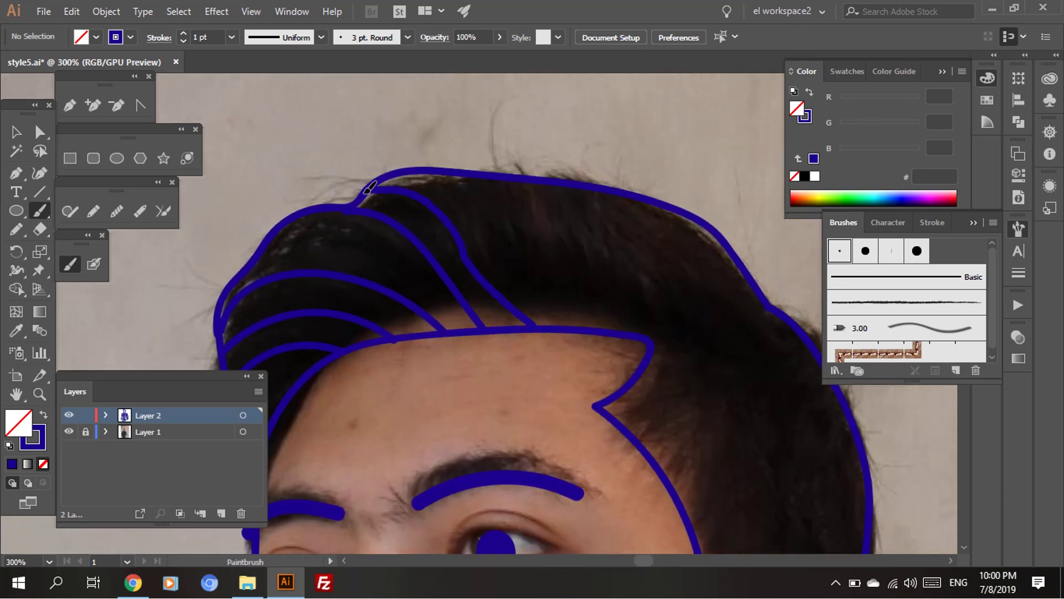
scroll(370, 188, "right", 2)
scroll(531, 342, "right", 2)
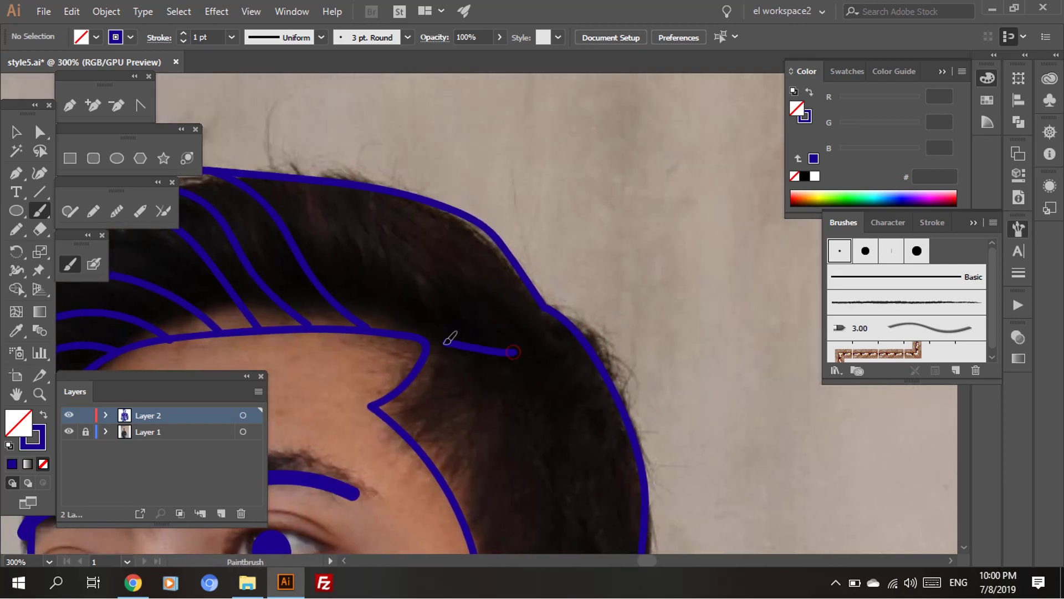
scroll(360, 187, "right", 1)
left_click_drag(351, 282, 346, 263)
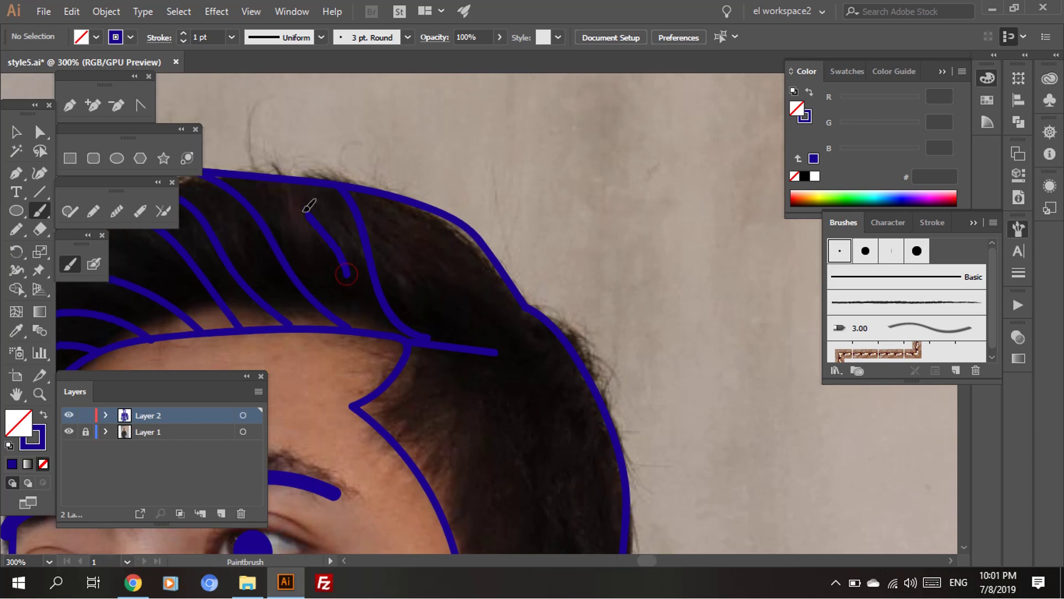
key("ctrl+z")
Add four more strand strokes, one joining the right hair outline.
scroll(388, 266, "left", 1)
scroll(431, 316, "up", 1)
scroll(421, 266, "down", 3)
scroll(498, 315, "right", 2)
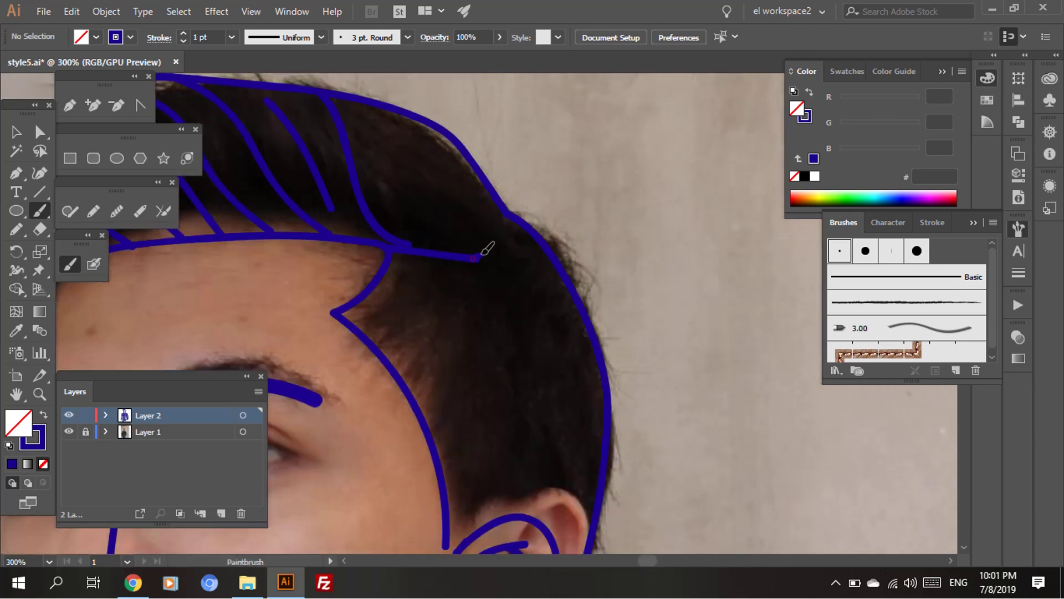
left_click_drag(478, 257, 508, 214)
scroll(490, 333, "right", 2)
scroll(490, 363, "down", 1)
scroll(420, 242, "down", 1)
left_click_drag(456, 252, 520, 466)
scroll(498, 388, "down", 2)
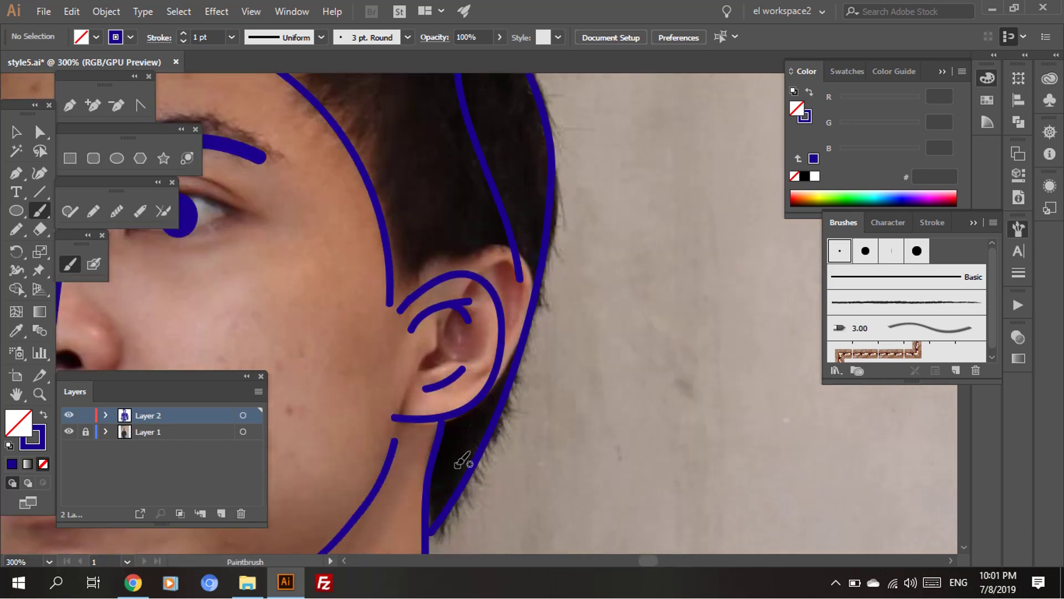
scroll(443, 277, "up", 3)
left_click_drag(409, 211, 399, 349)
left_click_drag(385, 222, 327, 242)
scroll(443, 221, "up", 1)
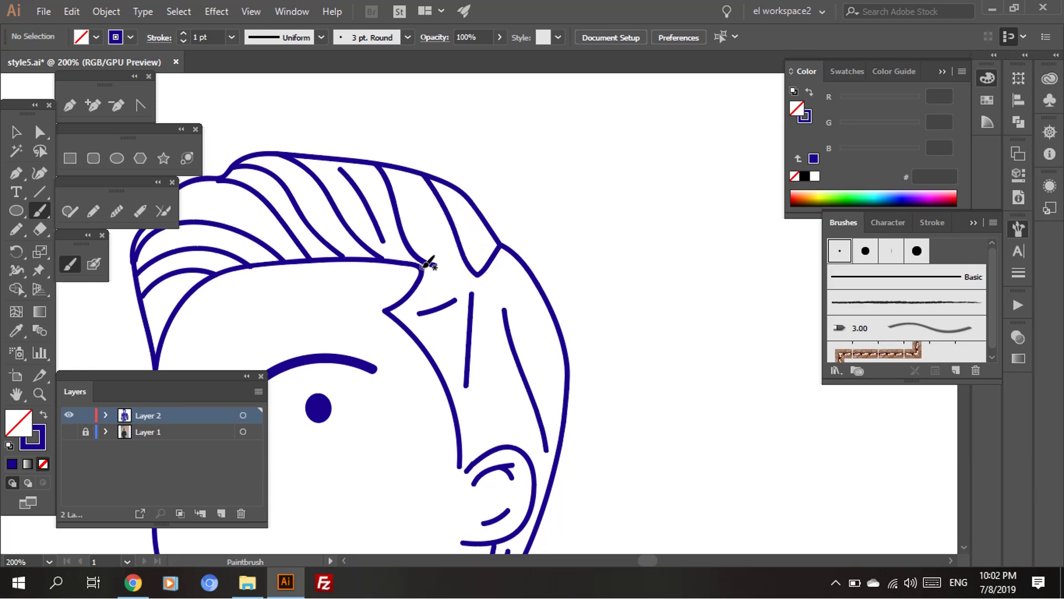
Select the forehead outline path and trim part of it with the Eraser.
left_click_drag(416, 304, 399, 309)
scroll(471, 348, "down", 1)
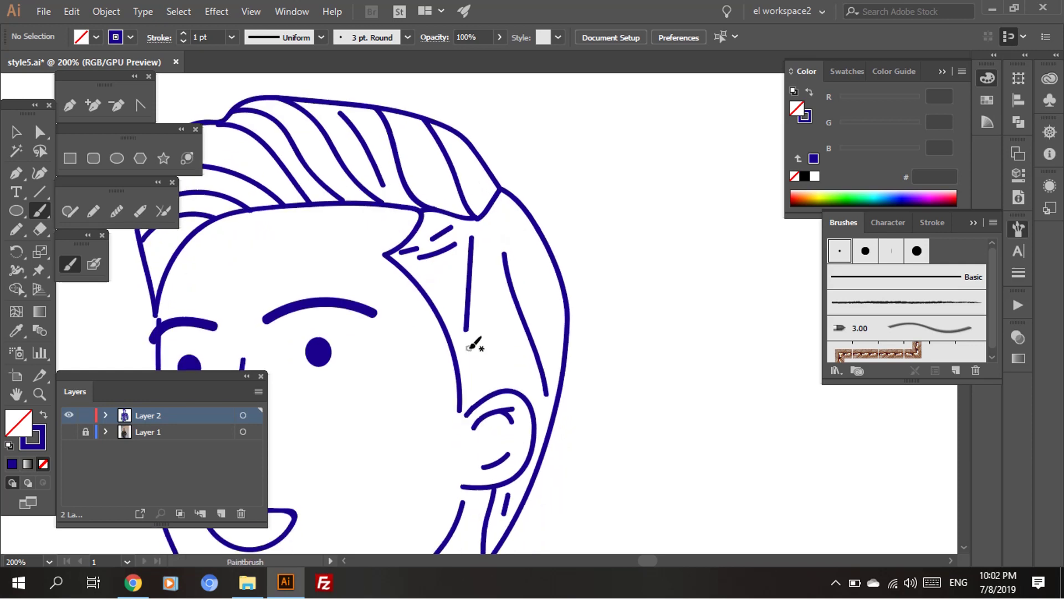
scroll(445, 363, "down", 1)
scroll(460, 355, "down", 1)
scroll(474, 350, "up", 2)
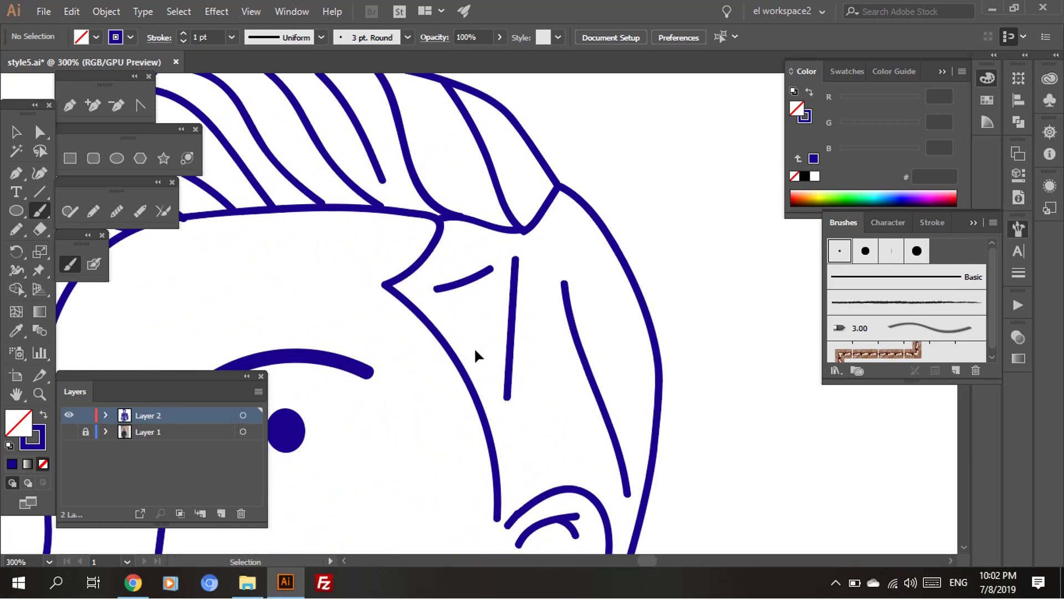
key("v")
left_click(424, 327)
key("shift+e")
mouse_move(440, 224)
left_mouse_down()
mouse_move(394, 297)
mouse_move(489, 510)
left_mouse_up()
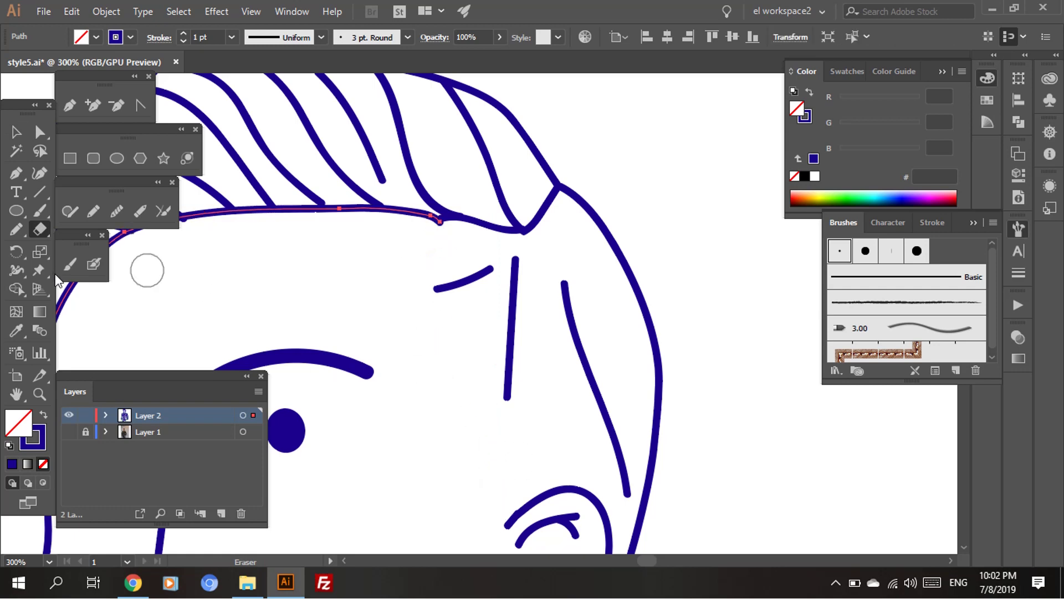
Show the reference photo, then brush a short temple stroke and a strand down toward the ear.
left_click(76, 267)
key("ctrl+shift+a")
left_click_drag(447, 229, 446, 247)
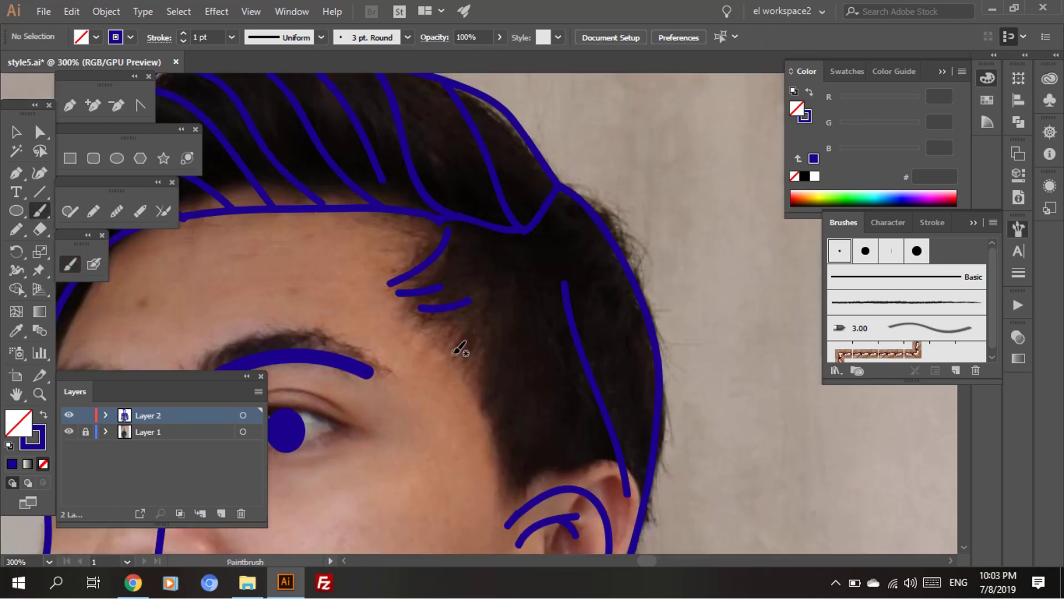
left_click_drag(441, 346, 450, 344)
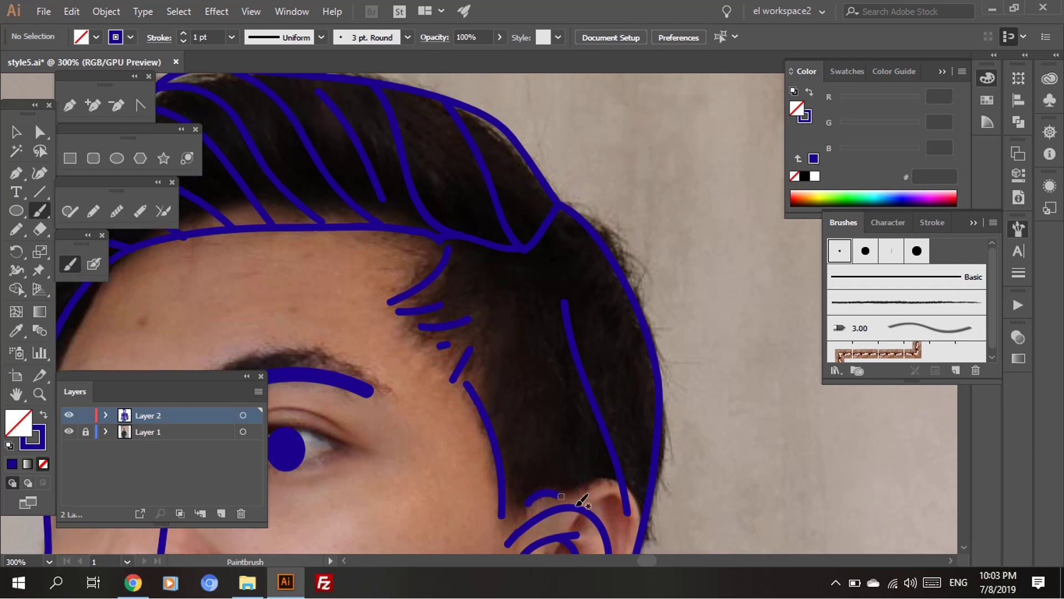
scroll(582, 502, "down", 3)
scroll(619, 427, "down", 3)
scroll(619, 427, "right", 1)
scroll(554, 405, "down", 2)
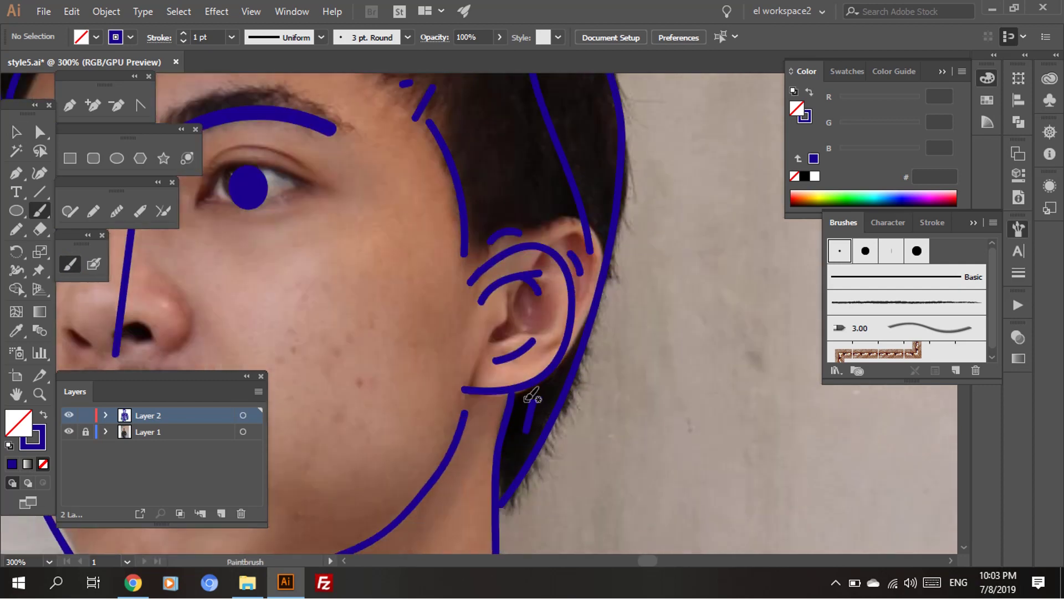
scroll(581, 385, "up", 6)
left_click_drag(468, 250, 448, 318)
scroll(520, 253, "up", 1)
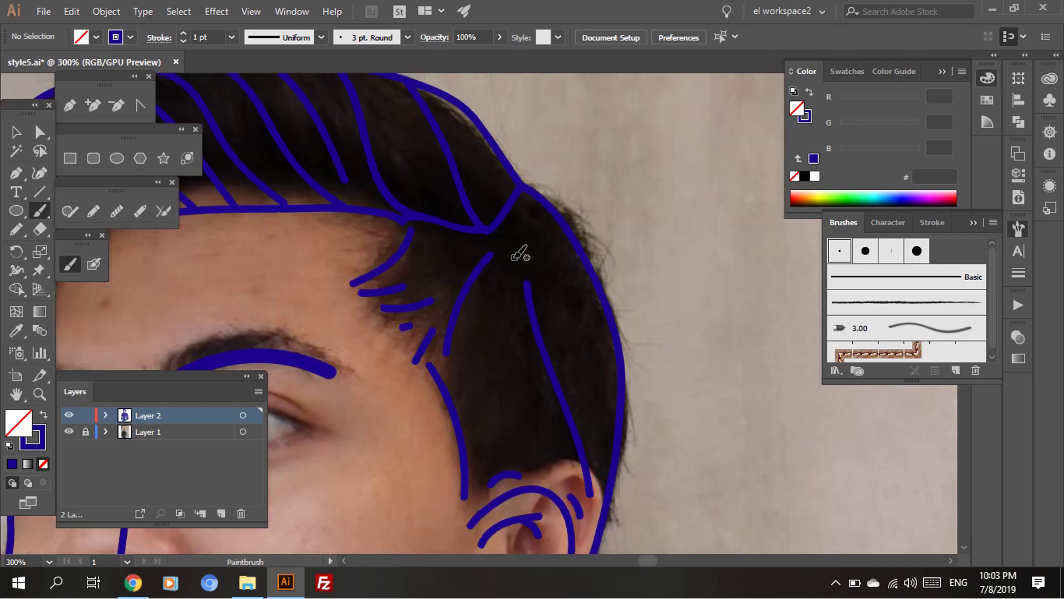
key("ctrl+minus")
key("ctrl+minus")
key("ctrl+minus")
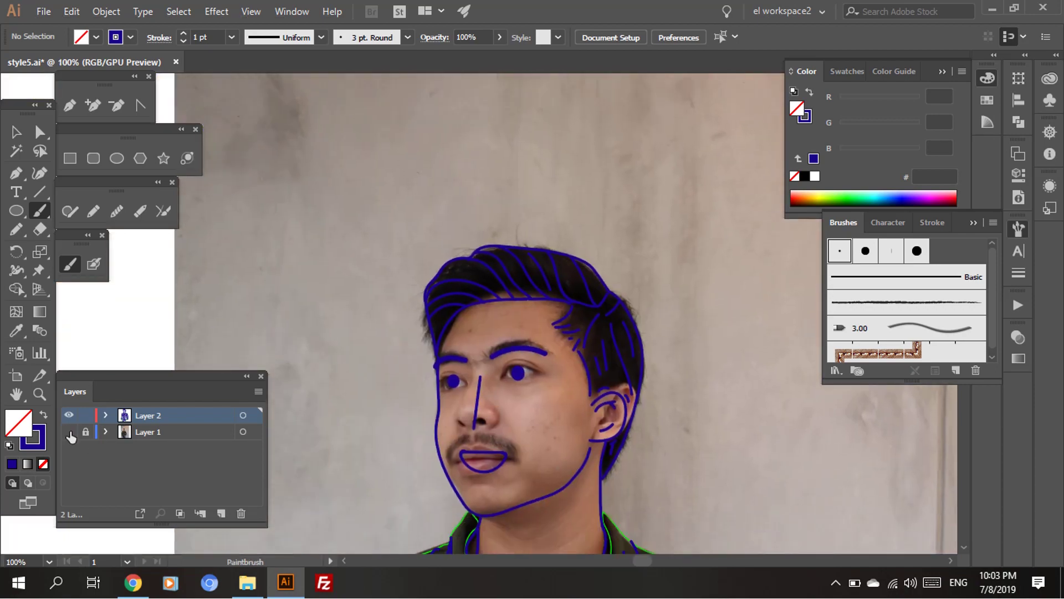
Hide the reference photo layer and delete the small stray hair stroke.
left_click(68, 432)
key("ctrl+plus")
key("ctrl+plus")
key("ctrl+plus")
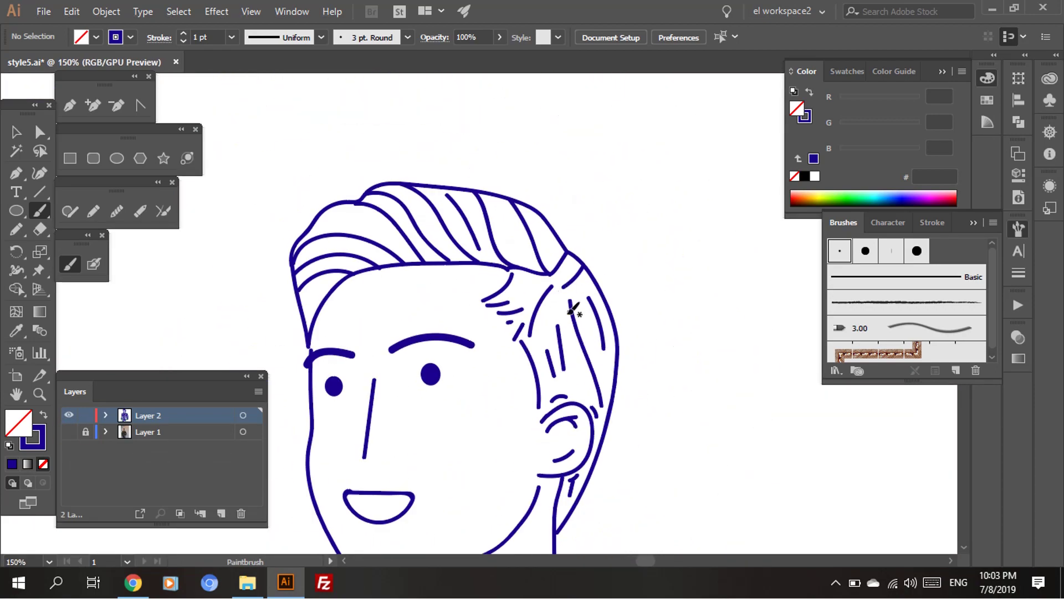
key("v")
left_click(559, 263)
key("Delete")
left_click(76, 267)
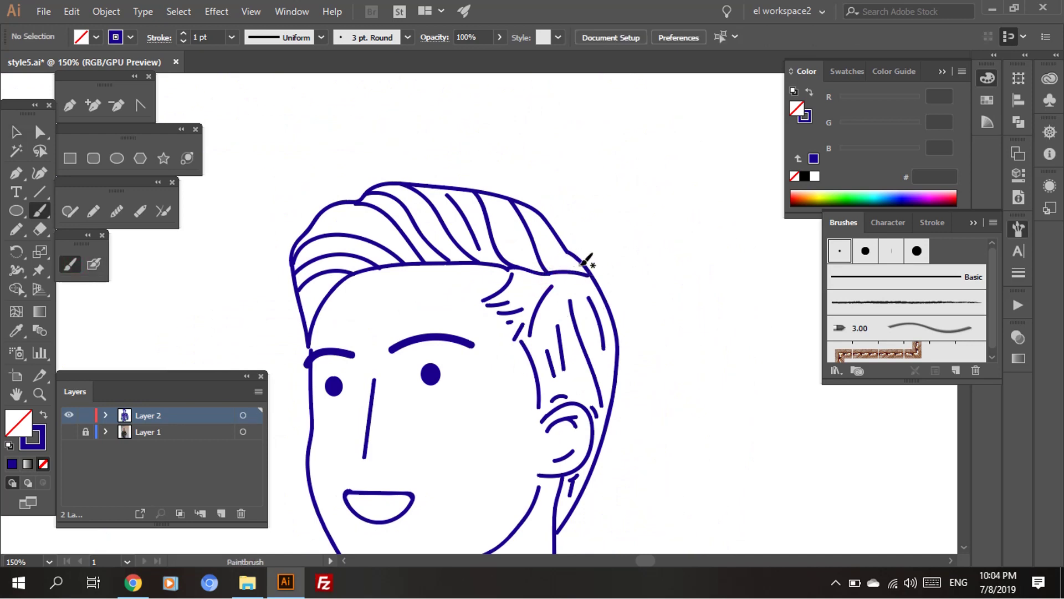
Zoom in and out to review the hair, ear and whole line-art figure.
key("ctrl+plus")
key("ctrl+plus")
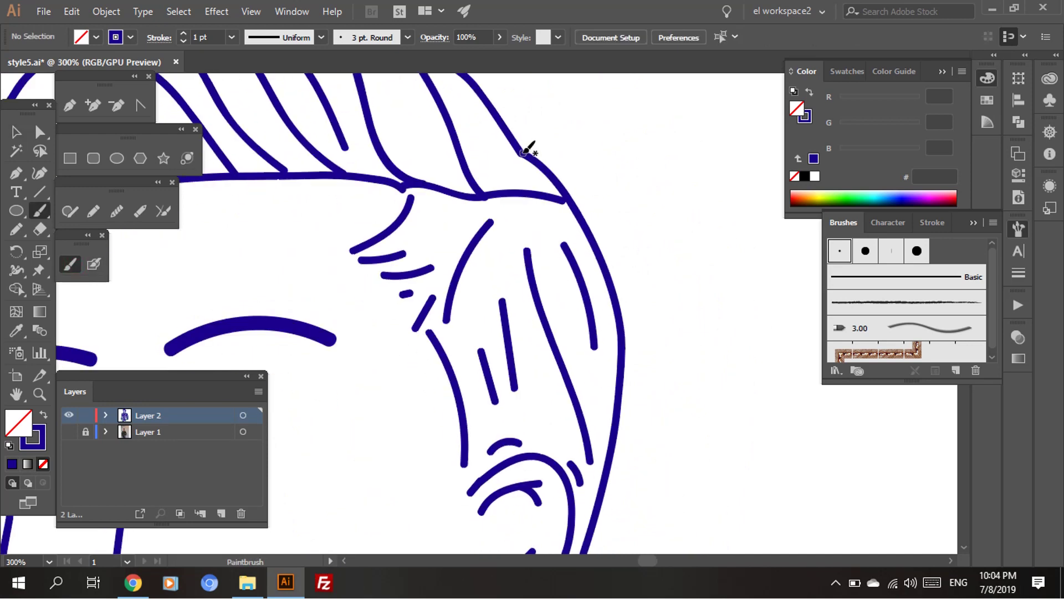
key("ctrl+minus")
key("ctrl+minus")
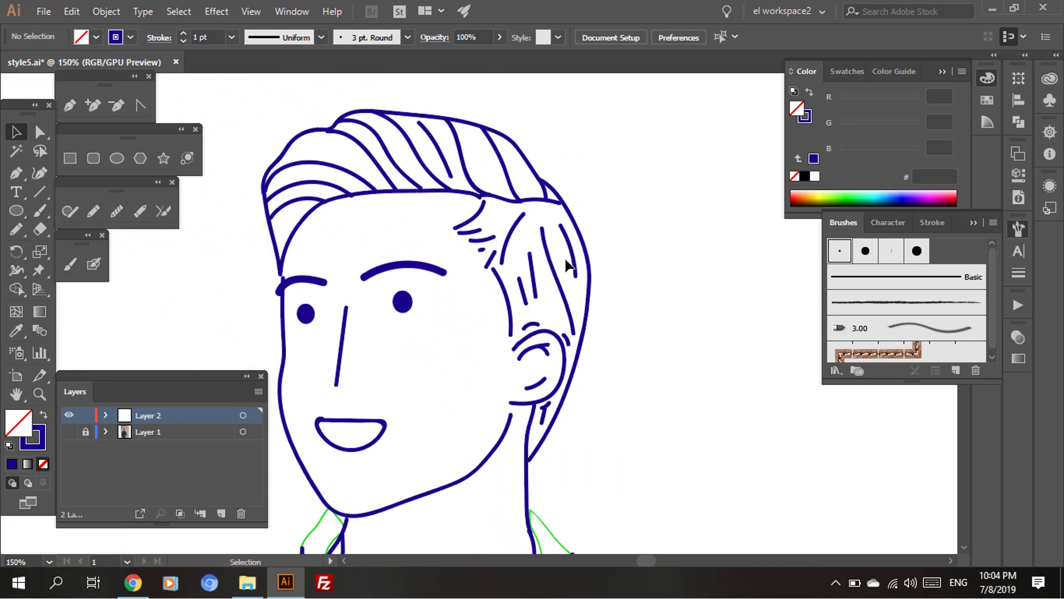
key("ctrl+plus")
key("ctrl+plus")
key("ctrl+minus")
key("ctrl+minus")
key("ctrl+minus")
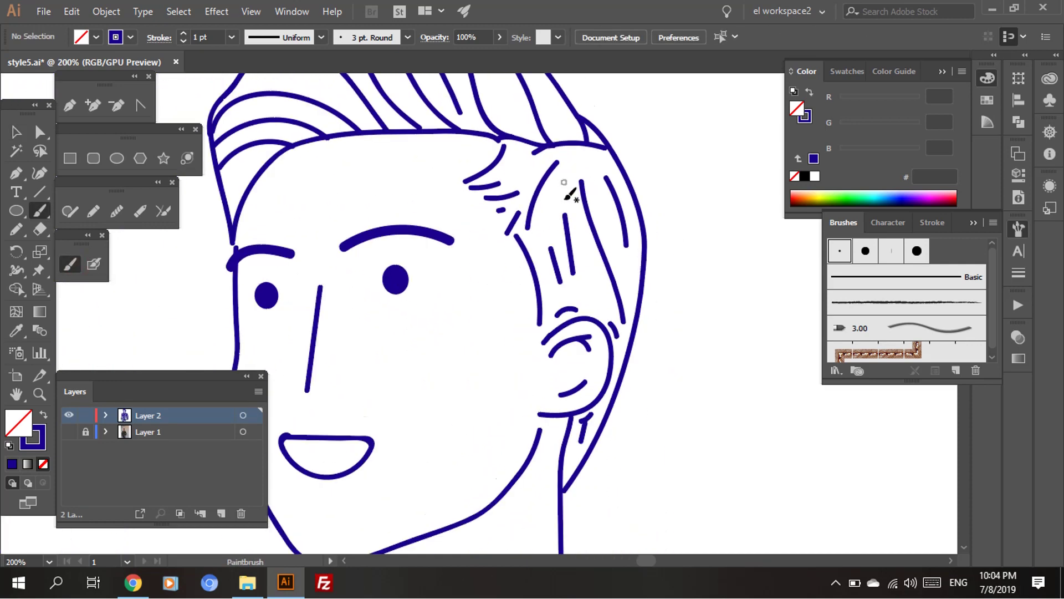
key("ctrl+plus")
scroll(608, 202, "up", 2)
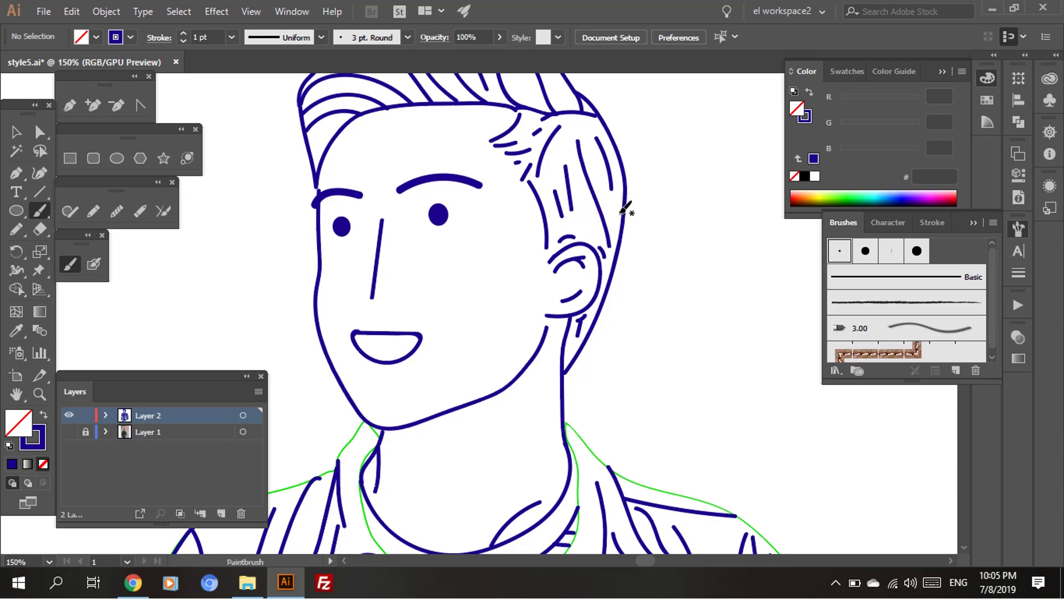
key("ctrl+minus")
key("ctrl+minus")
key("ctrl+plus")
key("ctrl+plus")
key("ctrl+plus")
scroll(549, 294, "down", 3)
left_click(492, 148)
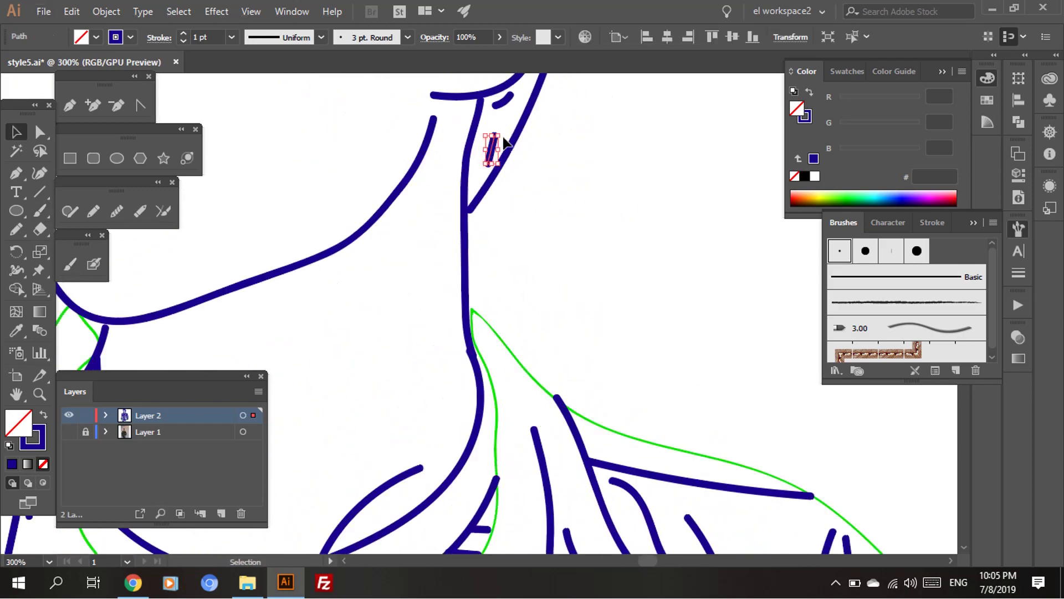
left_click(533, 178)
key("ctrl+minus")
key("ctrl+minus")
key("ctrl+minus")
key("ctrl+minus")
key("ctrl+plus")
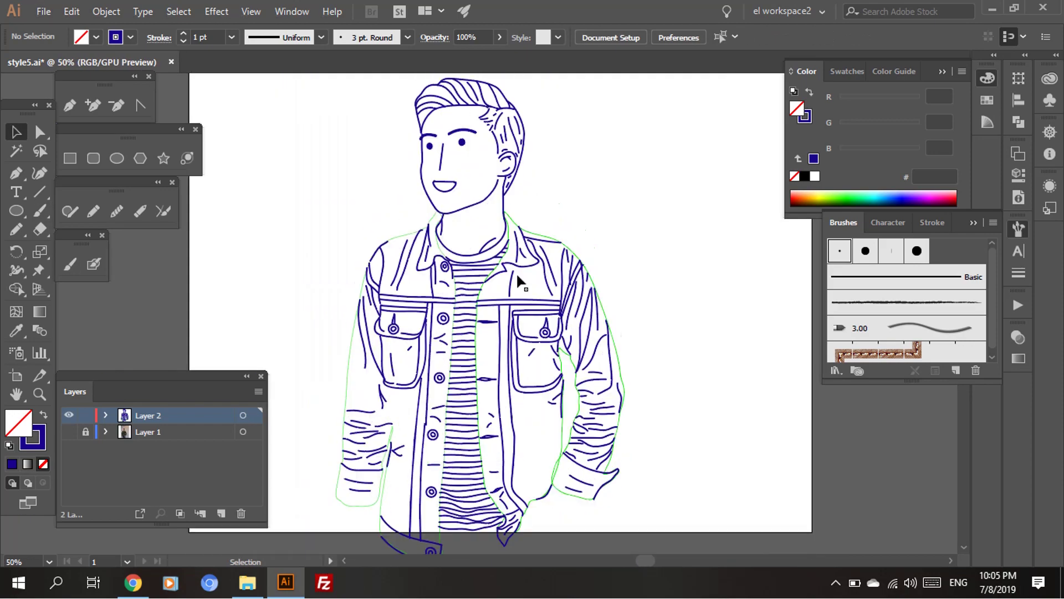
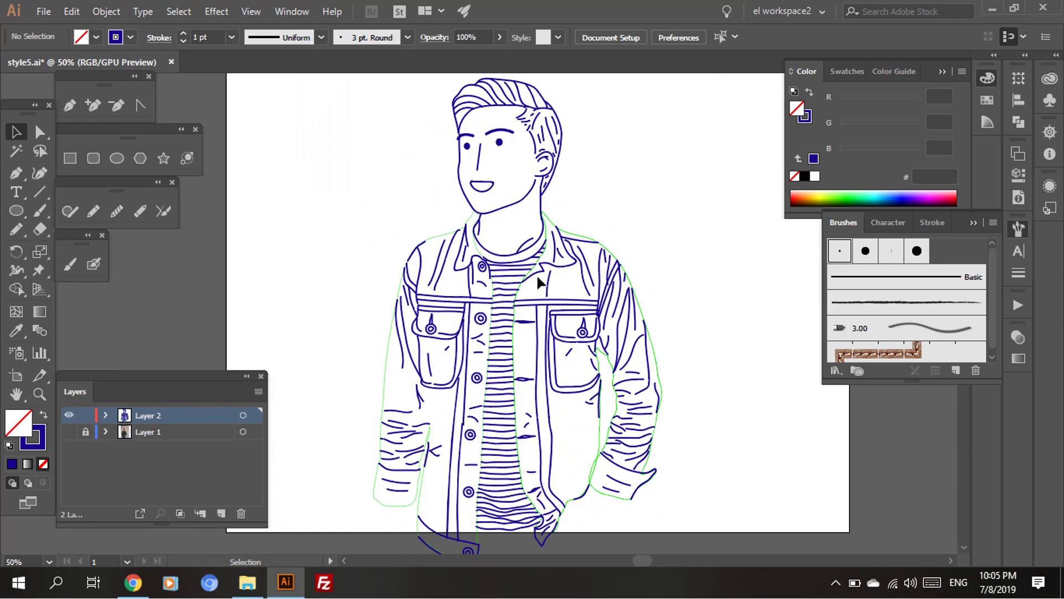
Zoom into the face and inspect the left eyebrow's anchor points with Direct Selection.
key("ctrl+plus")
key("ctrl+plus")
key("ctrl+plus")
scroll(502, 290, "down", 1)
scroll(502, 291, "up", 4)
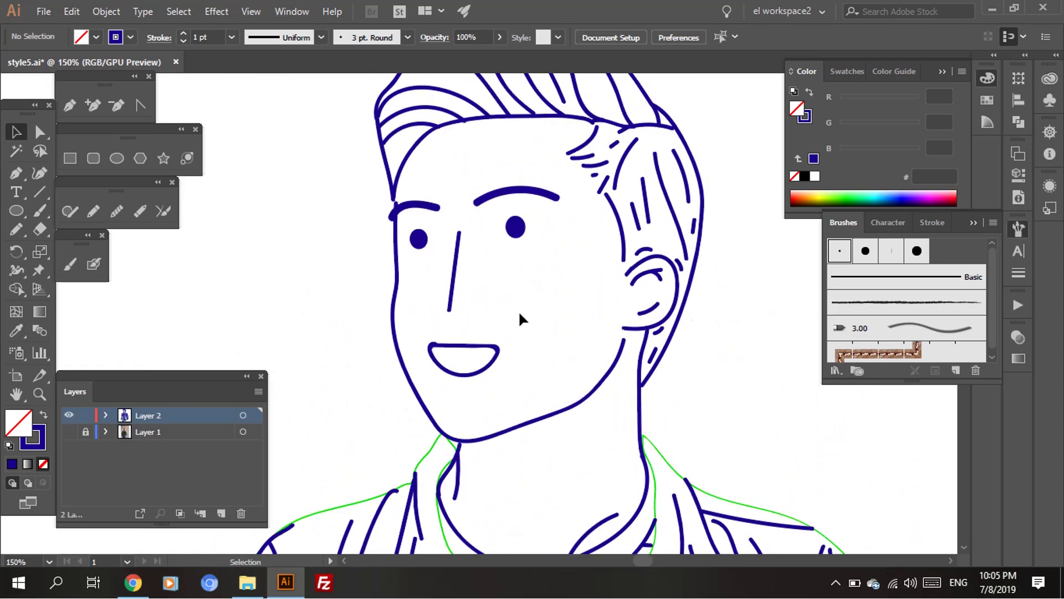
key("ctrl+plus")
left_click(422, 244)
key("a")
key("ctrl+plus")
left_click(399, 280)
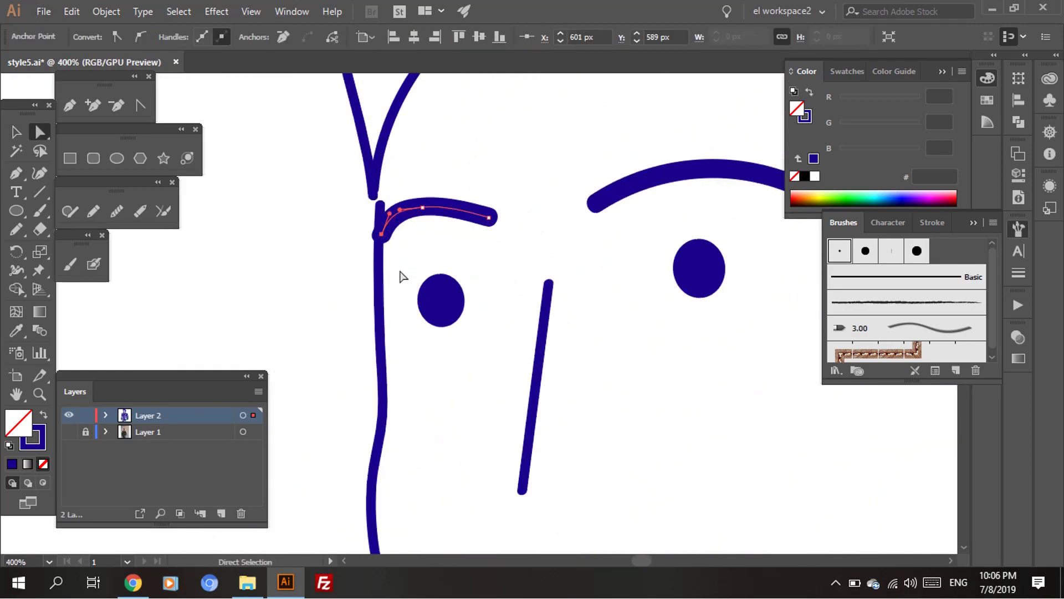
Inspect the left eye dot, then reframe the view on the mouth.
key("ctrl+minus")
key("ctrl+minus")
key("ctrl+minus")
key("ctrl+minus")
key("ctrl+plus")
key("ctrl+plus")
left_click(441, 171)
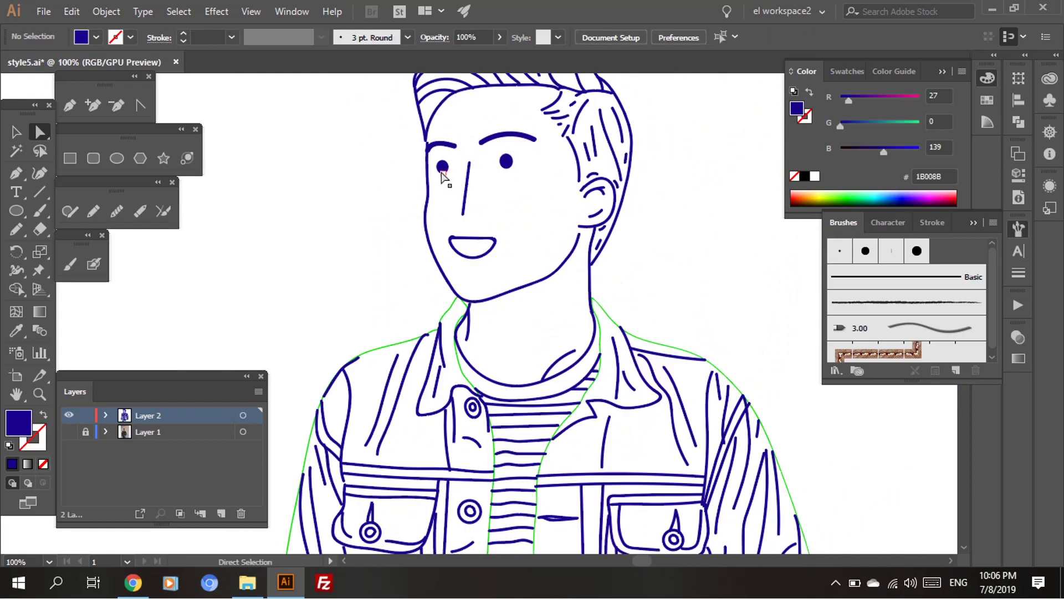
key("ctrl+plus")
key("ctrl+plus")
key("ctrl+plus")
key("ctrl+shift+a")
key("ctrl+minus")
key("ctrl+minus")
key("ctrl+minus")
key("ctrl+plus")
key("ctrl+plus")
key("ctrl+plus")
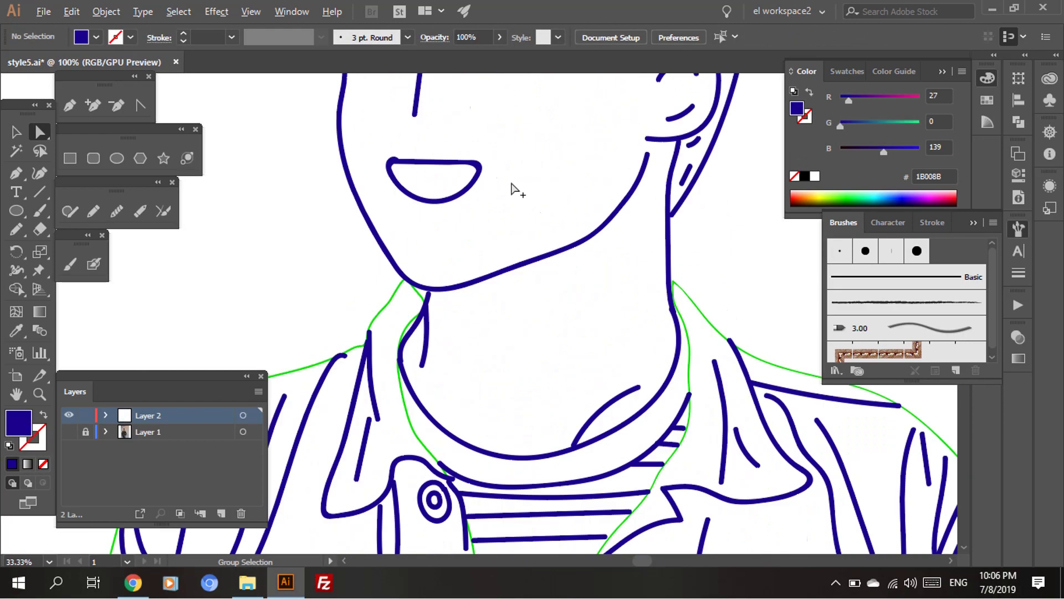
key("ctrl+plus")
key("ctrl+plus")
Check the mouth outline's corner anchor, then show the Layer 1 reference photo beneath.
left_click(490, 247)
key("ctrl+plus")
key("ctrl+plus")
key("ctrl+plus")
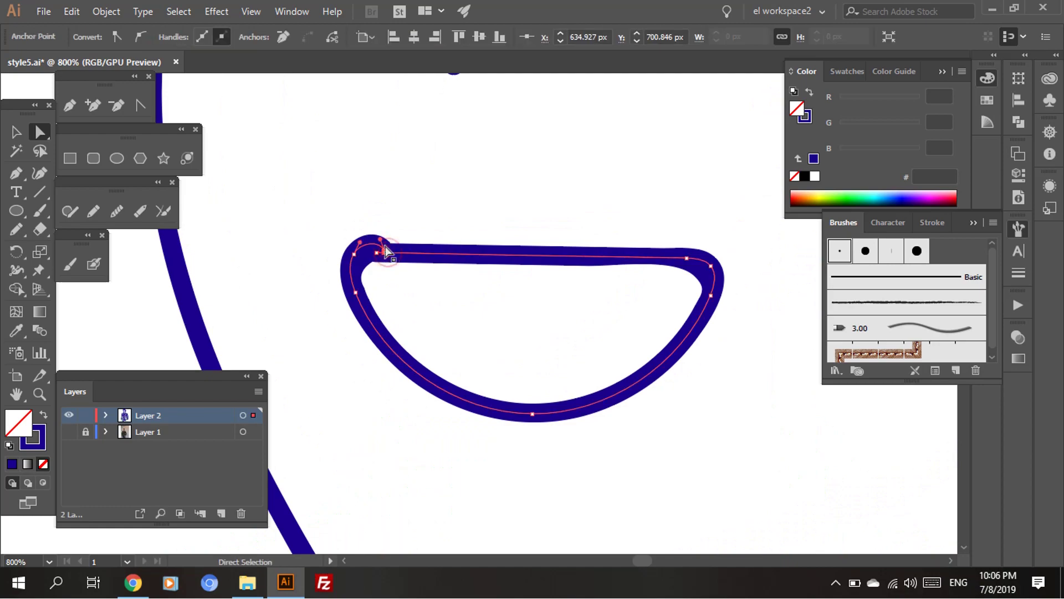
left_click(386, 255)
key("ctrl+shift+a")
key("ctrl+minus")
key("ctrl+minus")
key("ctrl+minus")
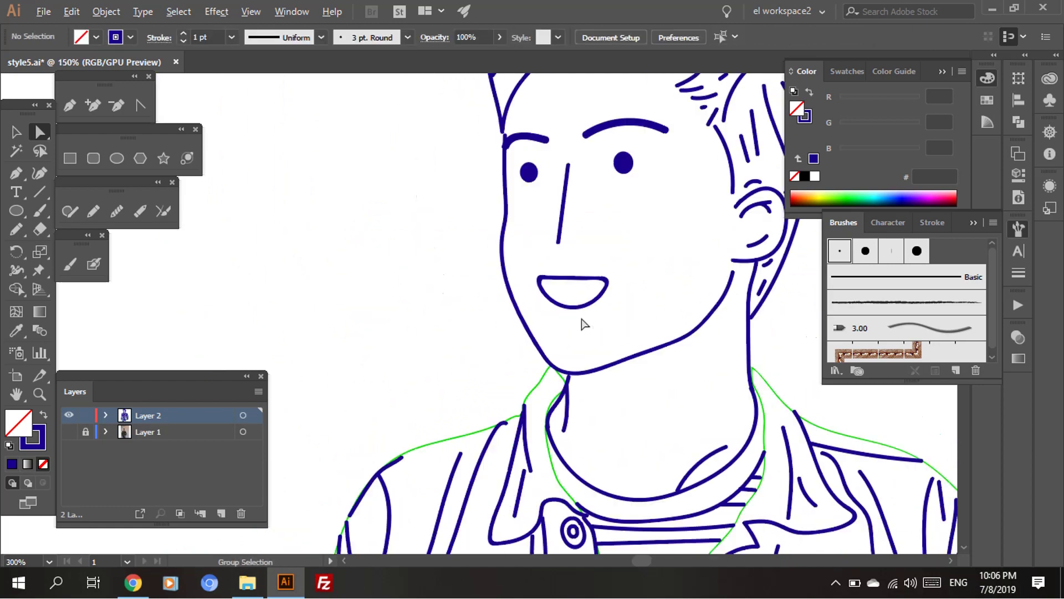
key("ctrl+minus")
key("ctrl+minus")
key("ctrl+minus")
key("ctrl+plus")
key("ctrl+plus")
key("ctrl+plus")
left_click(69, 432)
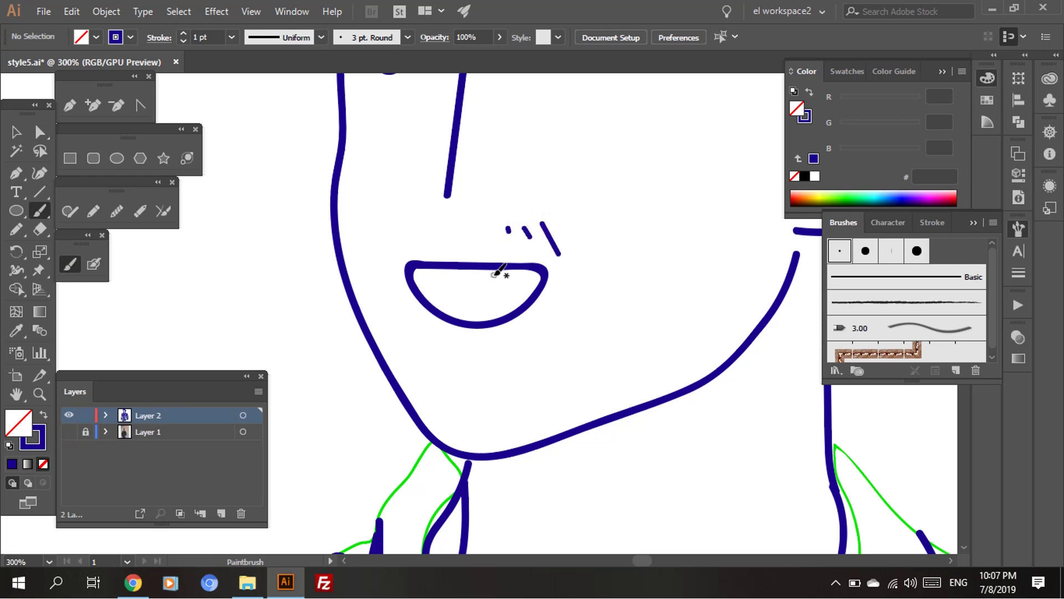
Paint two short moustache dashes above the mouth with the Paintbrush.
scroll(477, 277, "up", 2)
left_click_drag(468, 286, 479, 275)
key("ctrl+plus")
key("ctrl+plus")
left_click_drag(445, 286, 467, 264)
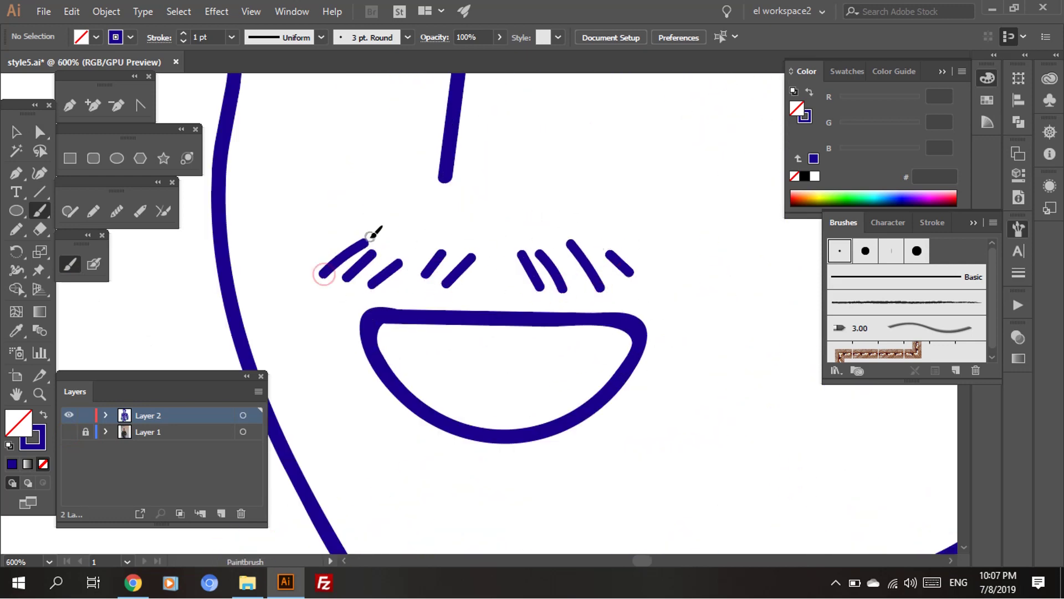
key("v")
key("ctrl+minus")
key("ctrl+minus")
key("ctrl+minus")
key("ctrl+plus")
key("ctrl+plus")
Lengthen and reshape the leftmost moustache dash by dragging its end anchor.
left_click(612, 246)
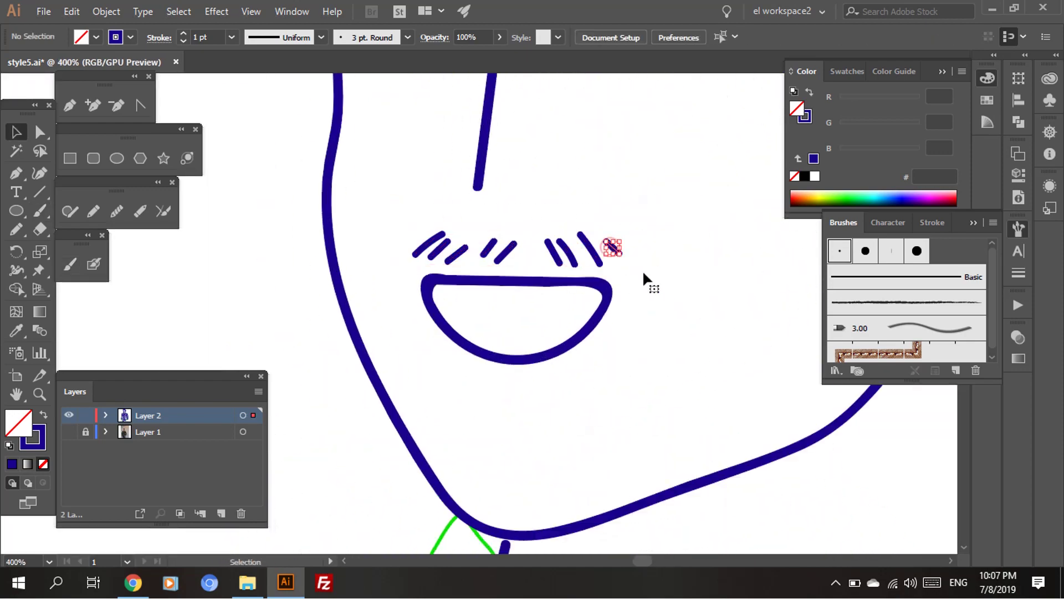
key("a")
left_click(613, 244)
key("ctrl+plus")
key("ctrl+plus")
left_click(478, 230)
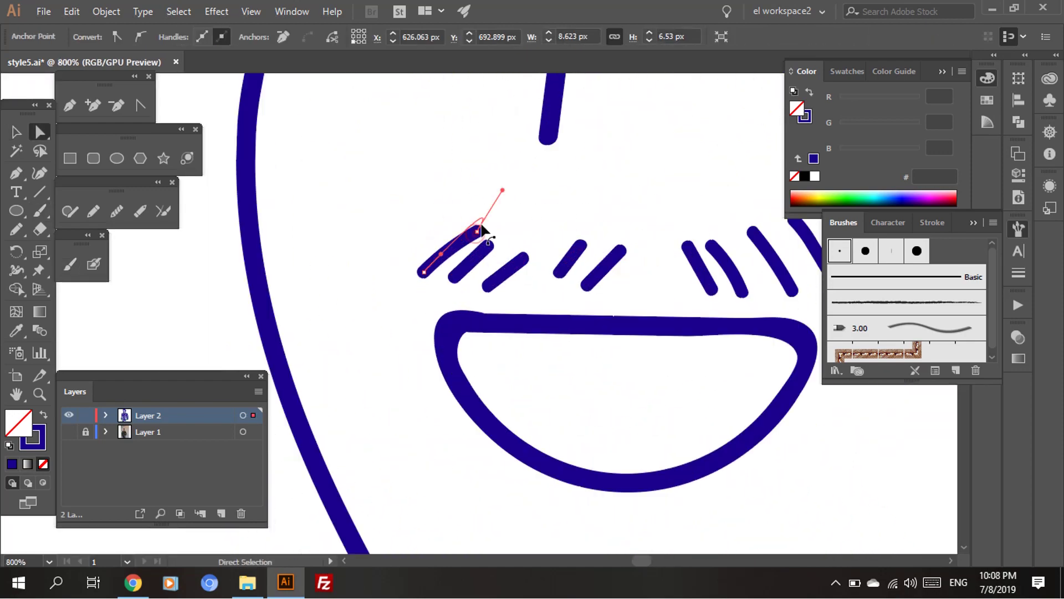
left_click_drag(424, 272, 408, 284)
key("v")
Move one moustache dash into the right-hand cluster.
scroll(615, 238, "down", 1)
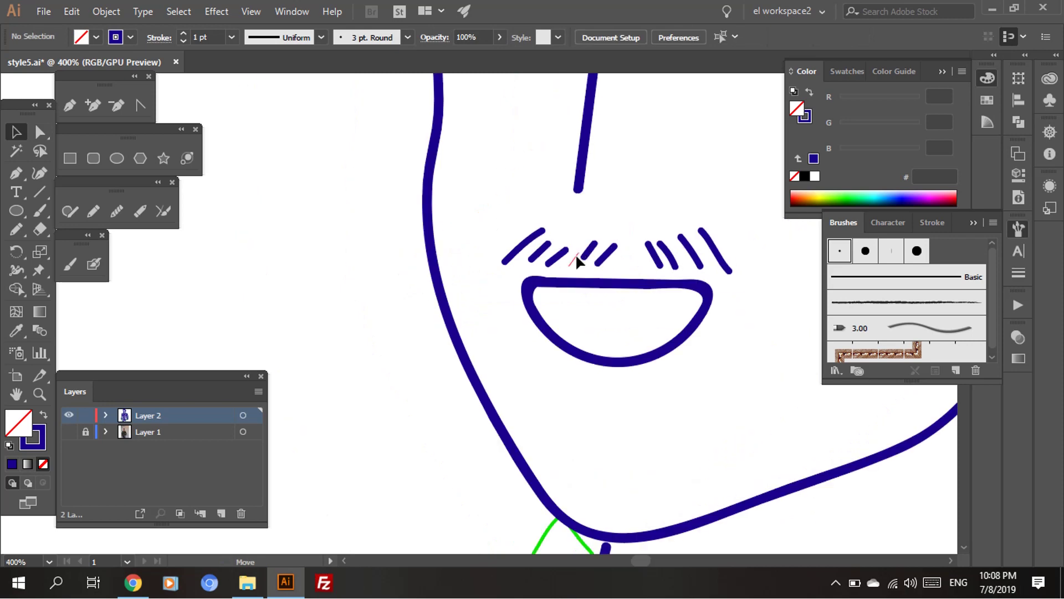
left_click(575, 259)
scroll(587, 260, "up", 2)
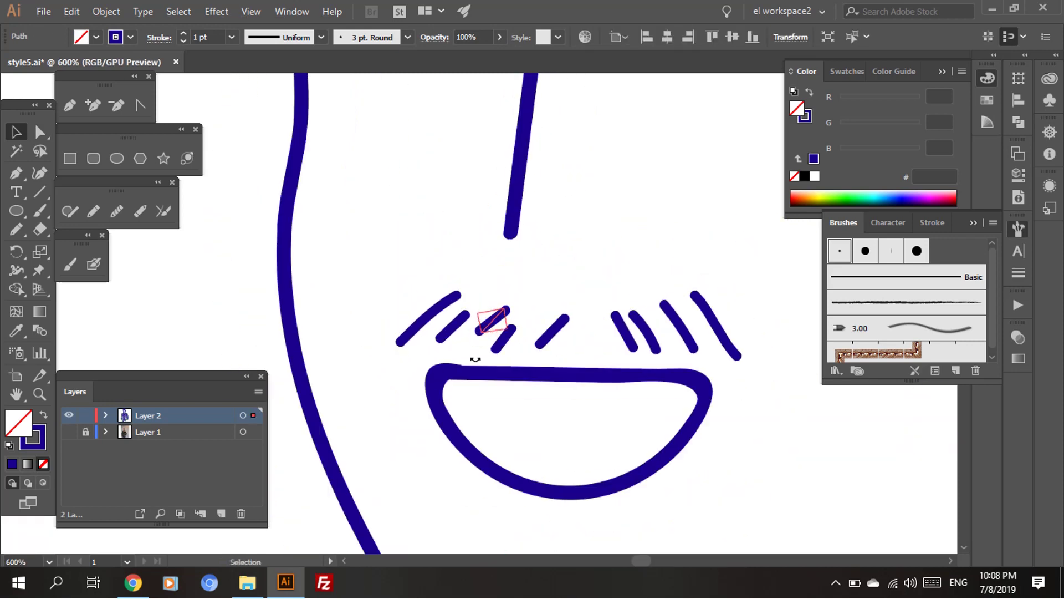
left_click(561, 325)
left_click_drag(533, 332, 615, 328)
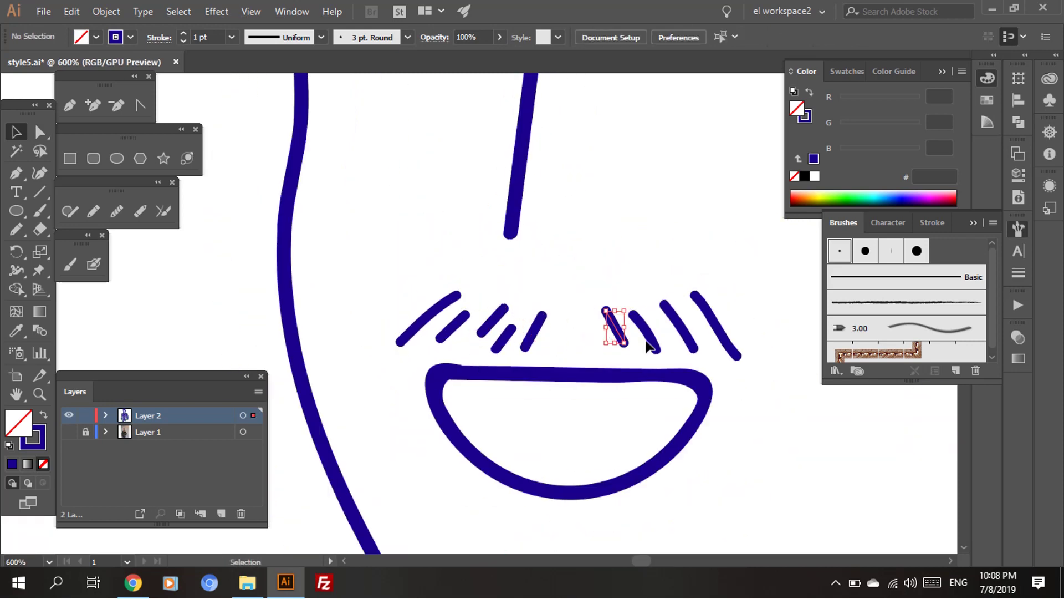
left_click(696, 350)
key("ctrl+0")
Shift another left dash into the right cluster and check the remaining left dashes.
scroll(659, 388, "up", 2)
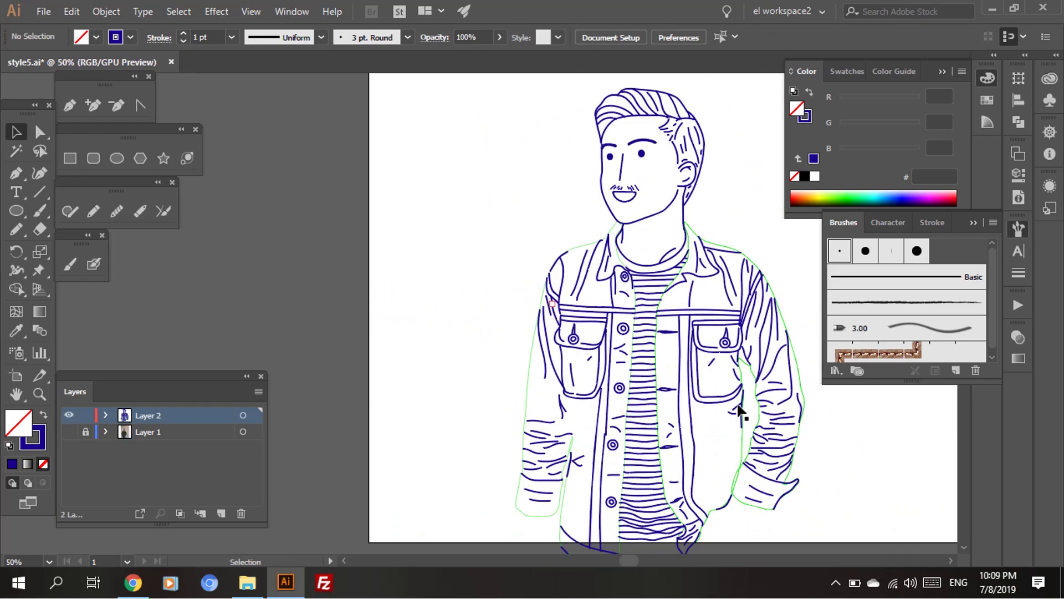
scroll(511, 232, "up", 3)
scroll(511, 232, "up", 1)
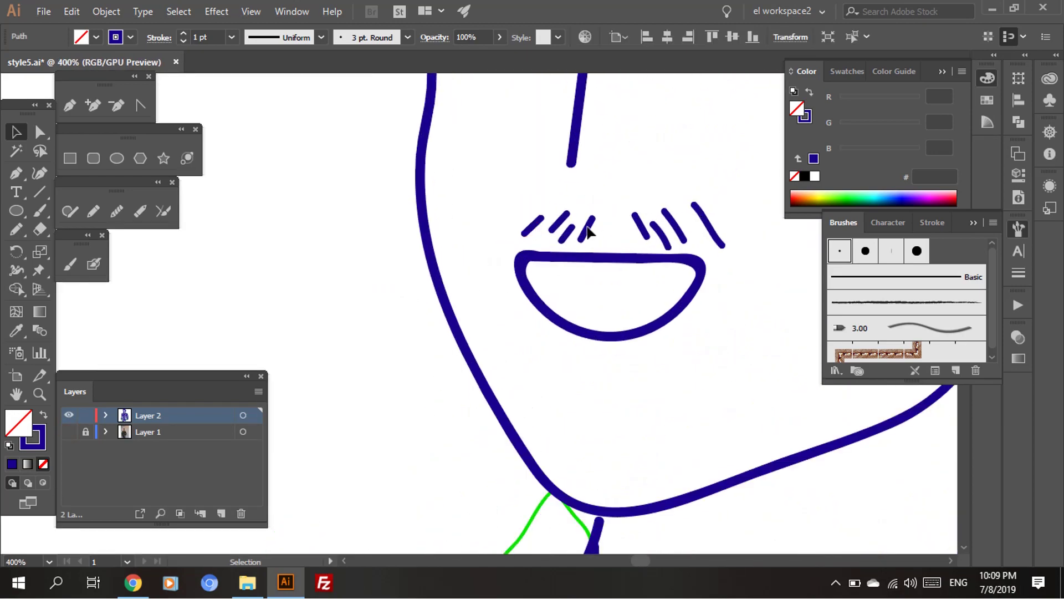
mouse_move(541, 226)
left_mouse_down()
mouse_move(559, 240)
mouse_move(677, 227)
left_mouse_up()
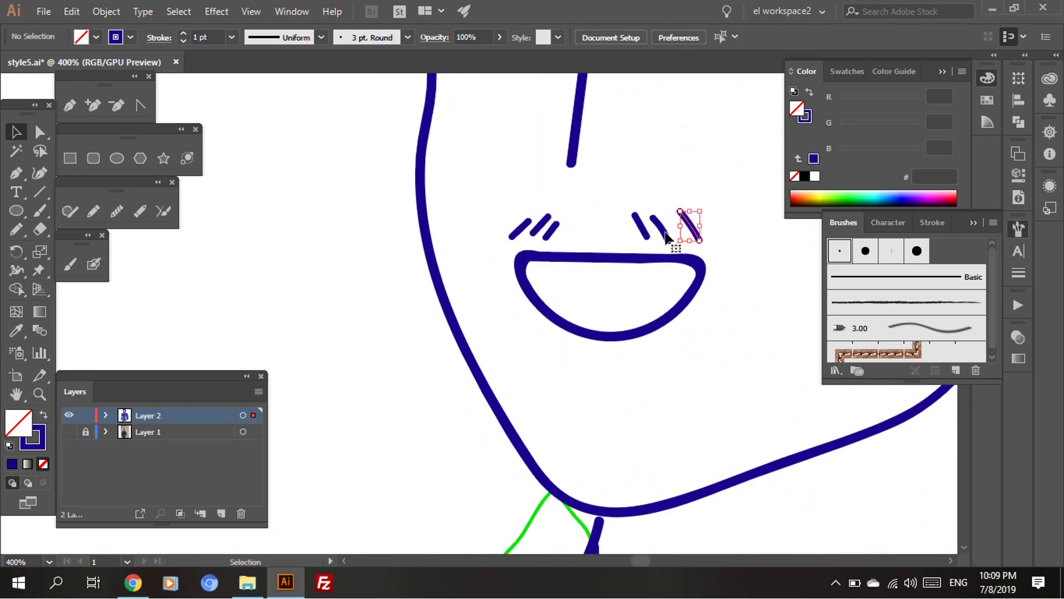
scroll(672, 288, "down", 4)
scroll(598, 270, "up", 3)
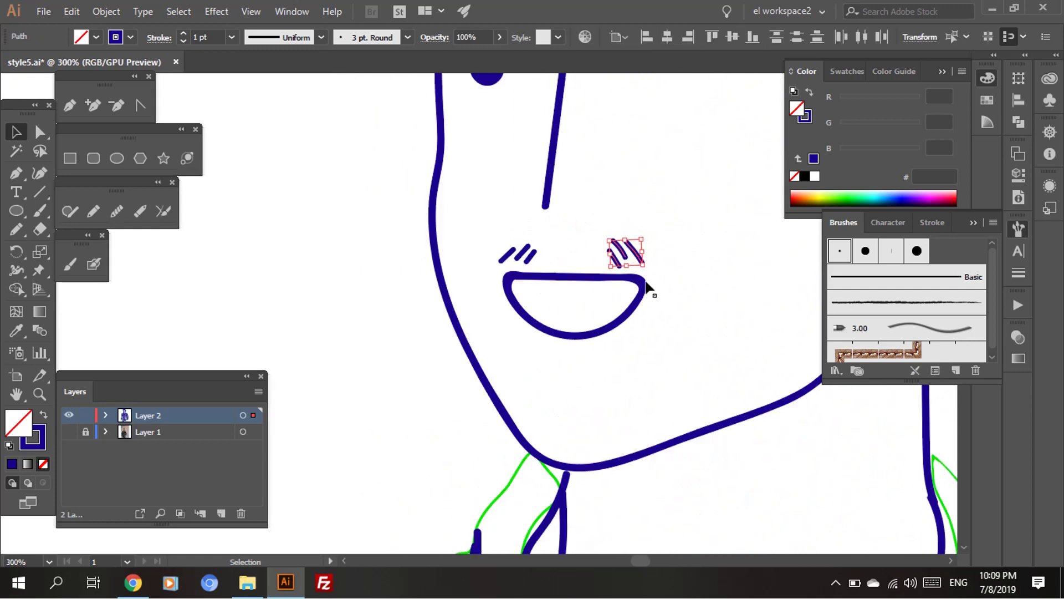
left_click(531, 254)
left_click(548, 251)
scroll(571, 300, "down", 5)
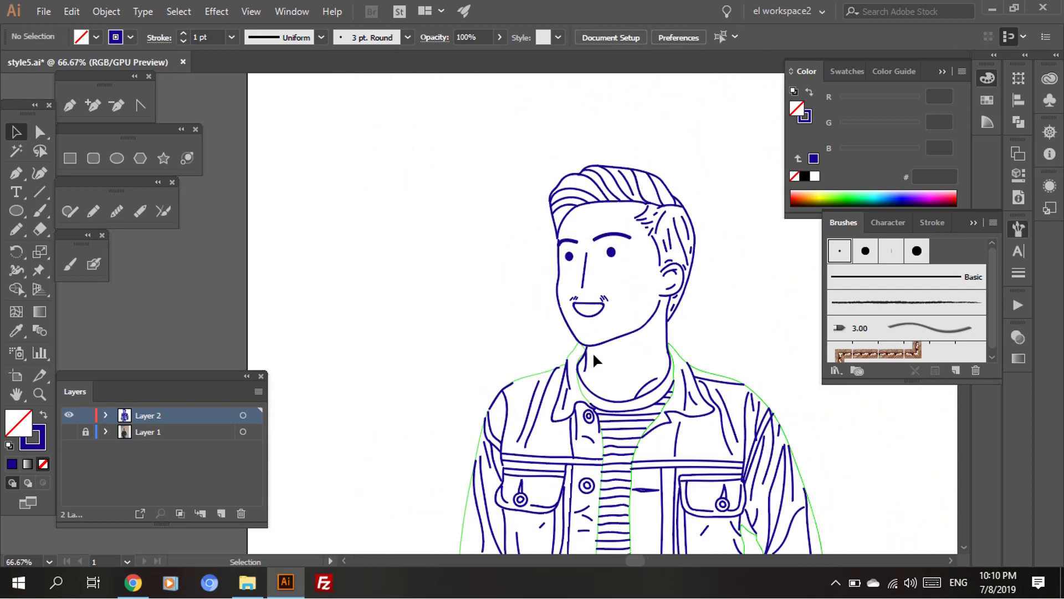
Save the drawing with the bright green 0DE700 jacket fill in place.
key("ctrl+s")
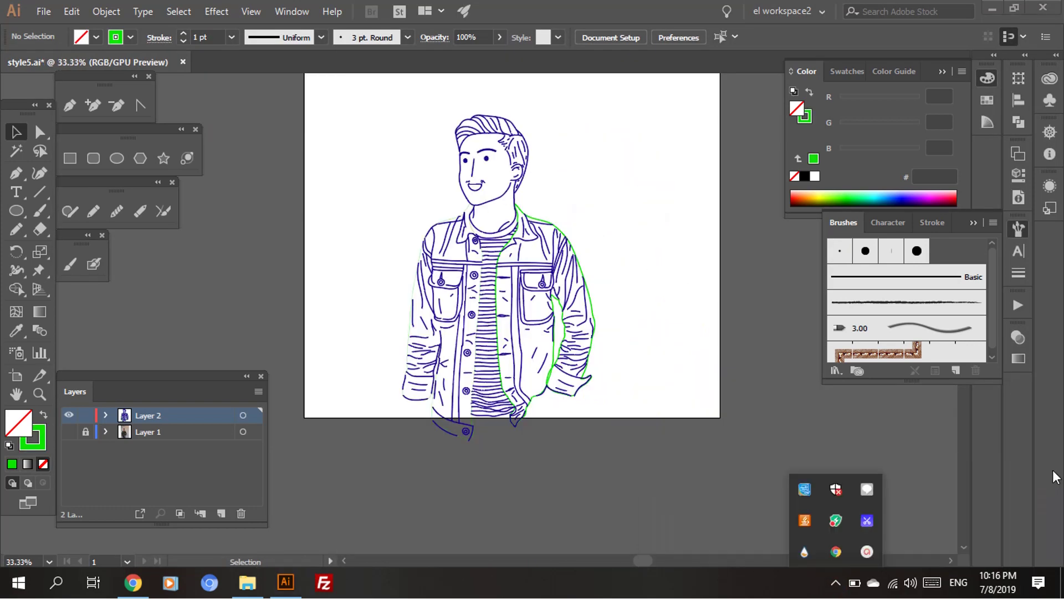
left_click(421, 442)
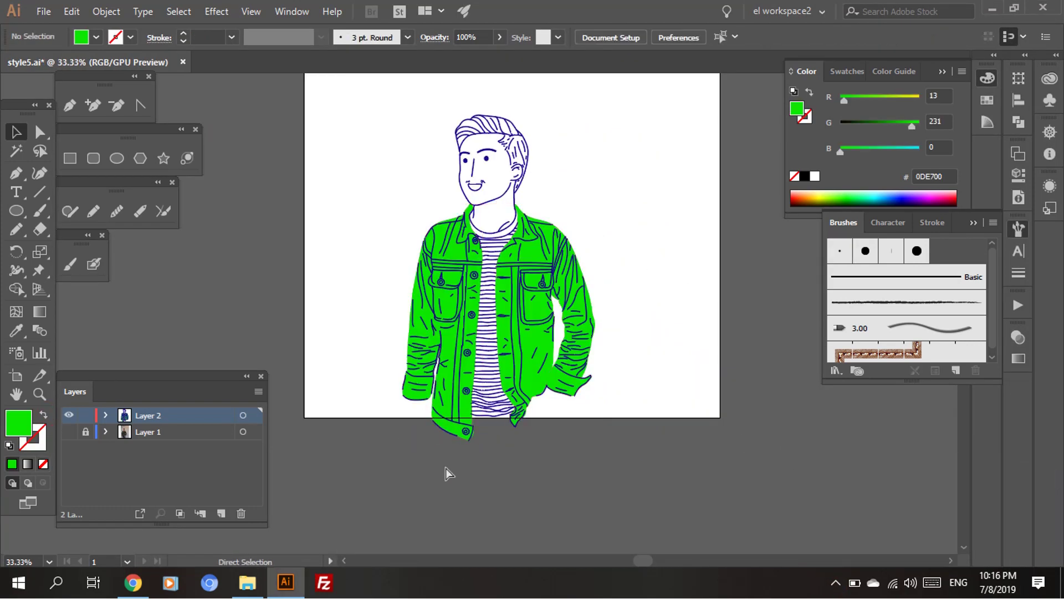
key("ctrl+s")
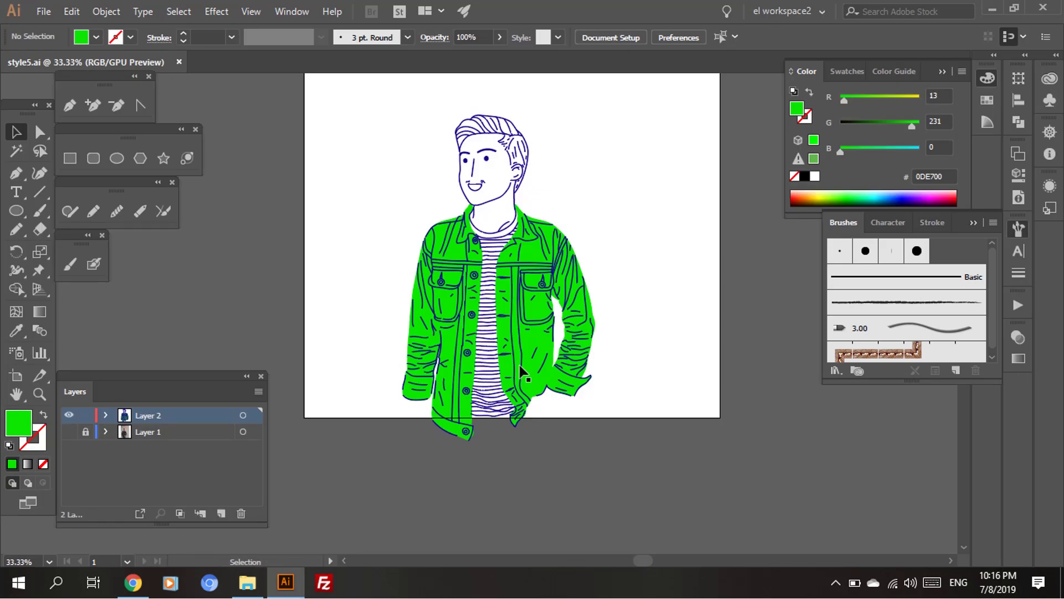
scroll(582, 246, "up", 3)
scroll(576, 244, "up", 2)
Delete the stray line on the jacket's right shoulder.
key("a")
left_click(485, 298)
key("Delete")
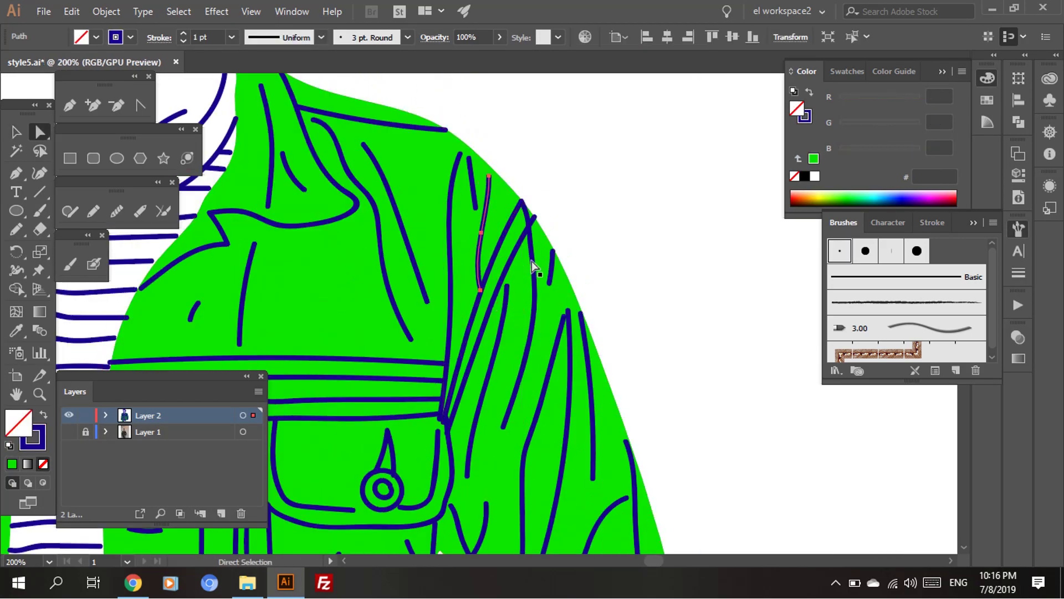
scroll(541, 299, "down", 3)
left_click(594, 365)
scroll(594, 366, "down", 1)
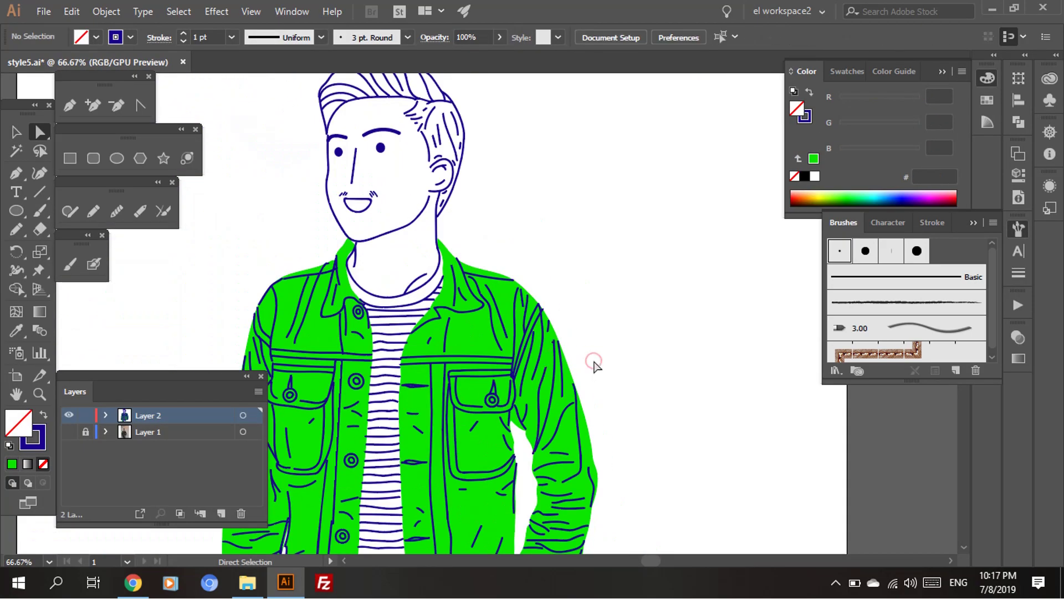
Inspect a line on the jacket sleeve, then deselect it.
left_click(541, 394)
key("v")
key("ctrl+shift+a")
scroll(532, 455, "down", 2)
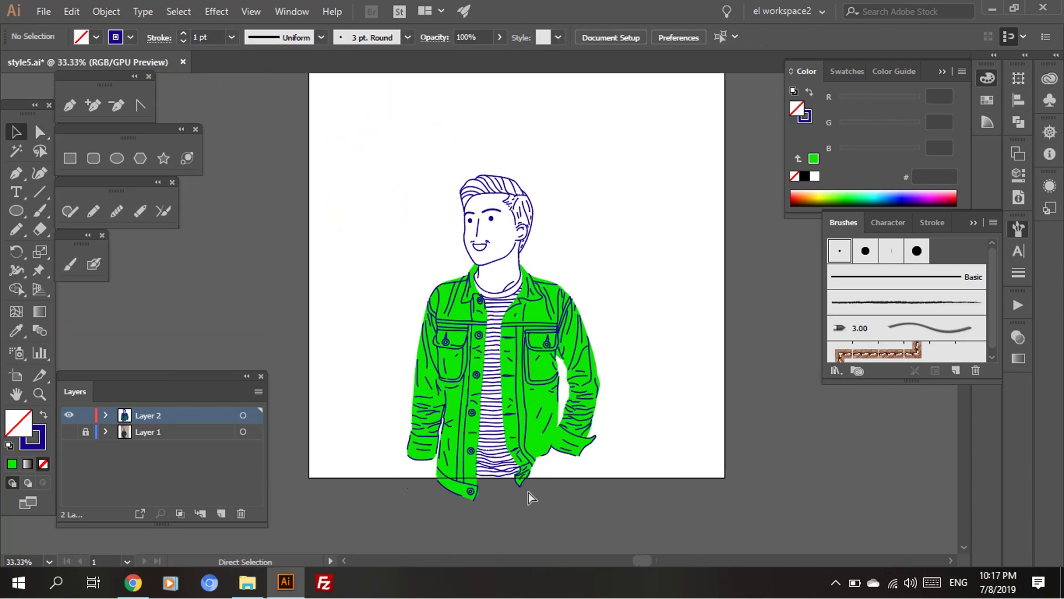
scroll(577, 446, "up", 3)
Paint a short extra blue stroke on the wrist over the visible reference photo.
left_click(70, 263)
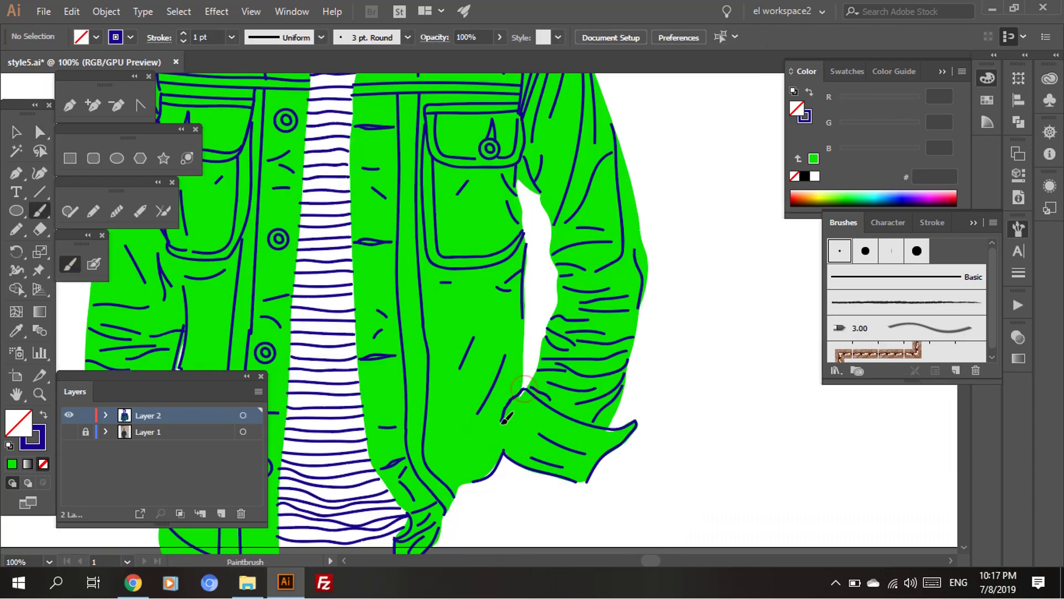
scroll(514, 494, "down", 1)
left_click(68, 432)
scroll(665, 431, "up", 2)
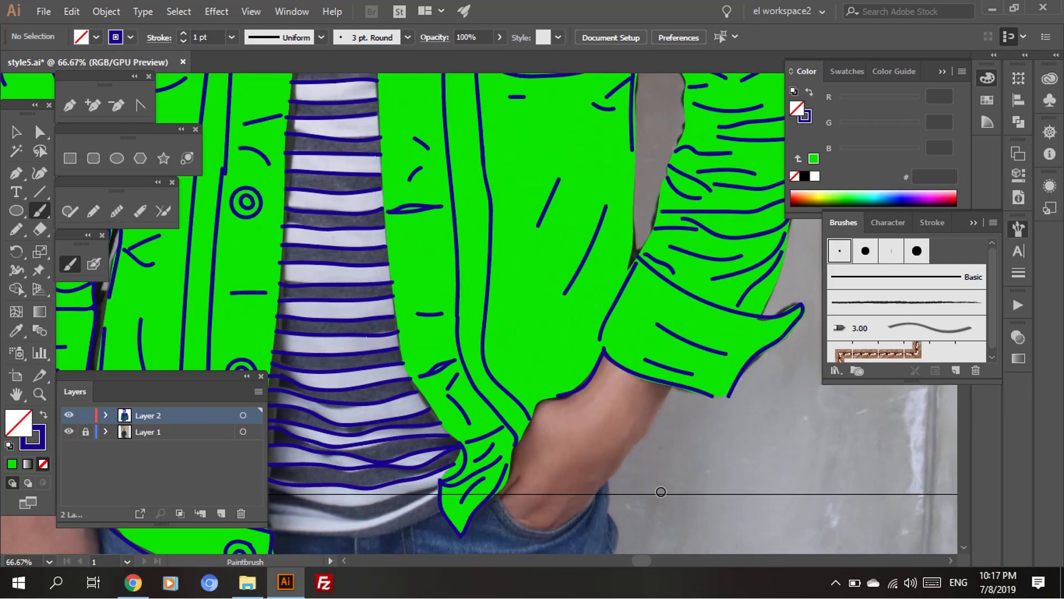
scroll(629, 387, "down", 1)
scroll(629, 382, "down", 1)
scroll(610, 439, "down", 1)
scroll(609, 439, "up", 3)
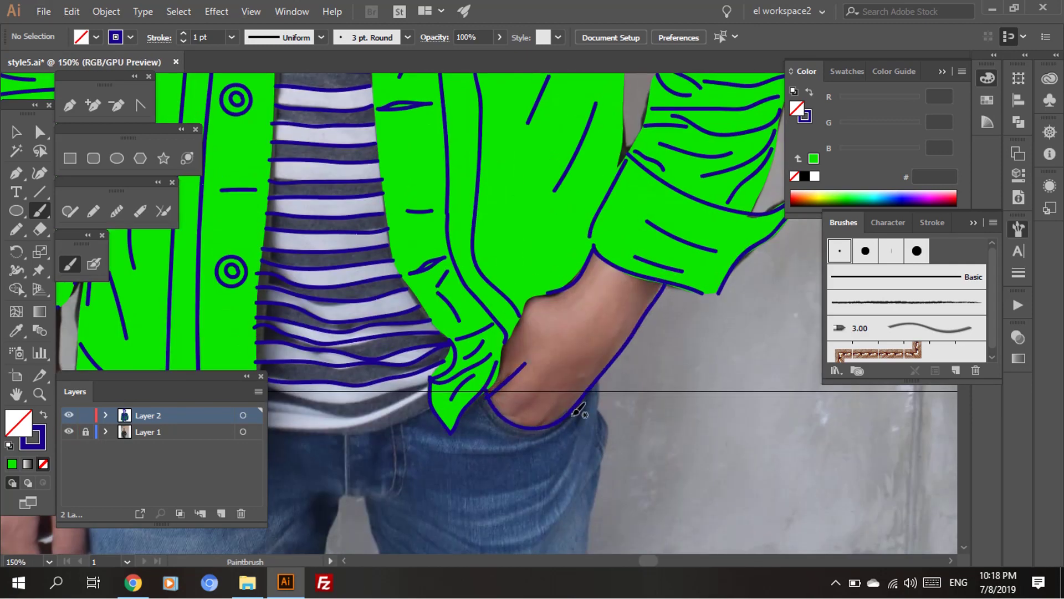
scroll(531, 372, "down", 3)
scroll(554, 368, "up", 1)
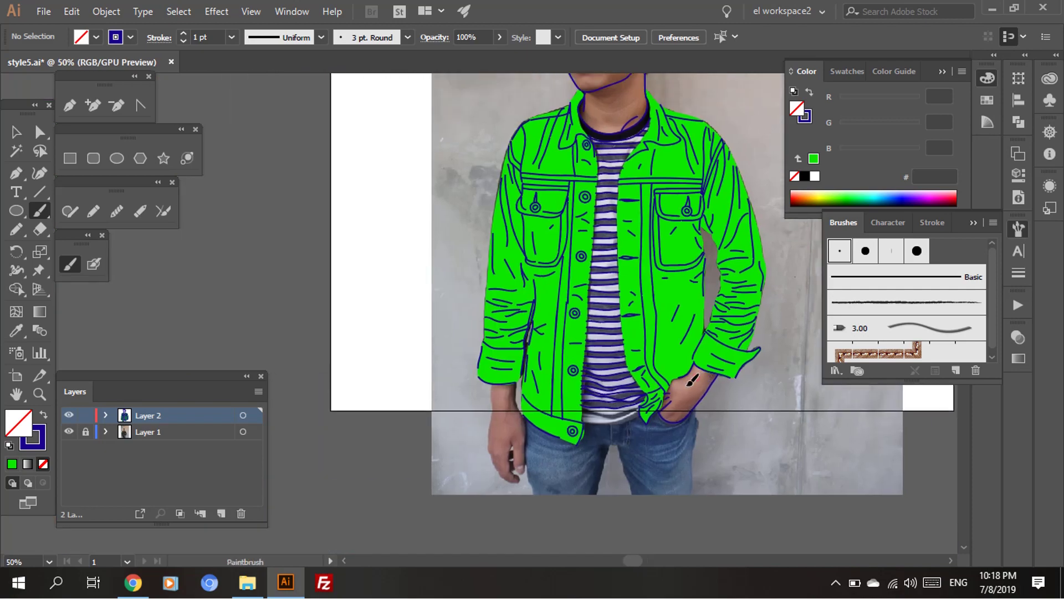
scroll(614, 367, "up", 2)
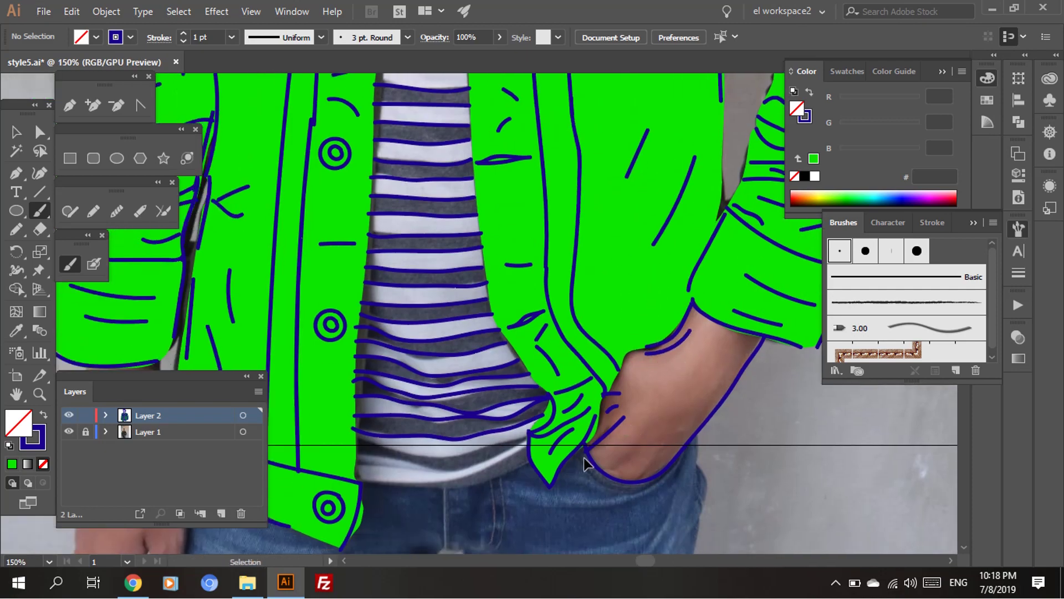
scroll(555, 416, "left", 10)
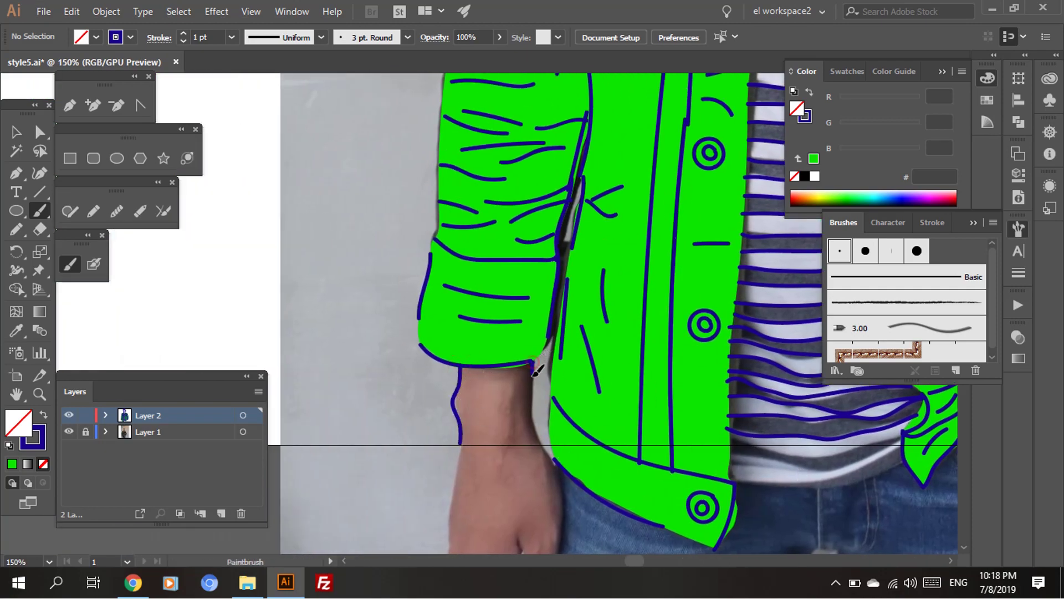
scroll(554, 443, "down", 1)
scroll(554, 438, "up", 1)
scroll(554, 432, "up", 1)
left_click_drag(551, 399, 546, 412)
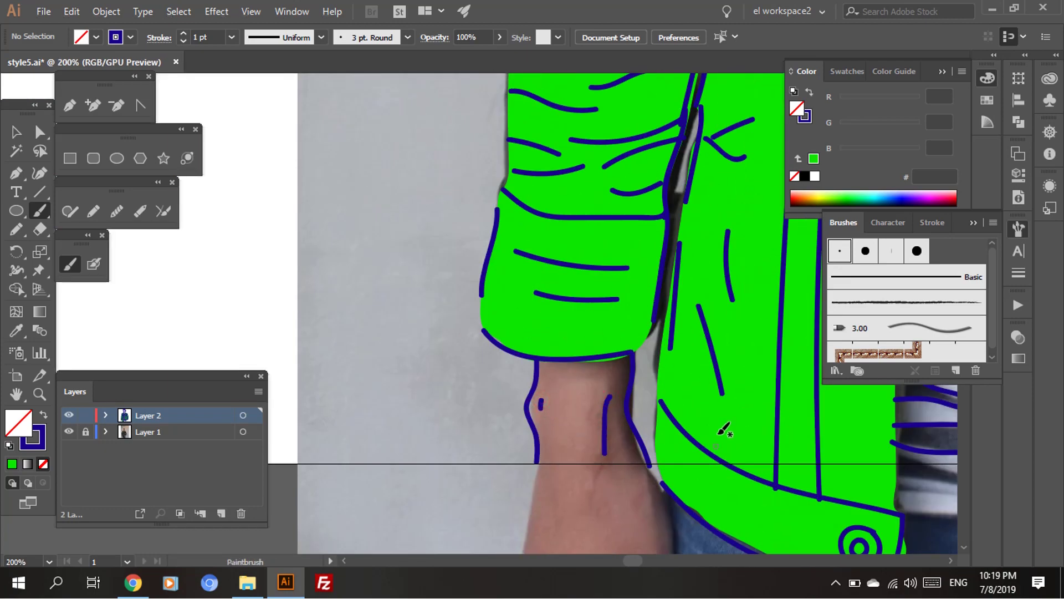
scroll(700, 337, "down", 1)
scroll(721, 311, "down", 4)
scroll(729, 290, "up", 1)
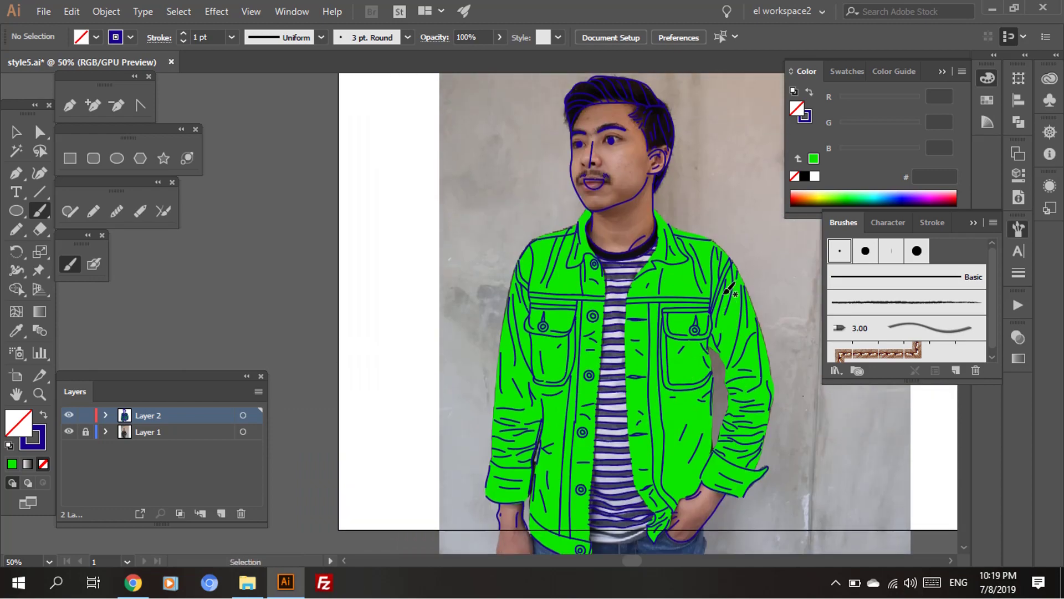
Save the file and hide the Layer 1 reference photo.
key("ctrl+s")
left_click(69, 432)
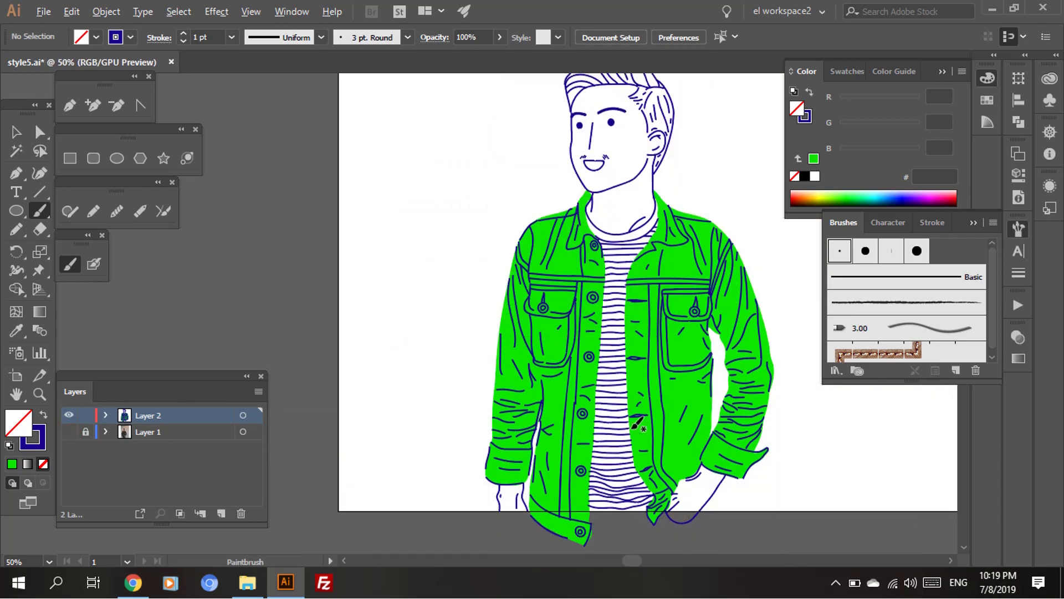
scroll(652, 488, "up", 2)
key("shift+e")
key("v")
left_click(687, 504)
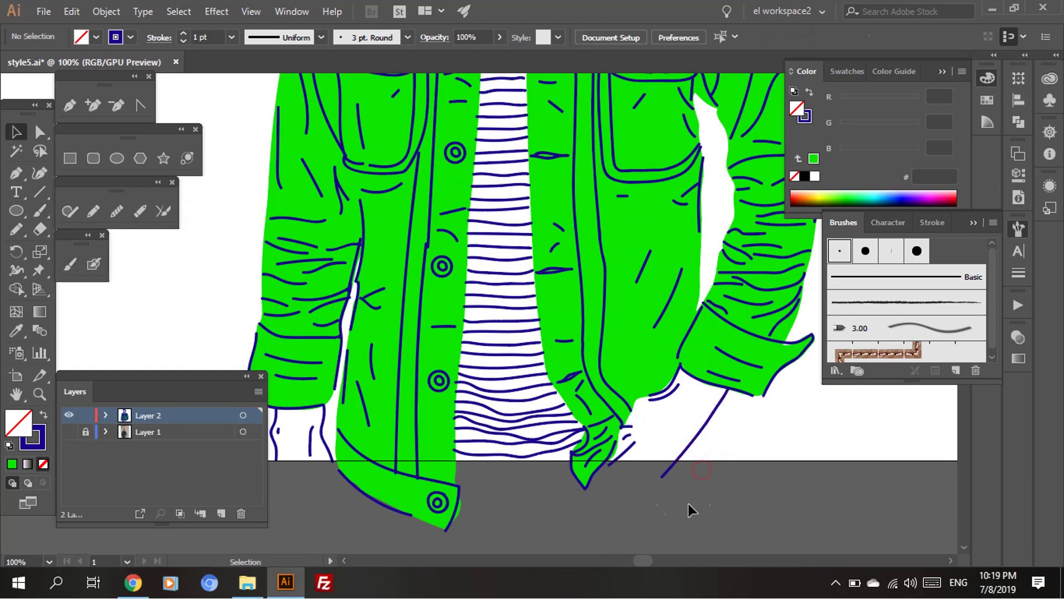
Select a small cuff stroke, then the left half of the jacket fill.
scroll(563, 423, "down", 3)
scroll(659, 488, "up", 3)
scroll(524, 534, "down", 3)
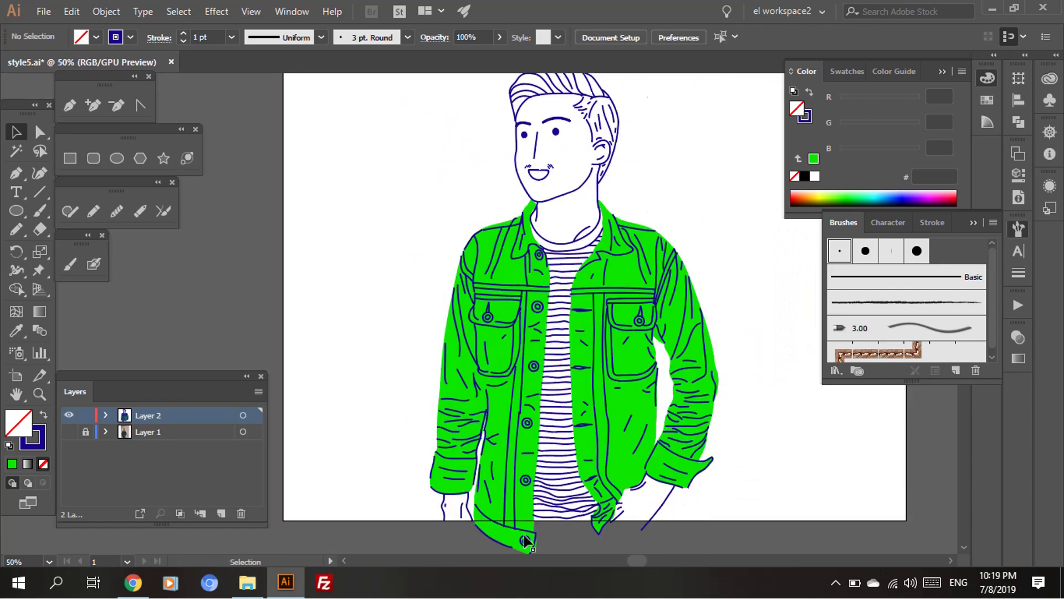
scroll(554, 482, "up", 5)
left_click(609, 477)
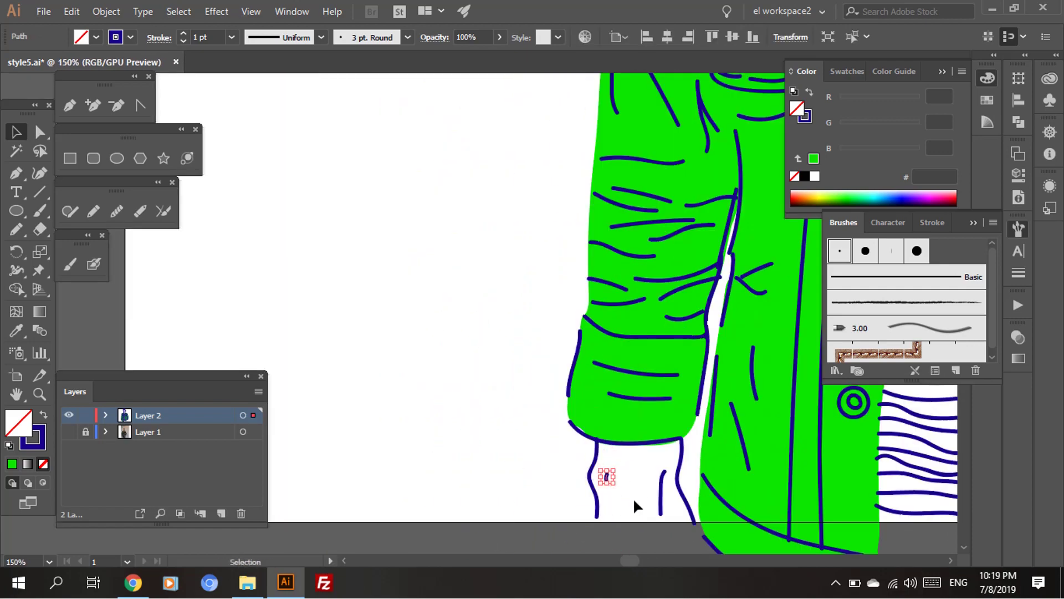
scroll(633, 497, "down", 2)
scroll(803, 473, "down", 2)
scroll(570, 426, "up", 1)
left_click(570, 426)
Recolour both jacket halves to deep dark green 006245 in the Color panel.
left_click(682, 361, "shift")
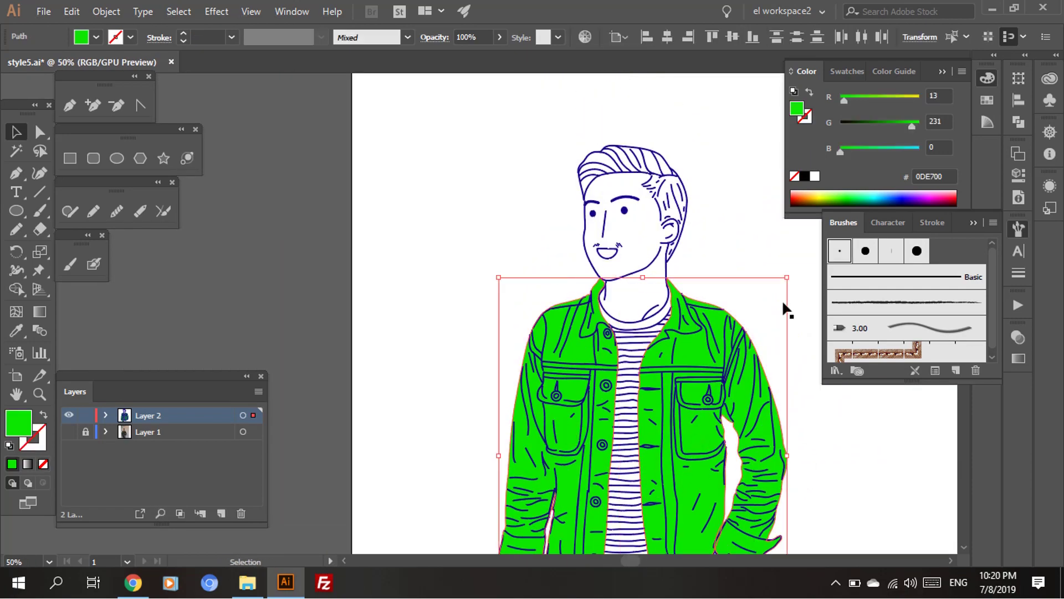
left_click(875, 203)
left_click_drag(878, 217, 877, 321)
left_click(859, 244)
mouse_move(859, 244)
left_mouse_down()
mouse_move(866, 278)
mouse_move(876, 227)
mouse_move(861, 283)
mouse_move(870, 279)
left_mouse_up()
left_click(639, 195)
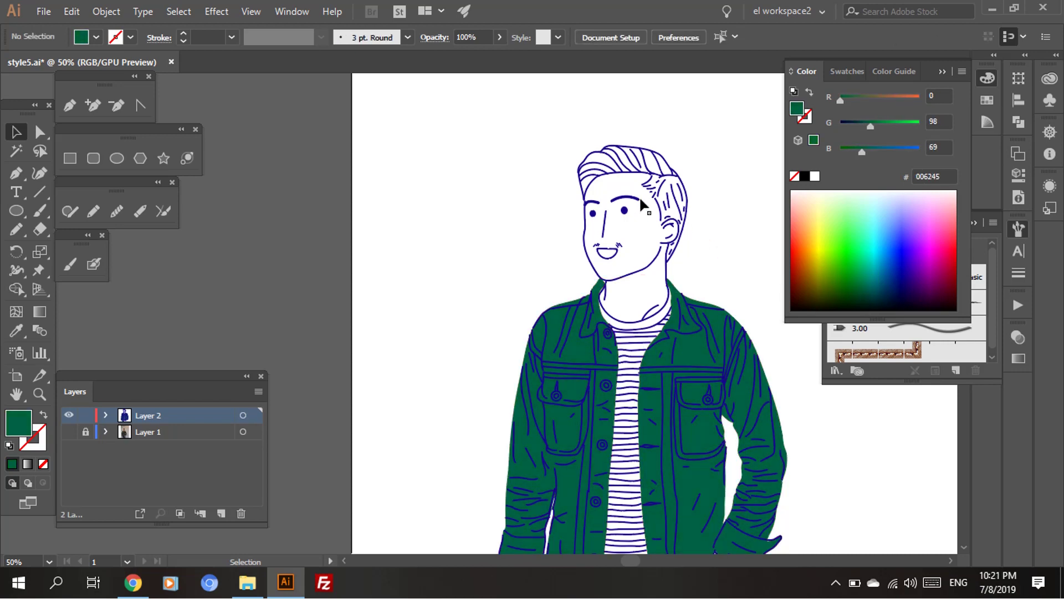
Select all the artwork and group it, undoing an accidental eyedropper recolour.
left_click(177, 12)
left_click(192, 29)
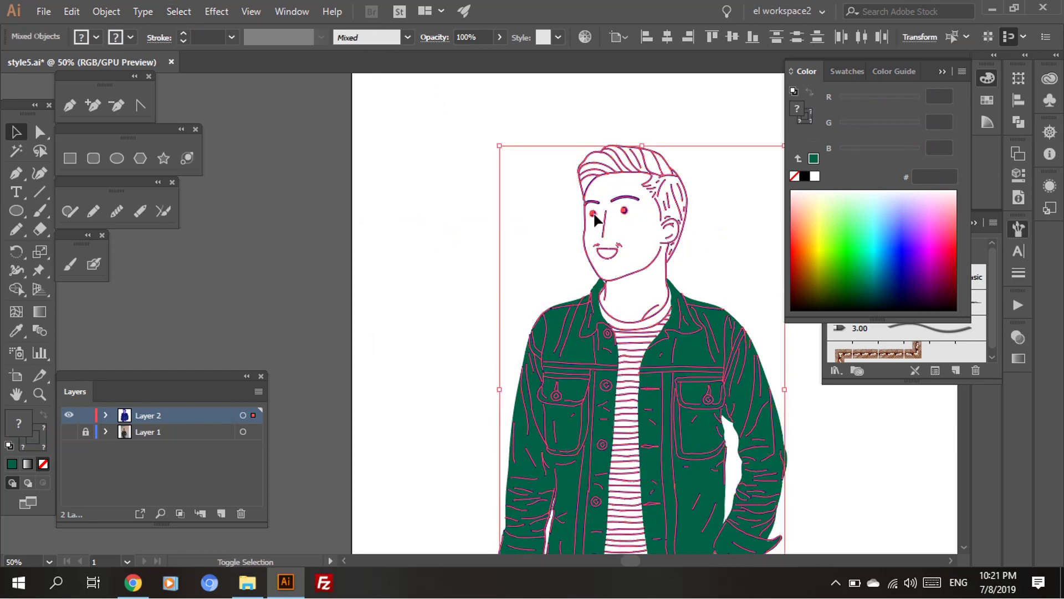
key("ctrl+g")
key("i")
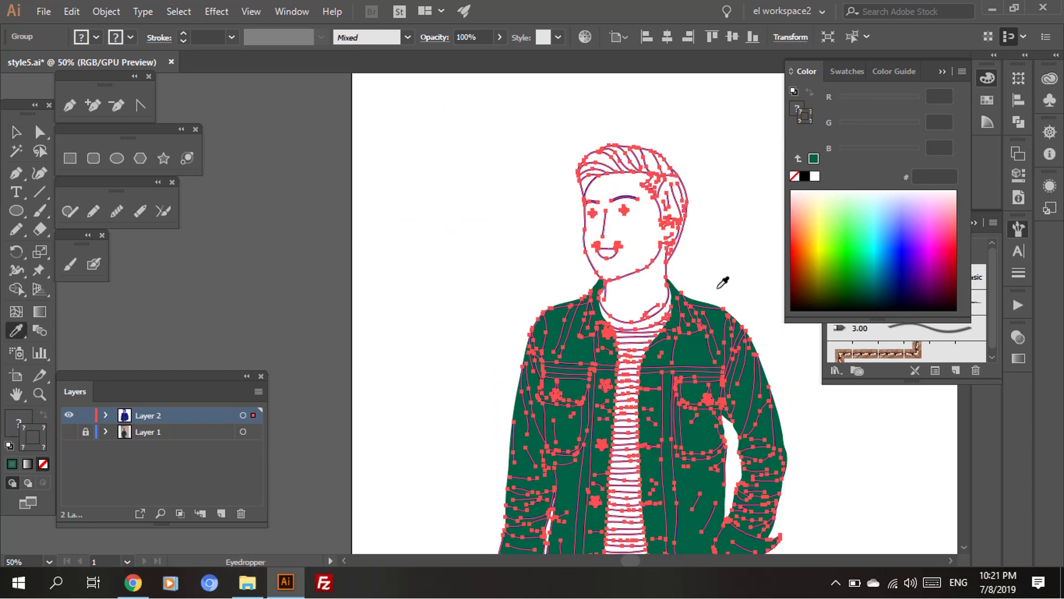
left_click(718, 288)
key("ctrl+z")
key("v")
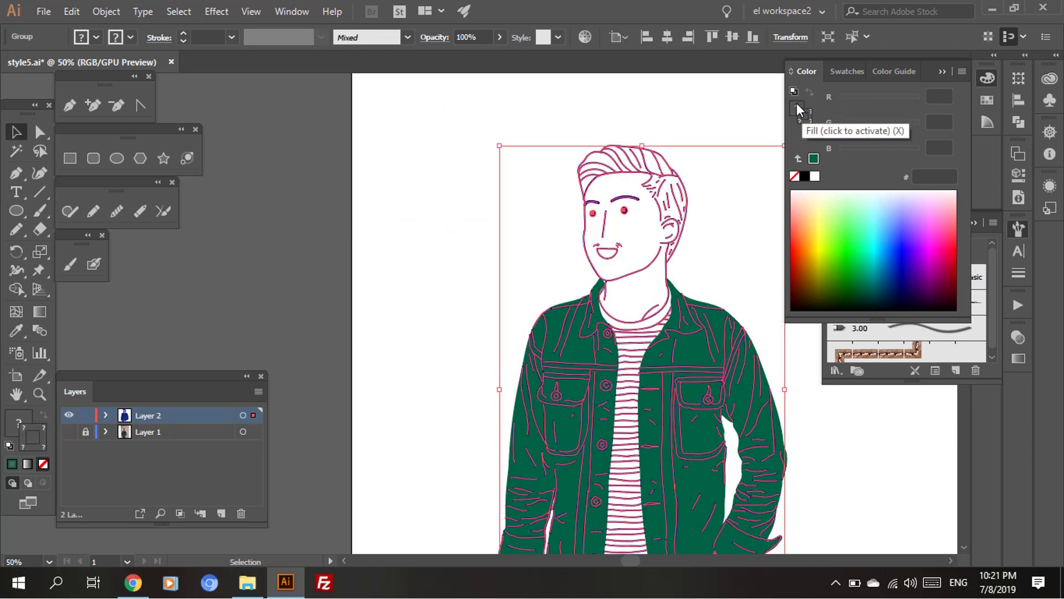
Try a light yellow fill on the drawing, then undo and redo it.
left_click(798, 108)
left_click(826, 202)
key("ctrl+z")
key("ctrl+z")
key("ctrl+shift+z")
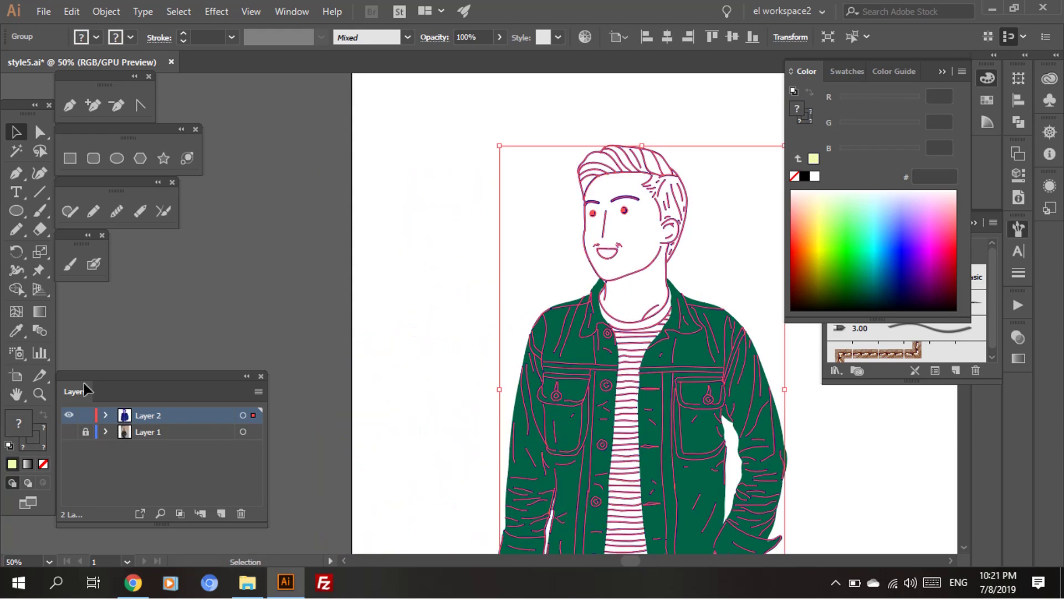
Reselect the grouped drawing after briefly entering and leaving isolation mode on the eyebrow.
left_click(615, 115)
left_click(625, 208)
double_click(625, 208)
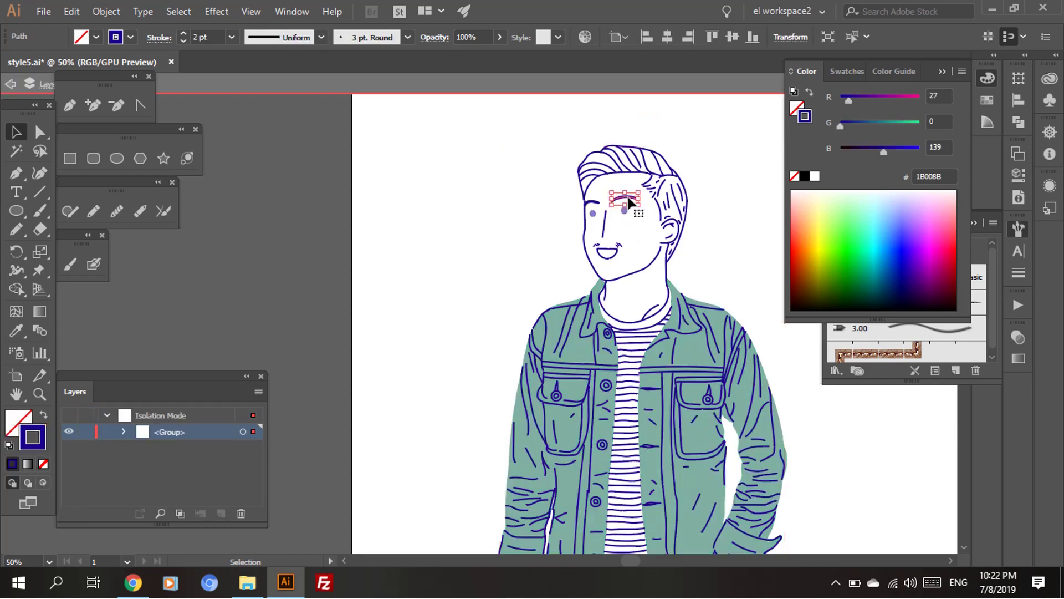
key("Escape")
left_click(625, 207)
Undo the stray green fill and recolour all line art near-black 001A13.
key("a")
key("i")
left_click(699, 197)
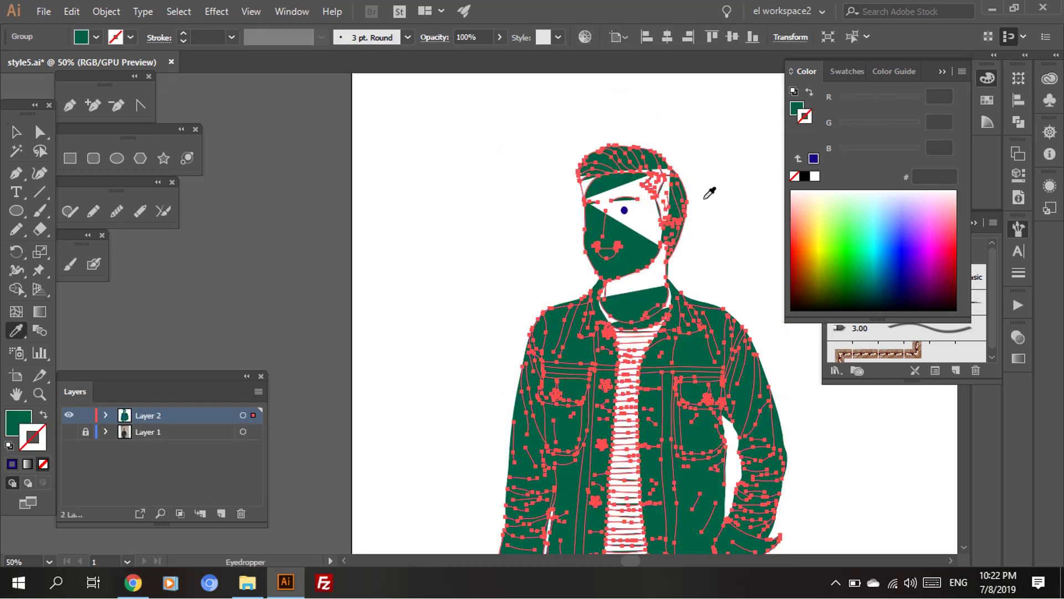
key("a")
key("ctrl+z")
key("v")
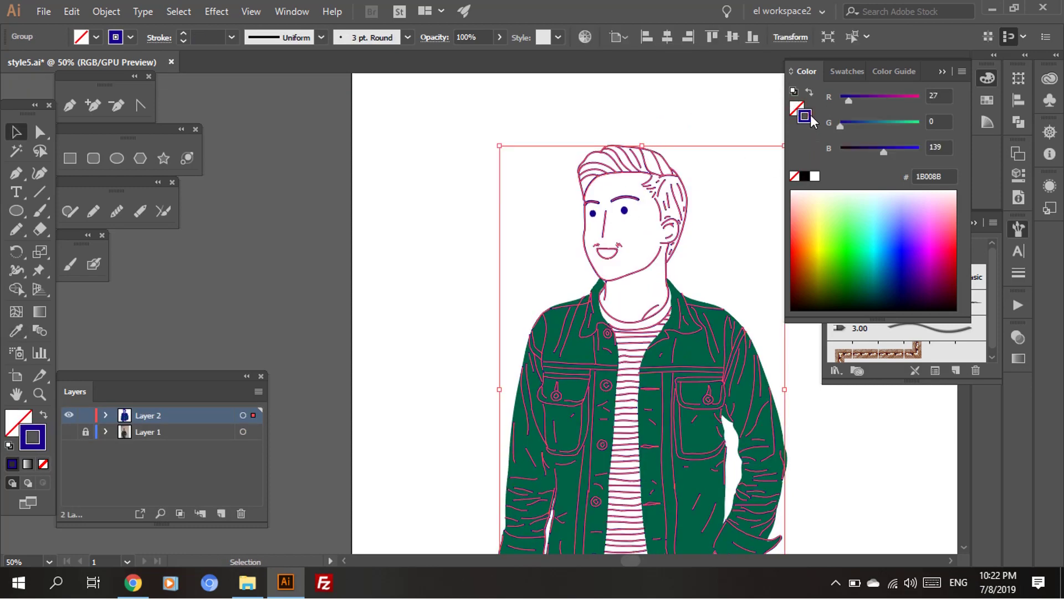
mouse_move(829, 196)
left_mouse_down()
mouse_move(850, 214)
mouse_move(862, 298)
left_mouse_up()
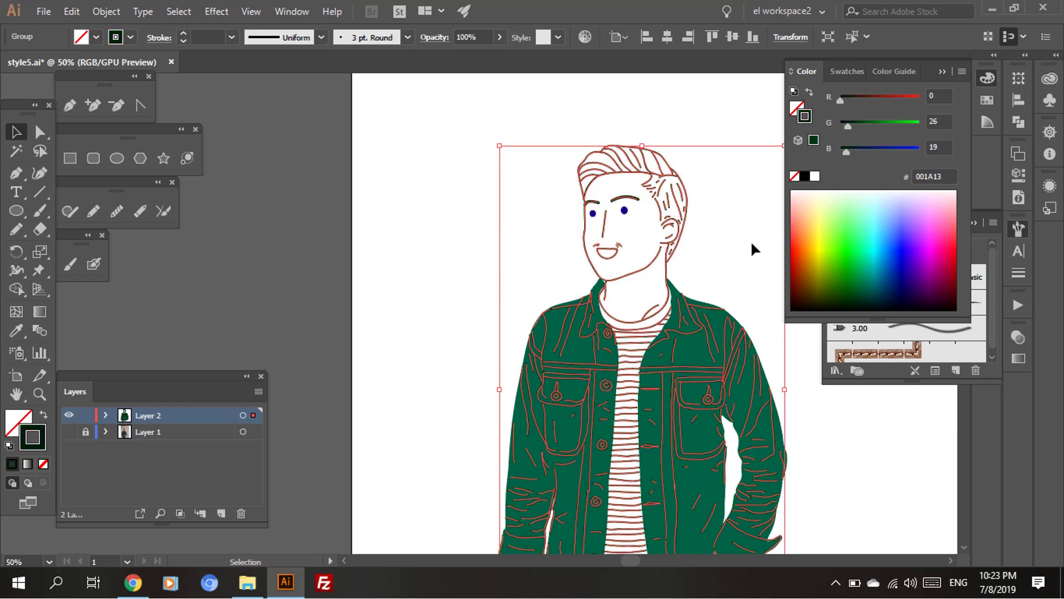
left_click(751, 248)
Fill both eyes with the dark line colour using the eyedropper.
left_click(625, 210)
key("i")
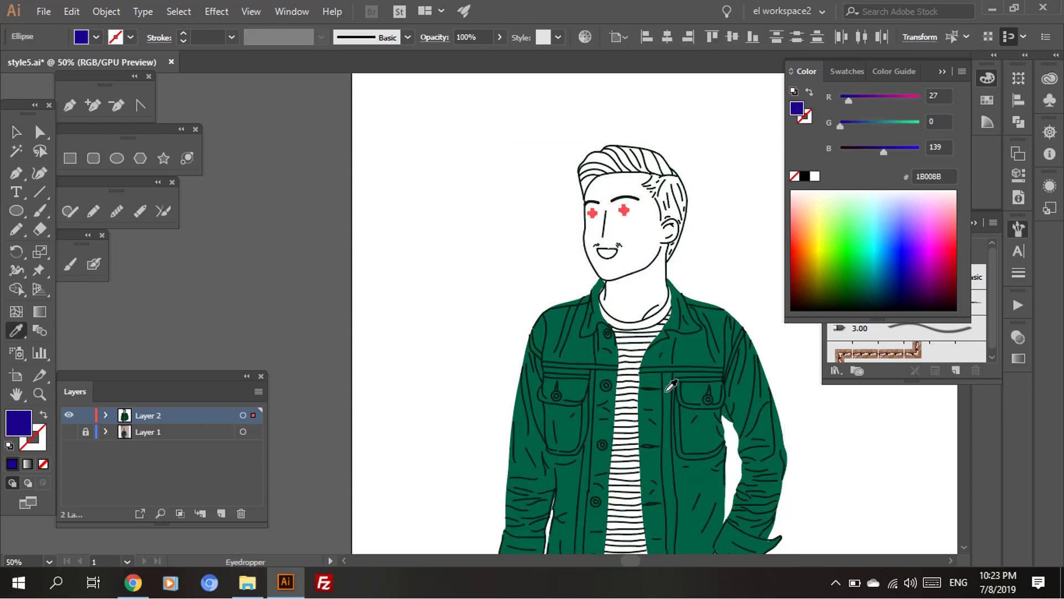
left_click(713, 221)
key("ctrl+shift+a")
key("v")
Select all the artwork and shift it up and right on the artboard.
key("ctrl+equal")
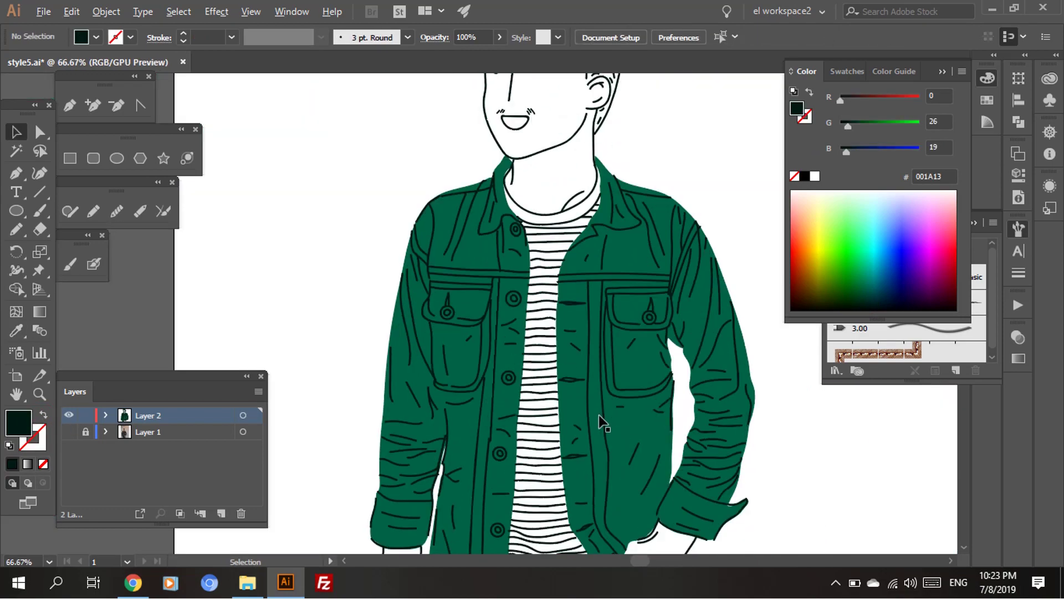
key("ctrl+minus")
key("ctrl+minus")
key("ctrl+minus")
key("ctrl+a")
left_click_drag(597, 354, 625, 332)
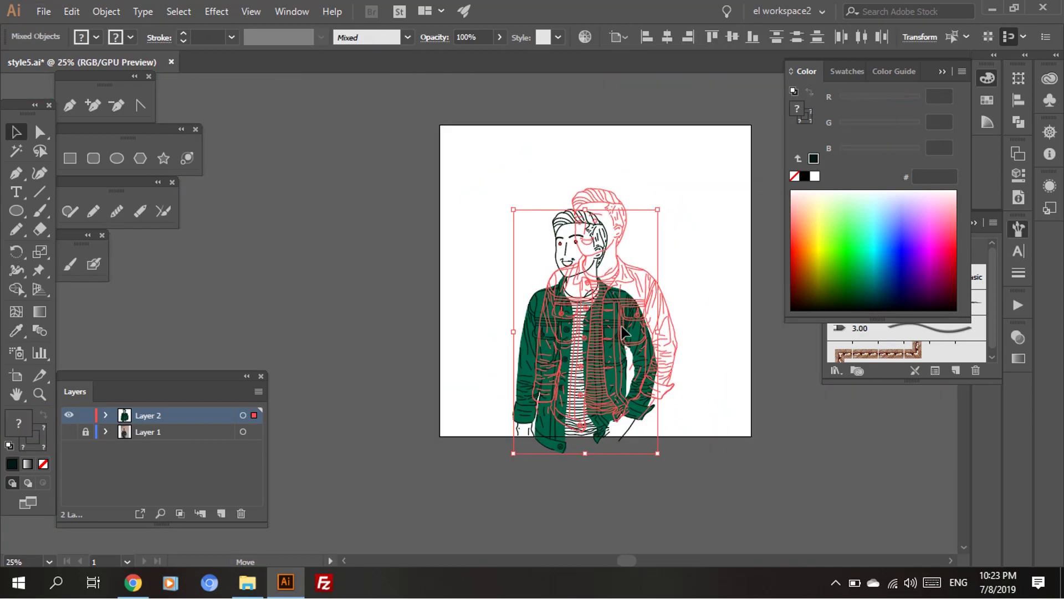
key("ctrl+shift+a")
Zoom in on the face and draw a circle on the right cheek.
key("ctrl+equal")
key("ctrl+equal")
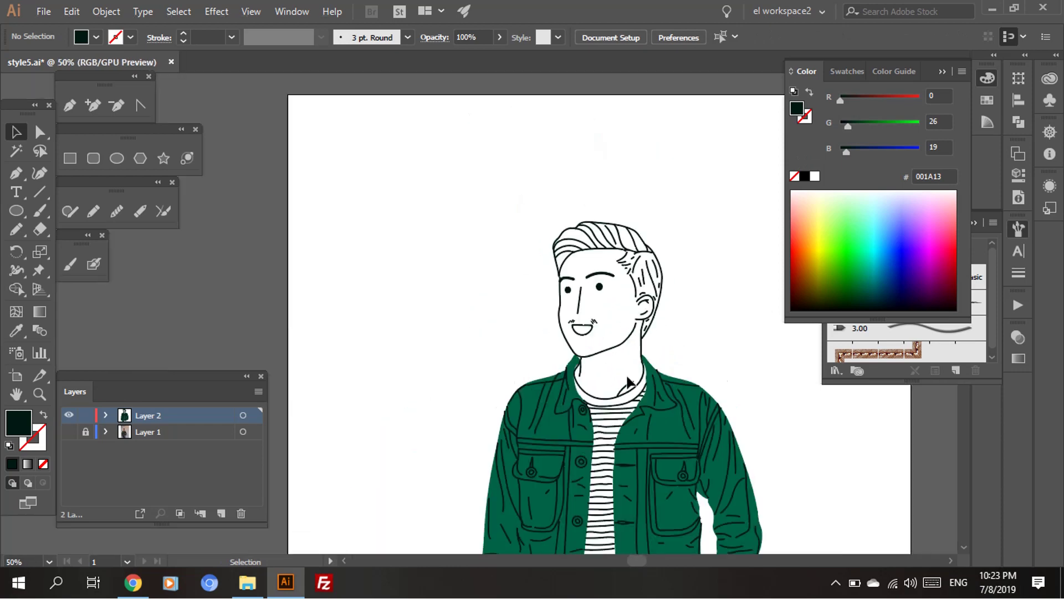
key("ctrl+equal")
key("ctrl+equal")
key("l")
mouse_move(621, 306)
left_mouse_down()
mouse_move(660, 345)
mouse_move(629, 324)
left_mouse_up()
Nudge the right cheek circle into place and try fills, settling on light pink.
left_click(883, 218)
key("v")
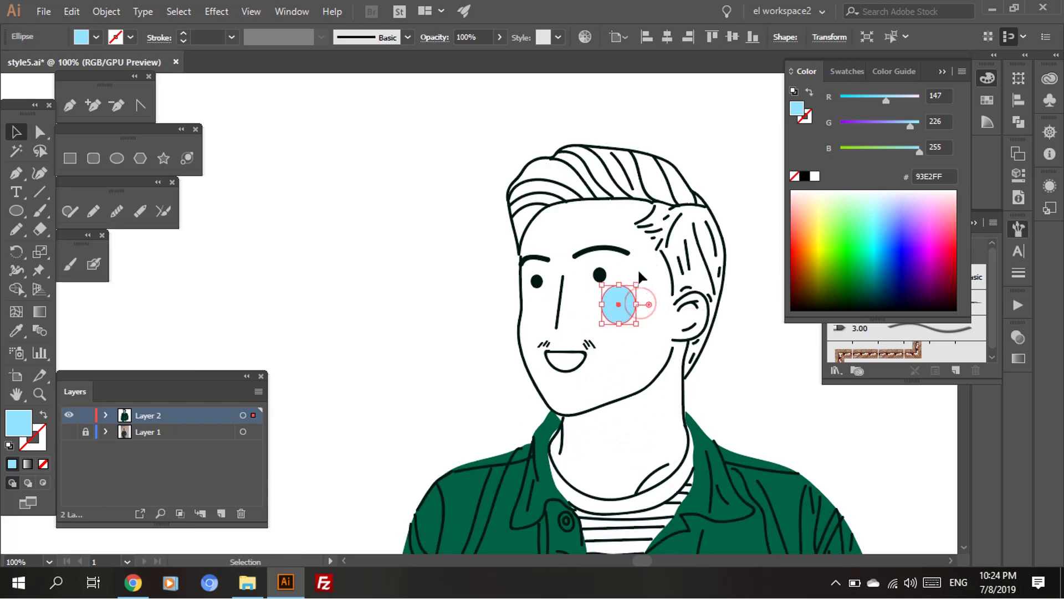
left_click_drag(627, 305, 632, 308)
left_click(848, 238)
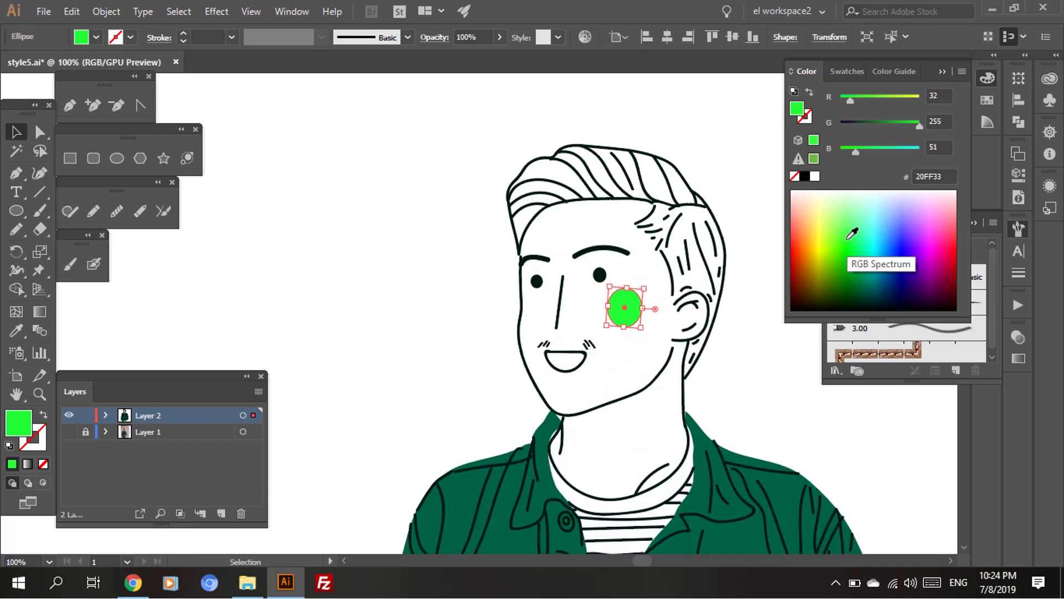
left_click(882, 228)
left_click(924, 203)
left_click(929, 197)
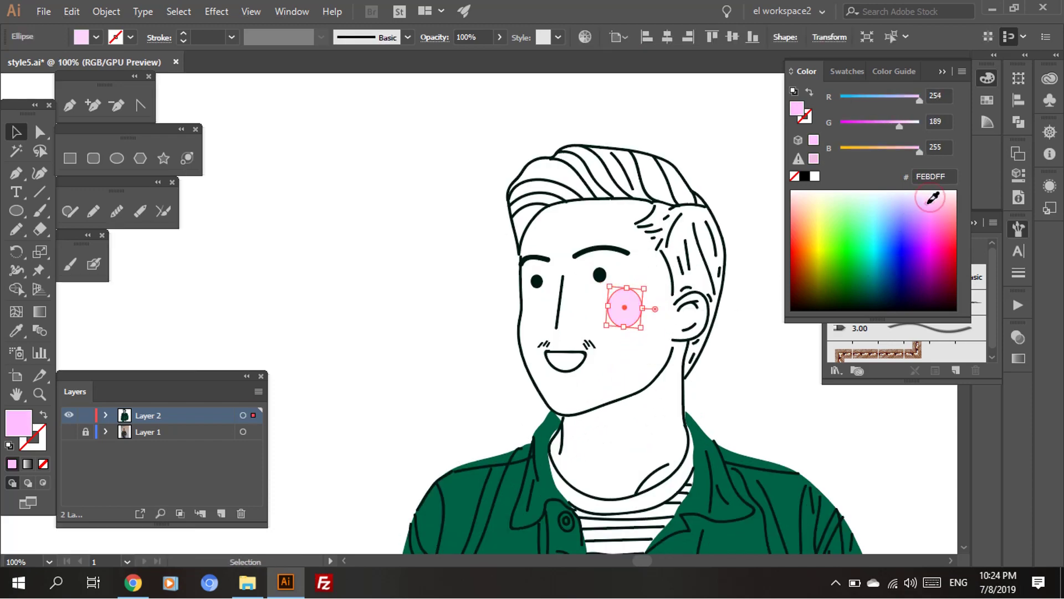
Place a copy of the pink cheek circle on the left cheek.
left_click(712, 166)
left_click(643, 308)
left_click(653, 356)
left_click_drag(638, 307, 539, 309)
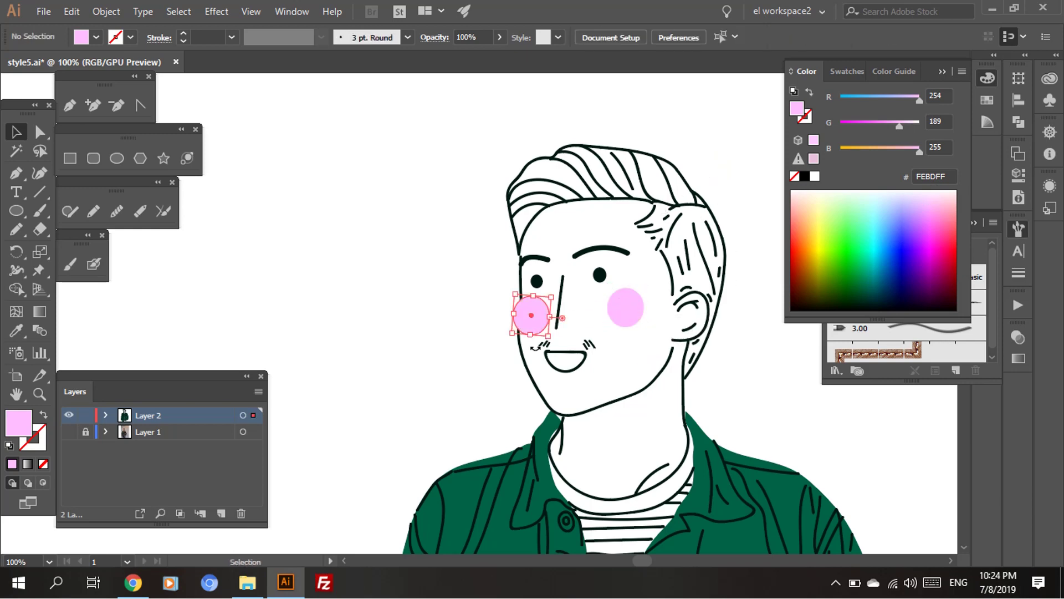
scroll(494, 344, "up", 2)
scroll(482, 373, "down", 2)
scroll(524, 309, "up", 1)
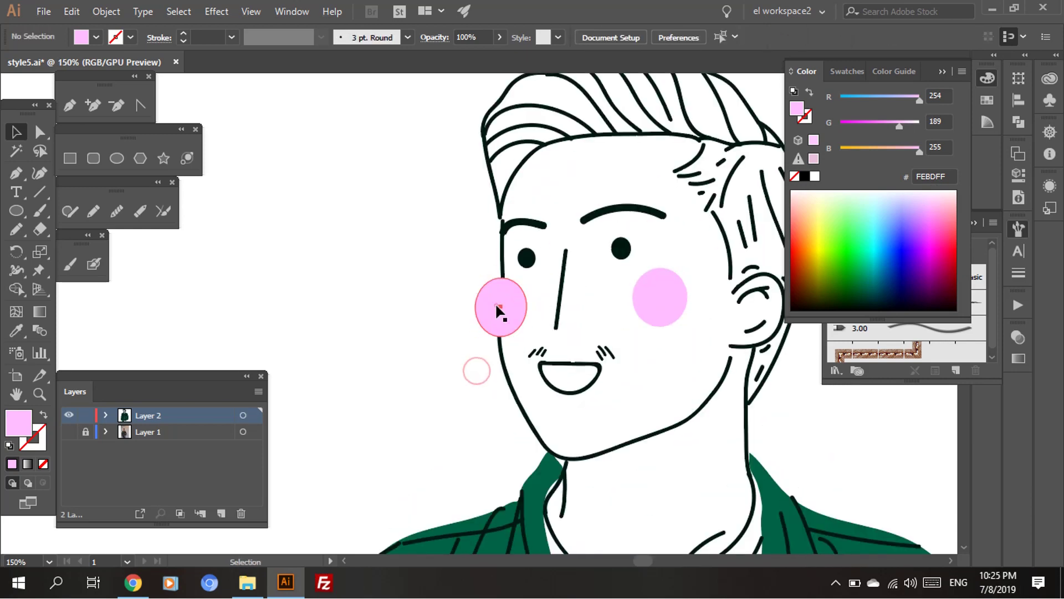
left_click(471, 273)
scroll(547, 407, "down", 1)
scroll(626, 424, "down", 1)
scroll(626, 424, "down", 2)
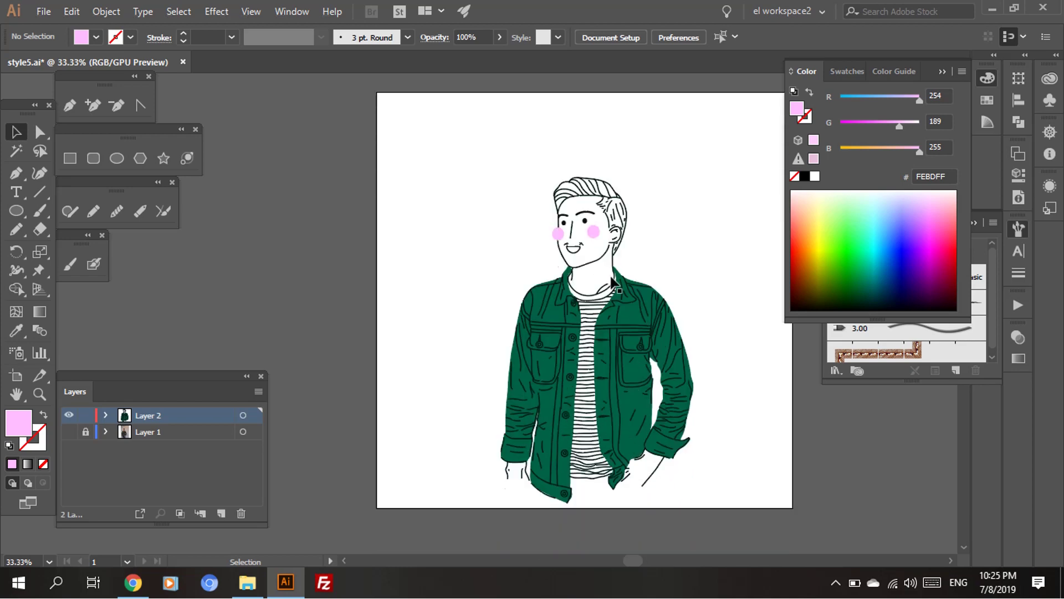
Recolour both cheek circles peach FFCE7F.
left_click(593, 268)
left_click_drag(836, 244, 813, 208)
left_click(679, 273)
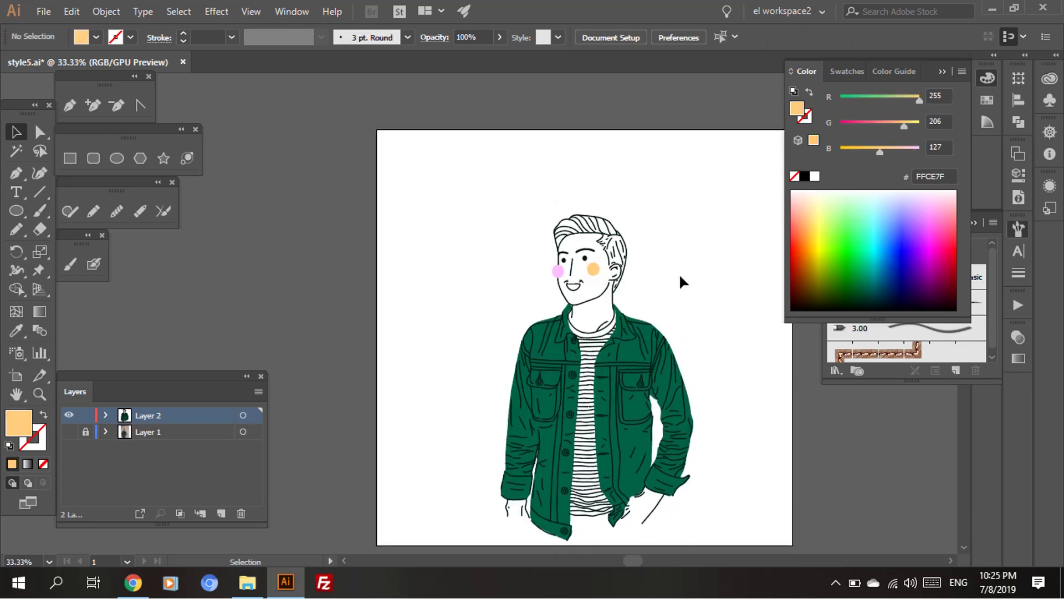
left_click(558, 271)
key("i")
left_click(593, 268)
key("v")
scroll(568, 266, "up", 4)
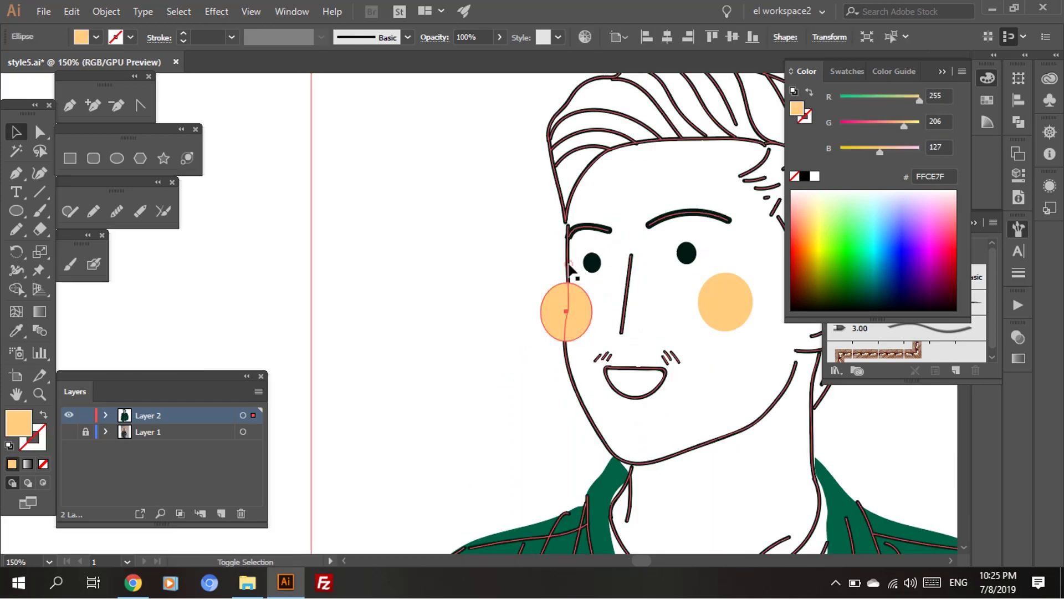
Trim the left cheek's overhang flush along the face outline.
left_click(566, 260, "shift")
left_click(1018, 121)
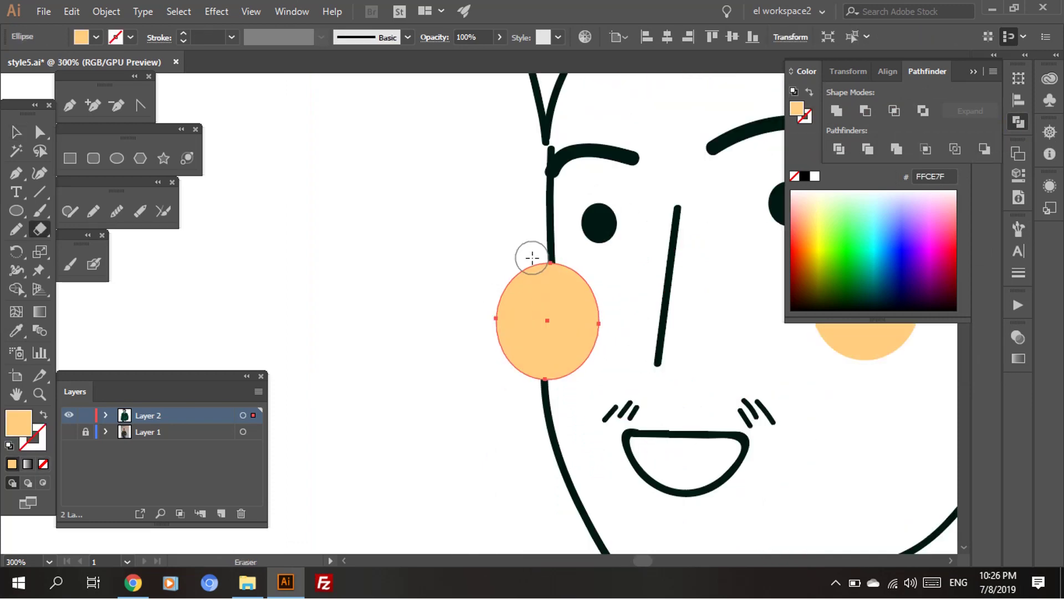
left_click_drag(532, 275, 499, 356)
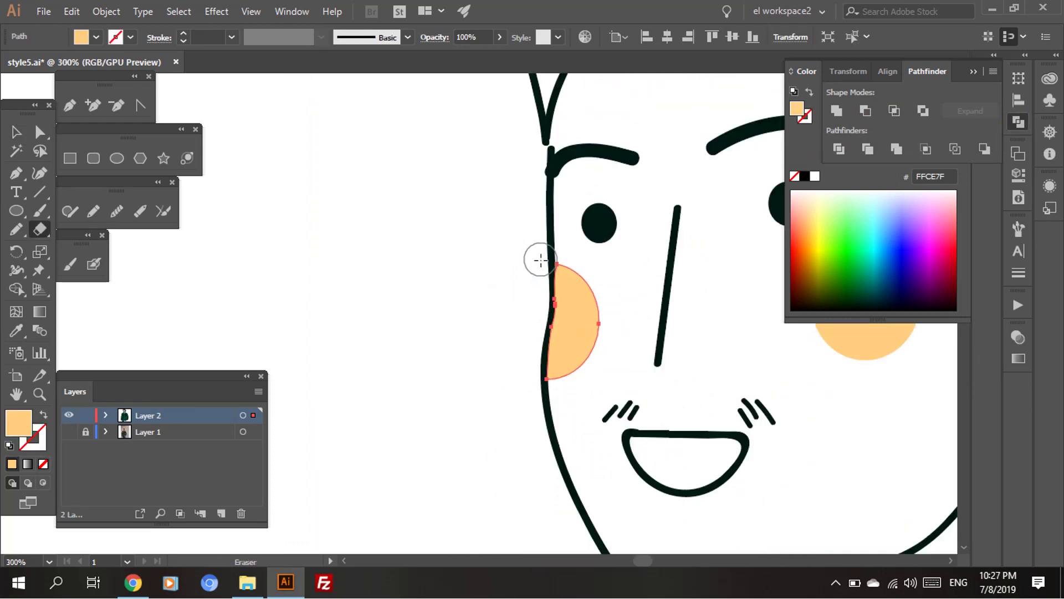
left_click_drag(536, 323, 530, 395)
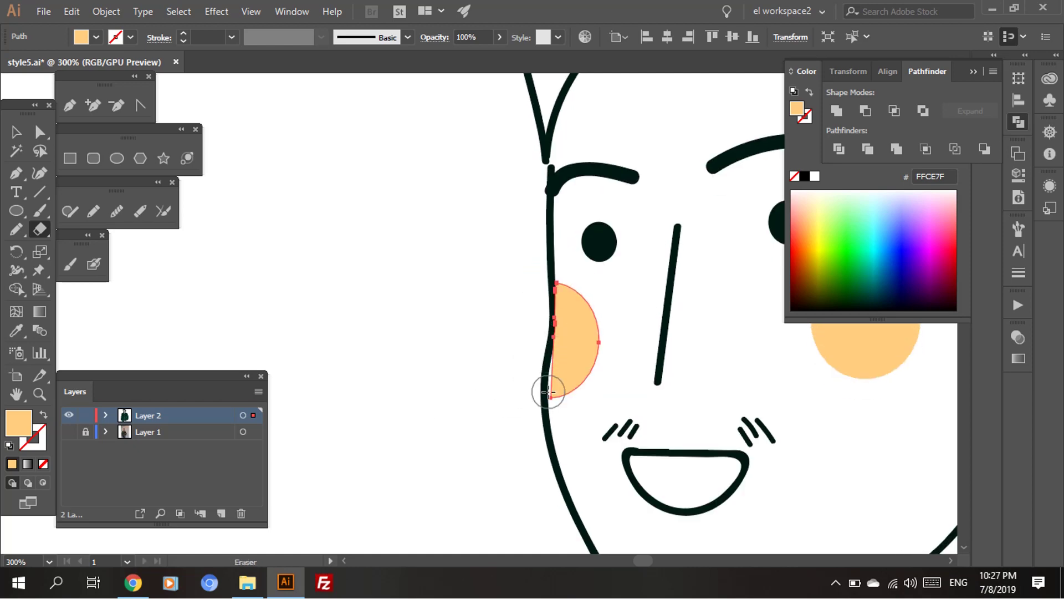
scroll(549, 383, "up", 3)
Change the jacket fill to green 00654D.
key("n")
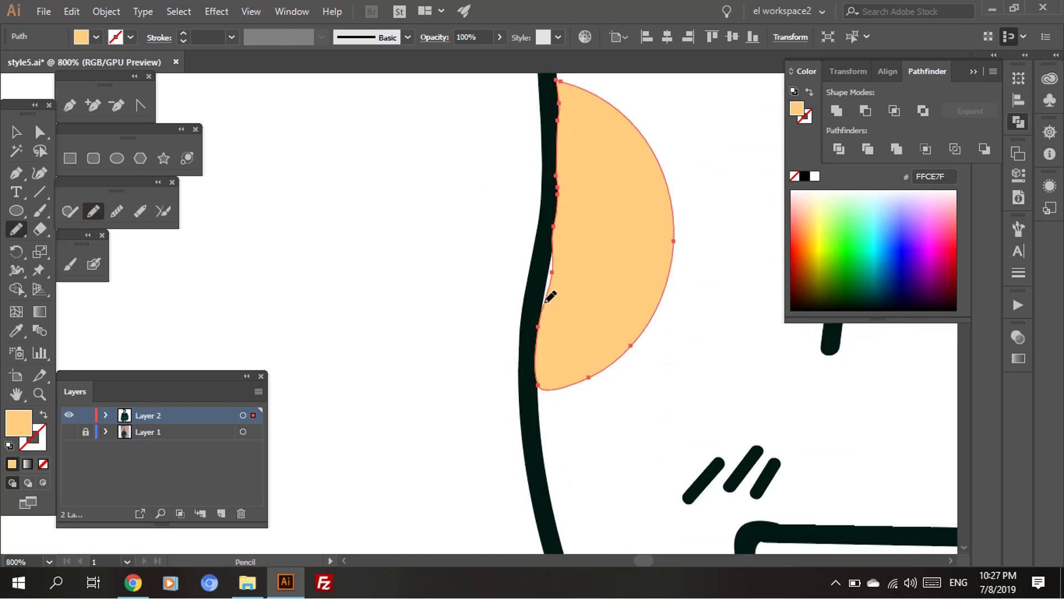
scroll(550, 297, "down", 5)
key("v")
scroll(582, 404, "down", 3)
left_click(611, 417)
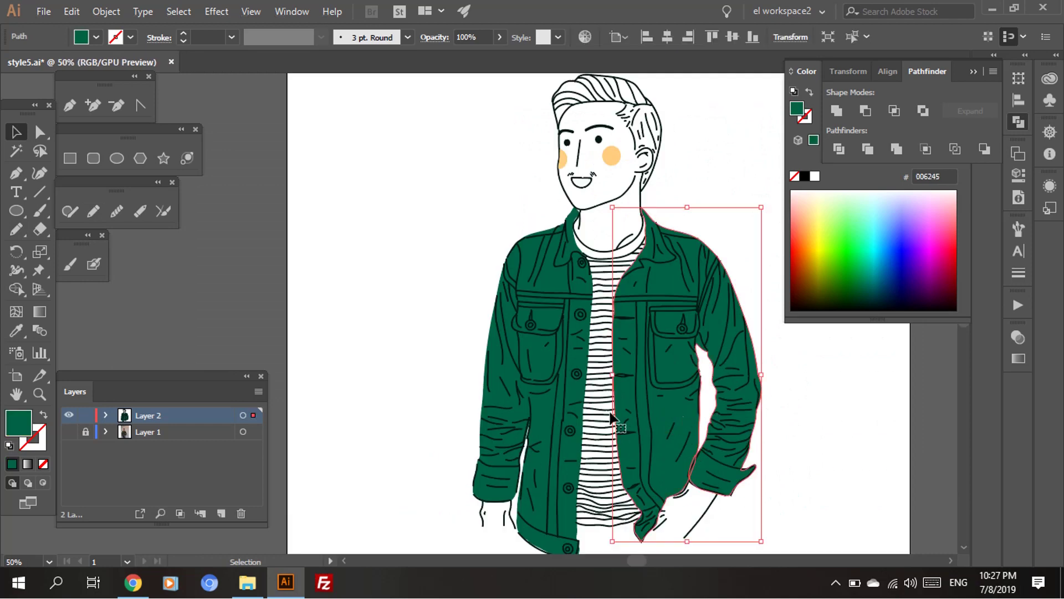
mouse_move(826, 266)
left_mouse_down()
mouse_move(874, 270)
mouse_move(871, 279)
left_mouse_up()
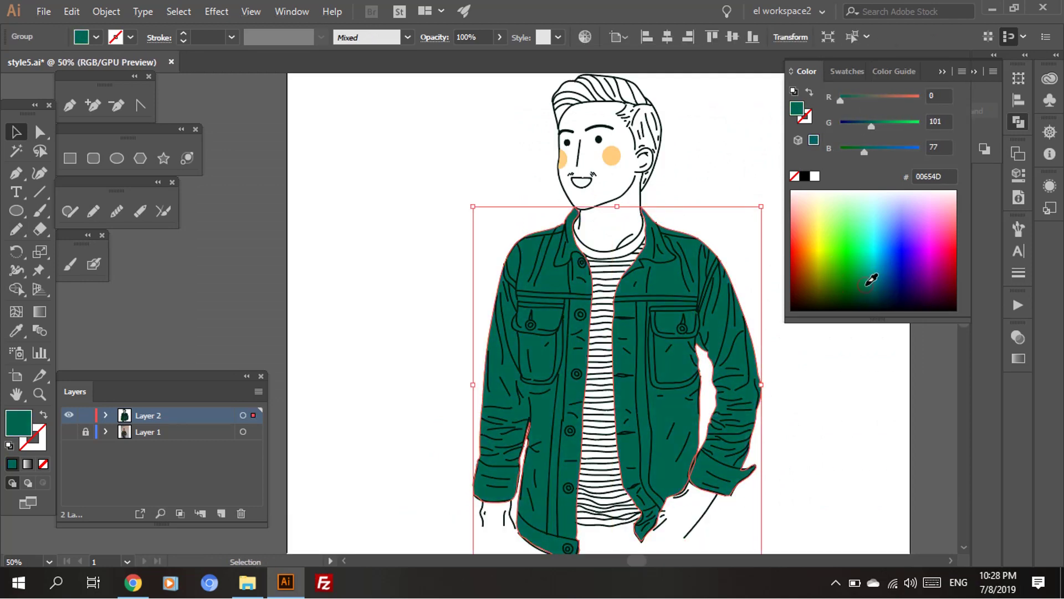
left_click(705, 404)
Smooth the left cheek path and check its shape.
left_click(116, 211)
scroll(567, 135, "up", 4)
left_click(528, 267, "ctrl")
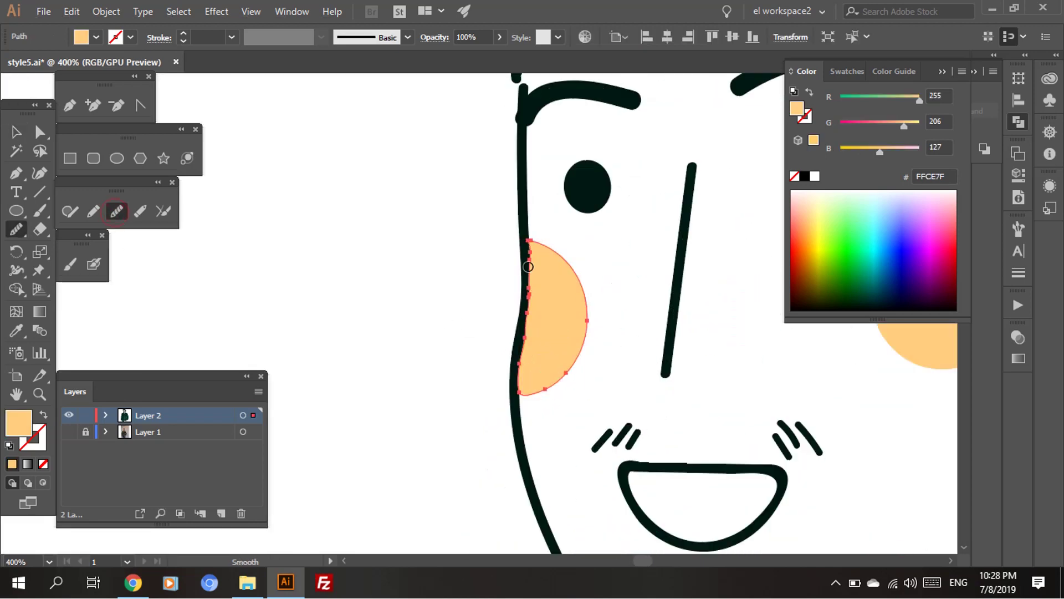
key("v")
key("ctrl+0")
scroll(588, 387, "up", 3)
left_click(535, 349)
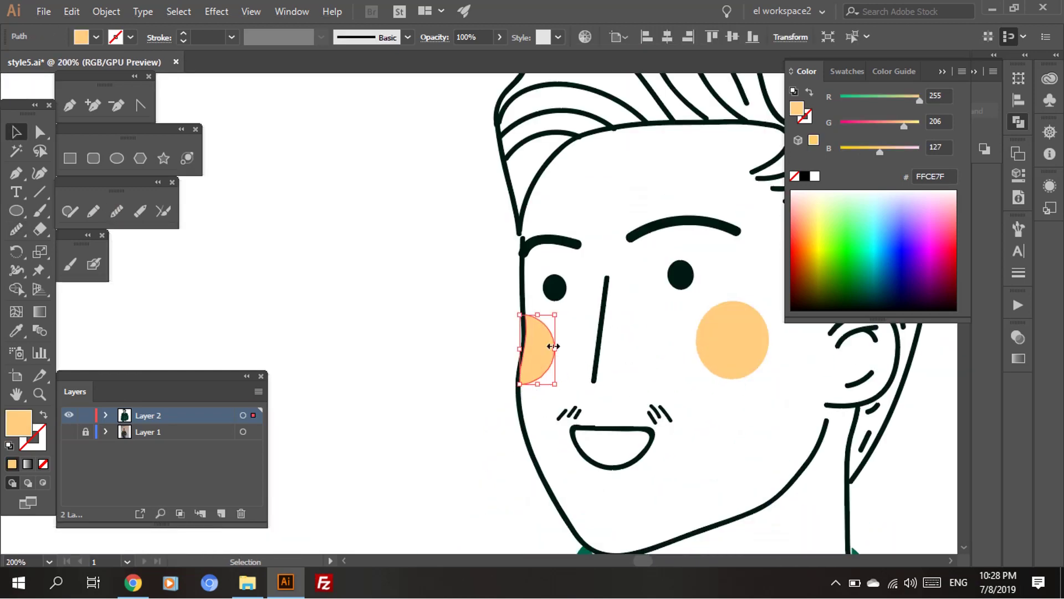
left_click(503, 443)
Select the hair group for editing.
scroll(503, 444, "down", 2)
scroll(493, 463, "up", 2)
scroll(527, 360, "down", 1)
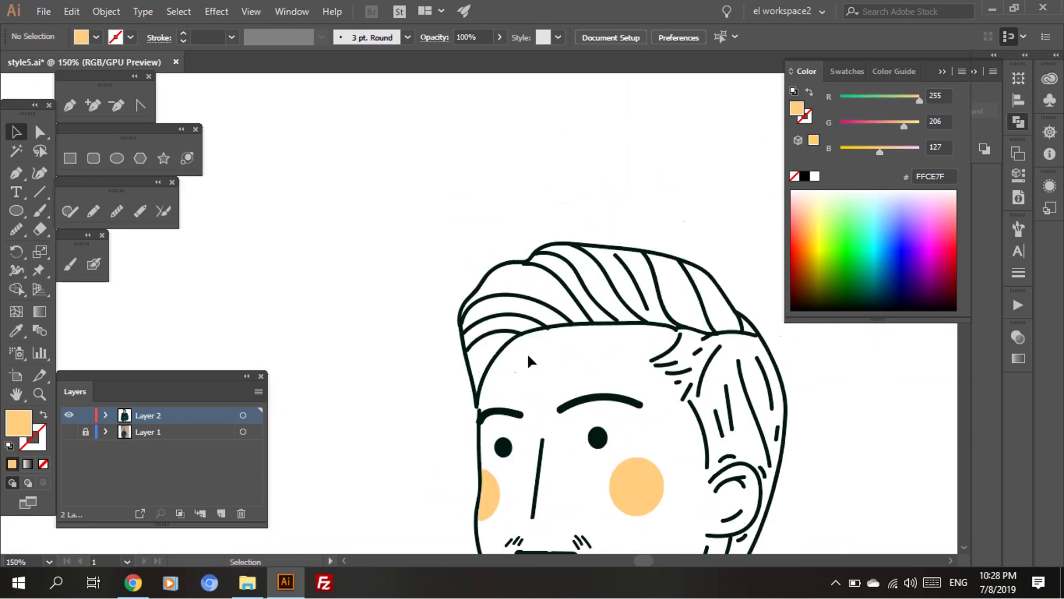
left_click(505, 363)
key("shift+e")
scroll(488, 365, "up", 2)
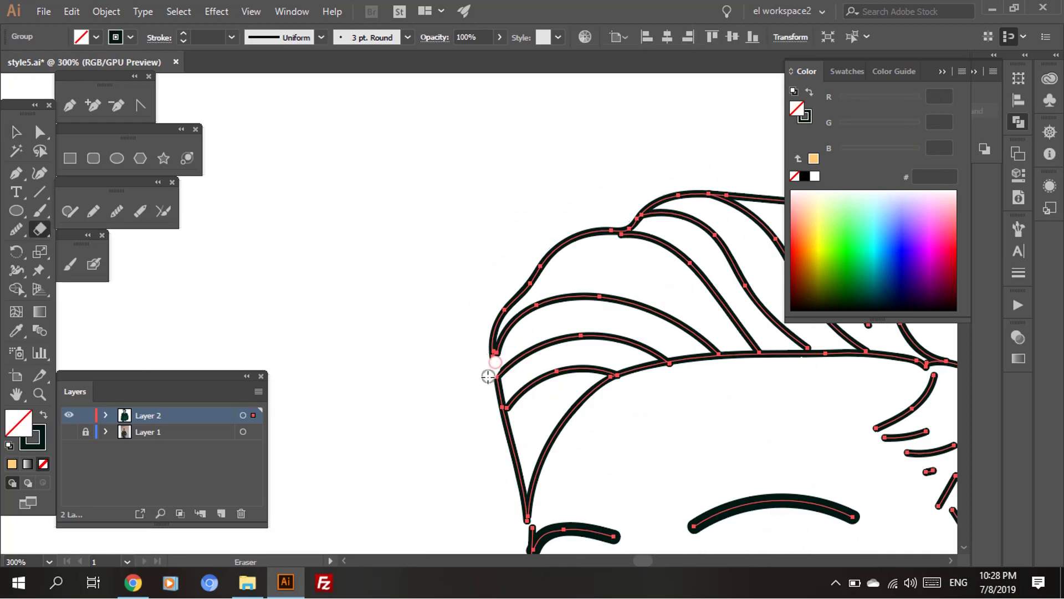
Shorten the forehead hair line by dragging its end anchor upward.
key("a")
left_click(502, 370)
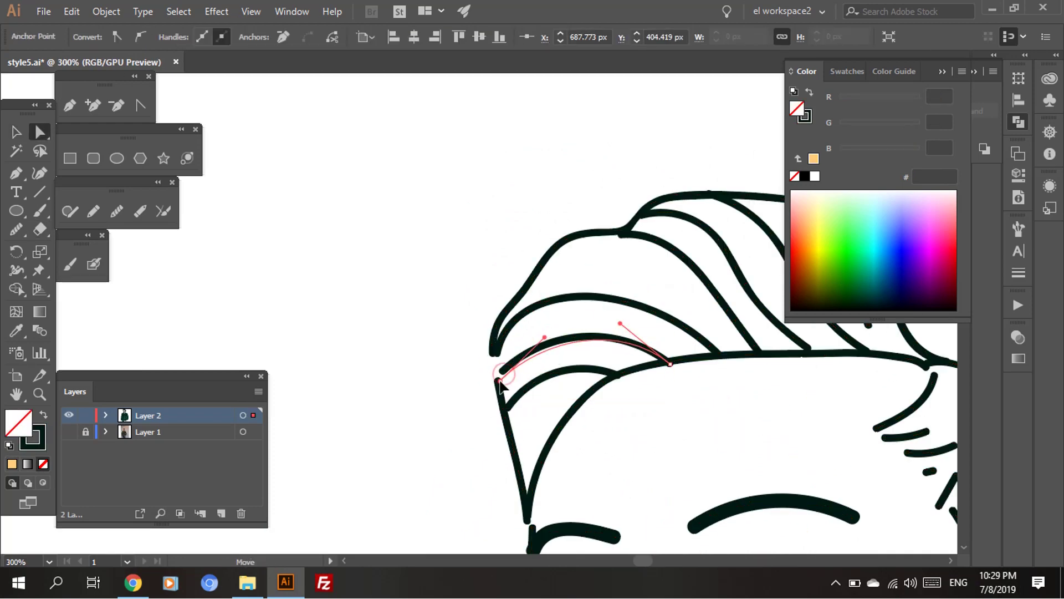
scroll(505, 361, "down", 3)
left_click(507, 349)
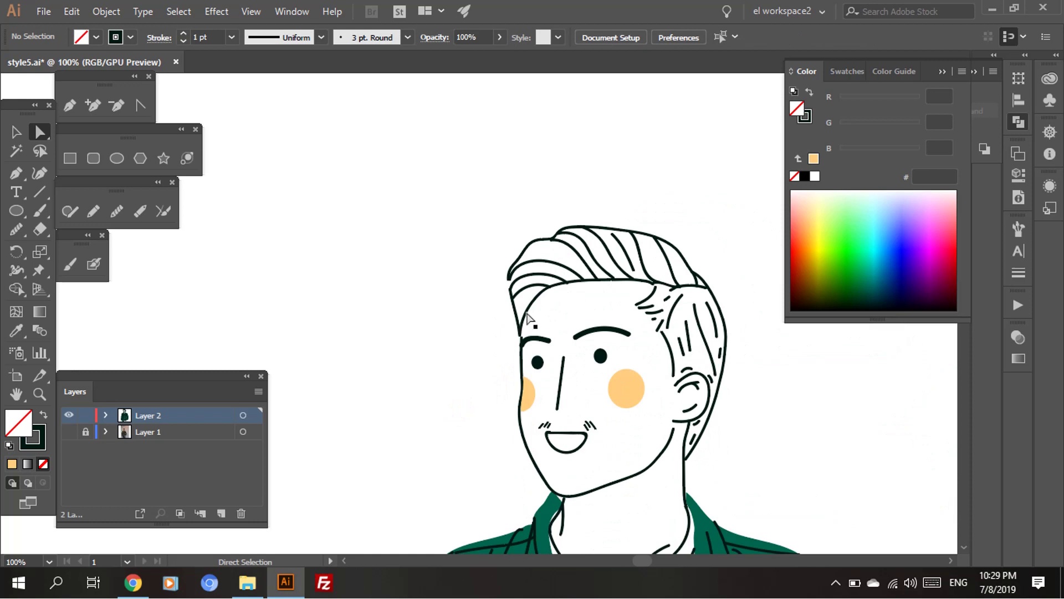
scroll(527, 317, "up", 4)
left_click(571, 456)
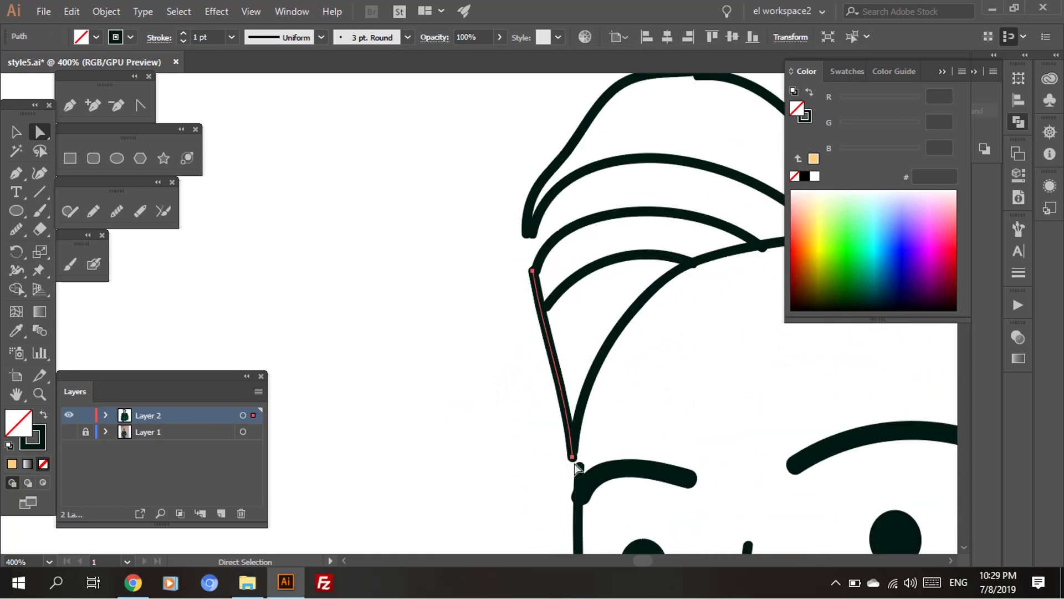
left_click_drag(573, 459, 565, 414)
left_click(528, 385)
scroll(528, 385, "up", 1)
Scroll down to bring the jacket collar into view.
key("b")
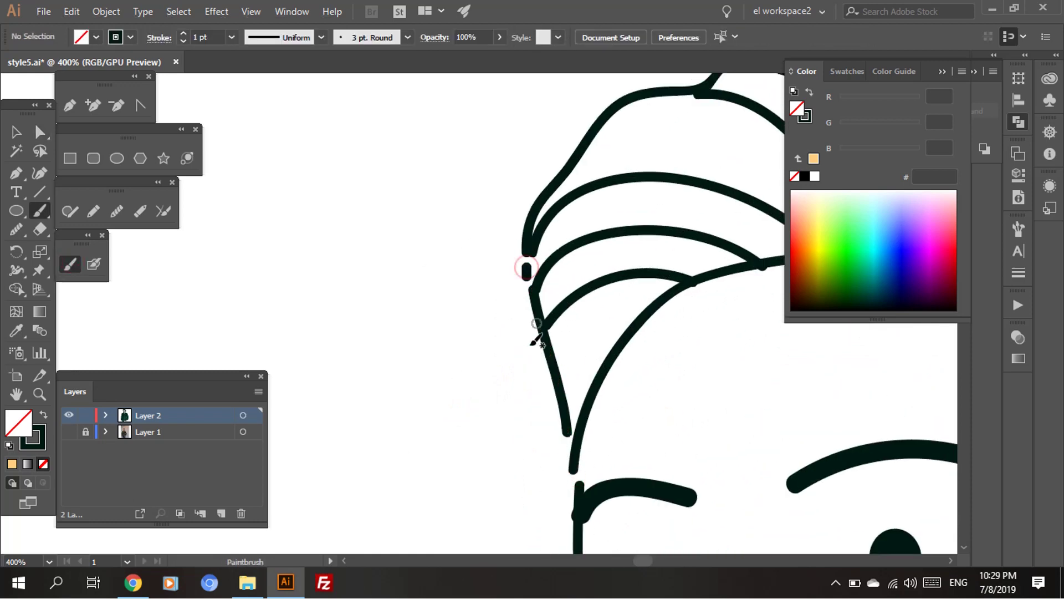
scroll(559, 374, "down", 2)
scroll(577, 387, "down", 2)
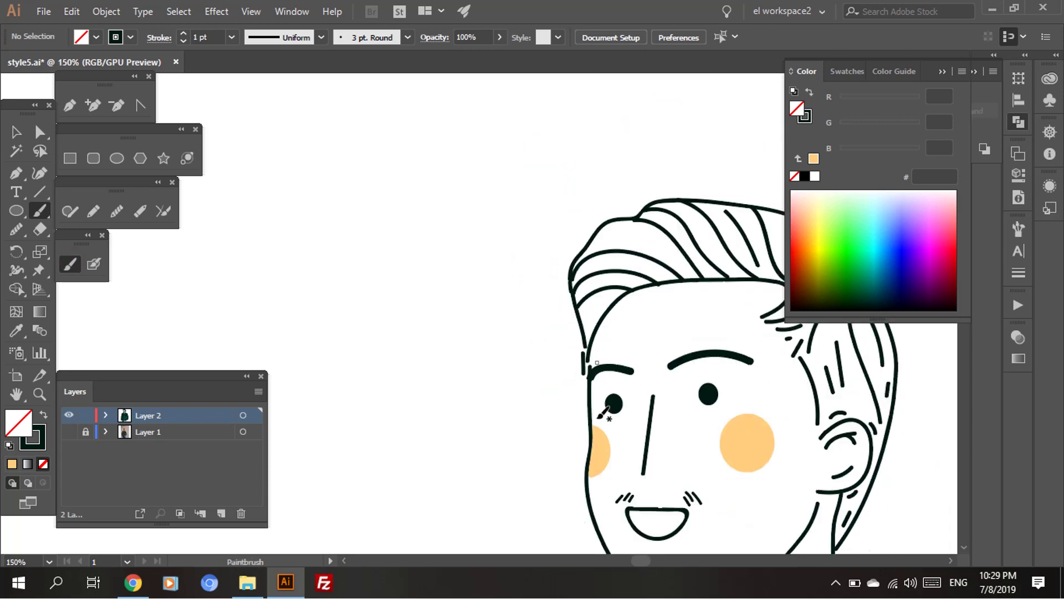
scroll(618, 443, "down", 1)
scroll(618, 443, "down", 2)
scroll(664, 461, "down", 1)
scroll(663, 462, "down", 1)
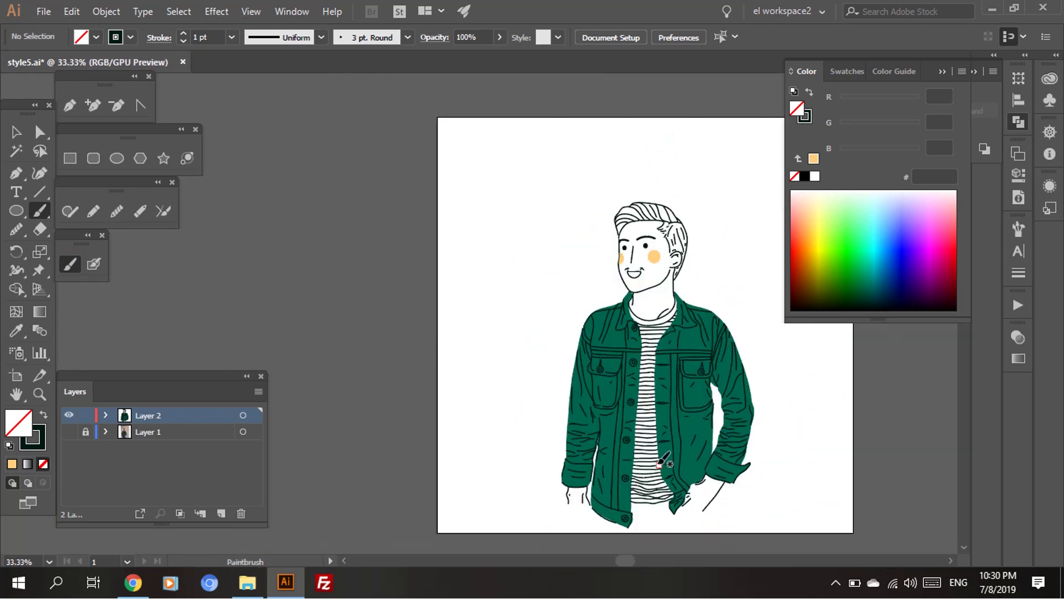
scroll(635, 465, "right", 3)
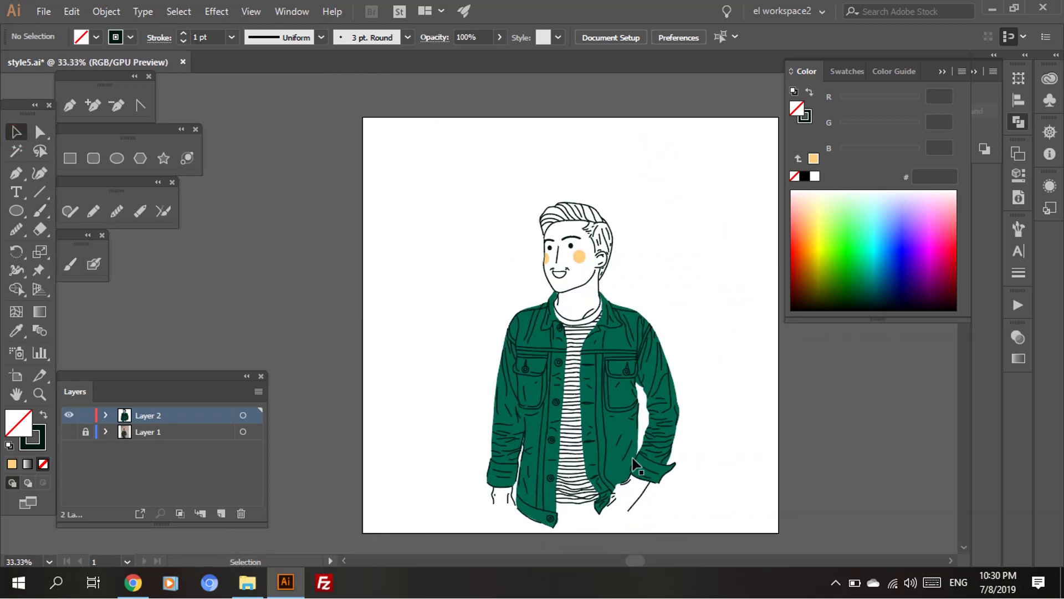
scroll(577, 266, "up", 5)
scroll(577, 412, "down", 4)
scroll(577, 411, "down", 1)
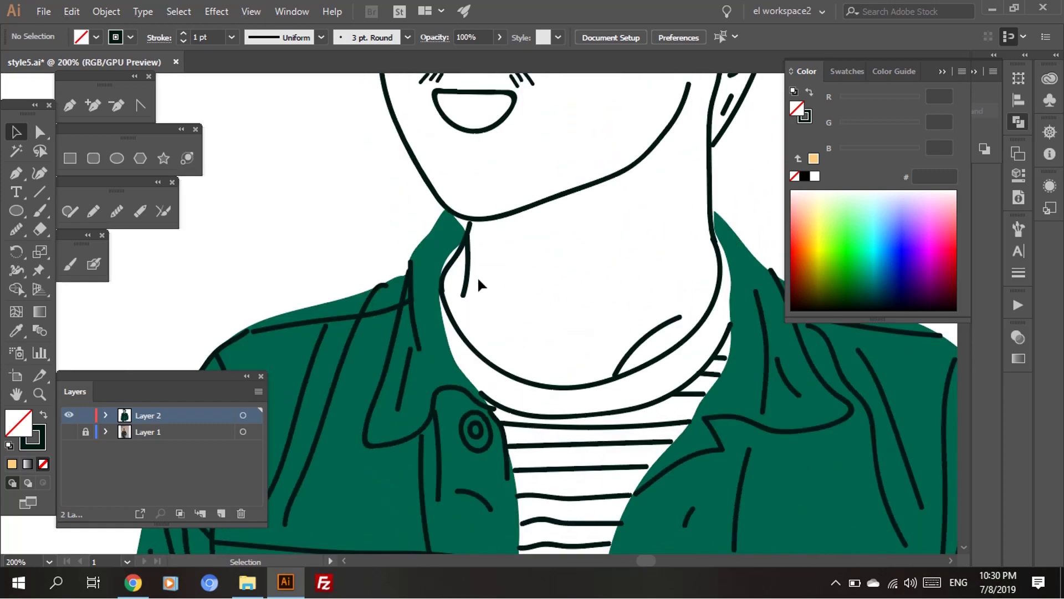
Redraw the left and right jacket collar edges with the Pencil.
left_click(446, 242)
left_click(95, 211)
left_click_drag(446, 210, 472, 221)
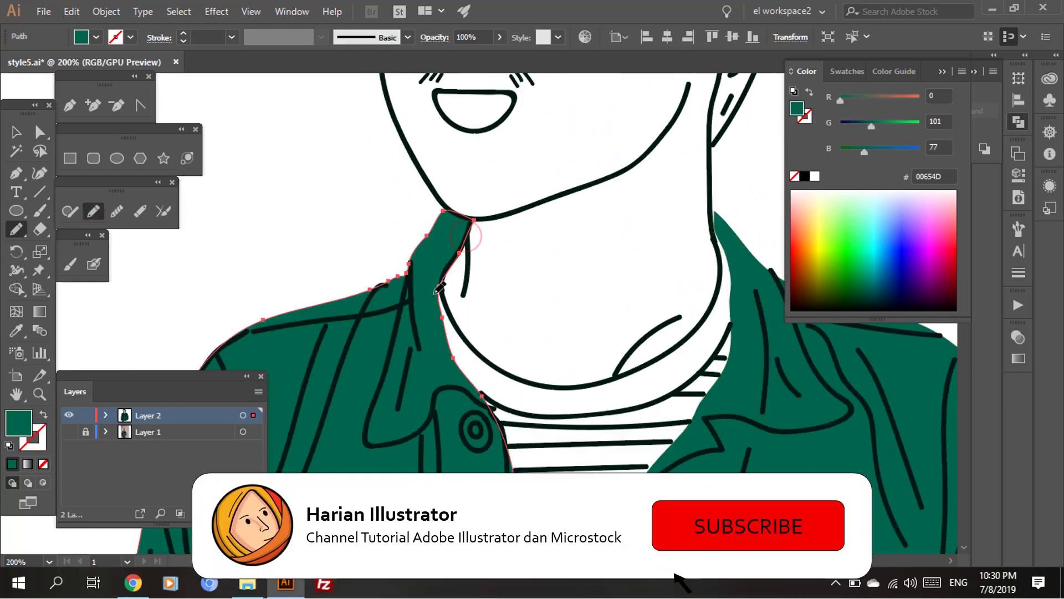
left_click_drag(722, 237, 720, 254)
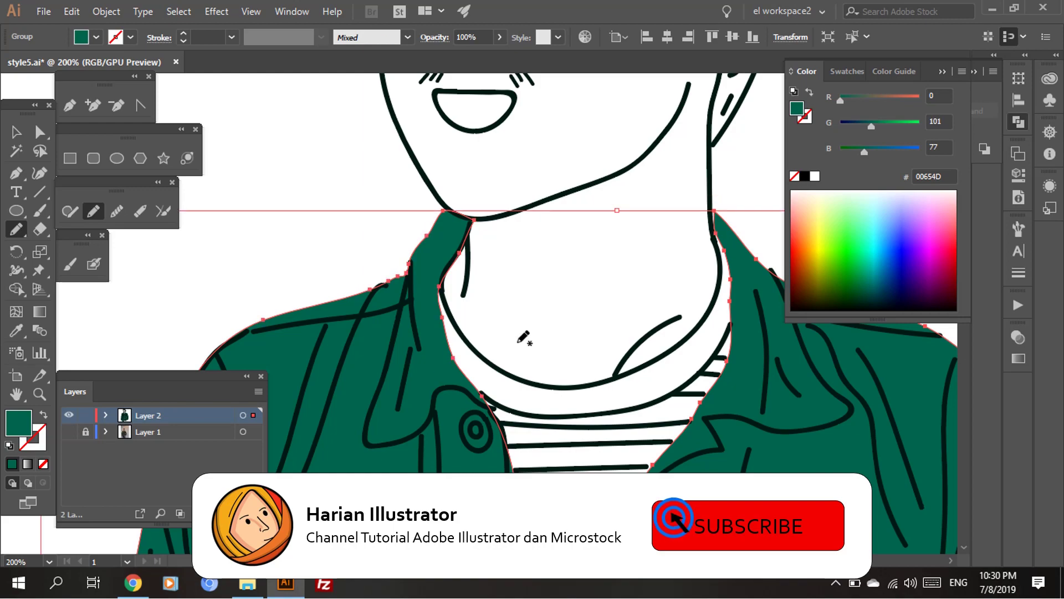
key("v")
left_click(352, 287)
Paint a short dark brush stroke near the collar.
scroll(352, 287, "down", 4)
scroll(380, 257, "up", 1)
scroll(309, 280, "up", 2)
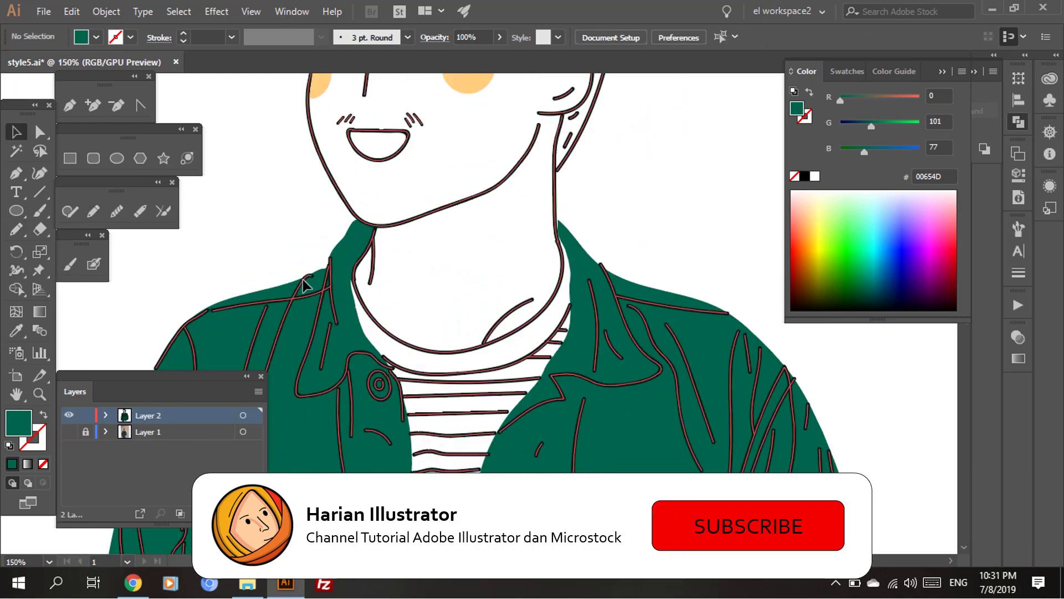
scroll(432, 288, "up", 3)
left_click(69, 264)
left_click_drag(491, 213, 468, 245)
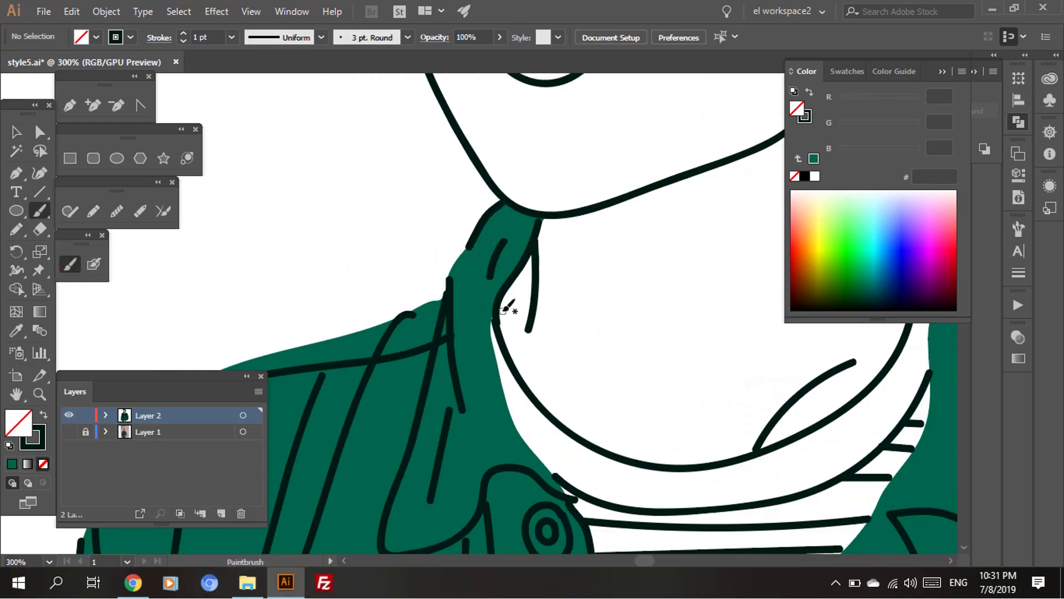
scroll(518, 435, "down", 4)
scroll(529, 384, "up", 3)
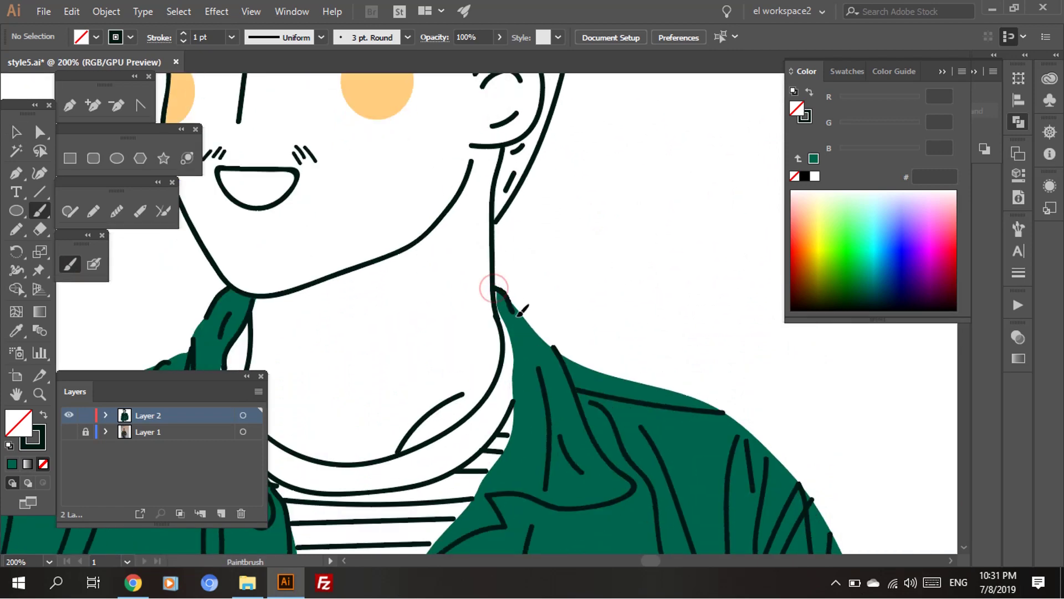
scroll(499, 509, "down", 2)
scroll(532, 444, "down", 2)
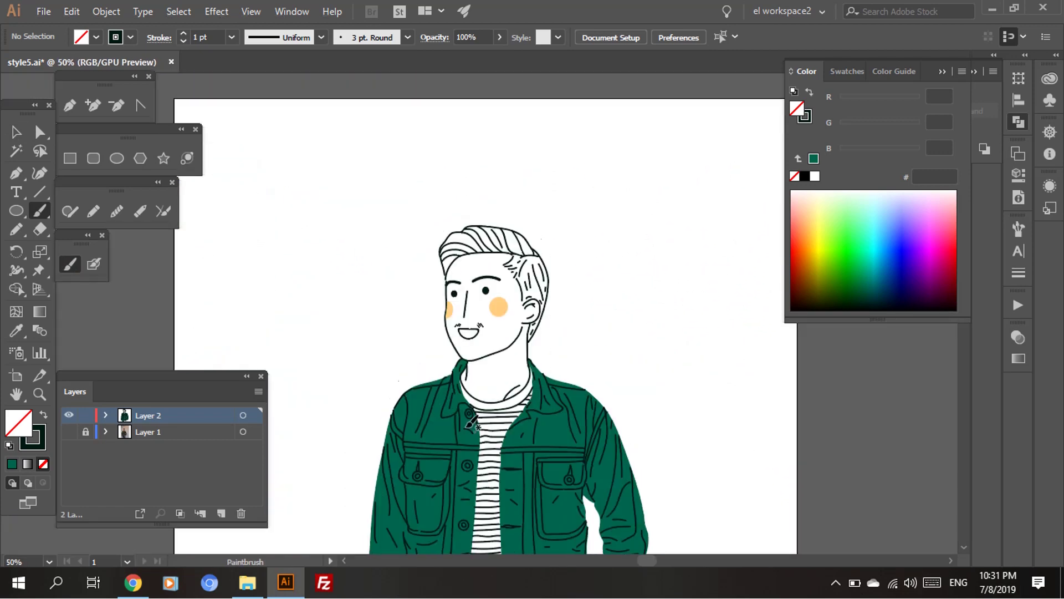
scroll(574, 373, "up", 4)
Paint a black brush line along the top of the collar.
key("v")
left_click(576, 377)
key("shift+e")
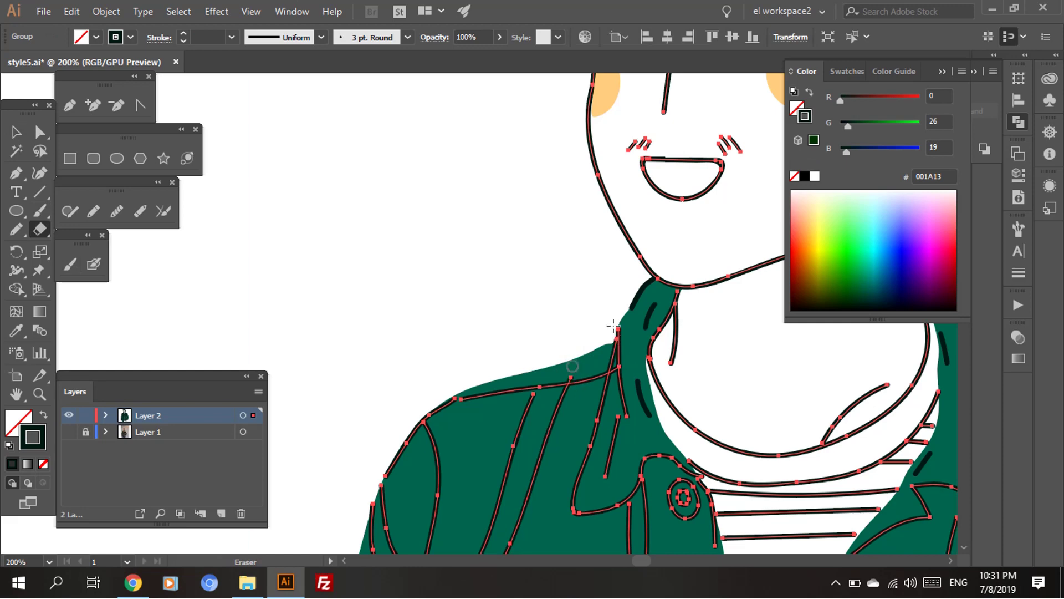
left_click(70, 263)
left_click_drag(503, 378, 598, 351)
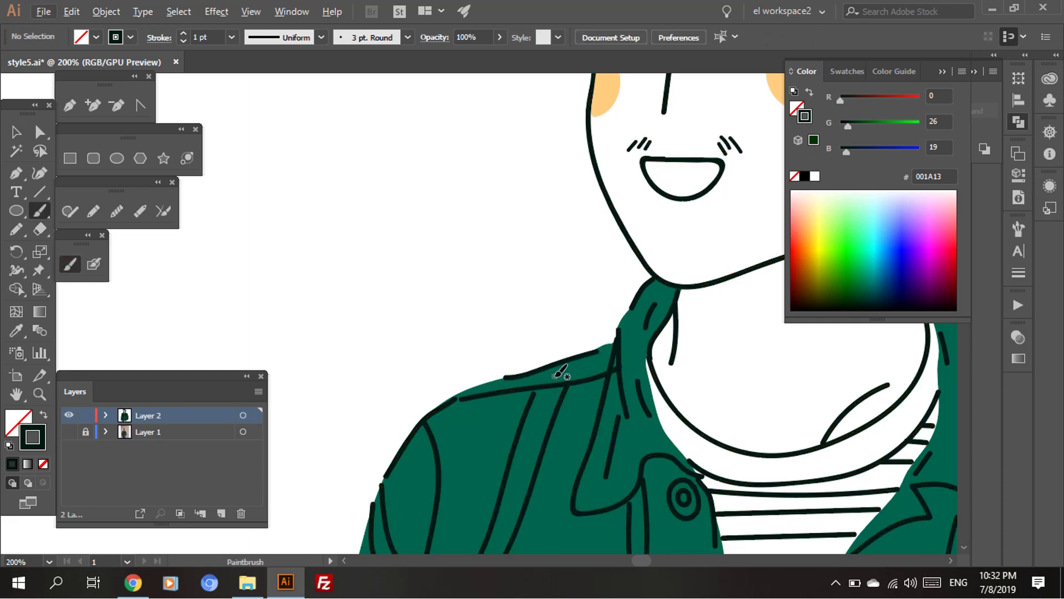
scroll(561, 372, "down", 4)
scroll(610, 388, "down", 1)
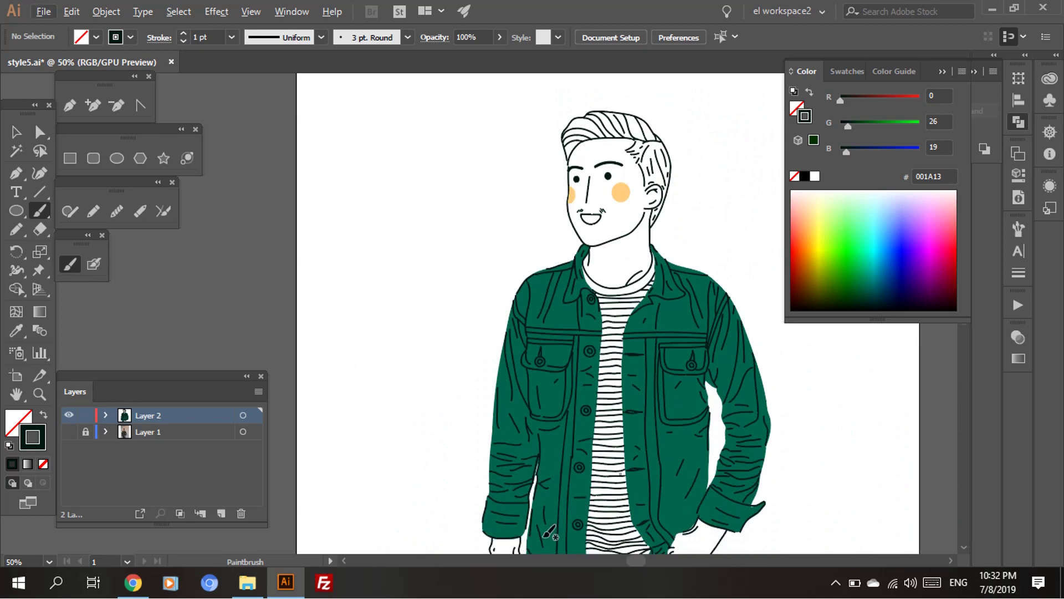
scroll(741, 482, "down", 2)
key("v")
left_click_drag(439, 198, 675, 534)
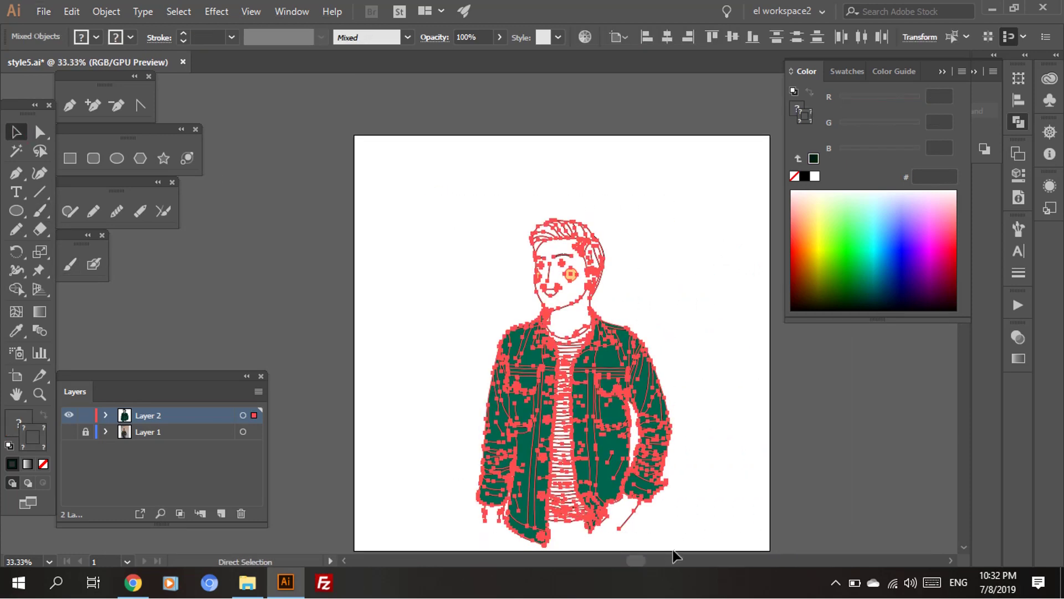
left_click(687, 410)
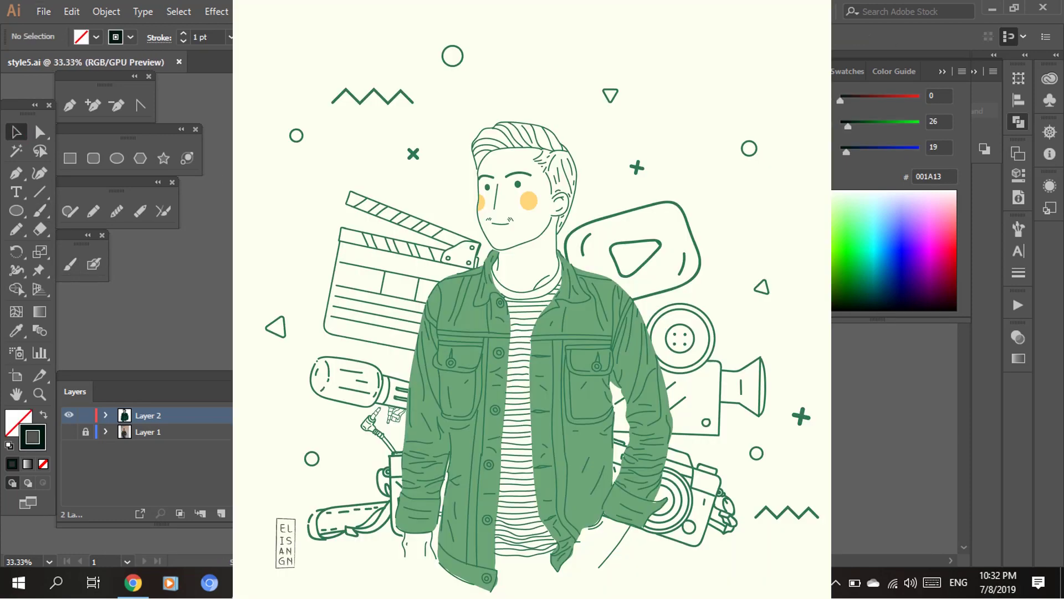